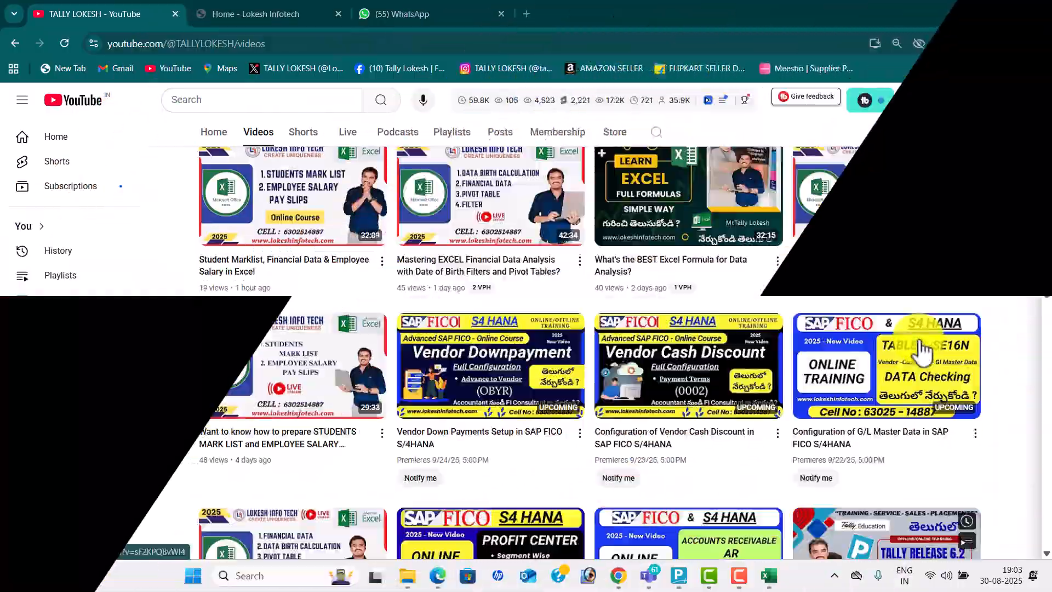
scroll(918, 334, "up", 5)
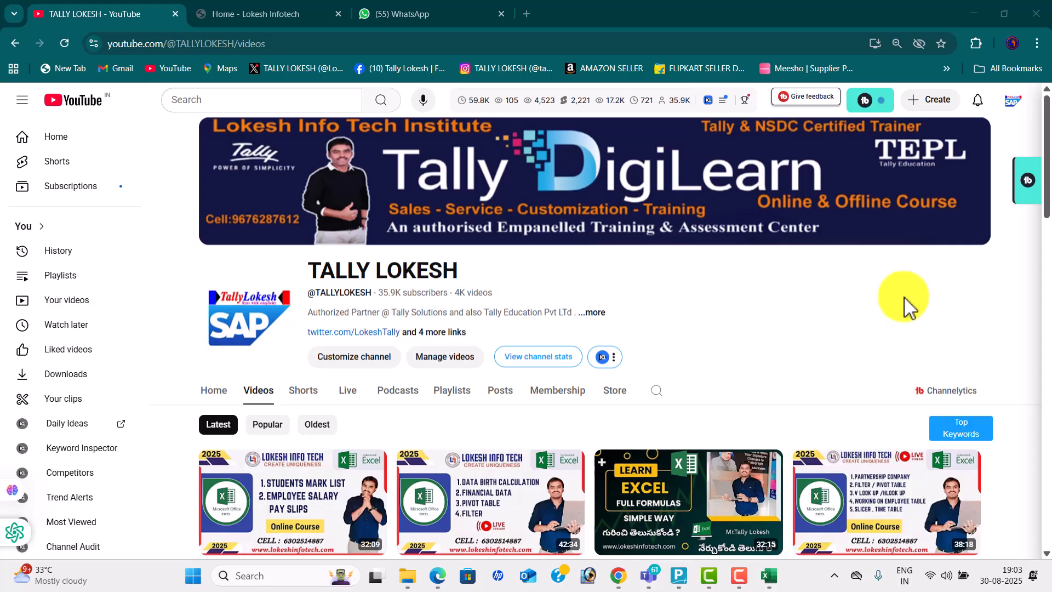
scroll(888, 275, "down", 3)
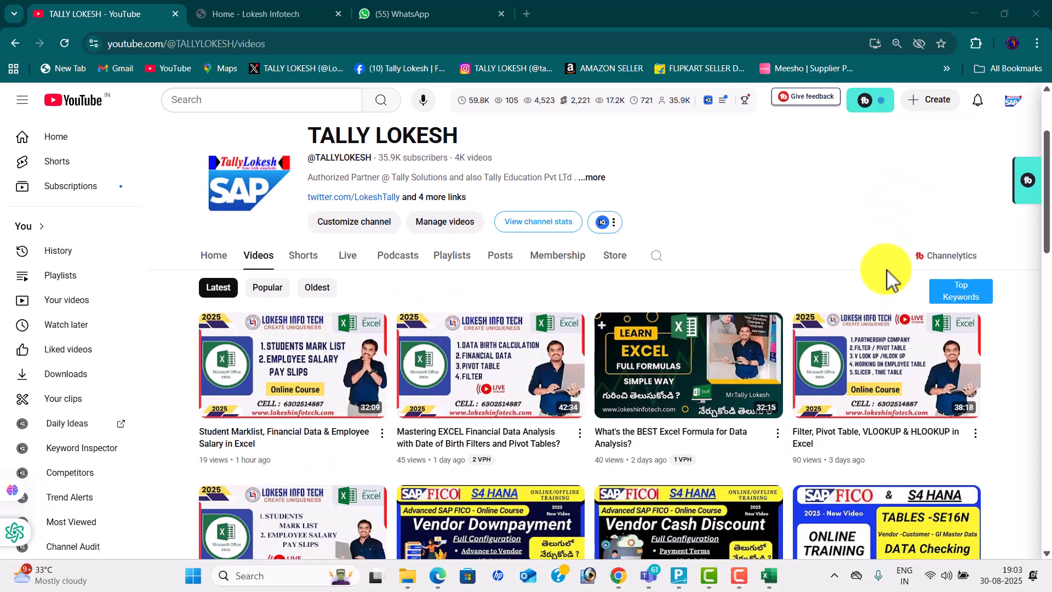
scroll(889, 276, "down", 3)
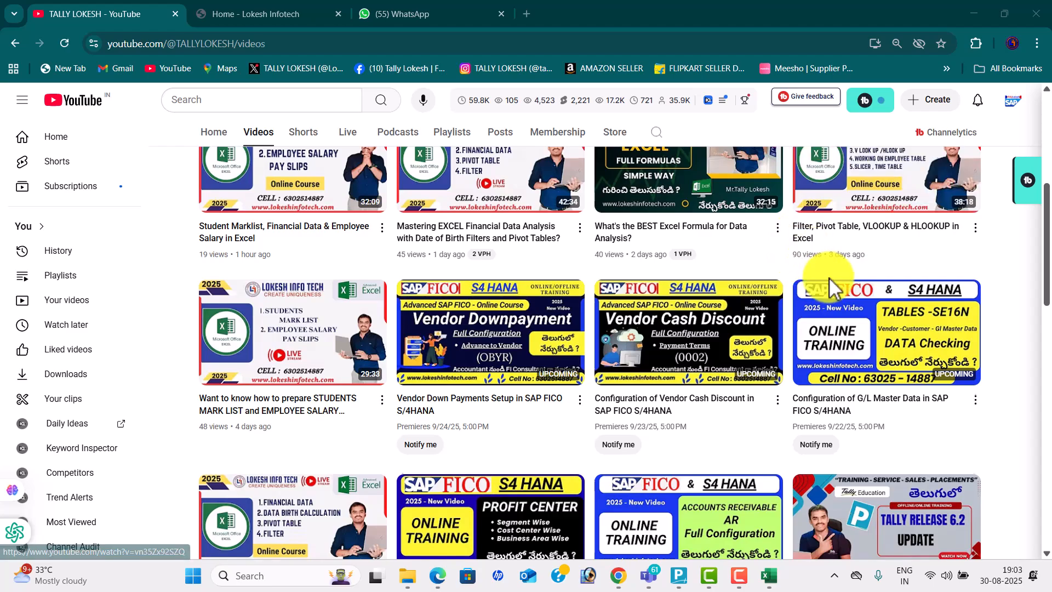
scroll(829, 285, "down", 5)
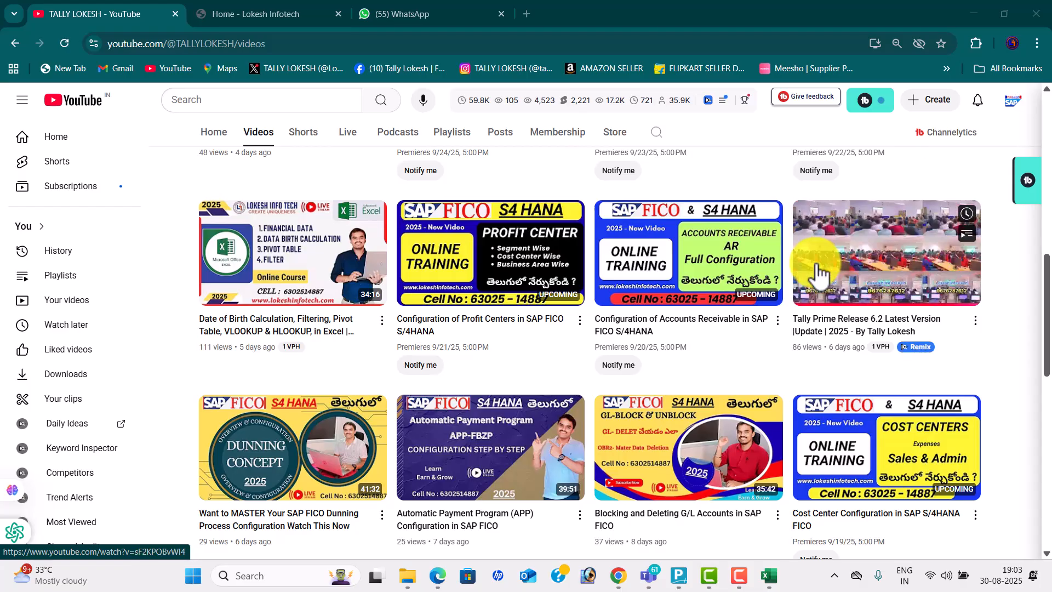
Switch to the TALLY TEST workbook in Excel and enter TDS in cell D4
key("alt+Tab")
key("alt+Tab")
key("alt+Tab")
key("alt+Tab")
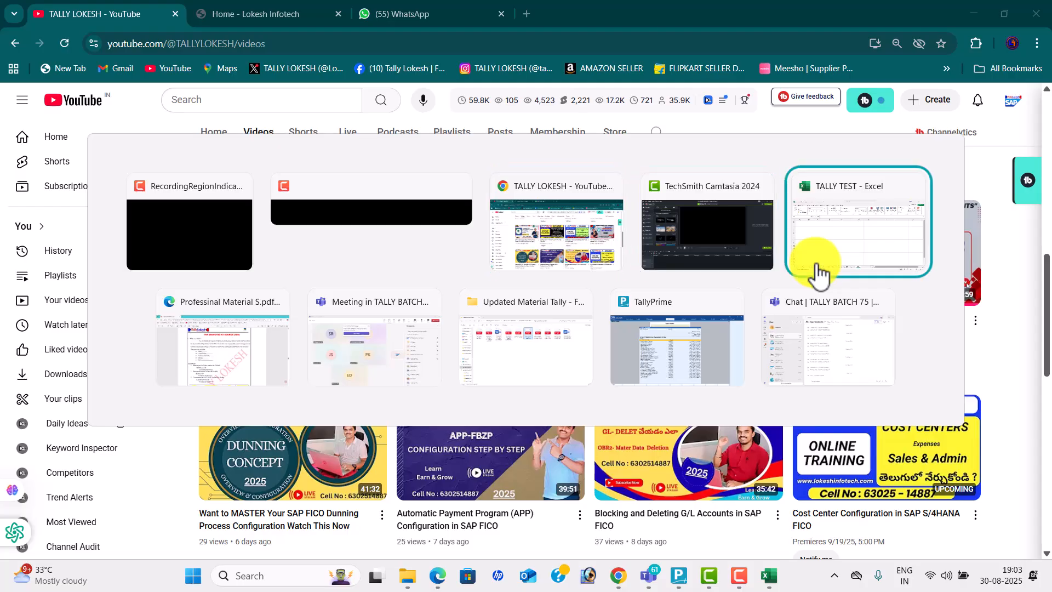
type("TDS")
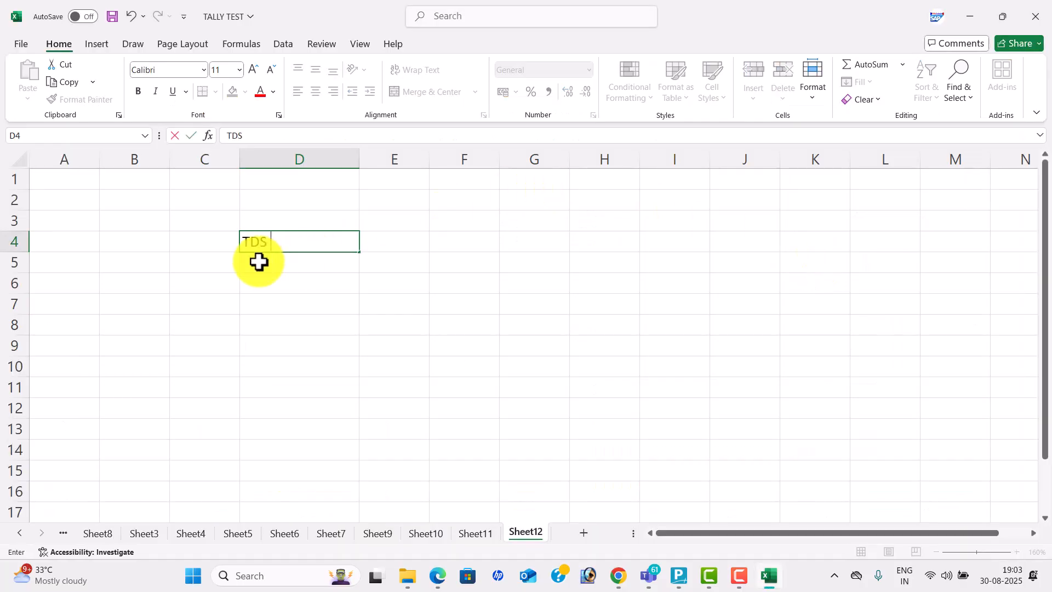
key("Tab")
Enter "TAX DEUCTED AT SOURCE" in cell E4 and widen column E to fit the text
type("TAX DEU")
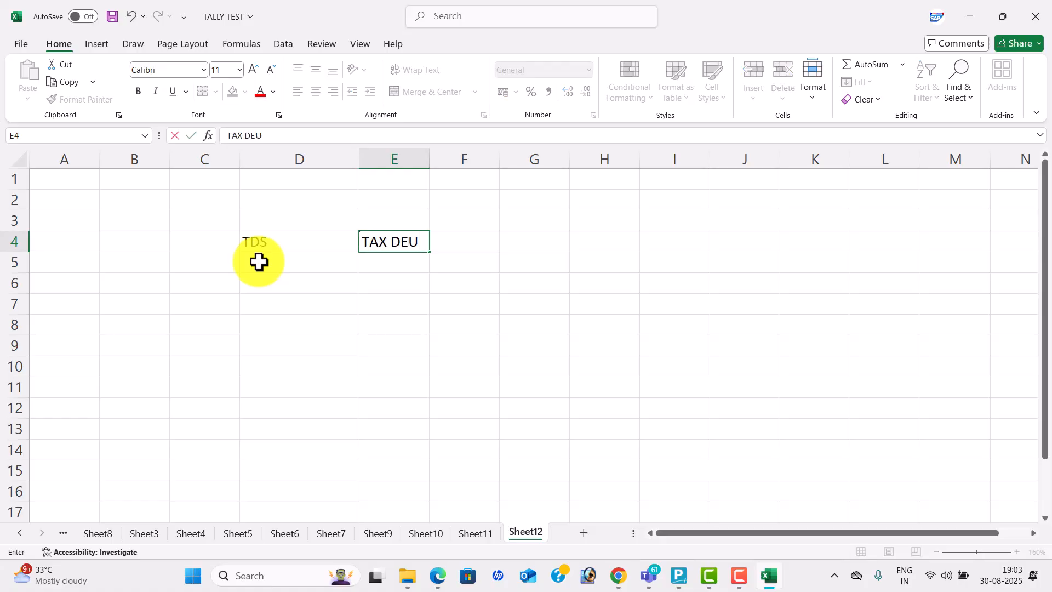
type("CTED AT SOUR")
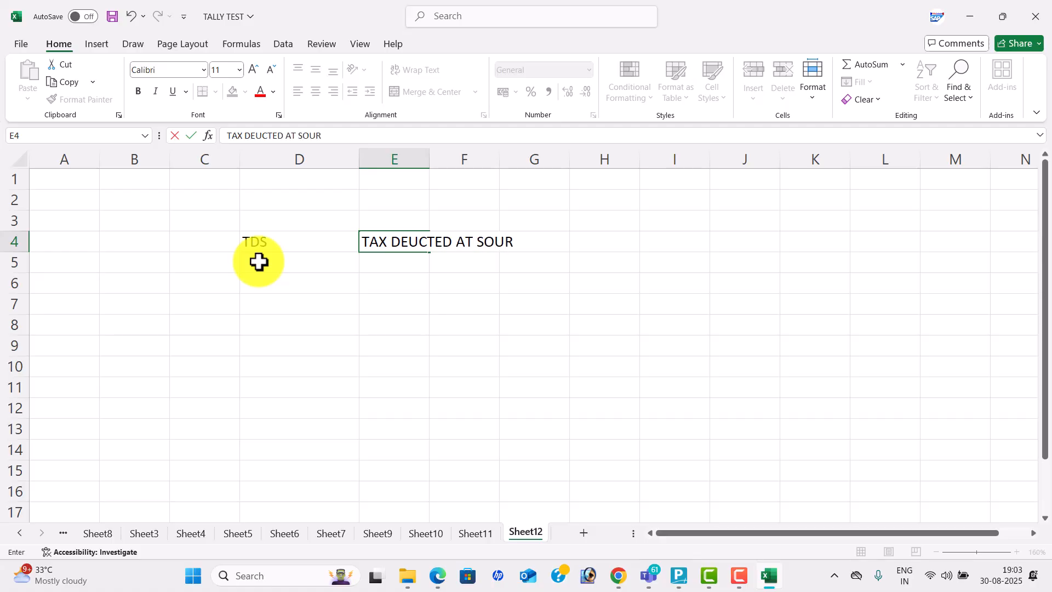
type("CE")
left_click(507, 325)
left_click_drag(430, 160, 555, 161)
scroll(545, 223, "up", 1)
left_click(466, 275)
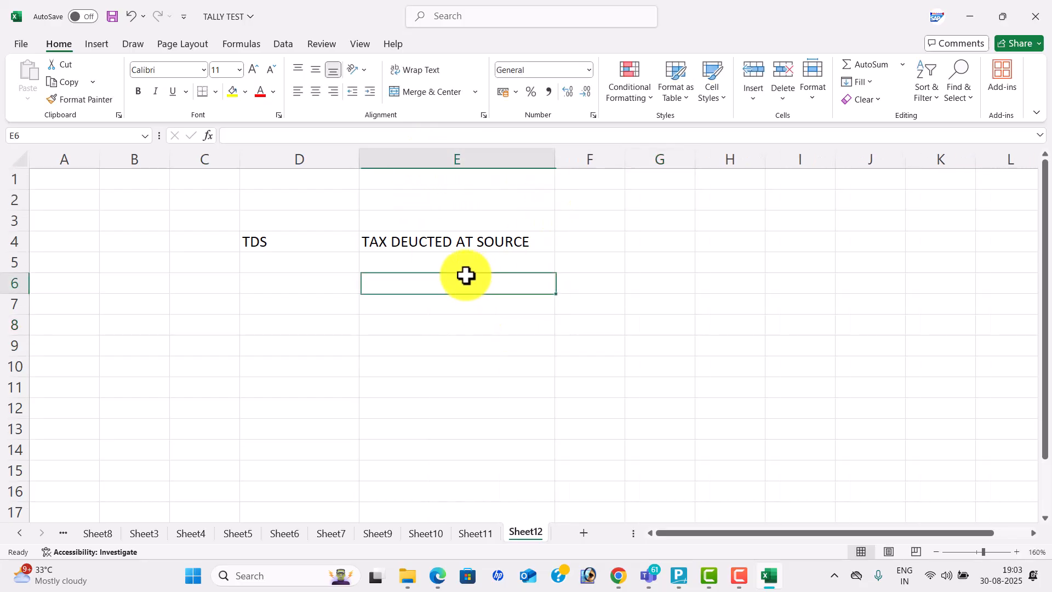
Center the text in cells D4:E4 and fill both cells with yellow
left_click(451, 237)
left_click(307, 265)
left_click(315, 241)
key("shift+Right")
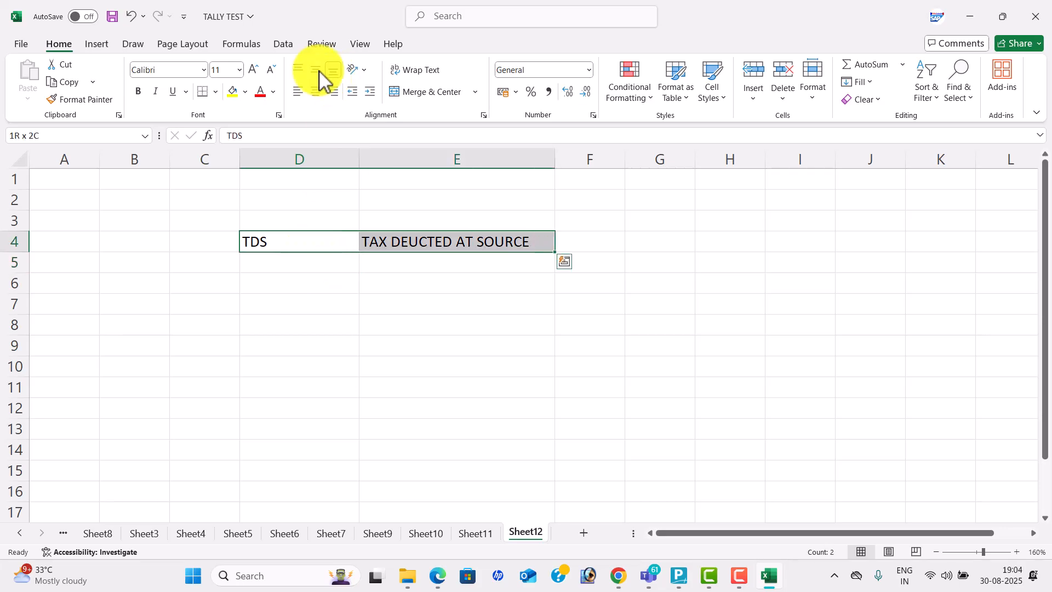
left_click(317, 98)
left_click(231, 92)
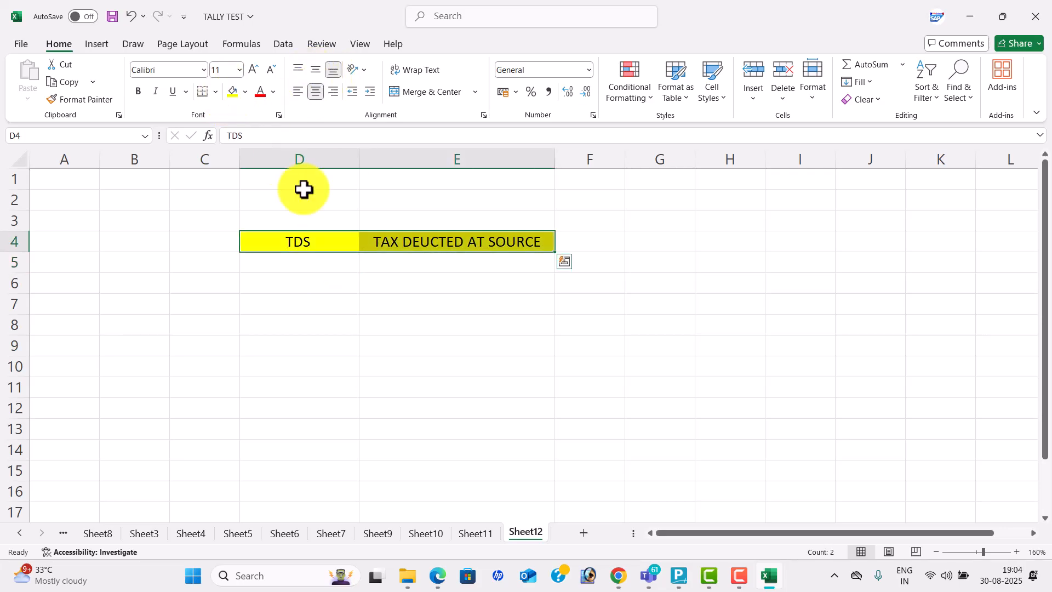
left_click(373, 332)
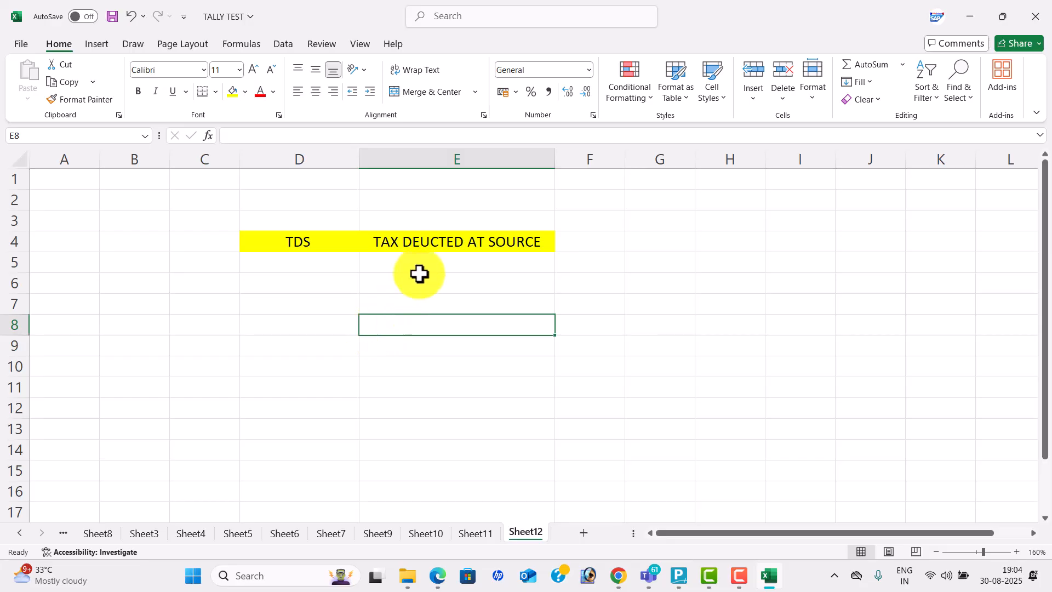
Correct the spelling in cell E4 so it reads "TAX DEDUCTED AT SOURCE"
double_click(421, 244)
type("D")
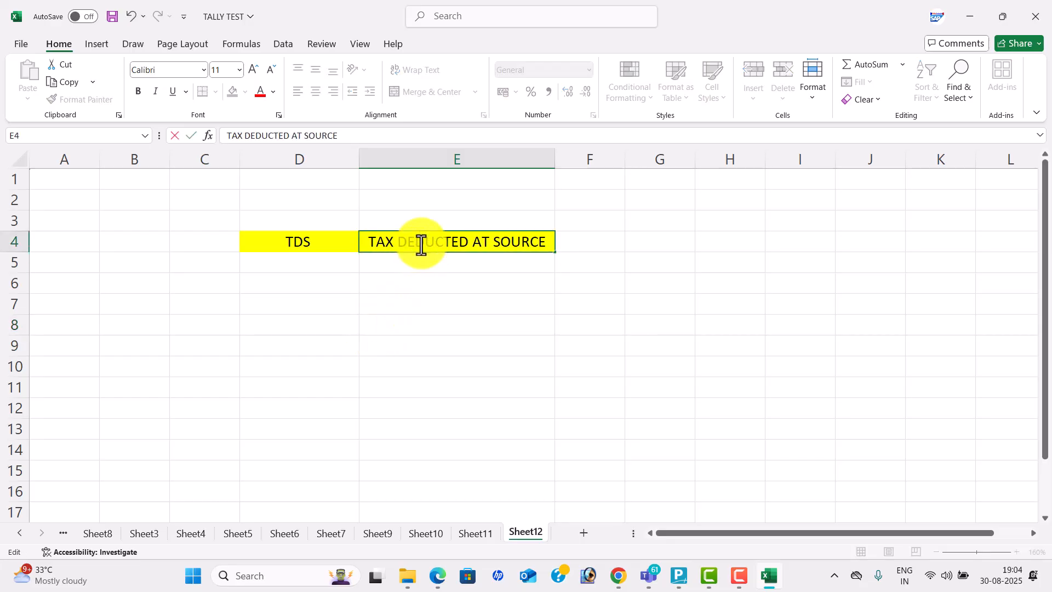
left_click(541, 326)
Enter "Human" in cell D7 below the TDS heading
left_click(315, 301)
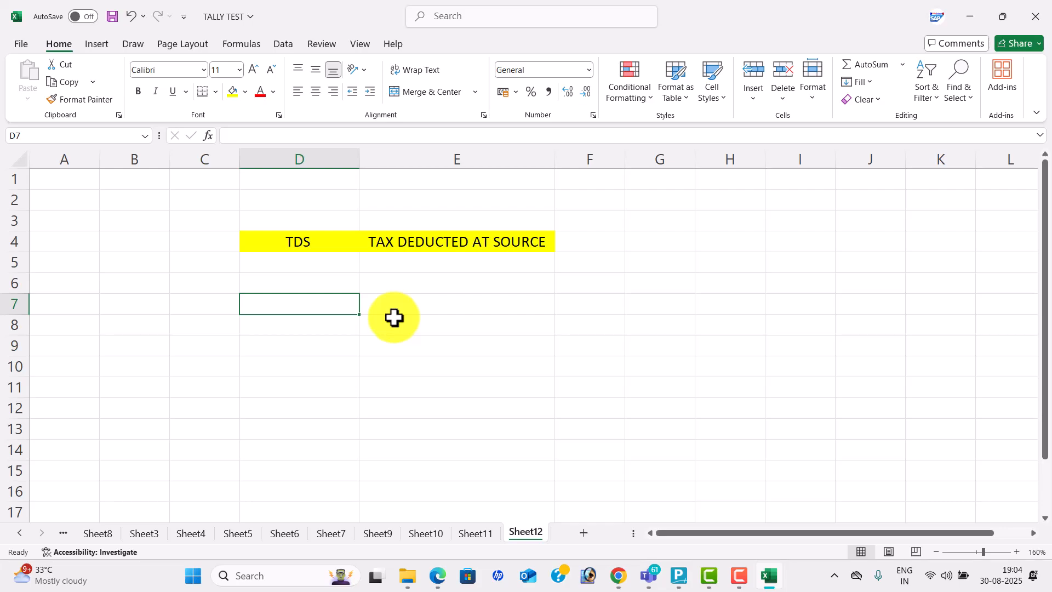
type("hi")
key("BackSpace")
key("BackSpace")
type("h")
key("BackSpace")
type("hu")
key("BackSpace")
key("BackSpace")
type("h")
key("BackSpace")
type("Huam")
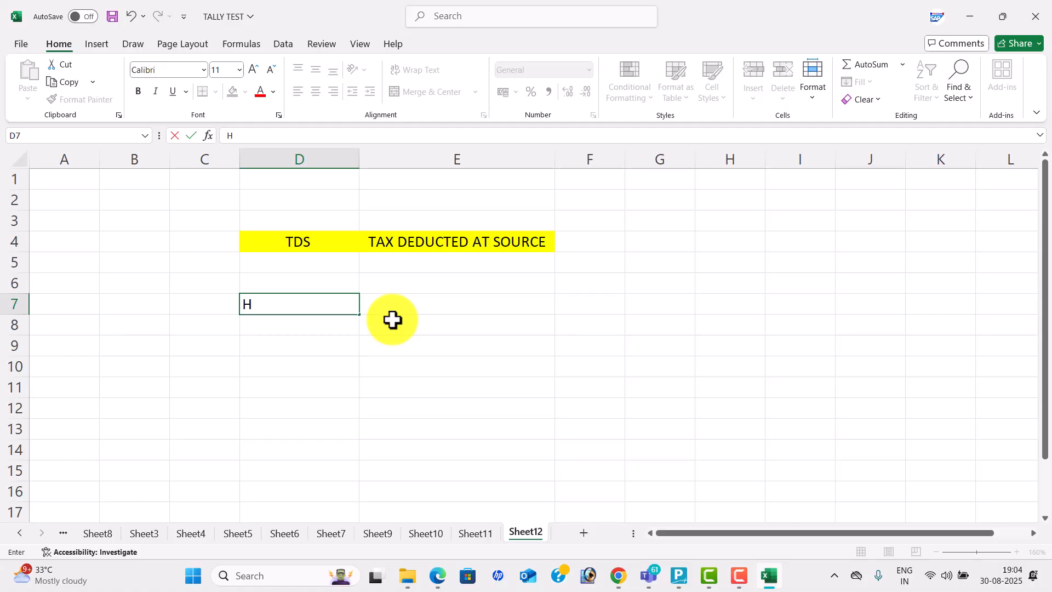
key("BackSpace")
key("BackSpace")
type("man")
key("Tab")
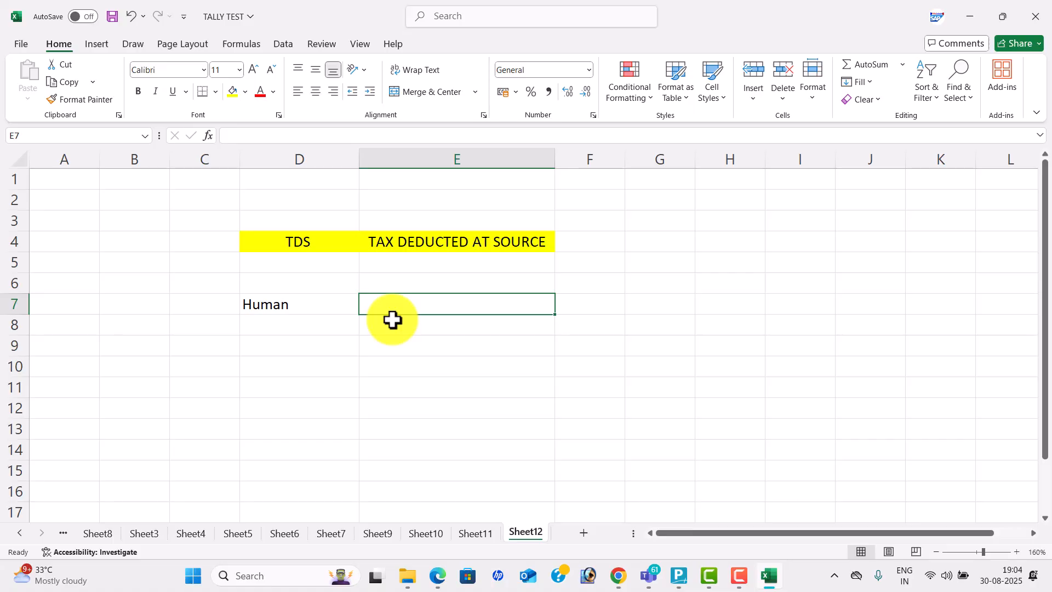
Enter "Income" in cell E7 beside Human
type("In")
key("BackSpace")
type("ncome")
key("Tab")
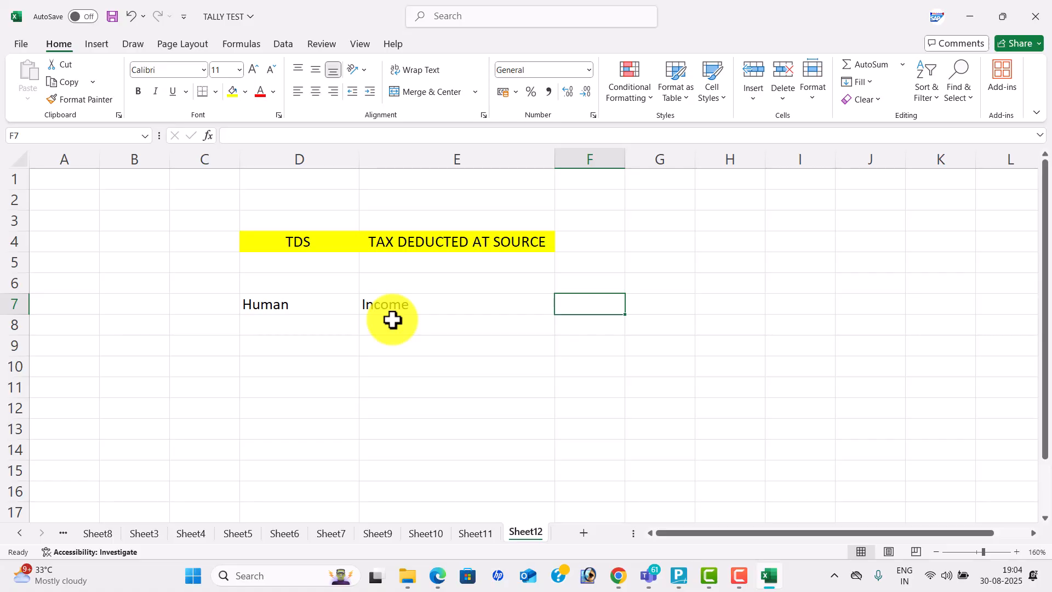
Widen column F and enter "1 Annuam" in cell F7
left_click_drag(625, 159, 667, 153)
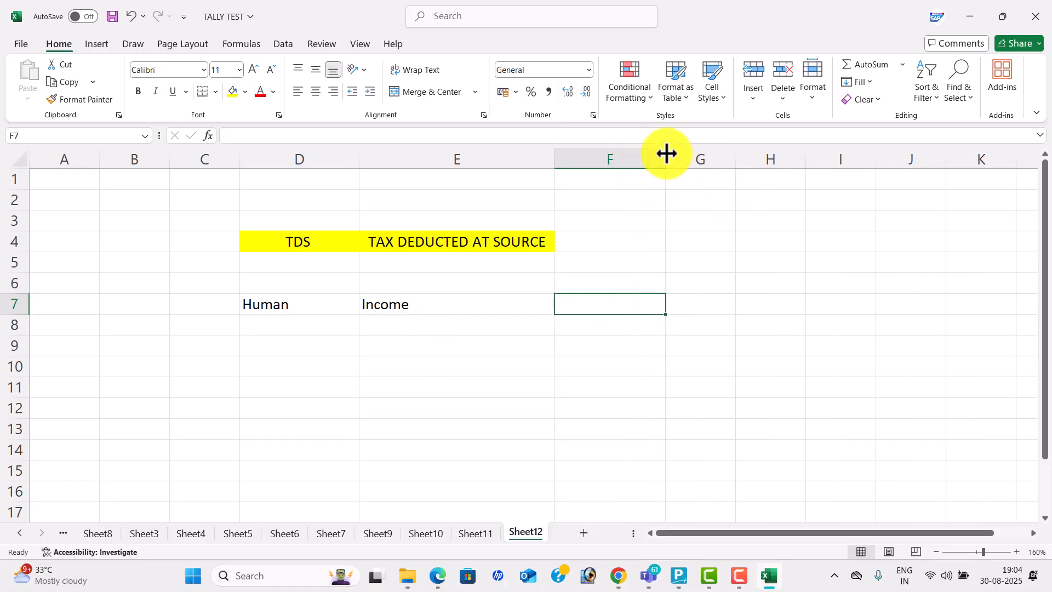
type("1 Annuam")
key("Return")
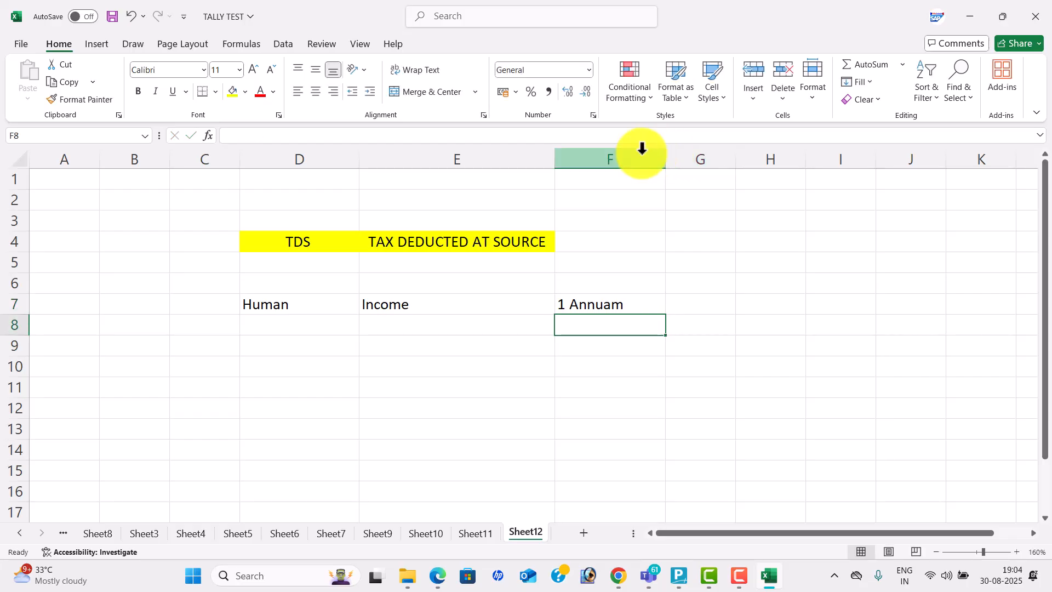
Center the text in cells D7:F7
left_click(363, 312)
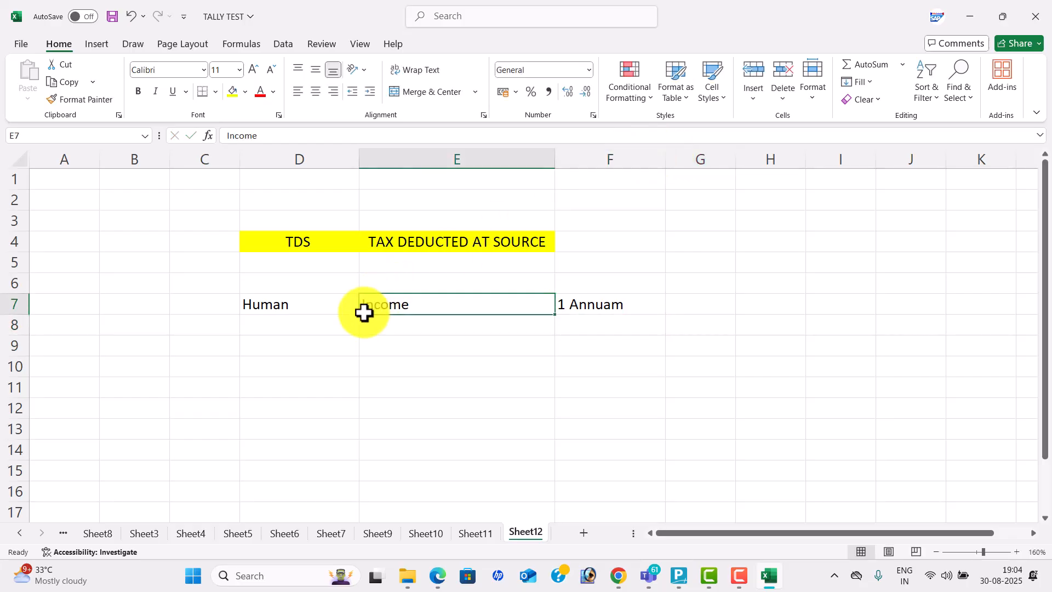
left_click(336, 302)
key("shift+Right")
key("shift+Right")
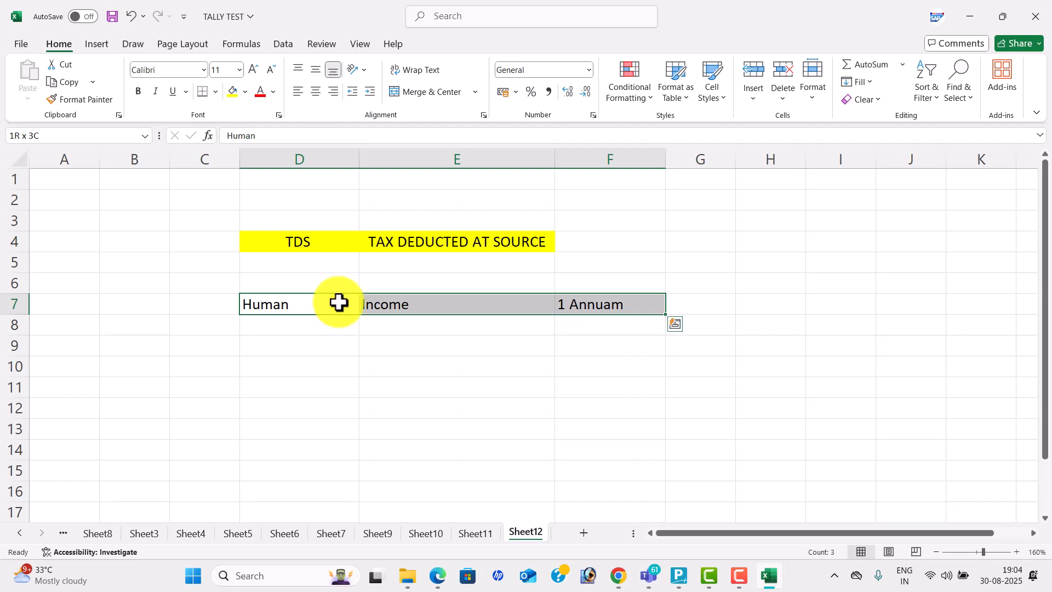
left_click(315, 92)
left_click(484, 345)
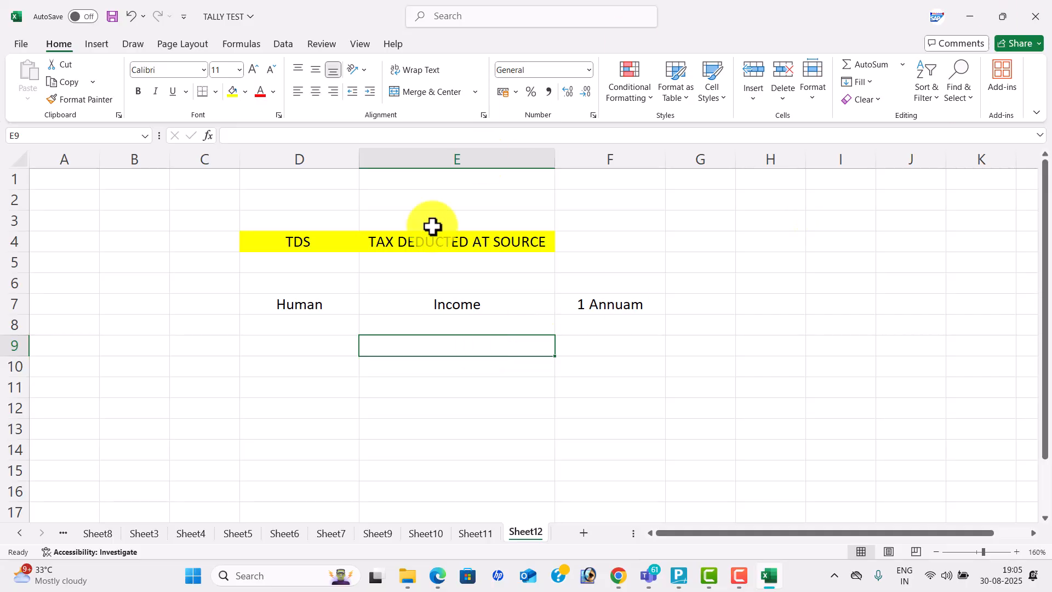
left_click(462, 303)
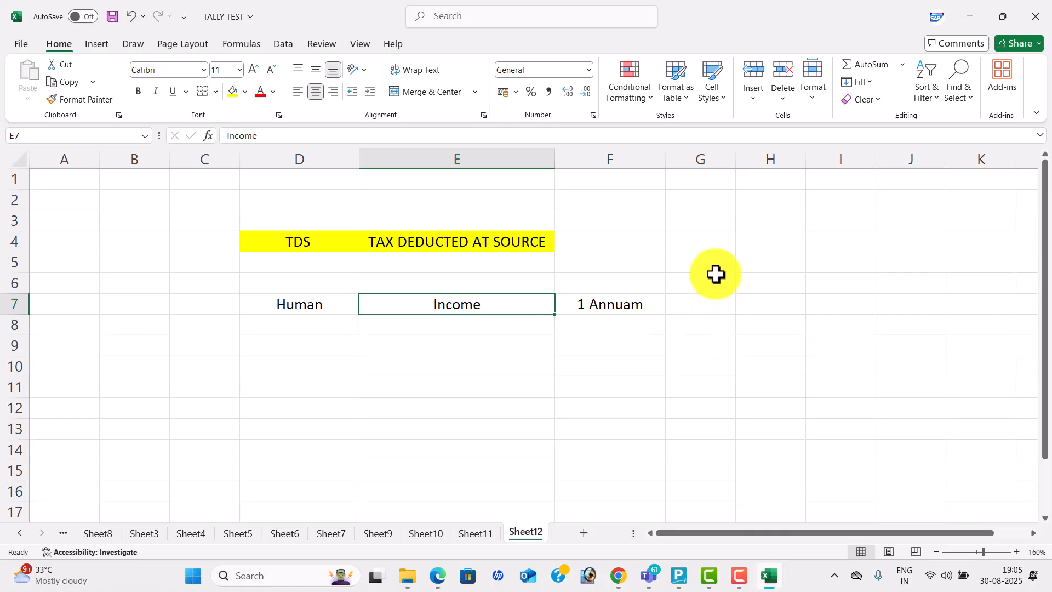
left_click(482, 343)
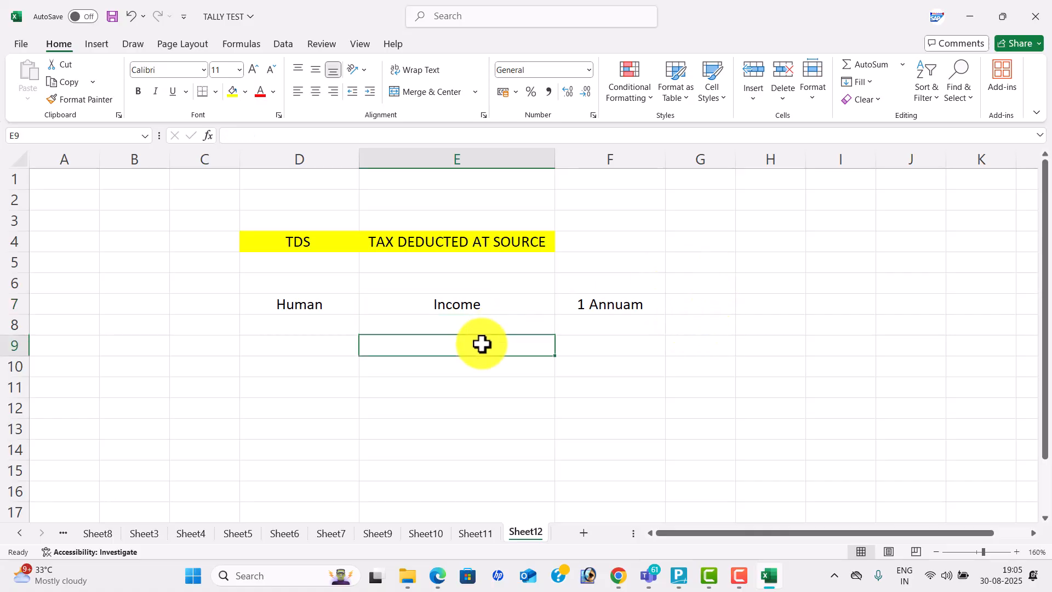
left_click(335, 326)
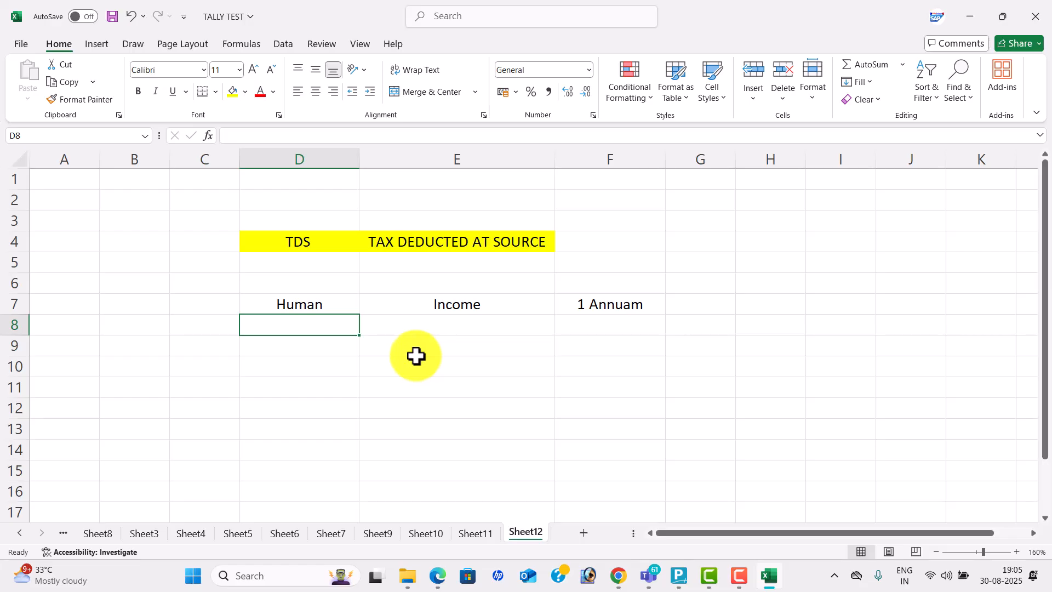
Enter "Income tax act 1961" in cell D9 and widen column D to fit it
left_click(410, 351)
key("Left")
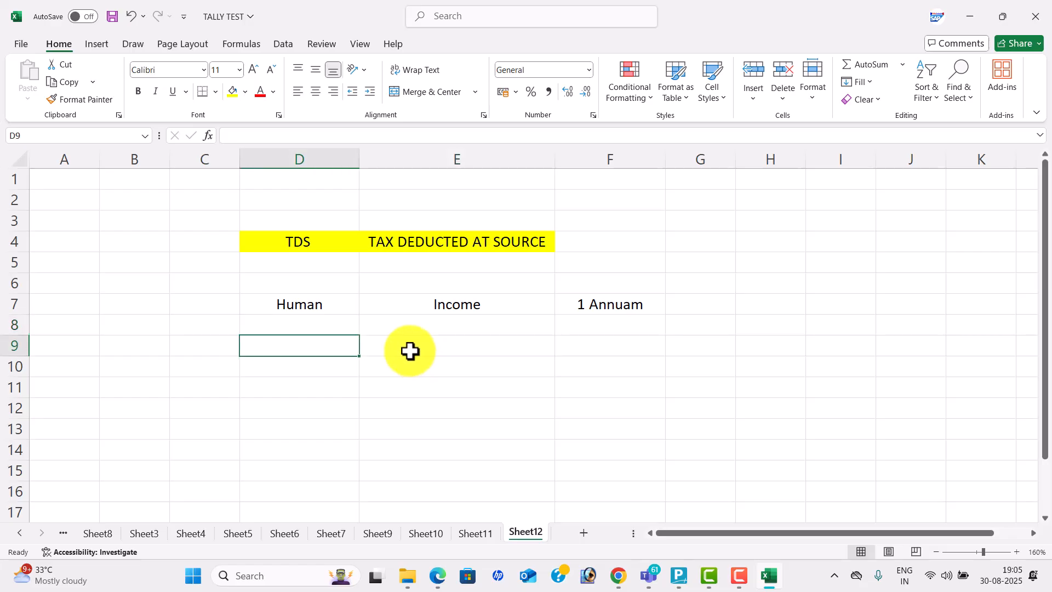
type("Income t")
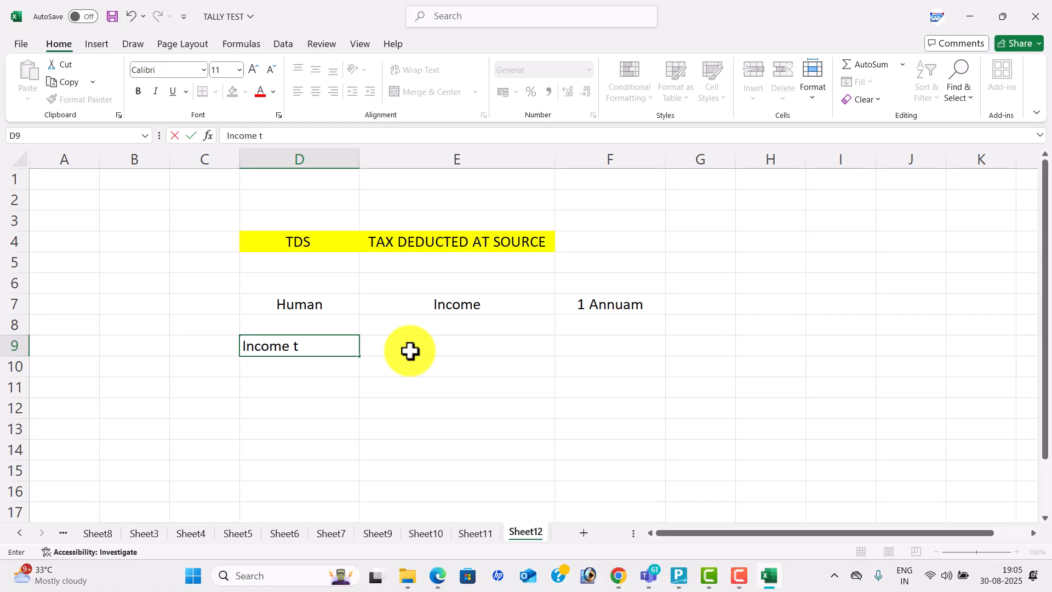
type("ax act 1961")
key("Tab")
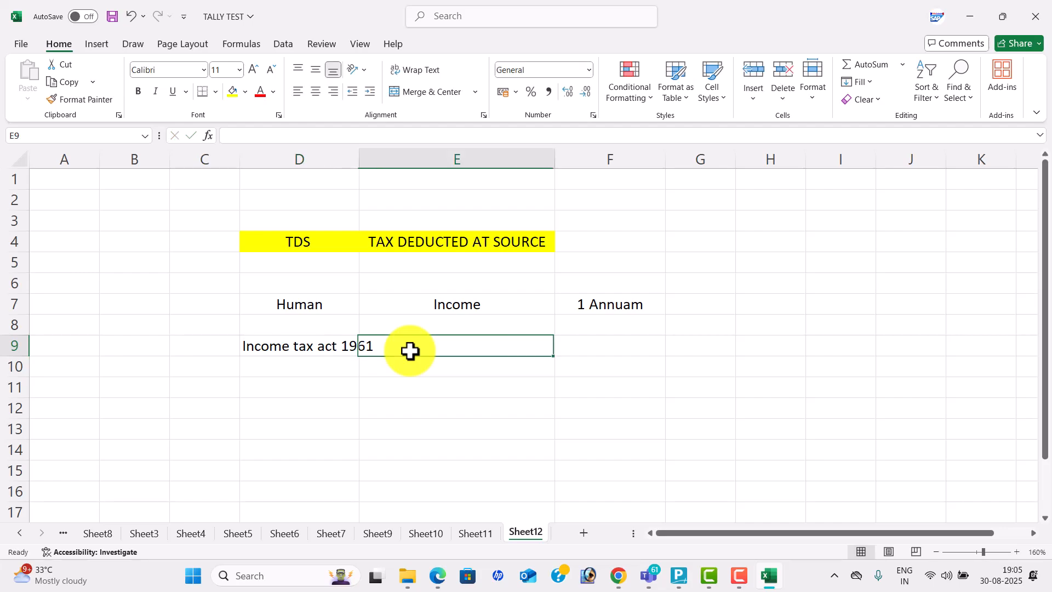
left_click_drag(358, 151, 385, 170)
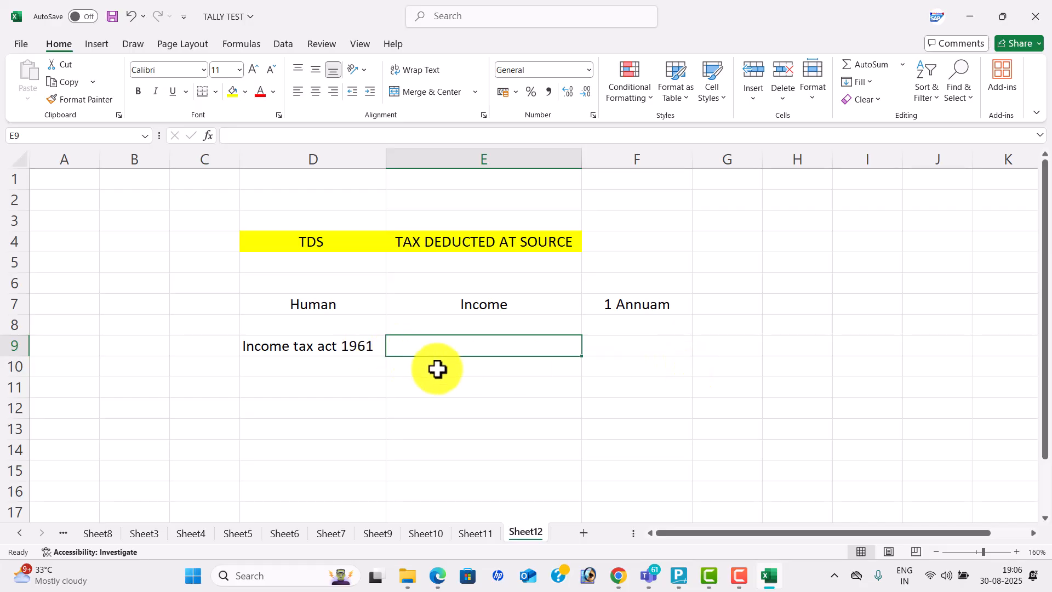
Switch to the Teams meeting window to check the participants, and return to the Excel workbook
left_click(461, 381)
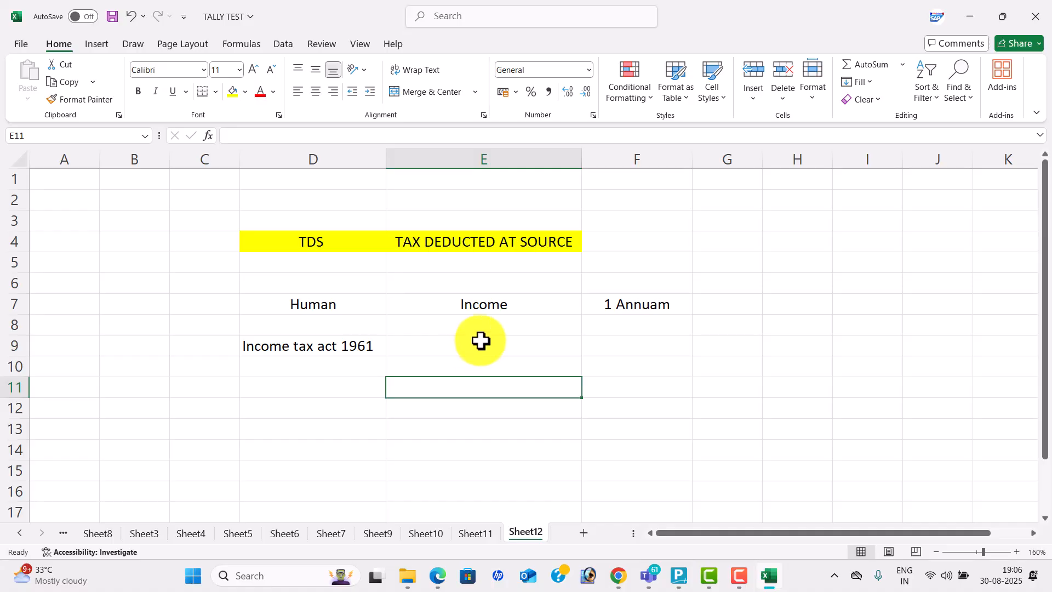
key("alt+Tab")
key("Tab")
key("Tab")
key("Tab")
key("Tab")
key("Tab")
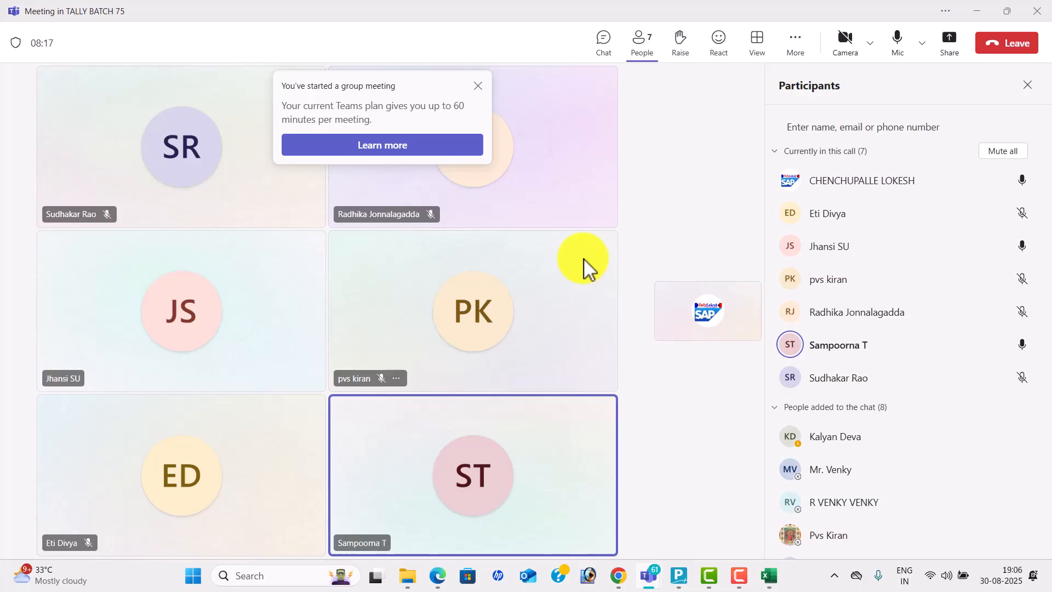
key("alt+Tab")
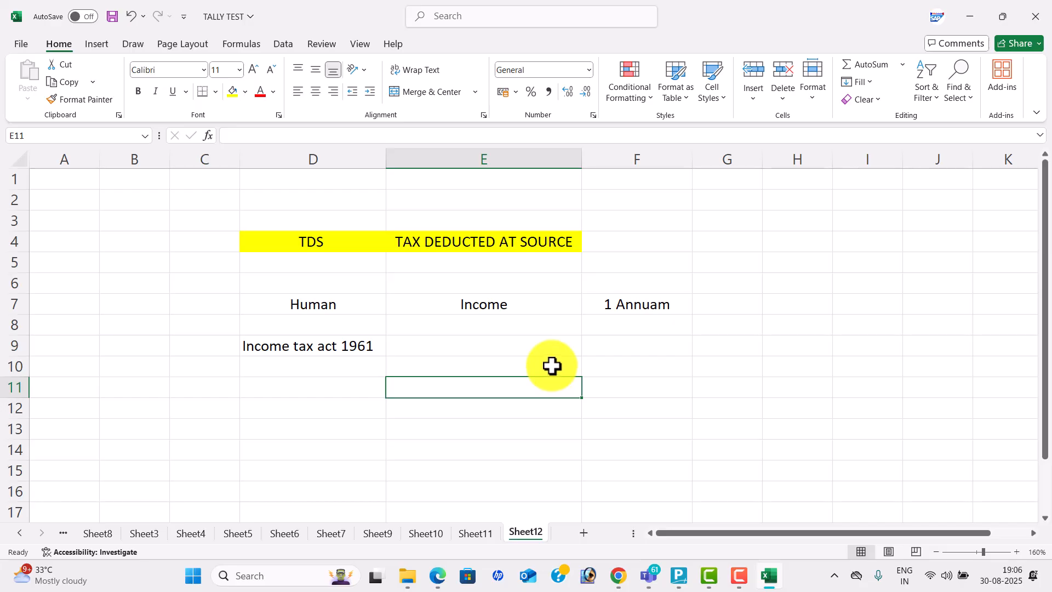
Enter the income amount 1276000 in cell E9 beside the Income tax act entry
left_click(507, 344)
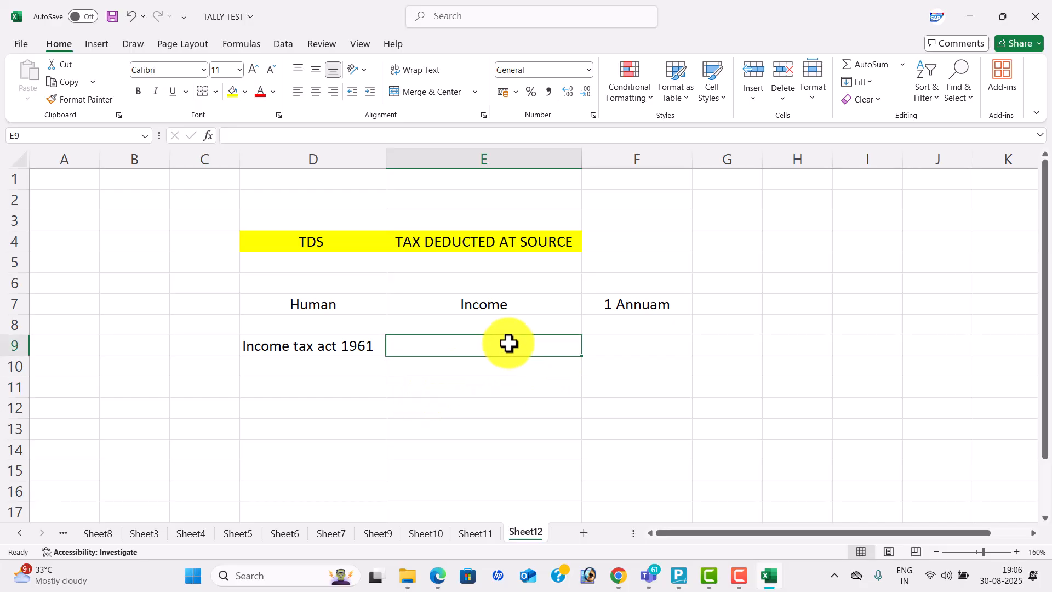
type("1276000")
key("BackSpace")
key("BackSpace")
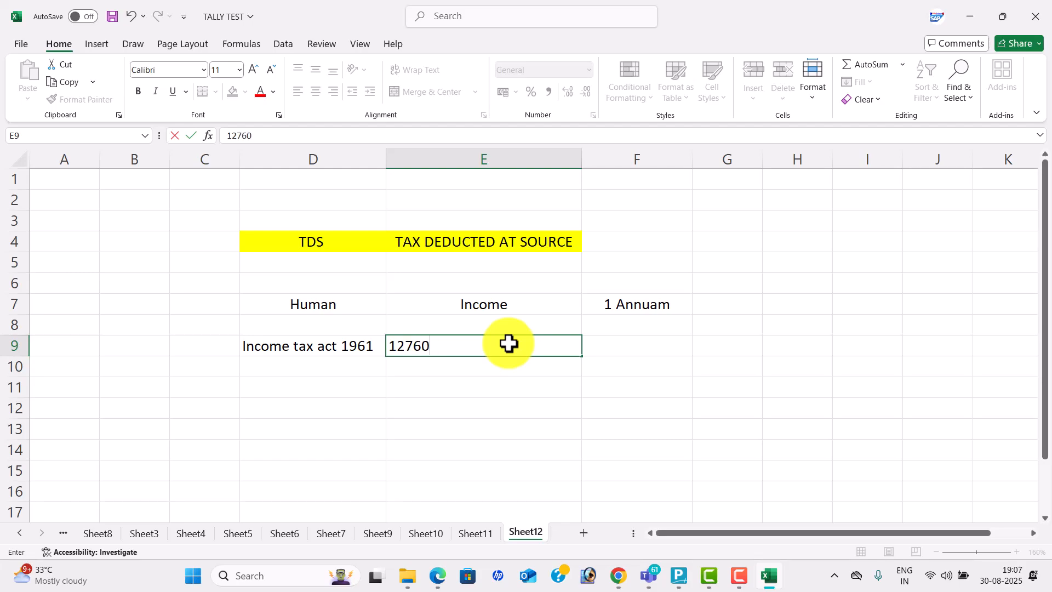
type("6")
key("BackSpace")
type("00")
left_click(490, 424)
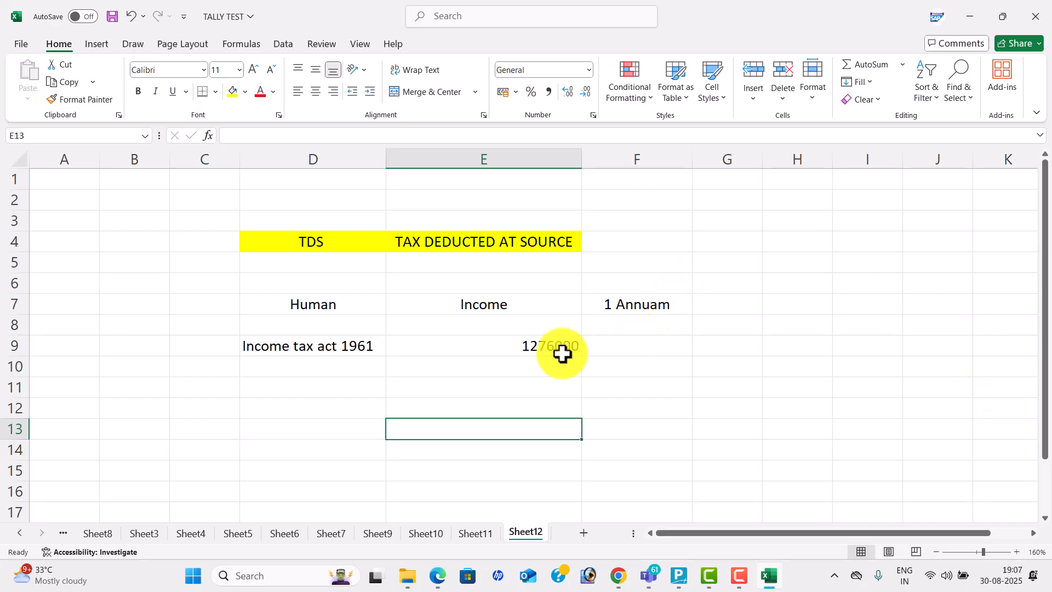
Fill the first tax slab row in D11:F11 with 0, 250000 and a rate of 0
left_click(517, 347)
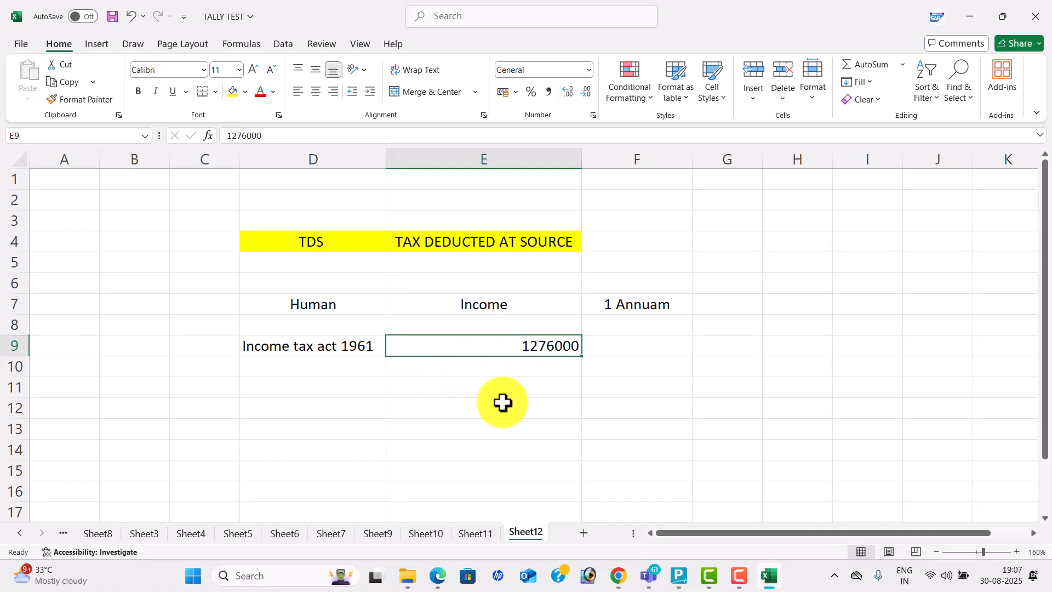
left_click(349, 384)
type("0")
key("Tab")
type("25")
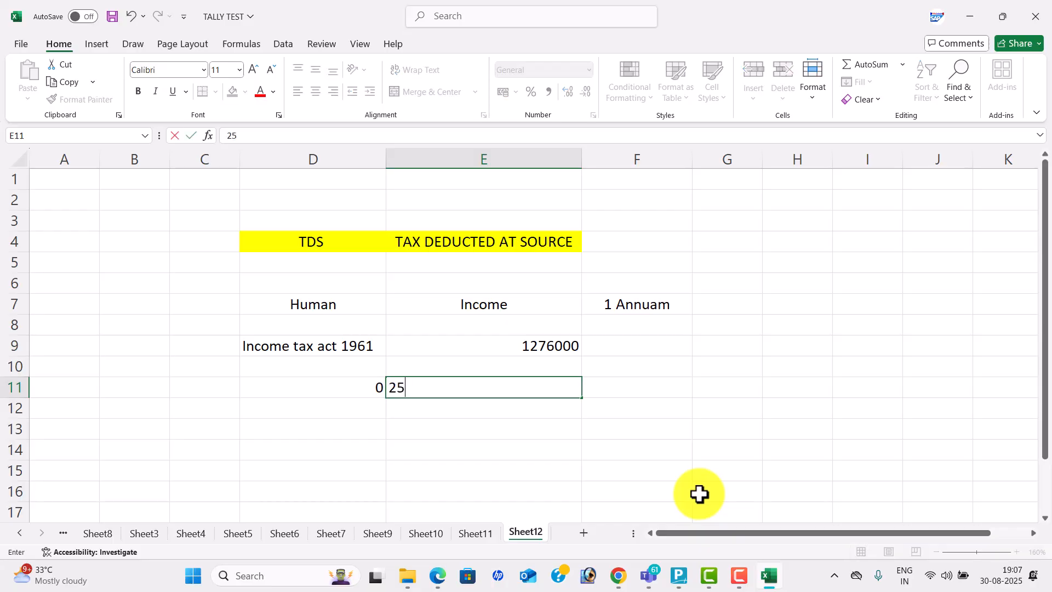
type("0000")
key("Tab")
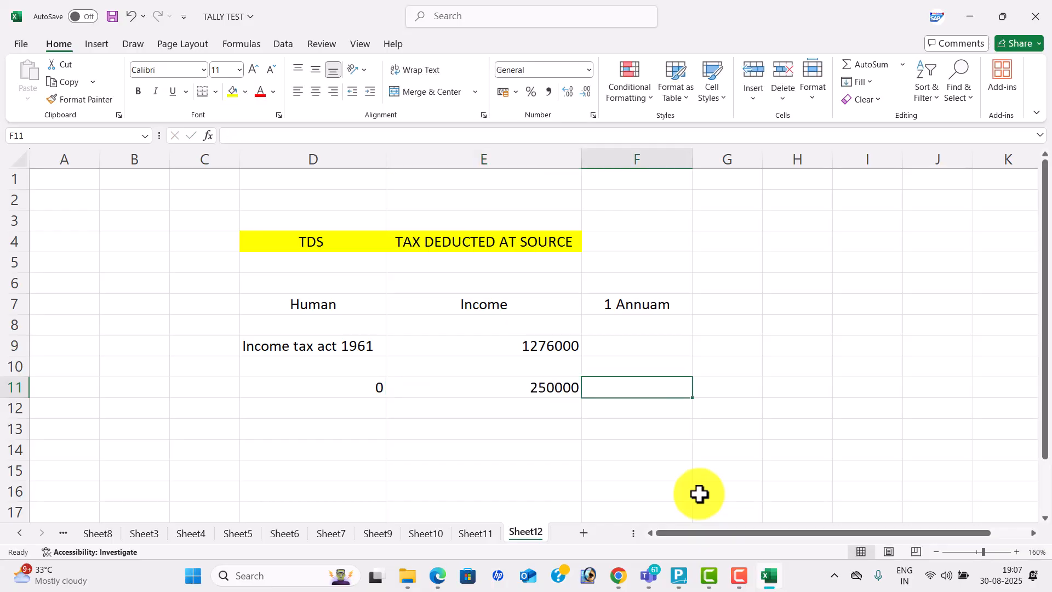
type("0")
key("Return")
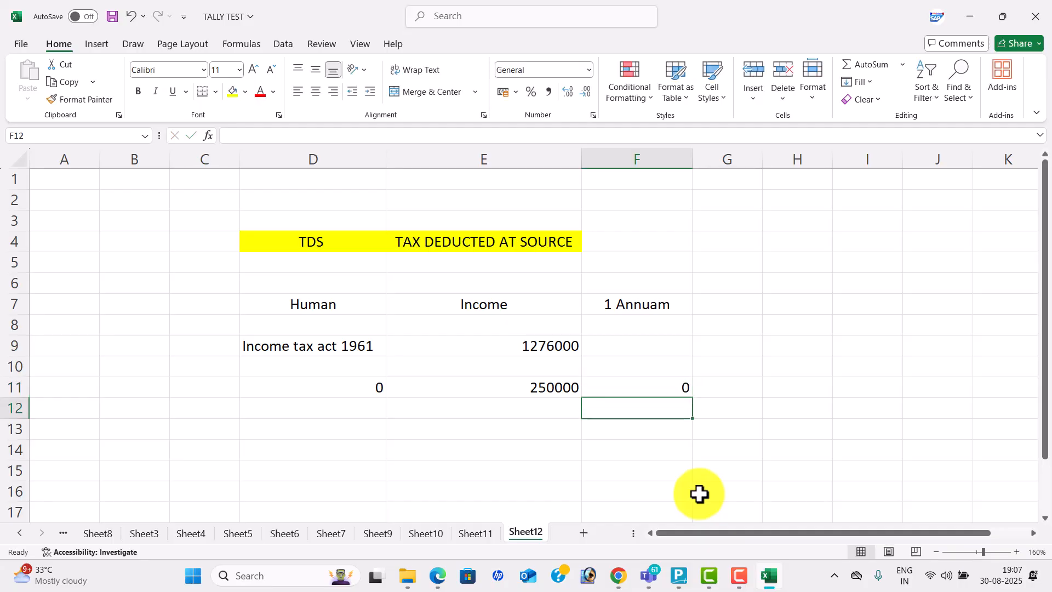
Fill the second slab row in D12:F12 with 250000, 500000 and 5%
key("Left")
key("Left")
type("250000")
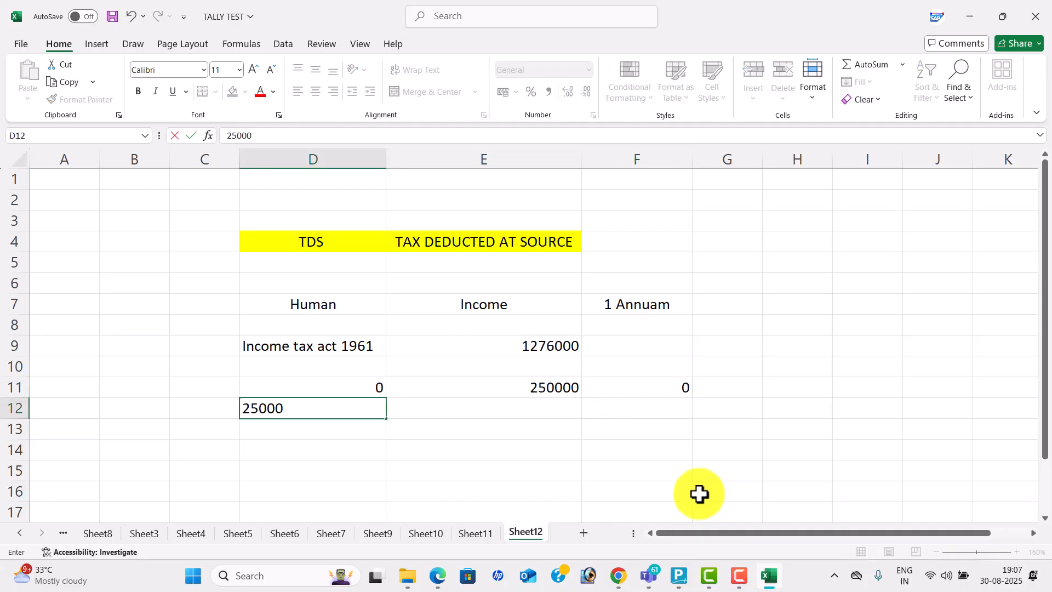
key("Tab")
type("500000")
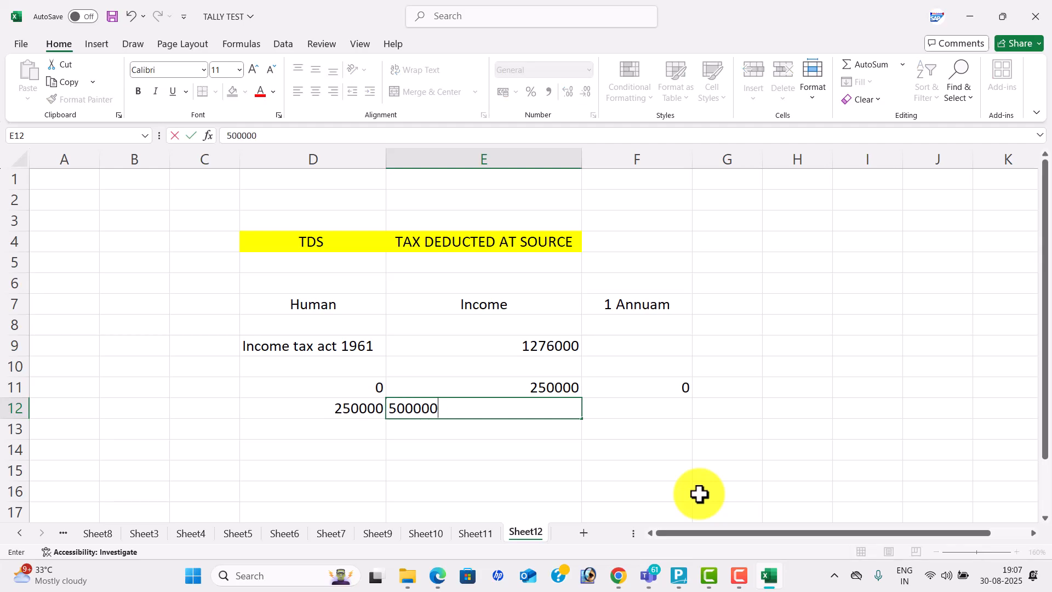
key("Tab")
type("5%")
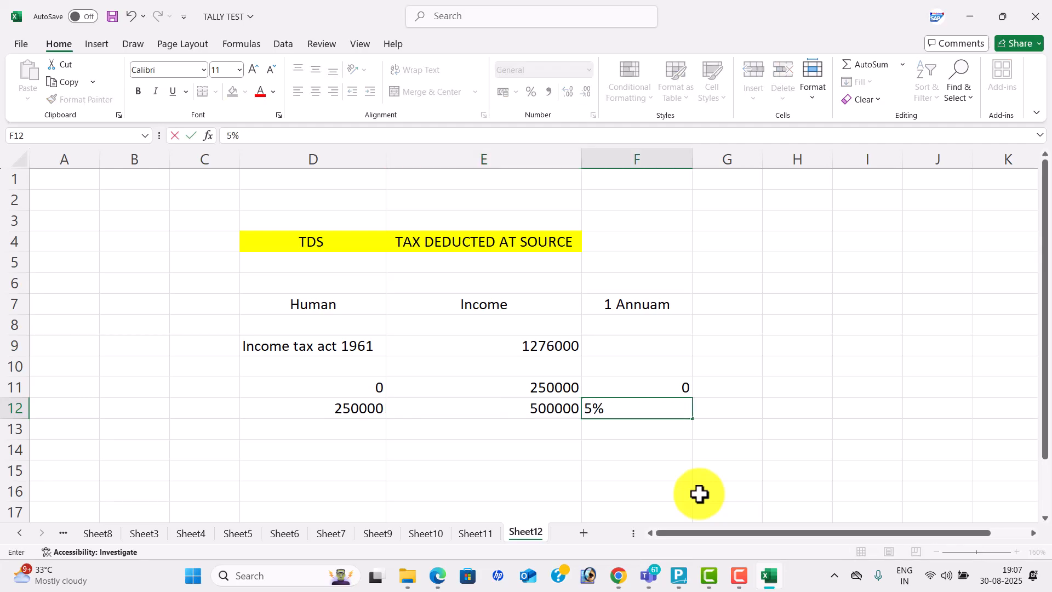
key("Return")
Fill the third slab row in D13:F13 with 5, 75000 and 10%
key("Left")
key("Left")
type("5")
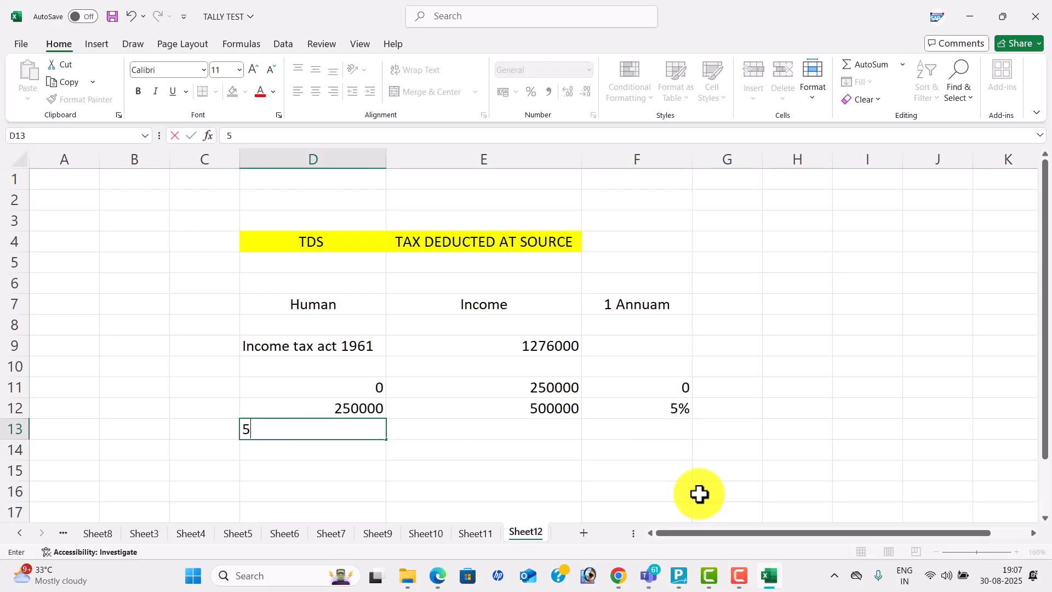
key("Tab")
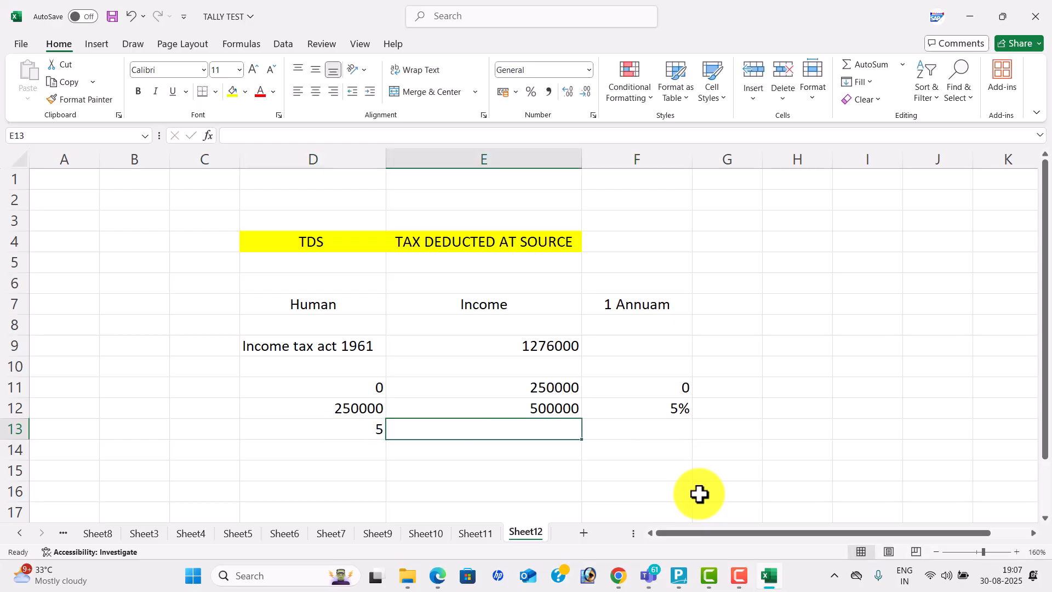
type("75000")
key("Tab")
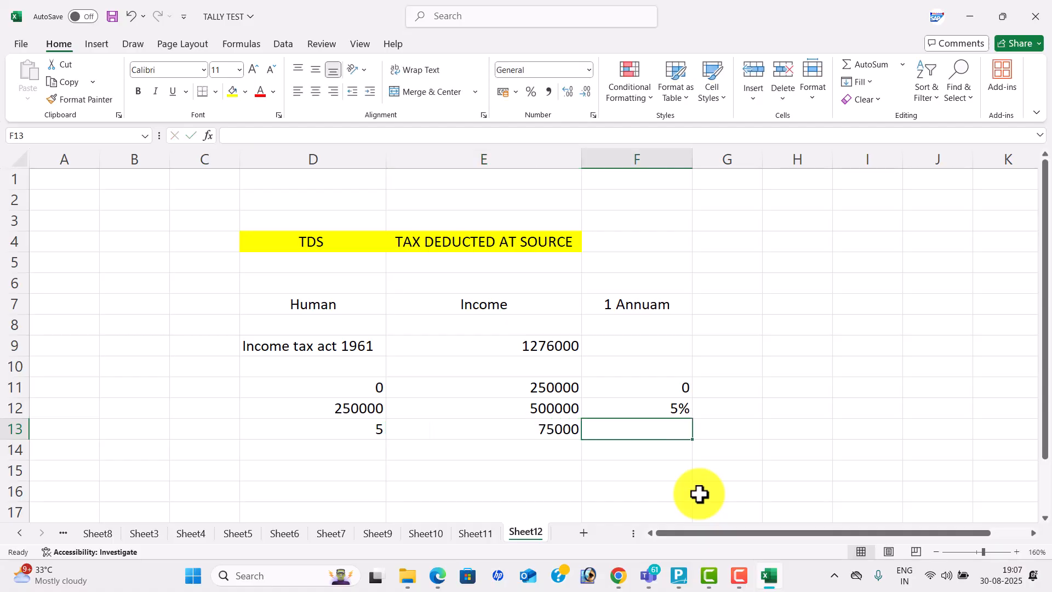
type("10%")
key("Return")
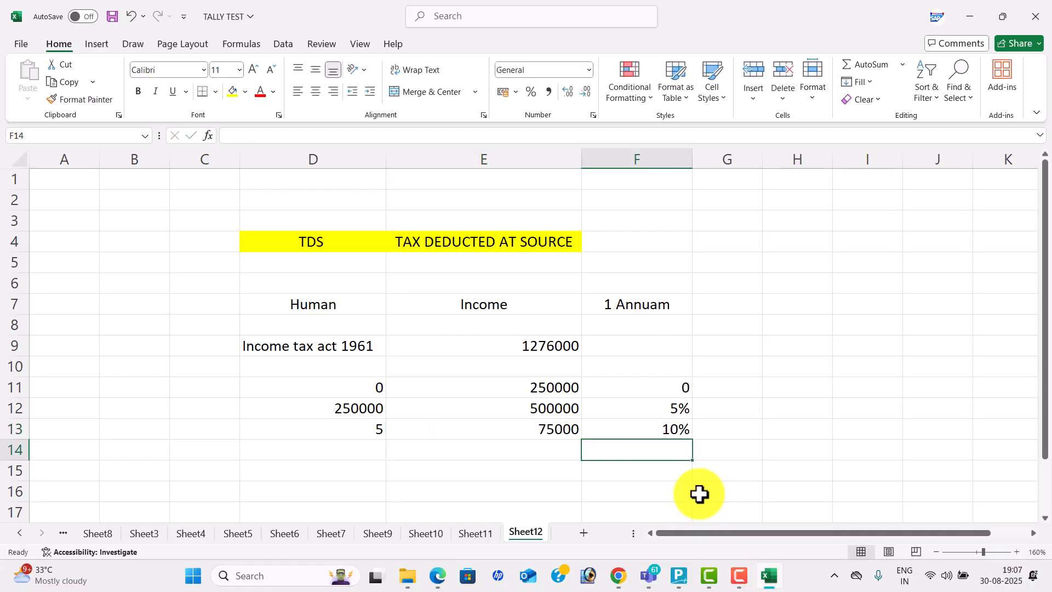
Fill the fourth slab row in D14:F14 with 750000, 1000000 and 20%
type("750000")
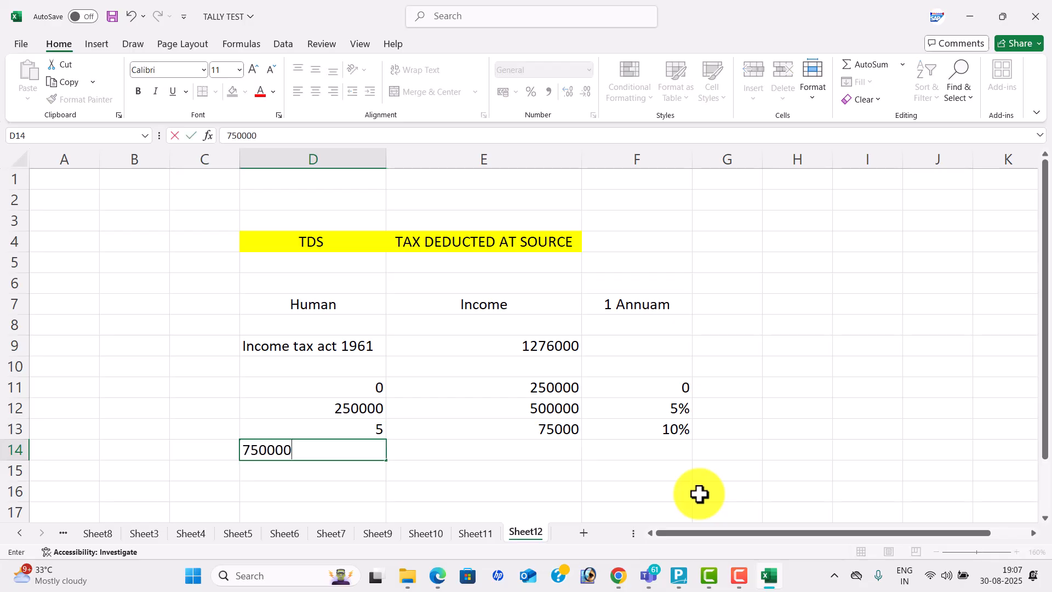
key("Tab")
type("10000")
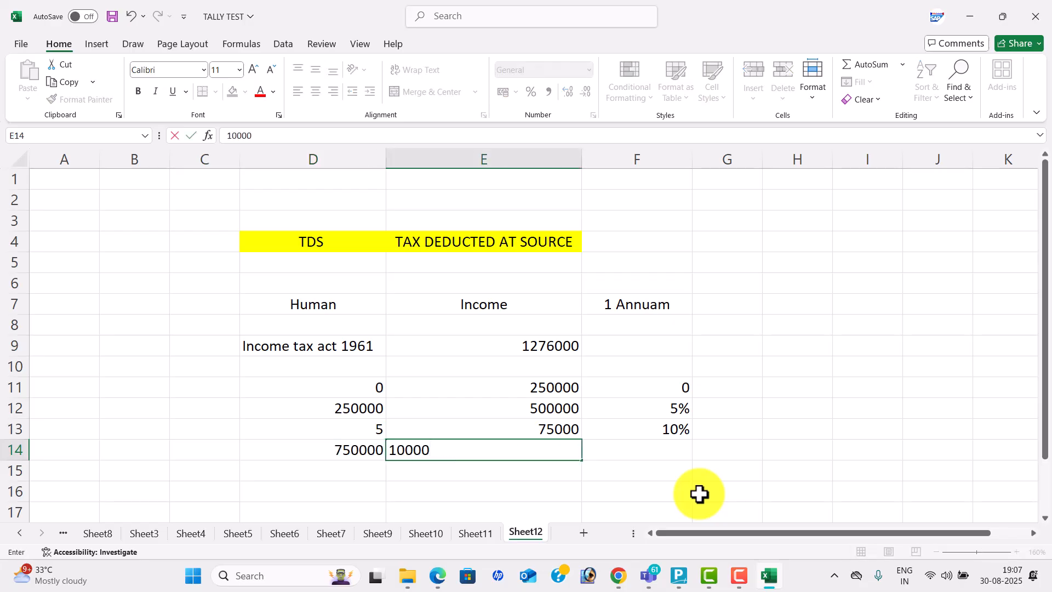
type("00")
key("Tab")
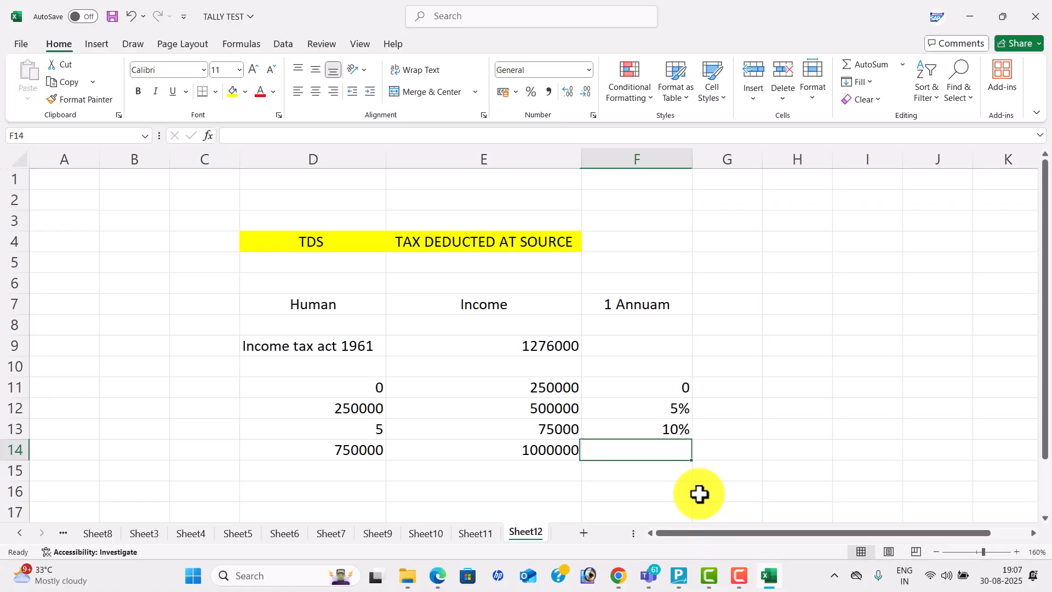
type("20%")
key("Return")
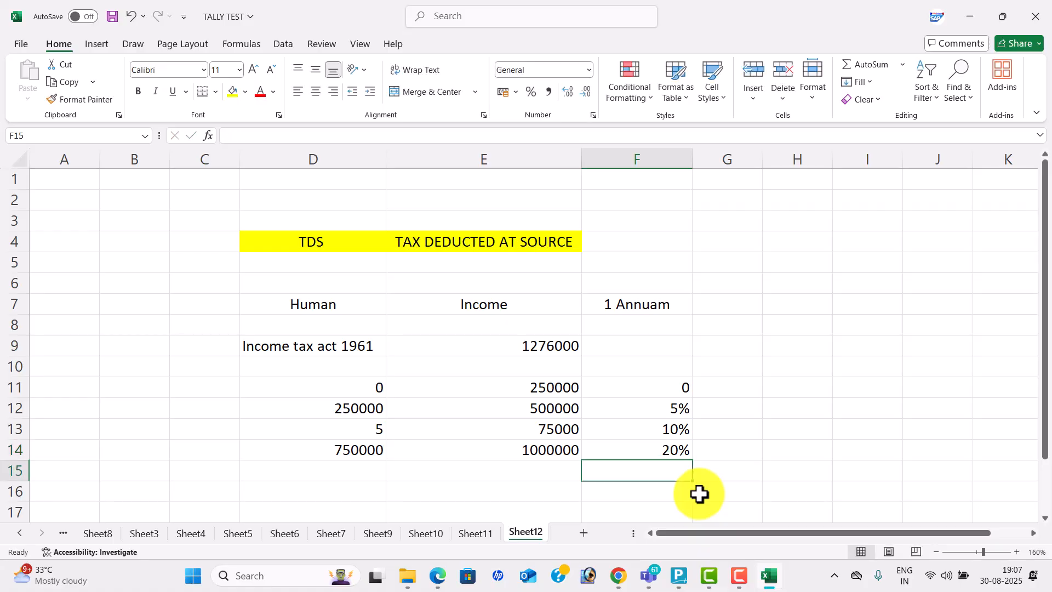
Correct the lower limit of the 10% slab in cell D13 to 500000
left_click(433, 430)
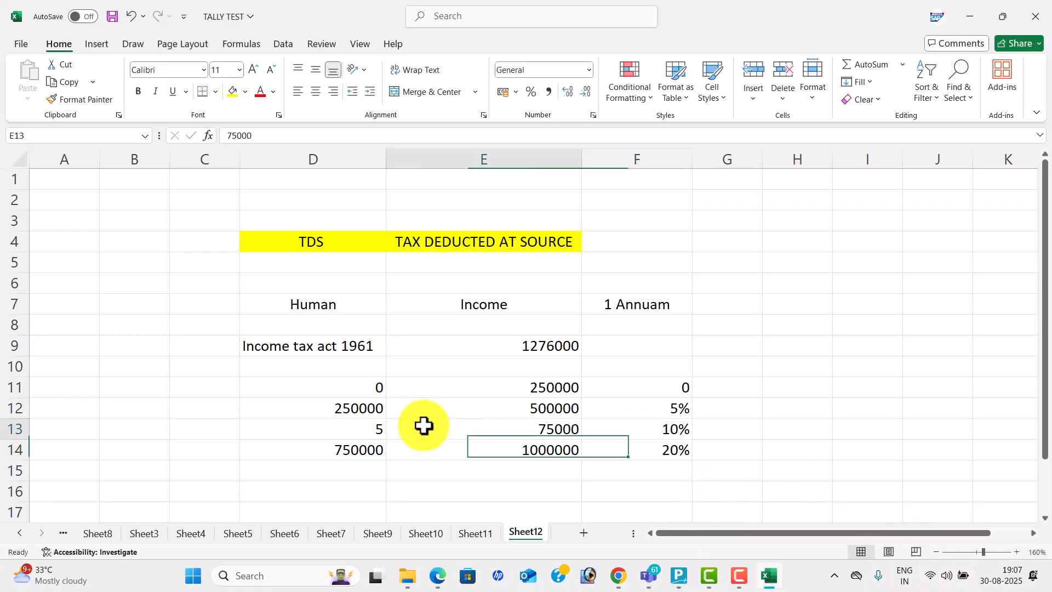
left_click(353, 427)
type("500000")
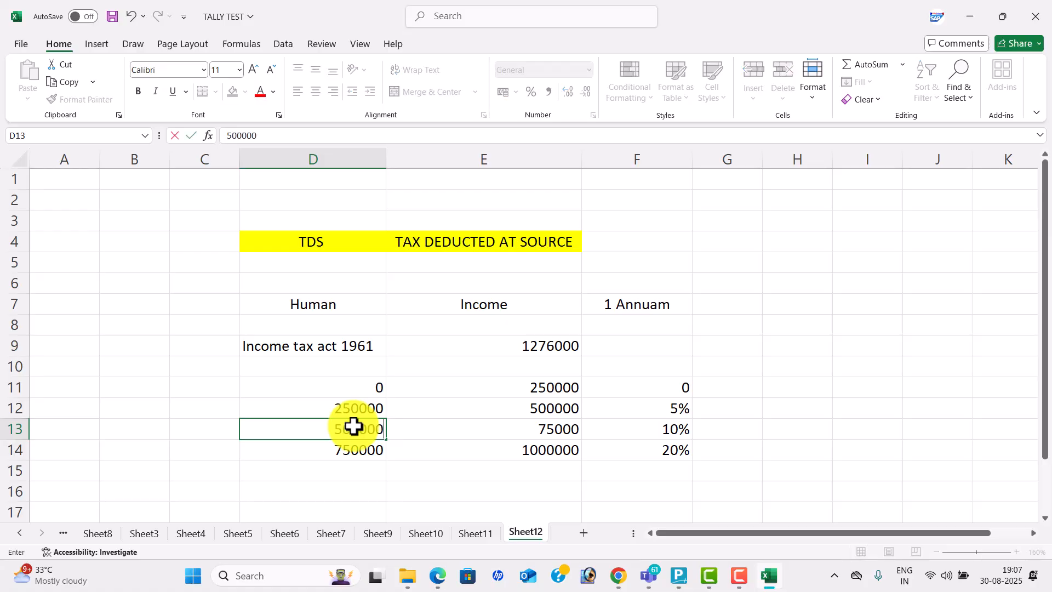
left_click(601, 436)
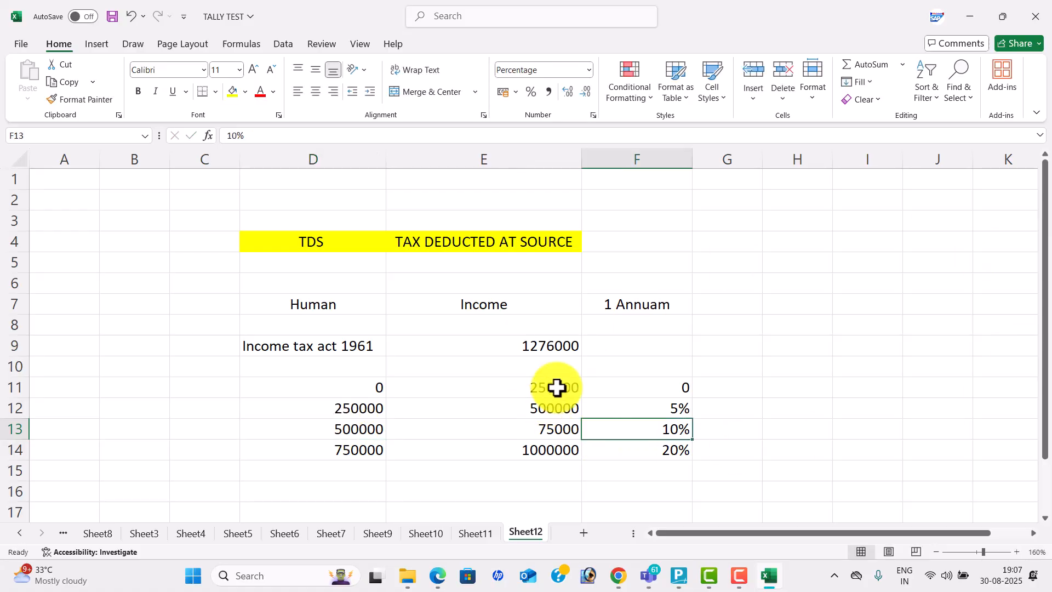
left_click(577, 375)
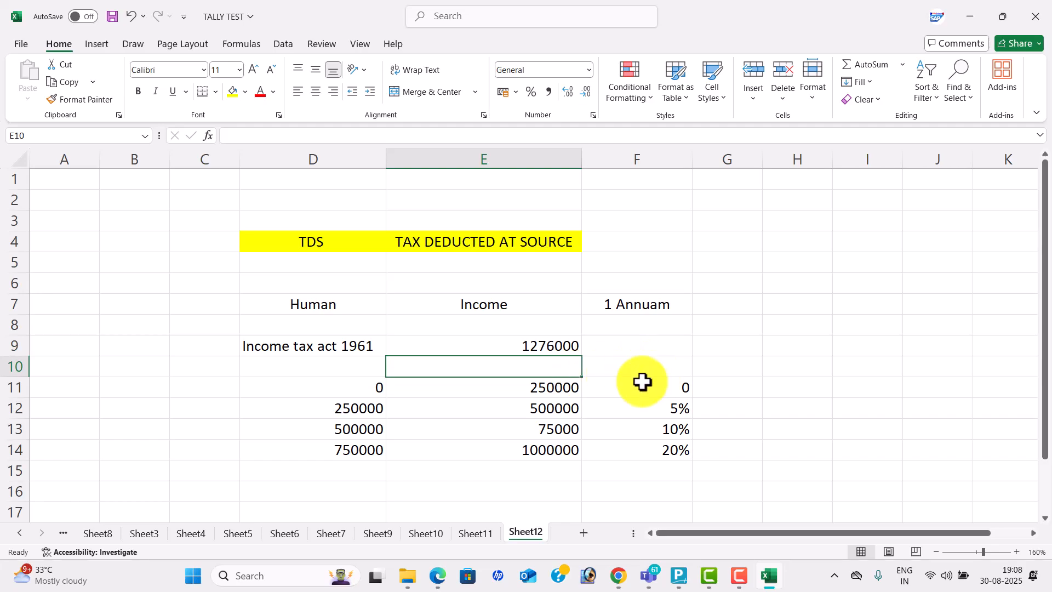
Correct the upper limit of the 10% slab in cell E13 to 750000
left_click(564, 432)
double_click(565, 432)
type("0")
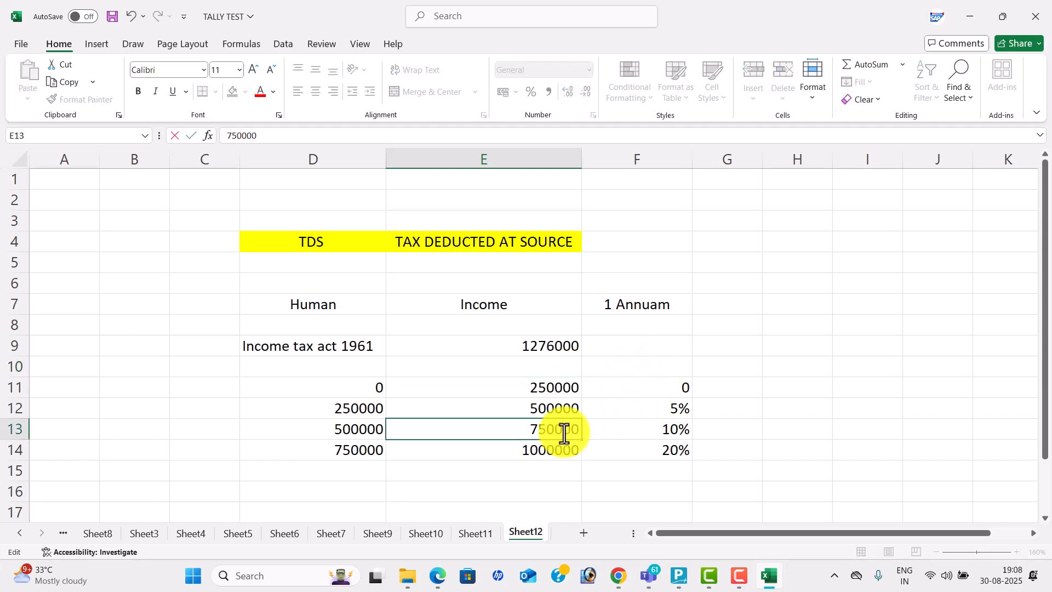
left_click(725, 485)
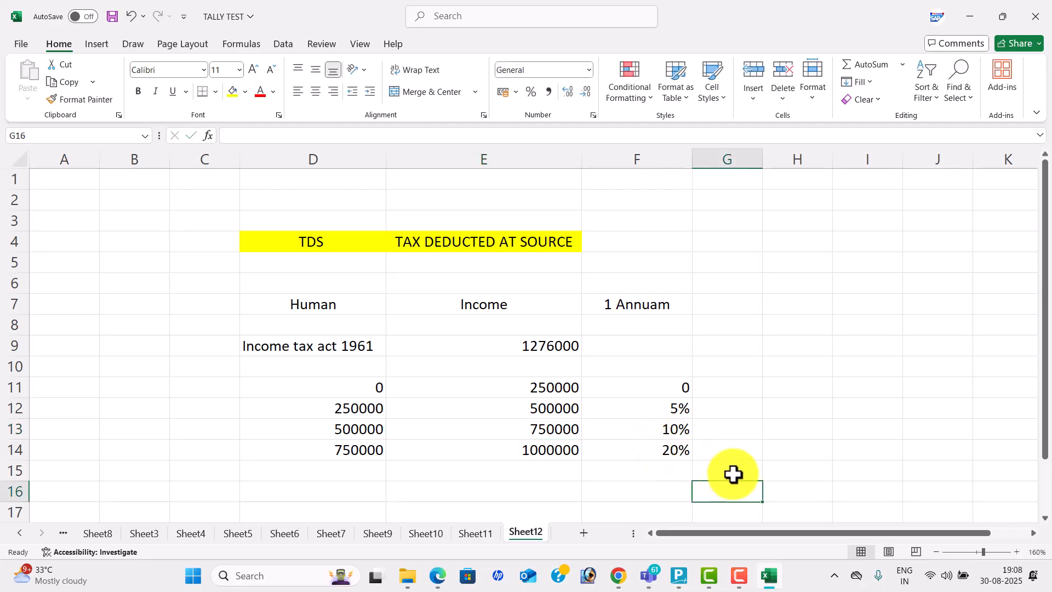
List "Employee Salary", "Room Rents" and "EPF" in cells D18:D20 below the slab table
scroll(545, 436, "down", 3)
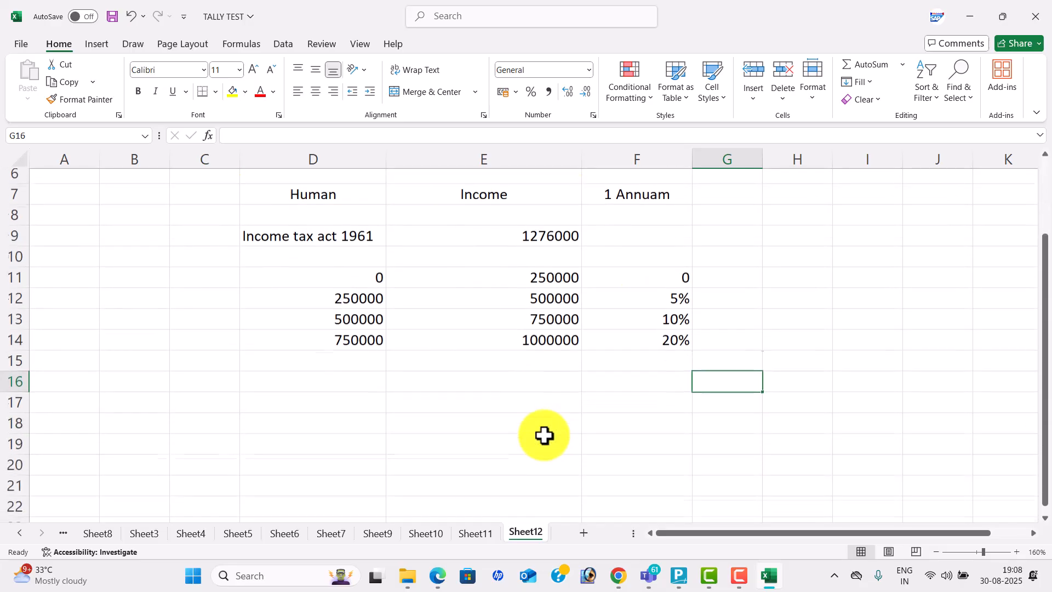
left_click(328, 344)
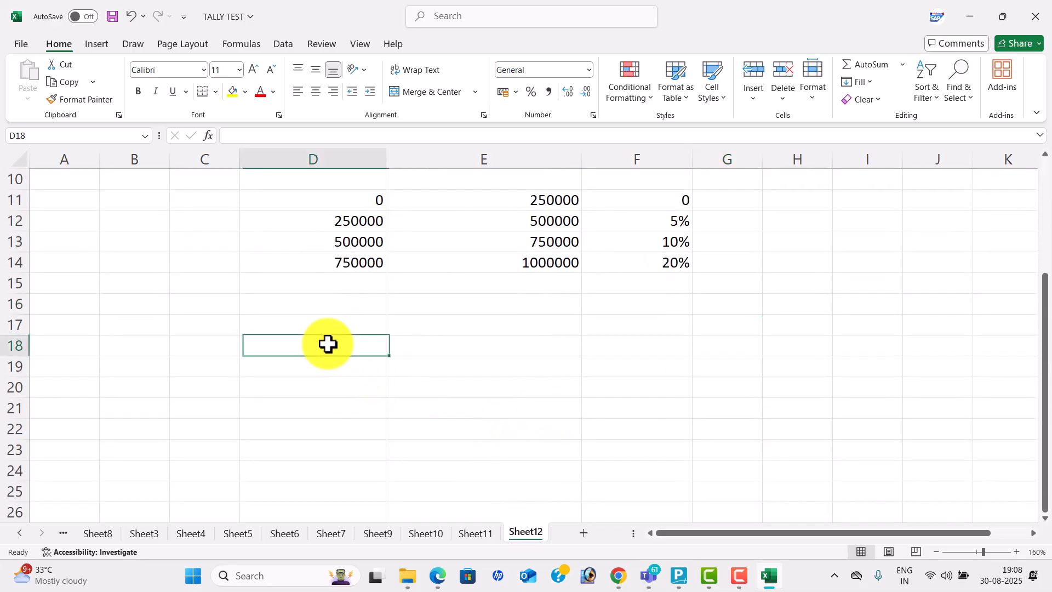
type("Employee Salary")
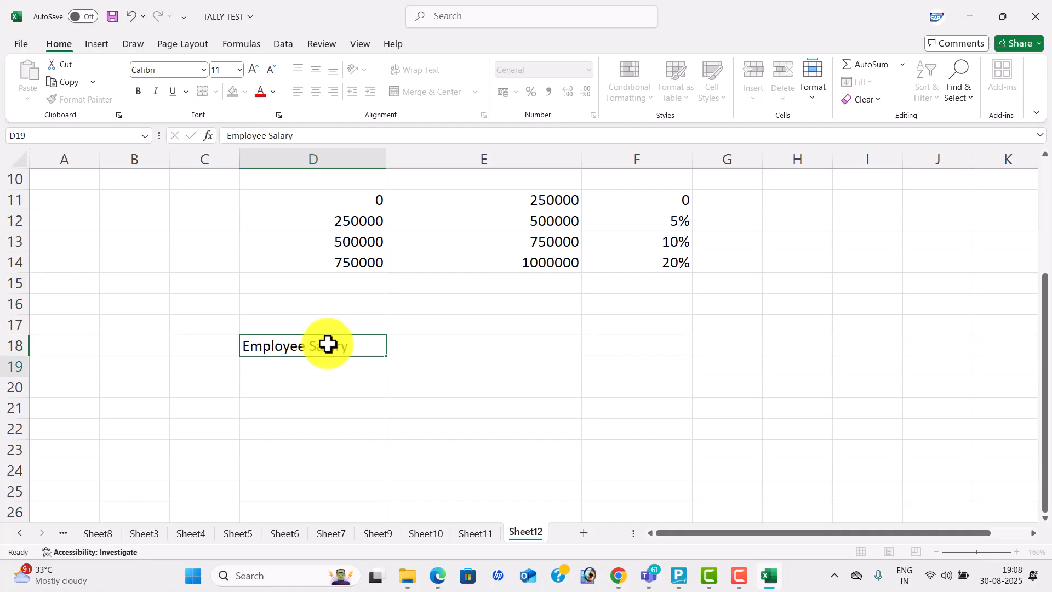
key("Return")
type("Ro")
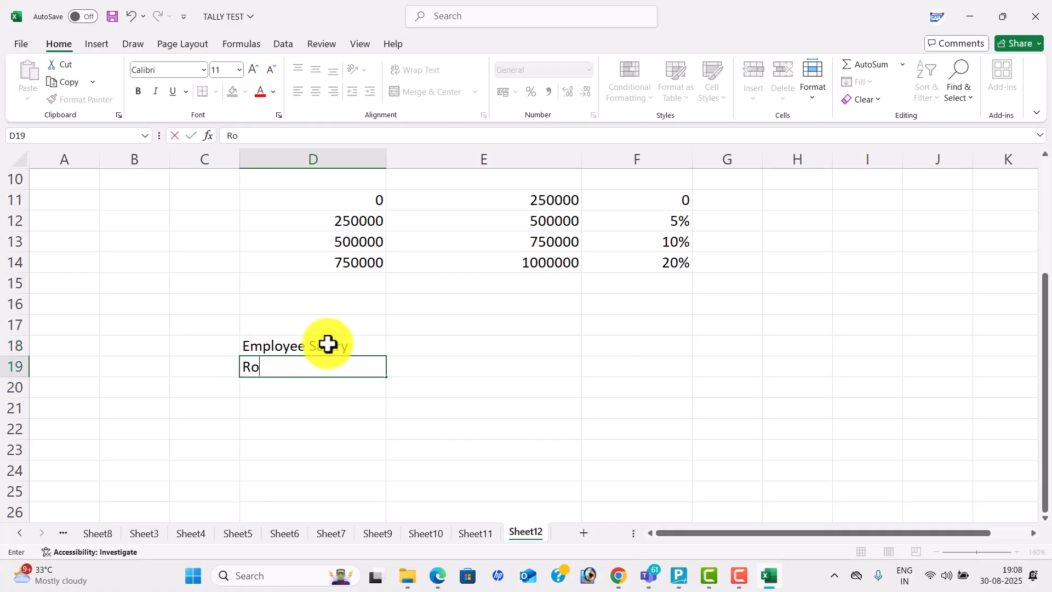
type("om Rents")
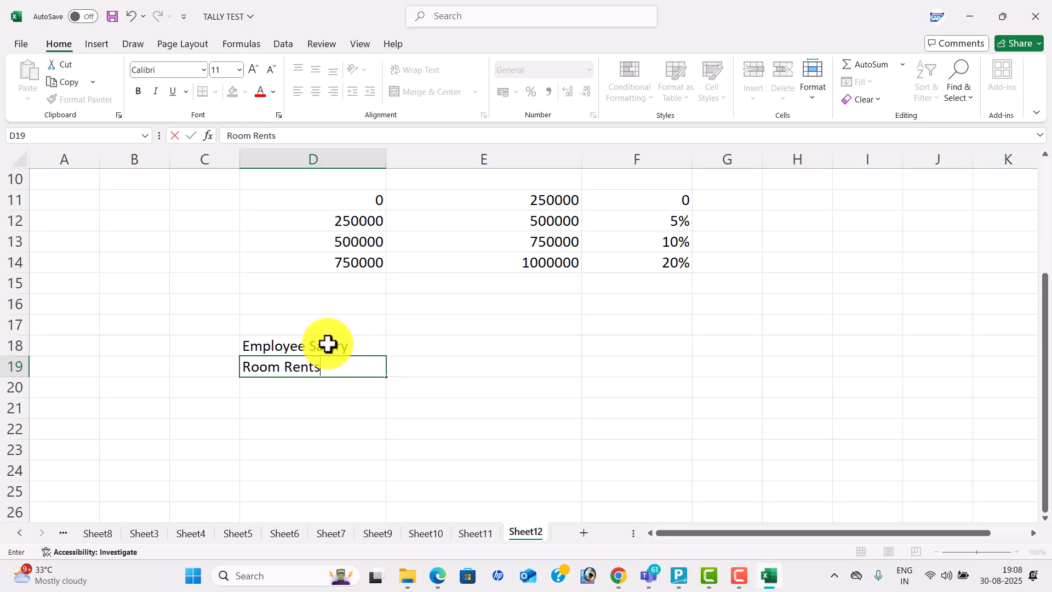
key("Return")
type("EF")
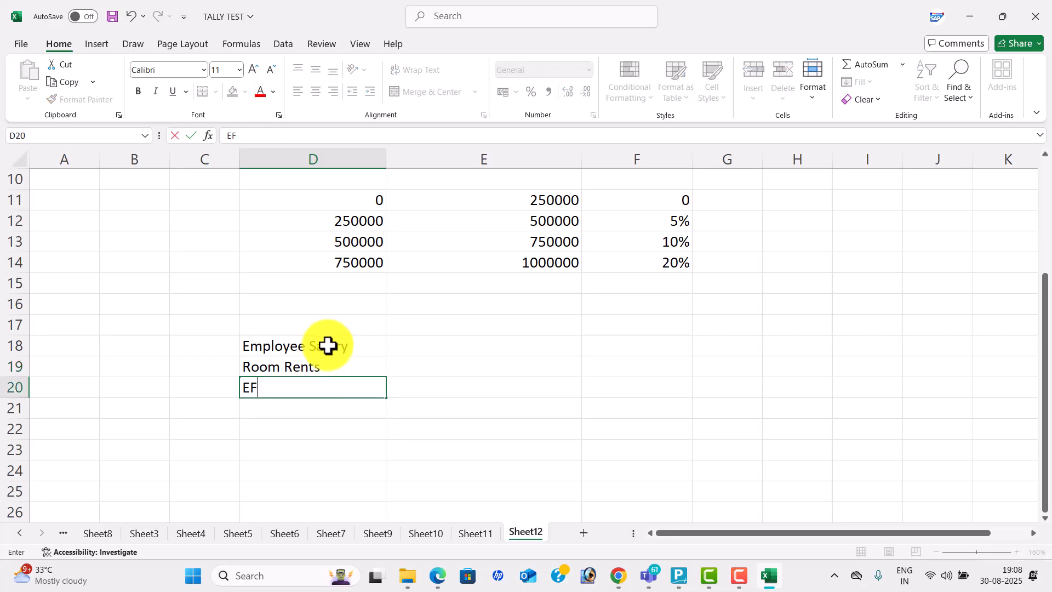
type("PF")
Switch to the Teams meeting, share the entire screen, and return to the income amount in cell E9 of the Excel workbook
key("alt+Tab")
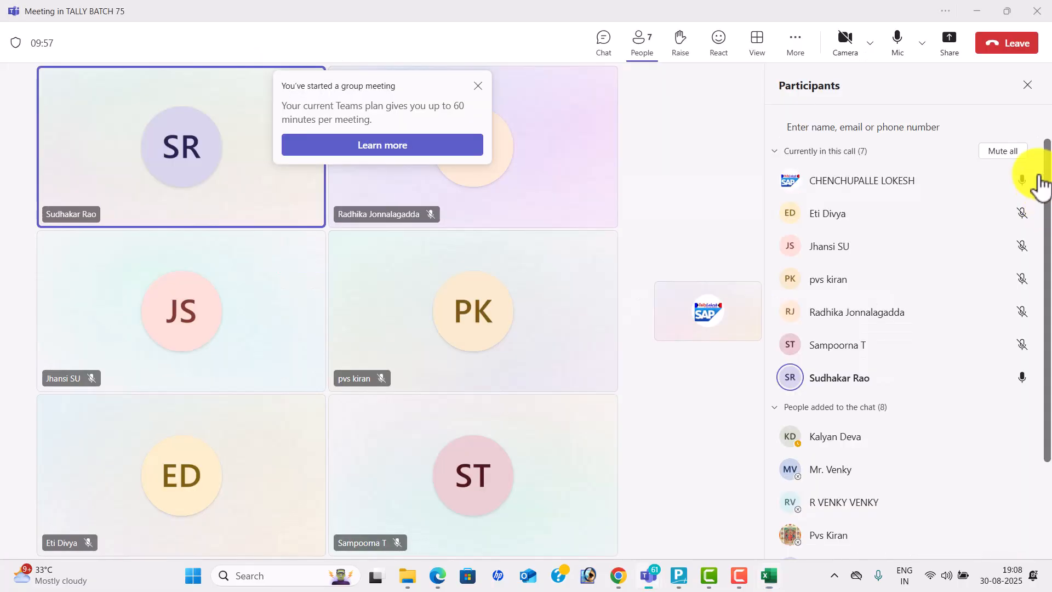
left_click(950, 42)
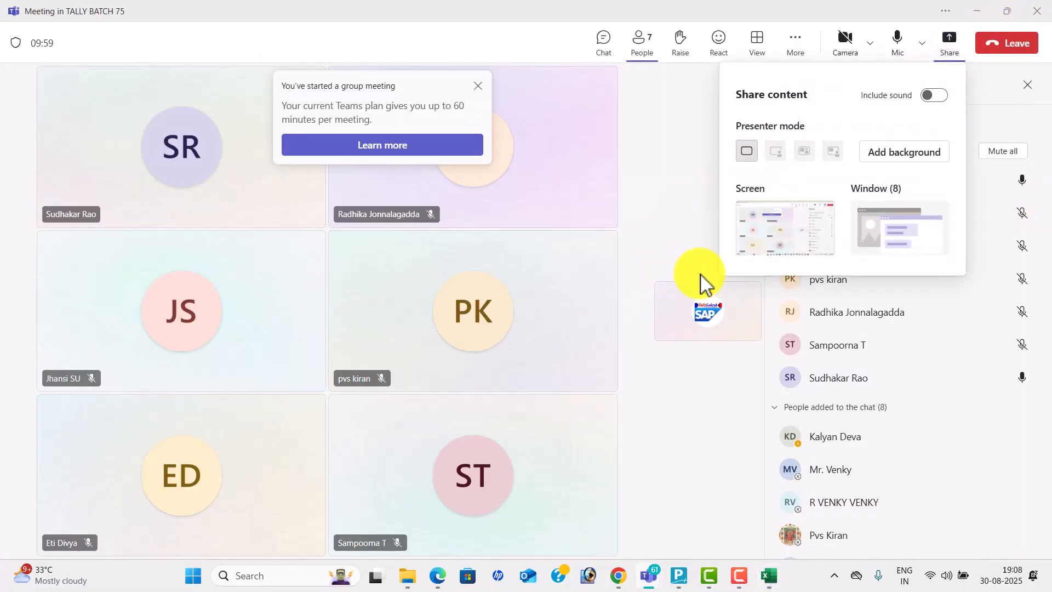
left_click(776, 237)
scroll(554, 399, "up", 3)
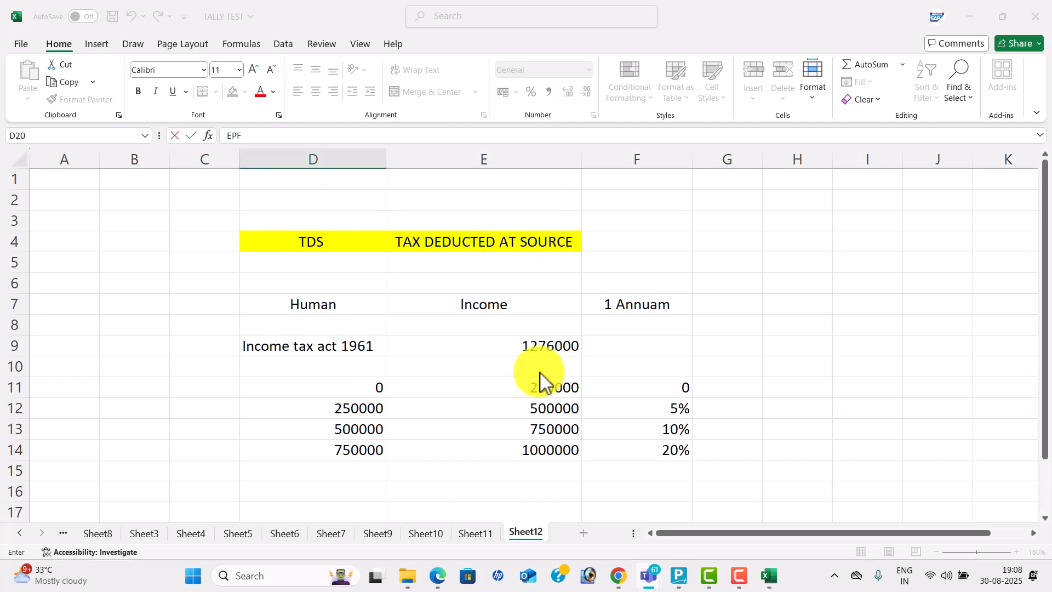
left_click(579, 347)
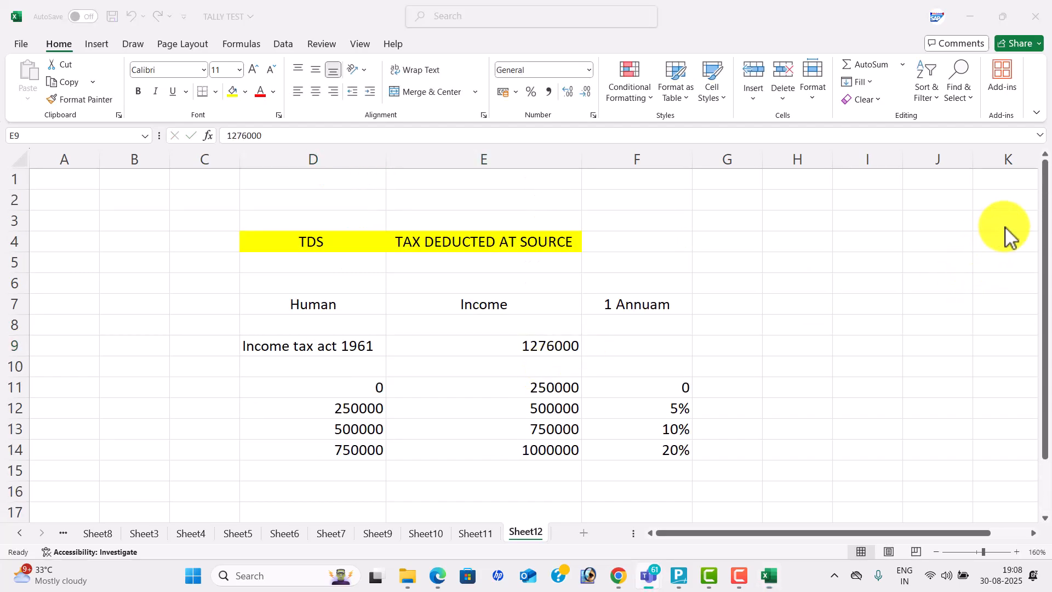
left_click(495, 343)
Add "Horse Races" in cell D21 below EPF in the payments list
scroll(494, 344, "down", 2)
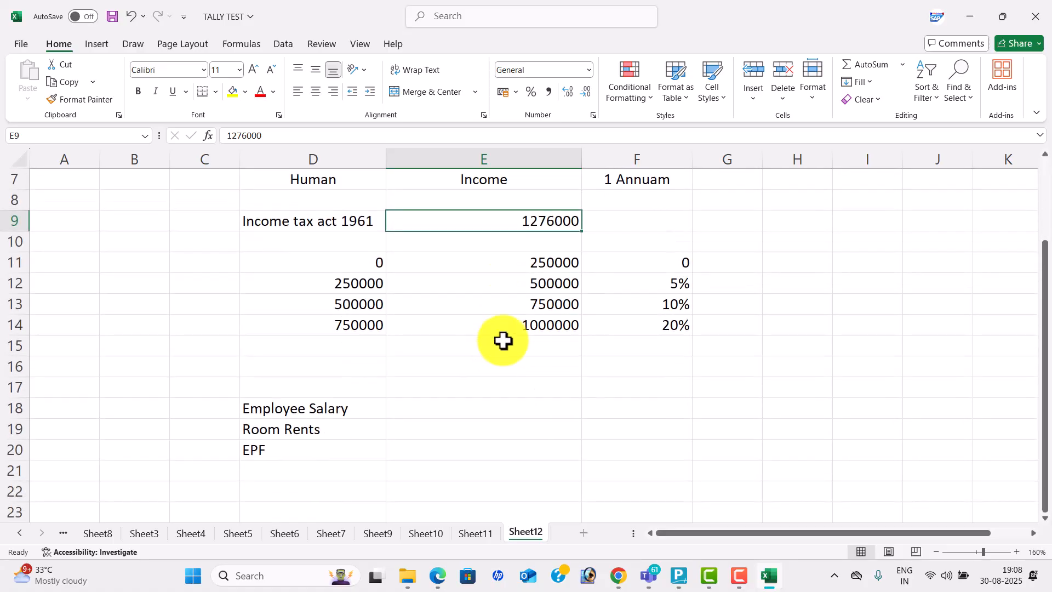
left_click(294, 449)
left_click(282, 470)
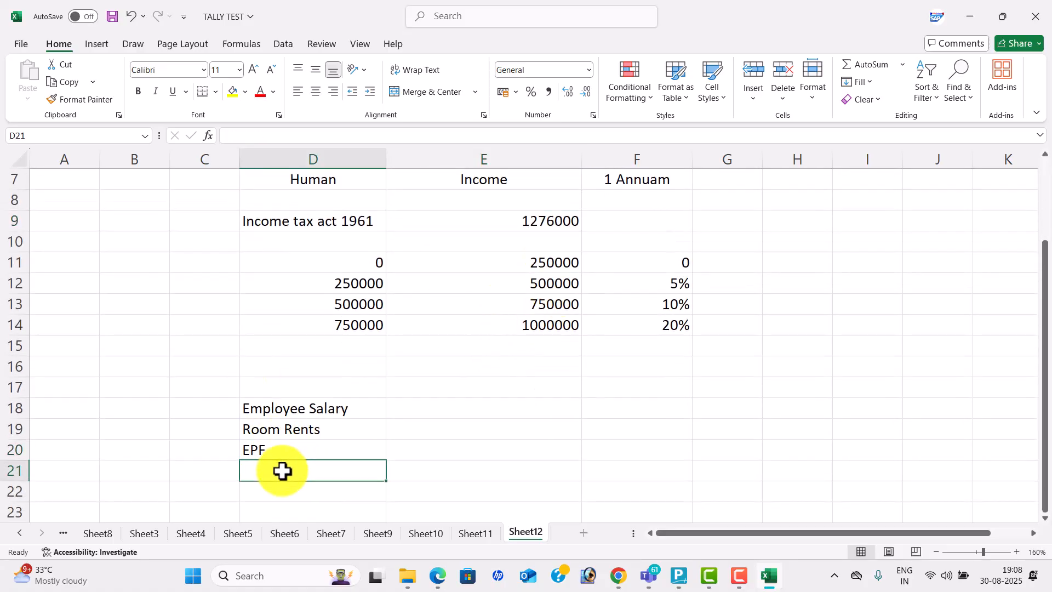
type("Horse Reces")
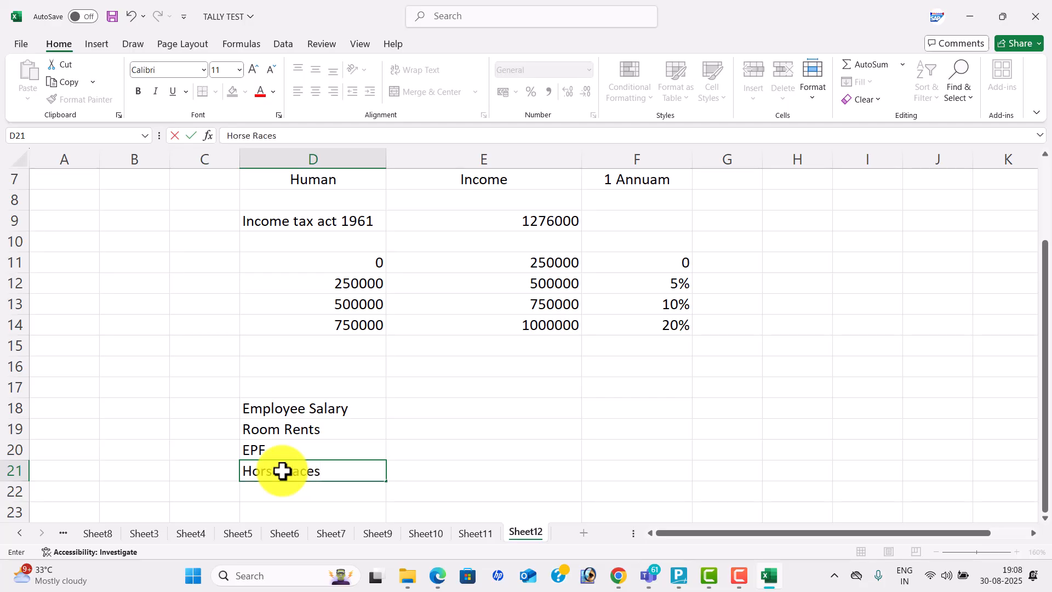
key("Return")
Add "Professional Fee" to the payments list in cell D22
type("P")
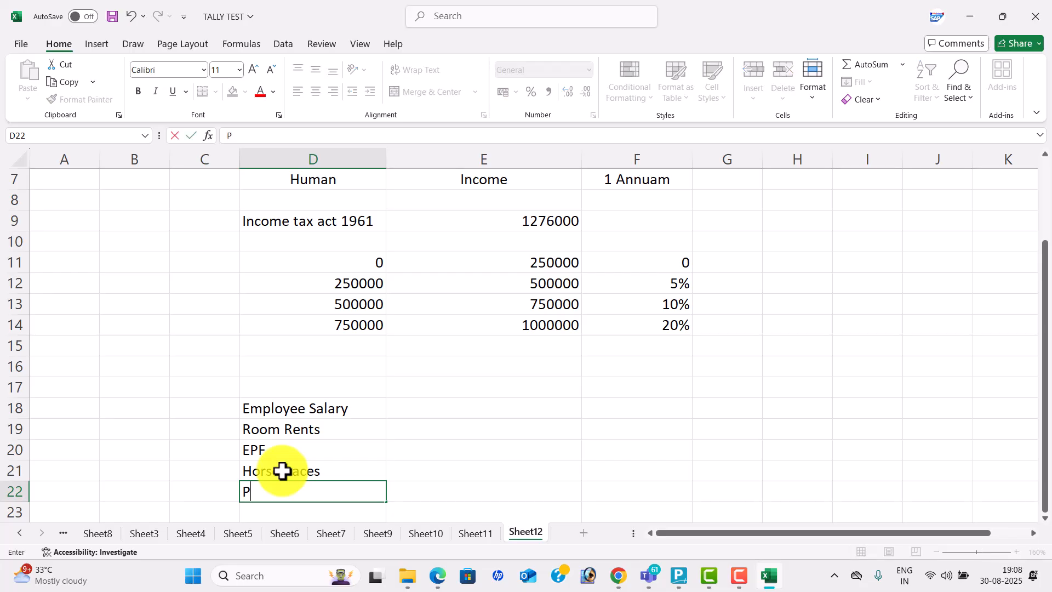
type("rofessio")
key("BackSpace")
type("ional T")
key("BackSpace")
type("f")
key("BackSpace")
type("fE")
key("BackSpace")
key("BackSpace")
key("BackSpace")
type("f")
key("BackSpace")
type("Fee")
key("Return")
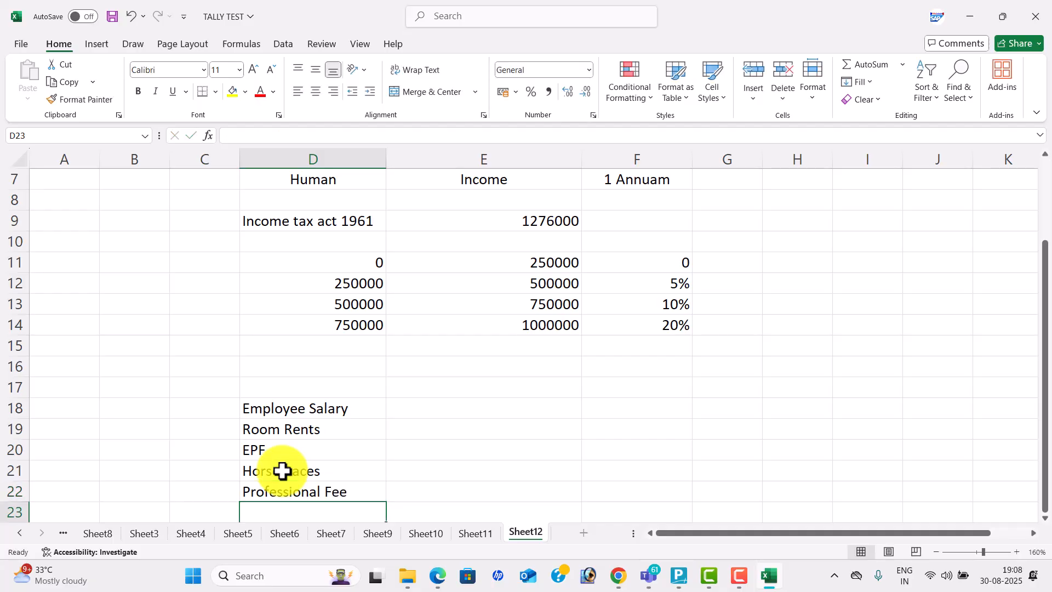
Extend the payments list with "Commissions" in cell D23 and "Interest on Securities" in cell D24
scroll(282, 471, "down", 2)
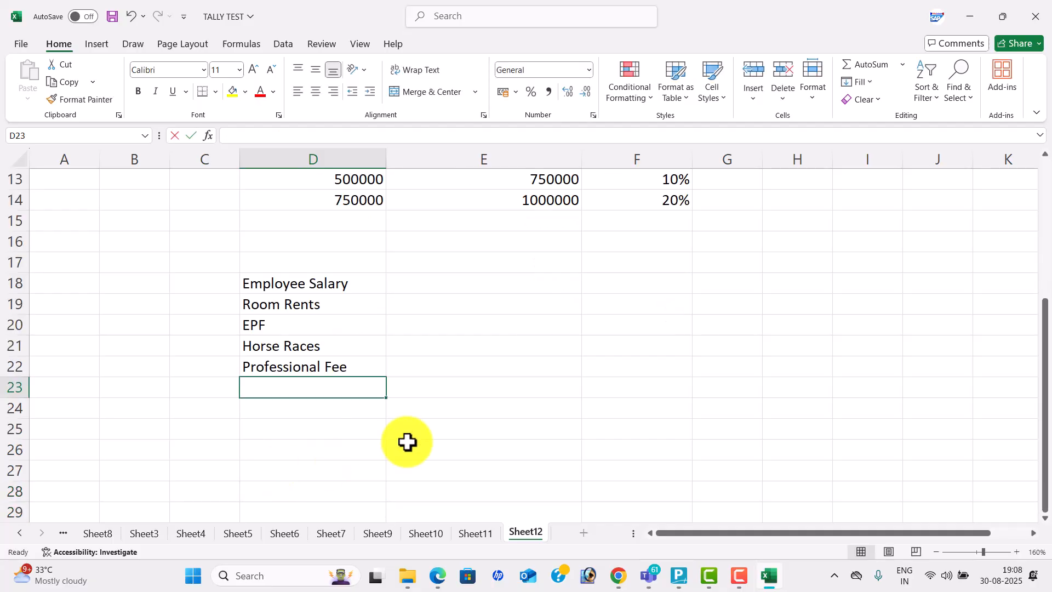
type("Commi")
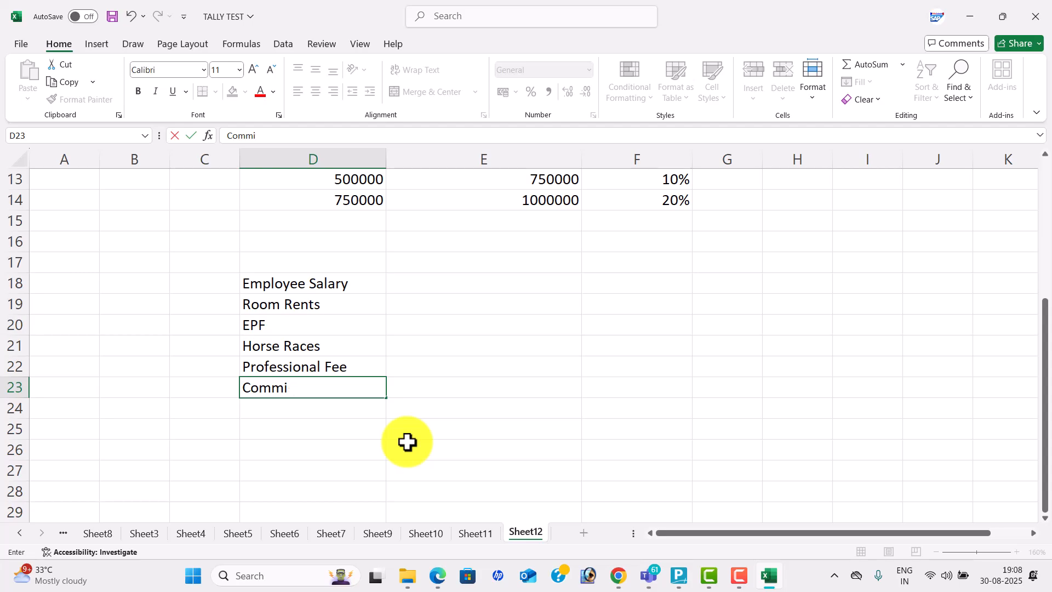
type("ssions")
key("Return")
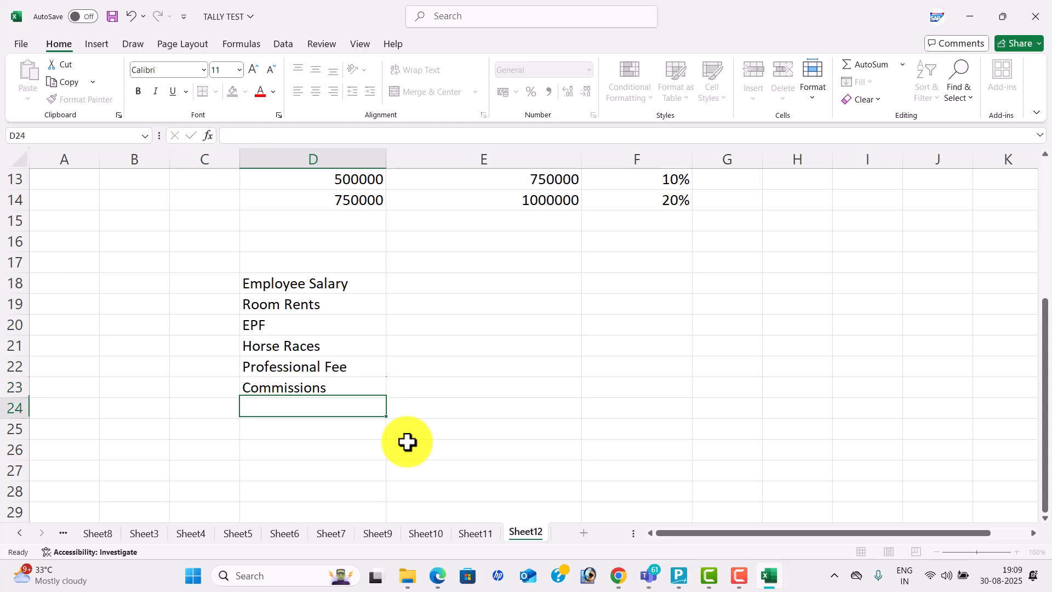
type("Interest on S")
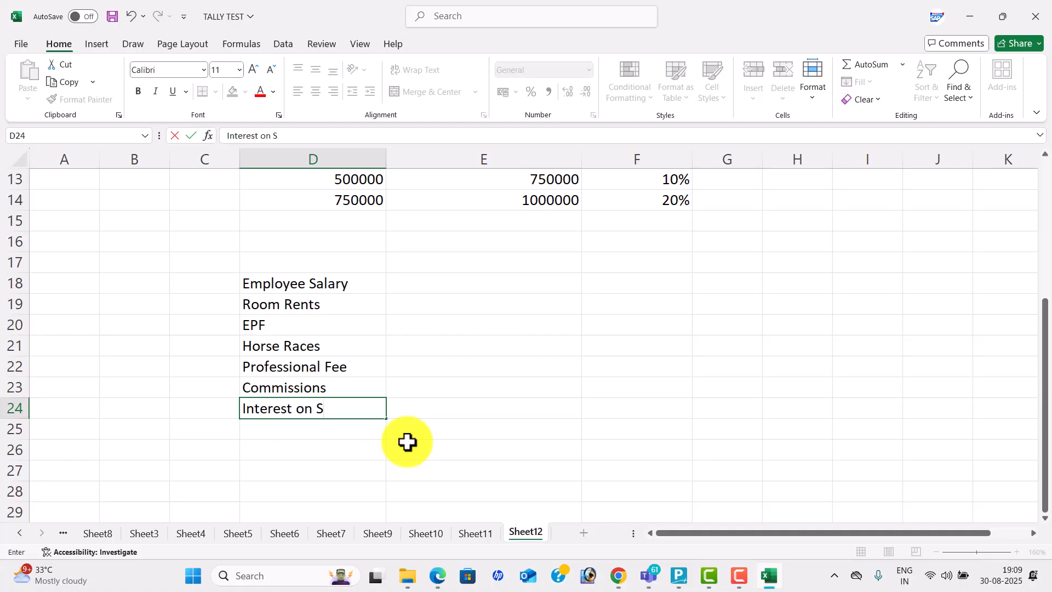
type("ecurities")
key("Return")
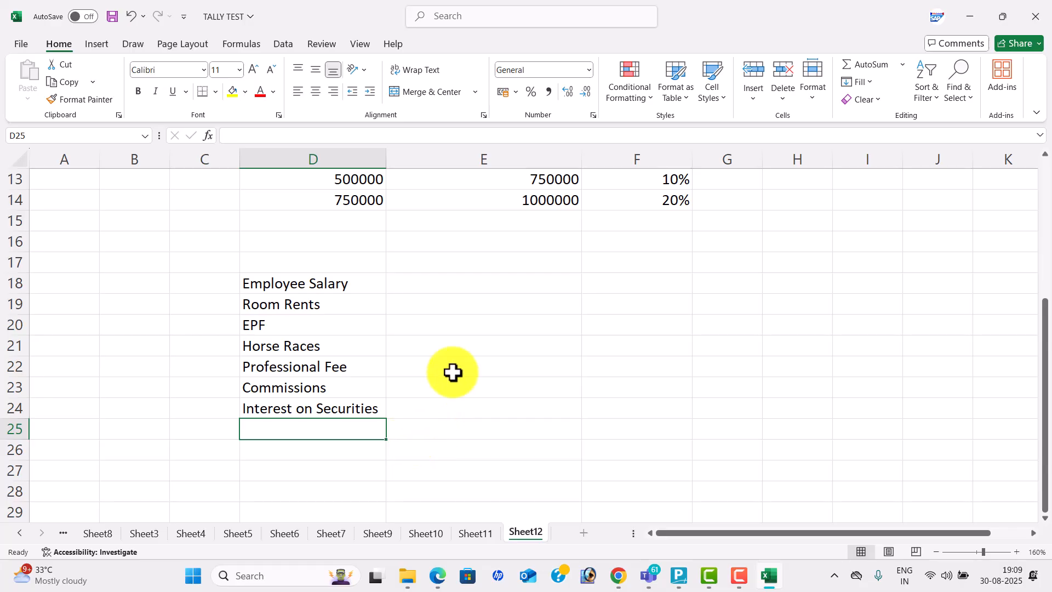
Enter the heading "Nature of Payments" in cell D17 above the list and fill it yellow
left_click(352, 284)
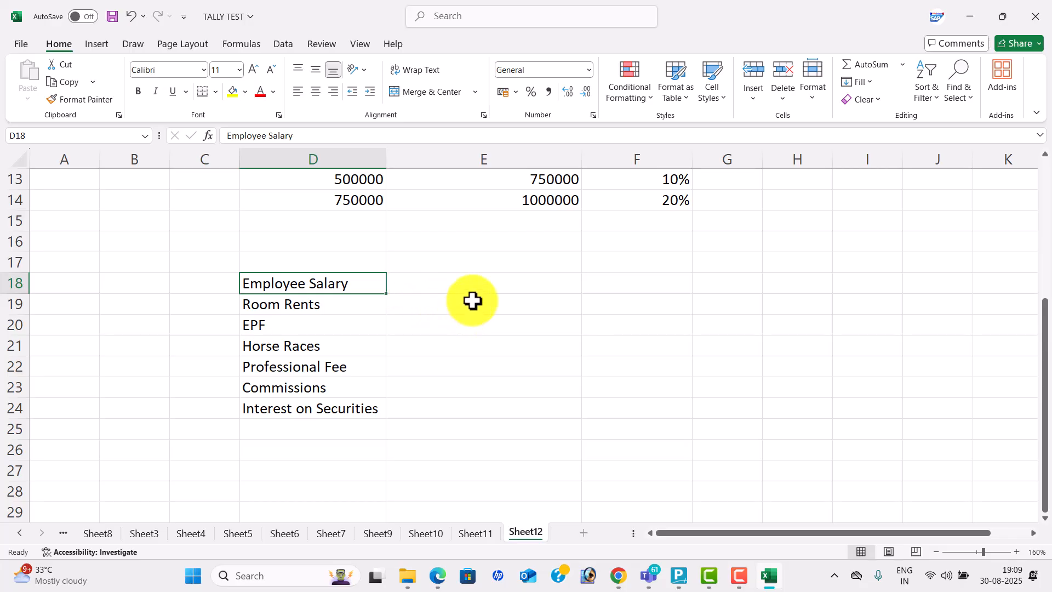
left_click(456, 279)
left_click(309, 263)
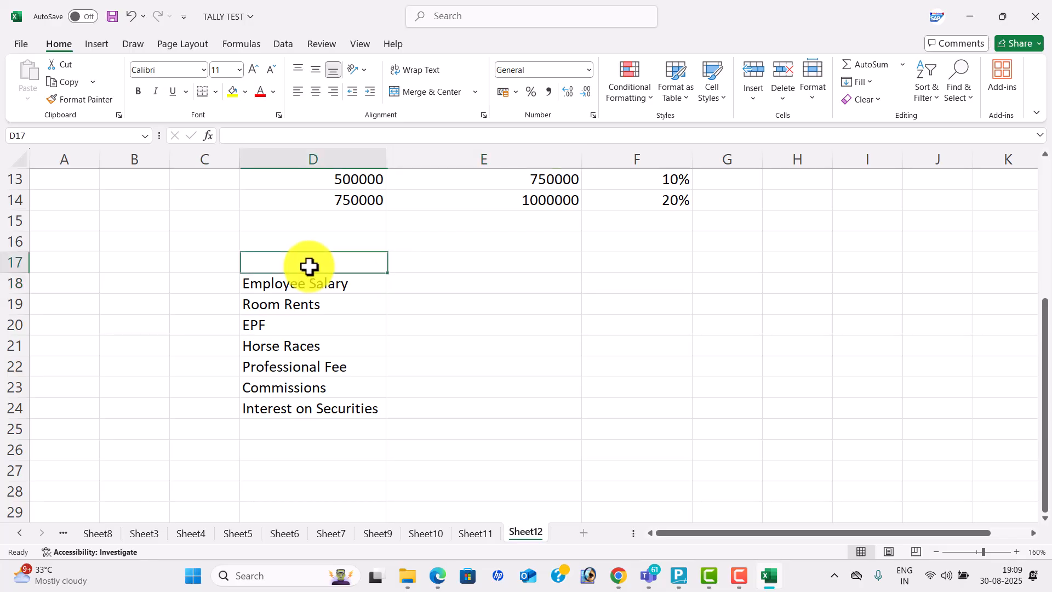
type("Nature")
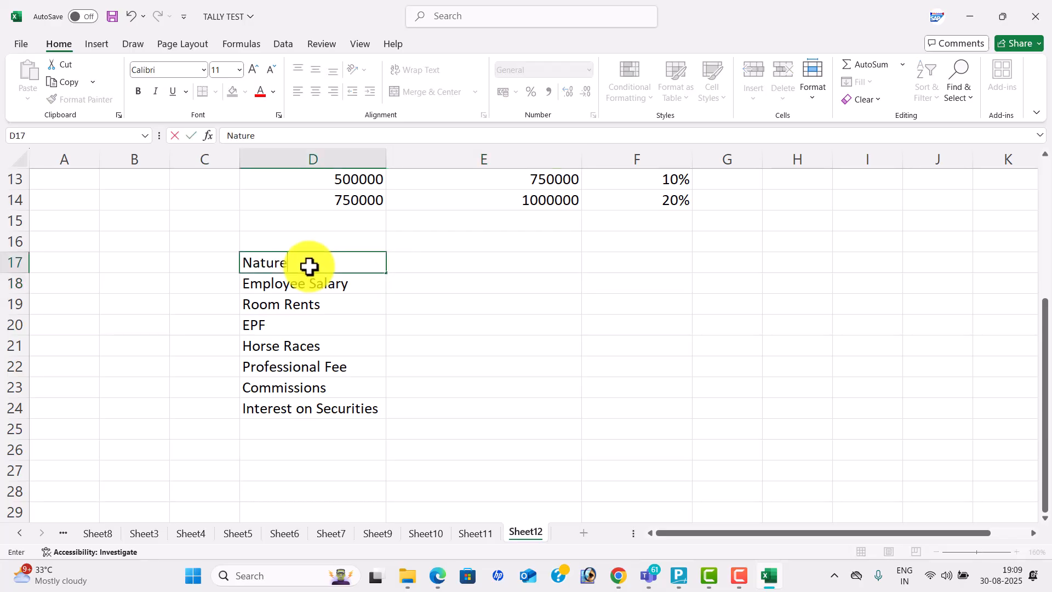
type(" of PAY")
key("BackSpace")
type("a")
type("yments")
key("Return")
left_click(309, 267)
left_click(233, 91)
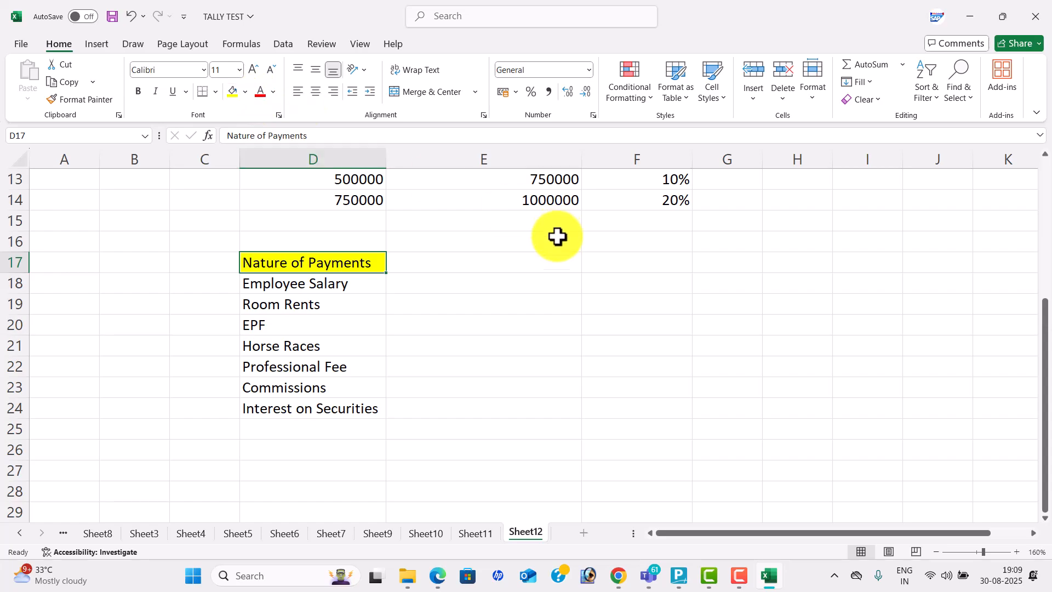
Enter the heading "Sections" in cell E17 beside the Nature of Payments heading
left_click(520, 272)
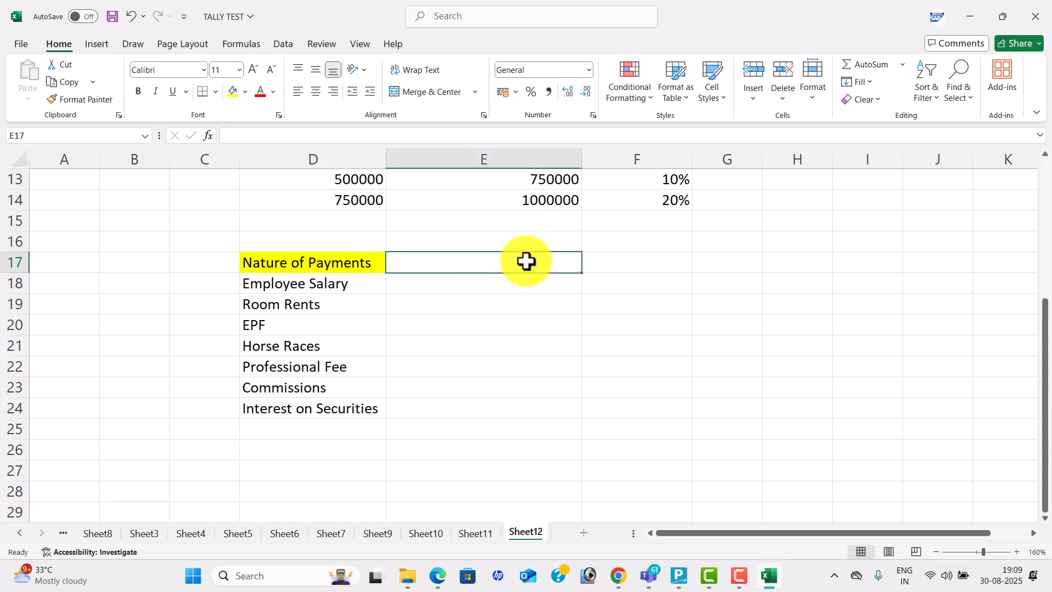
type("Section")
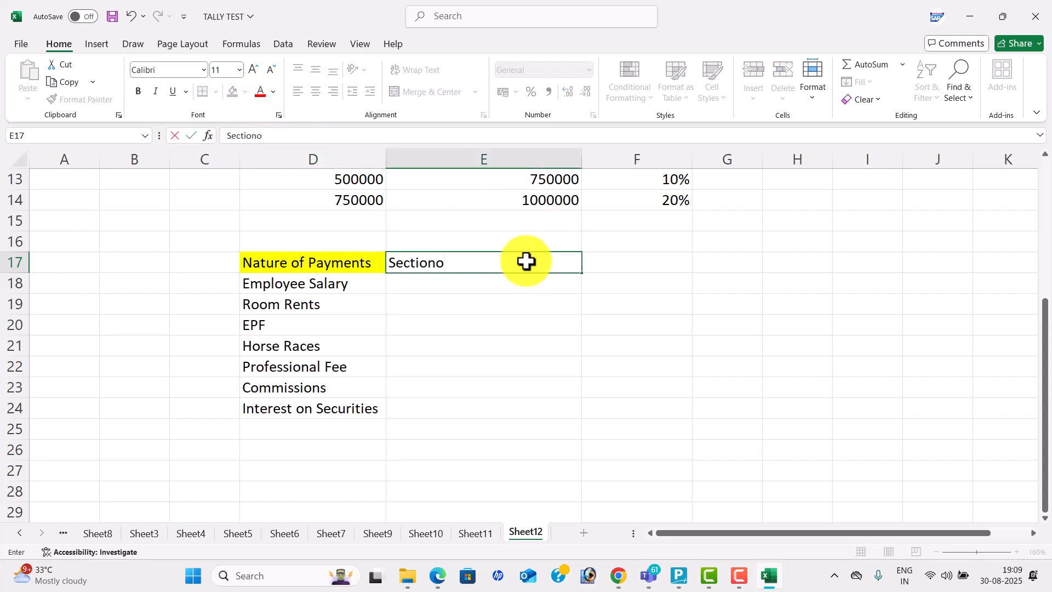
type("s")
key("Return")
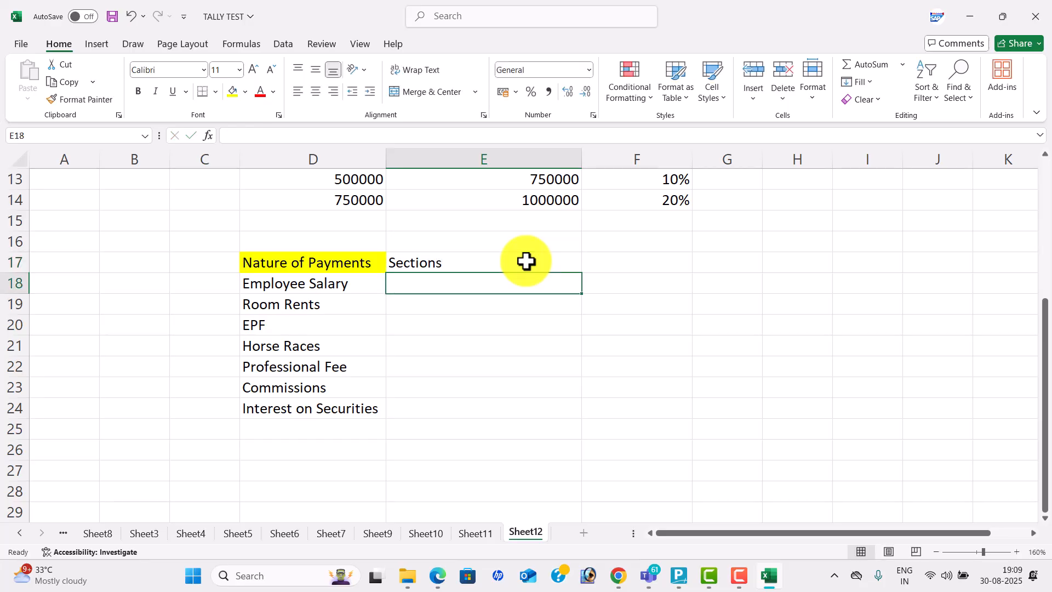
Switch to Professinal Material S.pdf in Edge and examine the TDS table of sections, payment types, limits and percentages on page 92
key("alt+Tab")
key("alt+Tab")
key("alt+Tab")
key("alt+Tab")
key("alt+Tab")
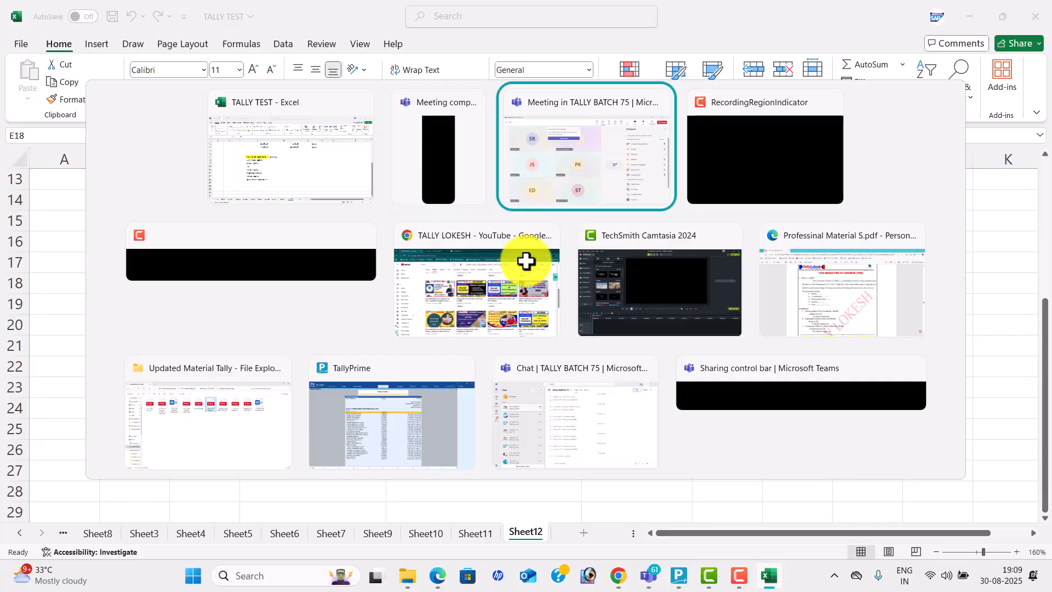
key("alt+Tab")
key("alt+Tab")
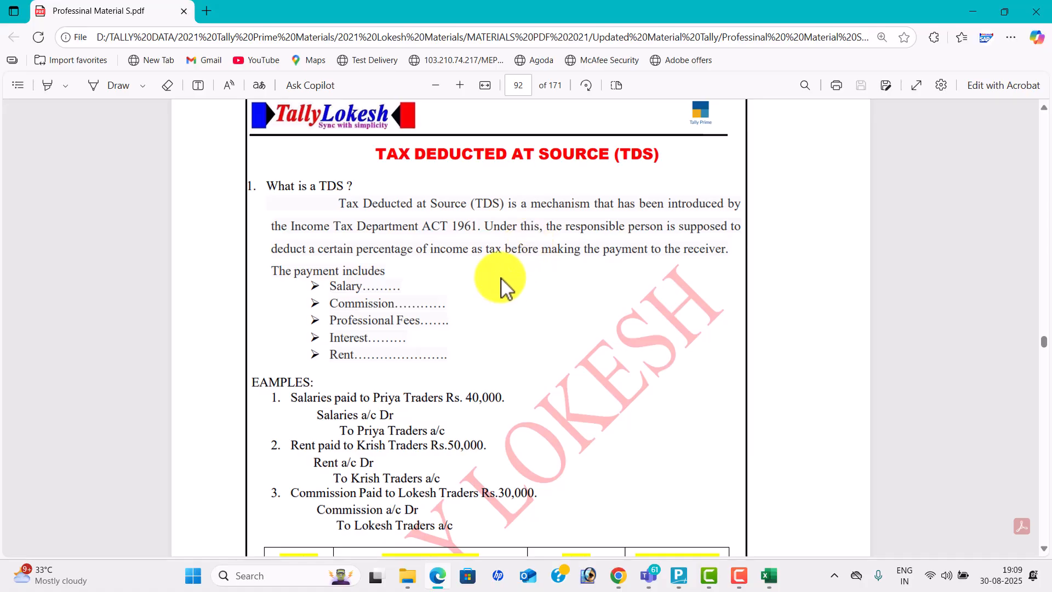
left_click(459, 86)
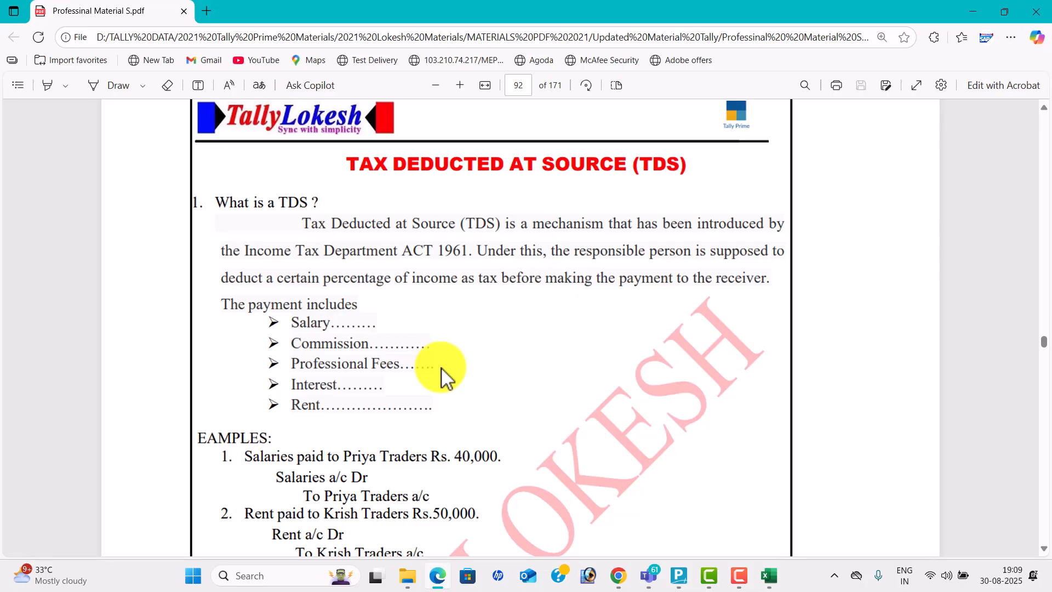
scroll(447, 378, "down", 6)
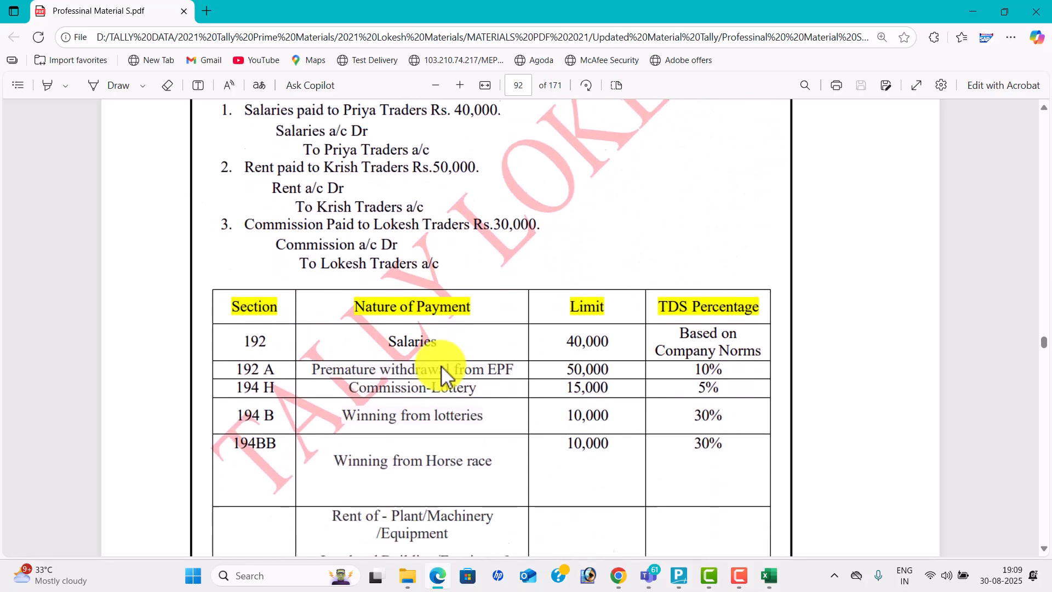
scroll(406, 329, "down", 2)
scroll(265, 348, "down", 2)
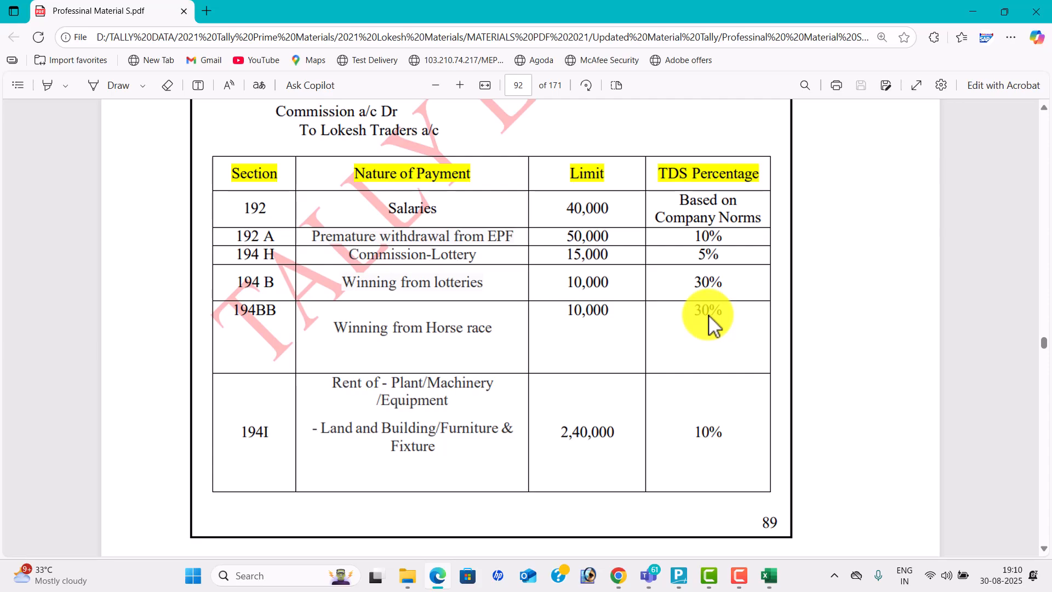
Return to the TALLY TEST workbook in Excel and enter 40000 in cell F19 and 12 in cell G19
key("alt+Tab")
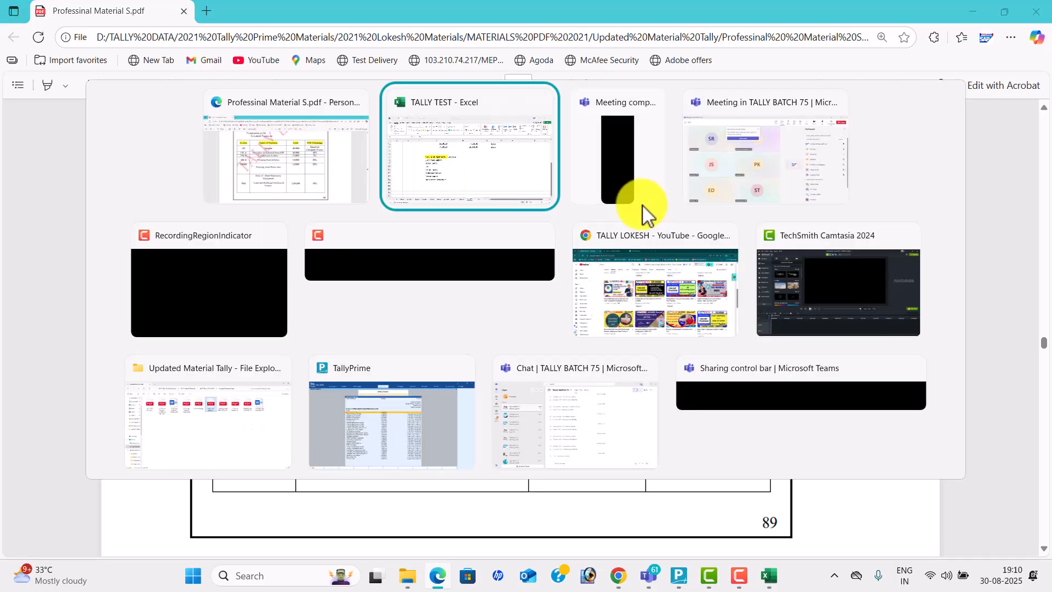
left_click(619, 298)
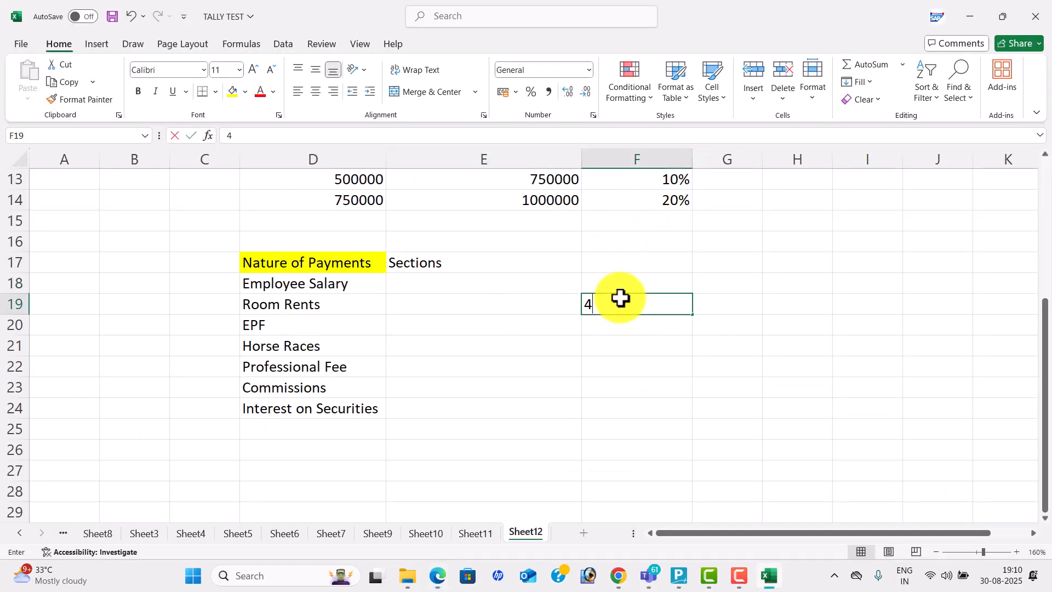
type("40000")
key("Tab")
type("12")
key("Tab")
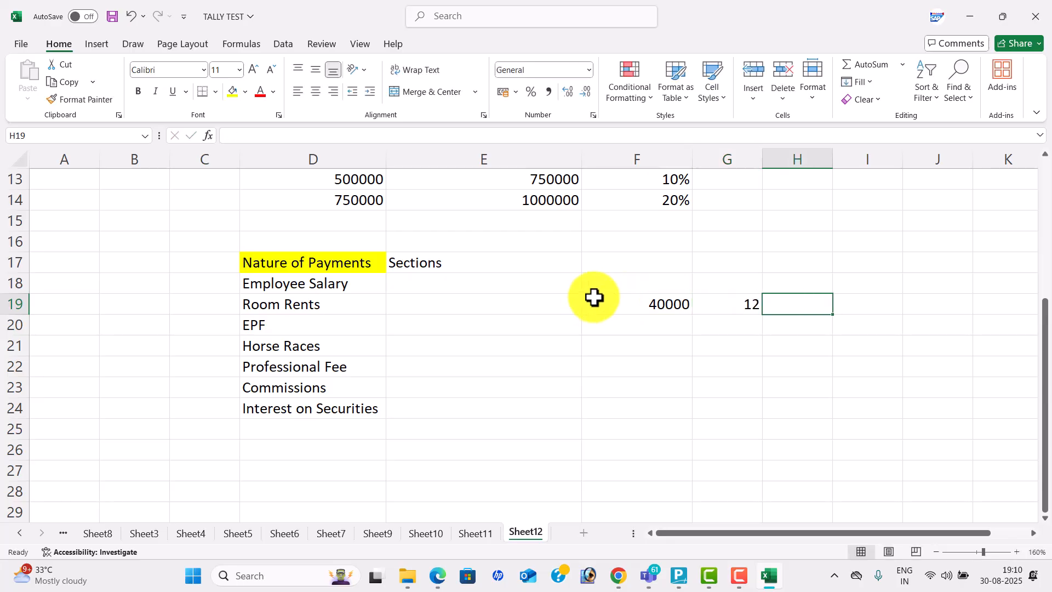
Widen column H slightly and select the two values entered in F19:G19
scroll(588, 269, "up", 2)
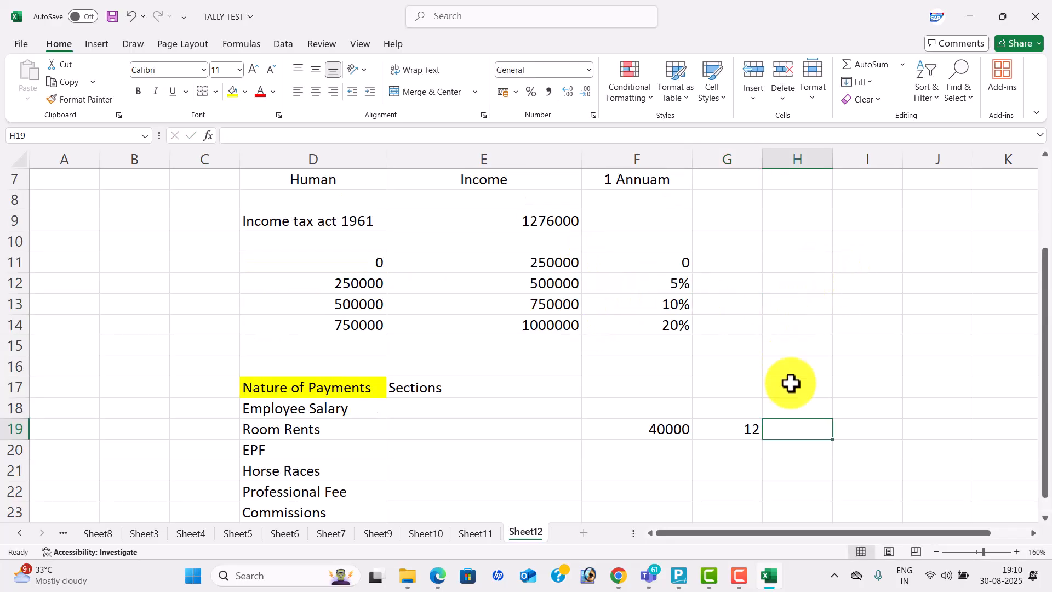
left_click_drag(828, 160, 852, 162)
left_click(667, 429)
left_click(718, 428)
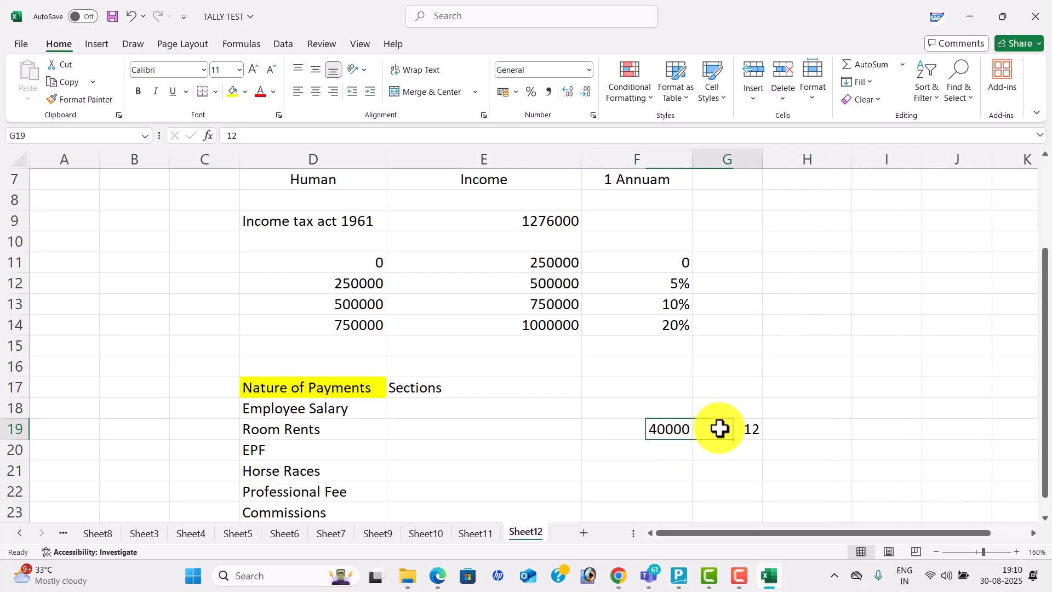
Center the tax slab values in the range D11:F14
left_click(364, 269)
left_click_drag(365, 270, 451, 315)
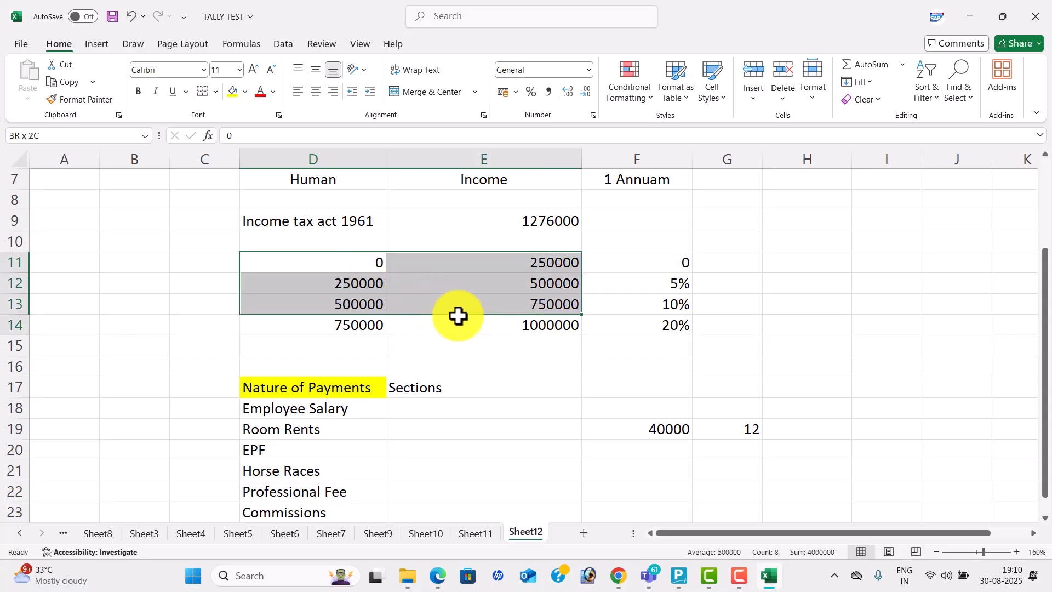
left_click_drag(570, 328, 610, 329)
left_click(611, 329)
left_click(359, 259)
key("shift+Right")
key("shift+Right")
key("shift+Down")
key("shift+Down")
key("shift+Down")
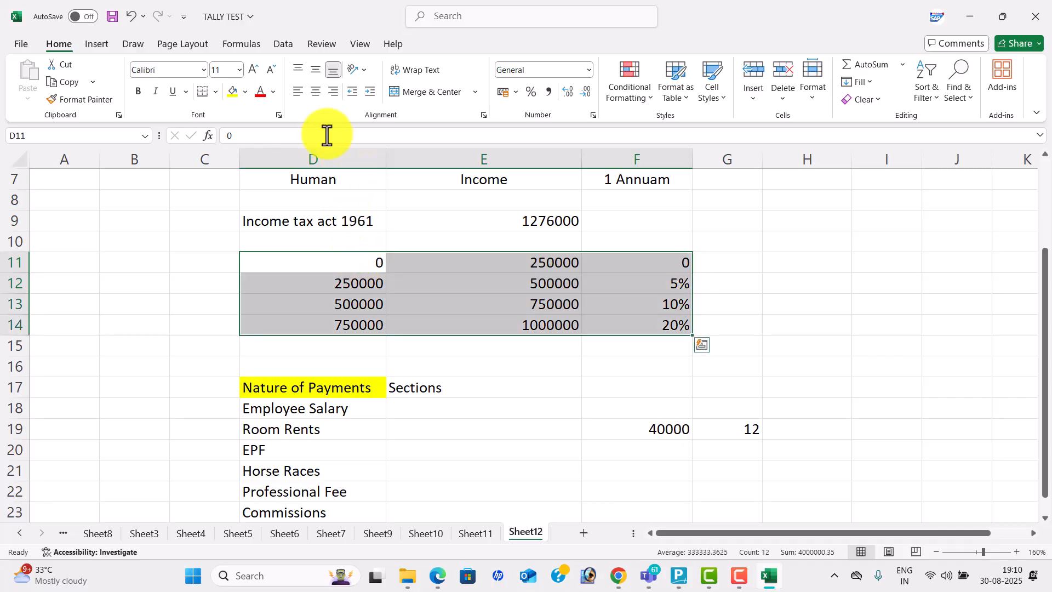
left_click(315, 91)
left_click(598, 310)
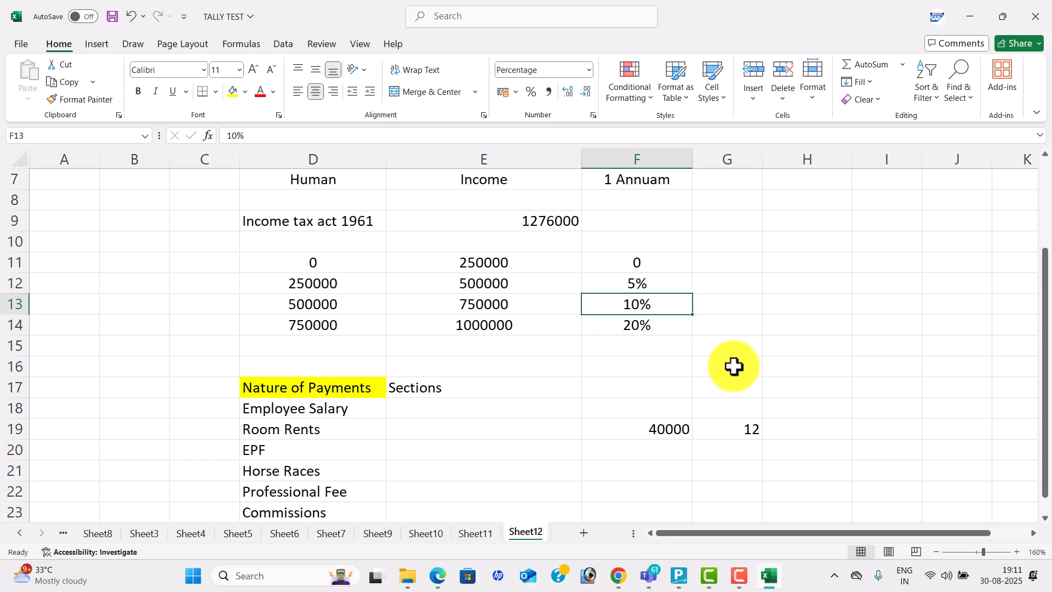
left_click(637, 421)
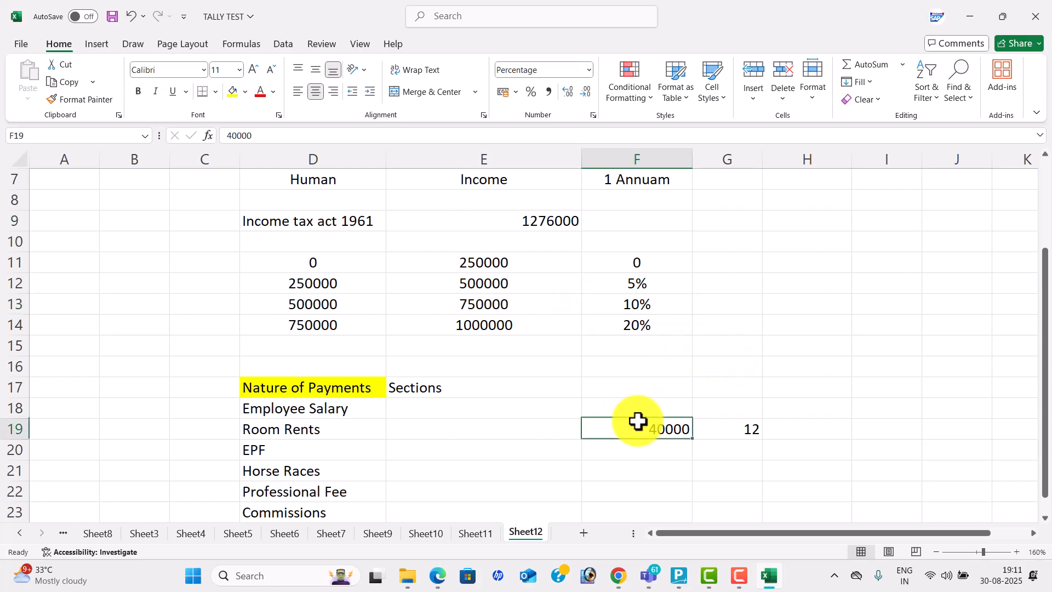
left_click(751, 437)
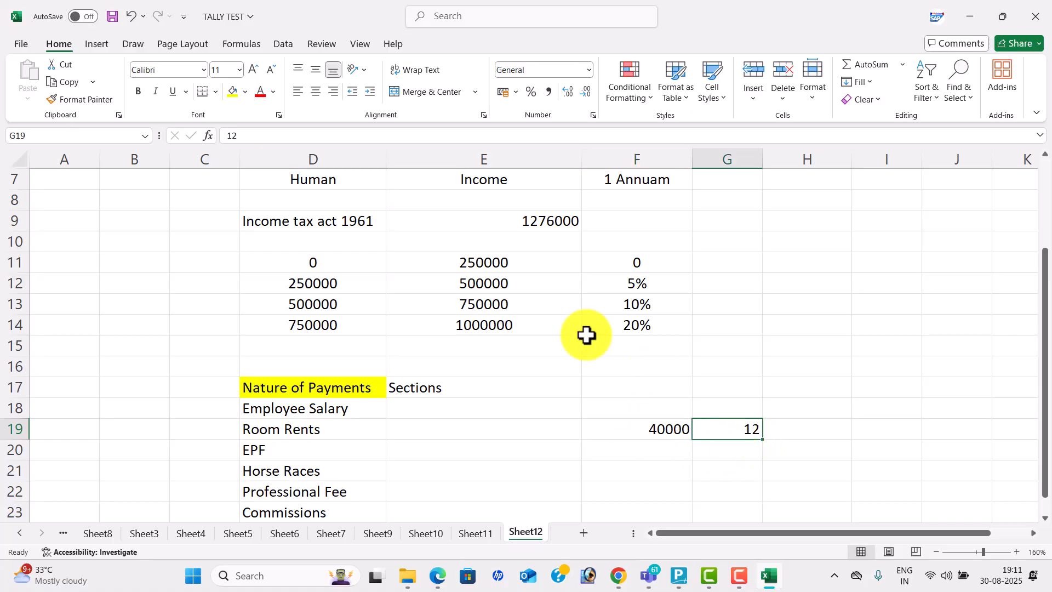
left_click_drag(322, 262, 631, 325)
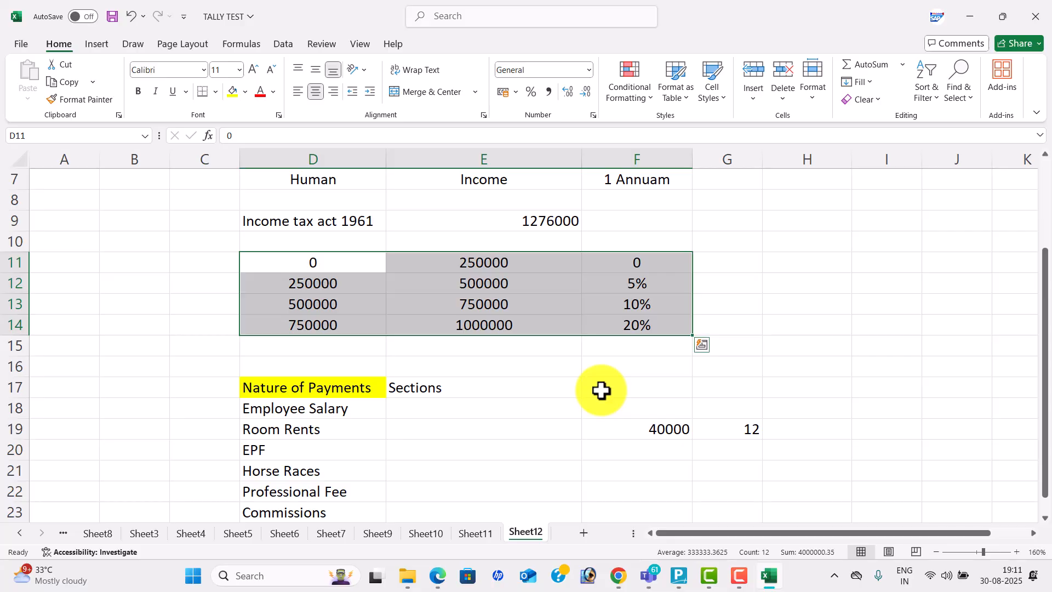
Calculate the yearly salary in cell H19 with the formula =F19*G19
left_click(815, 422)
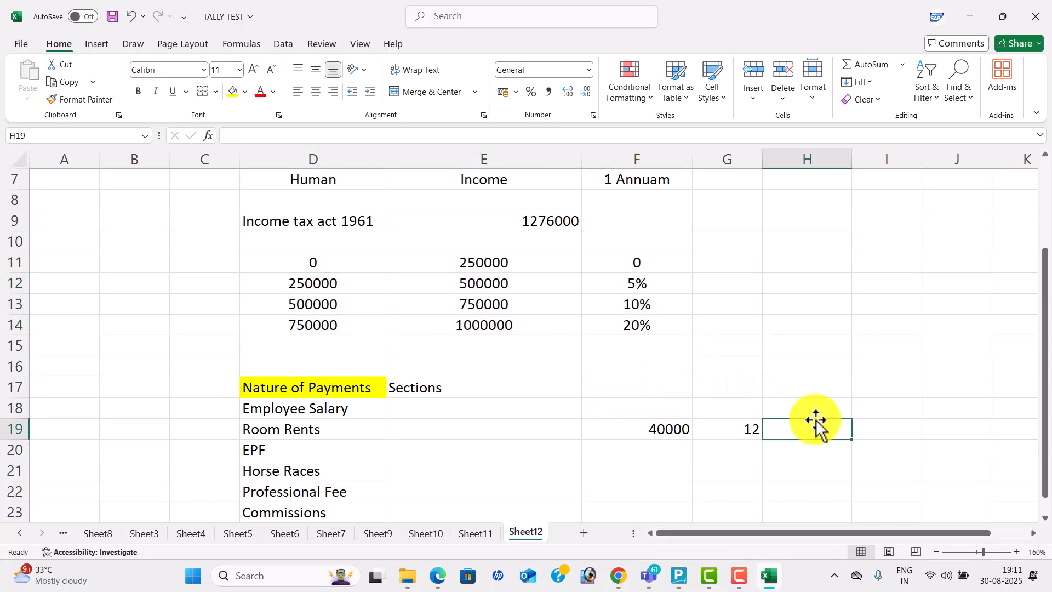
type("=")
left_click(673, 430)
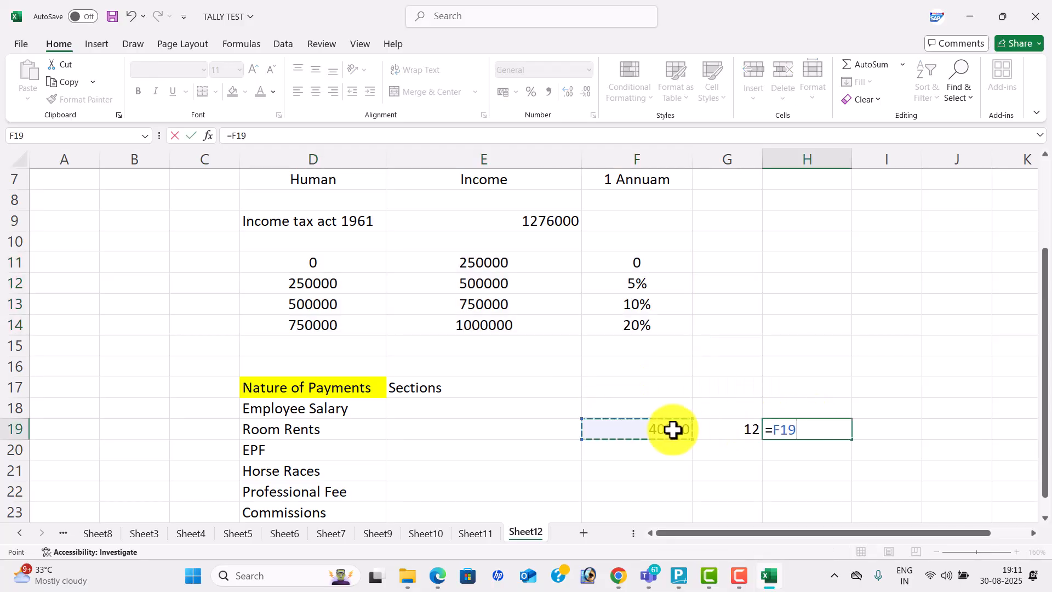
type("*")
left_click(733, 426)
key("Return")
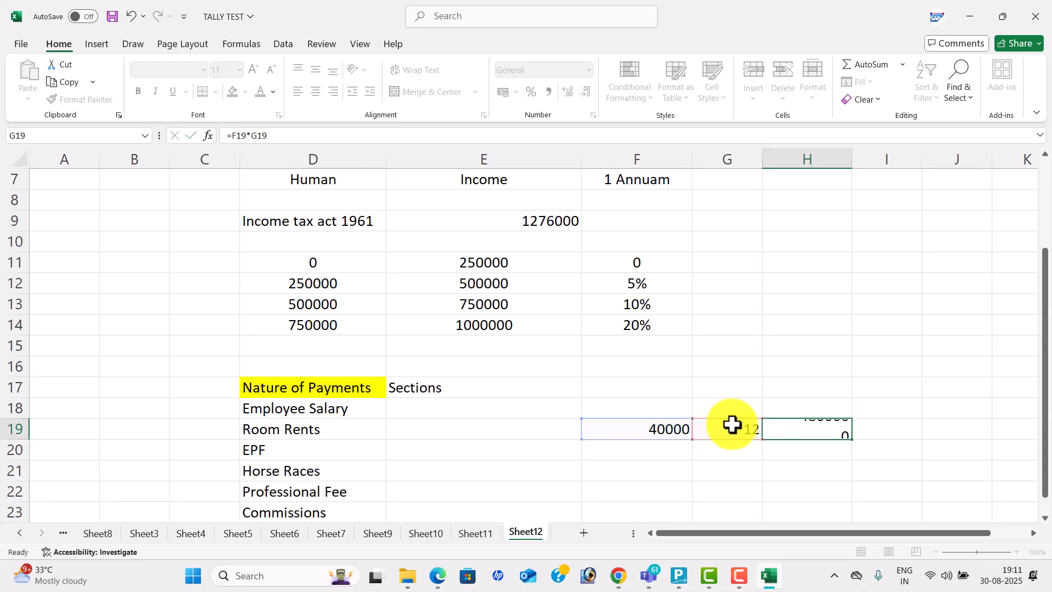
left_click(809, 429)
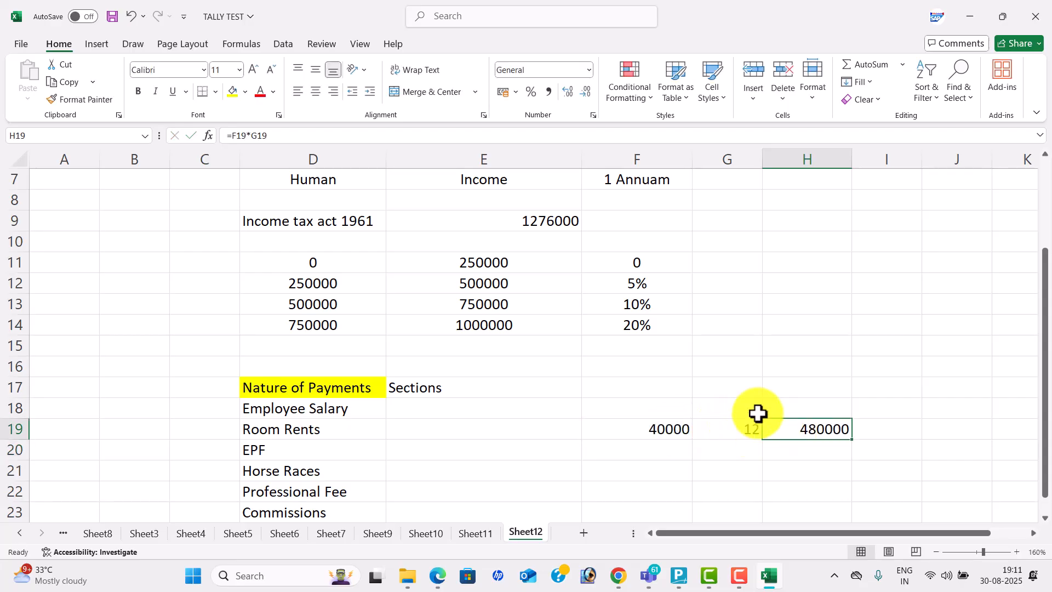
Fill the 250000–500000 slab row D12:F12 yellow and enter its 5% rate in cell I19
left_click_drag(331, 283, 608, 277)
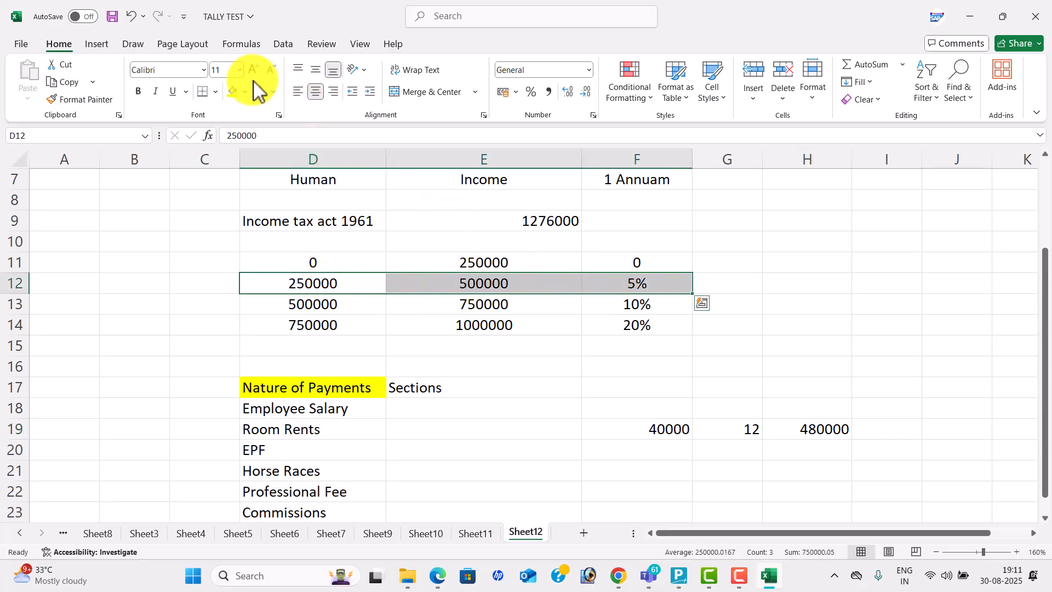
left_click(232, 91)
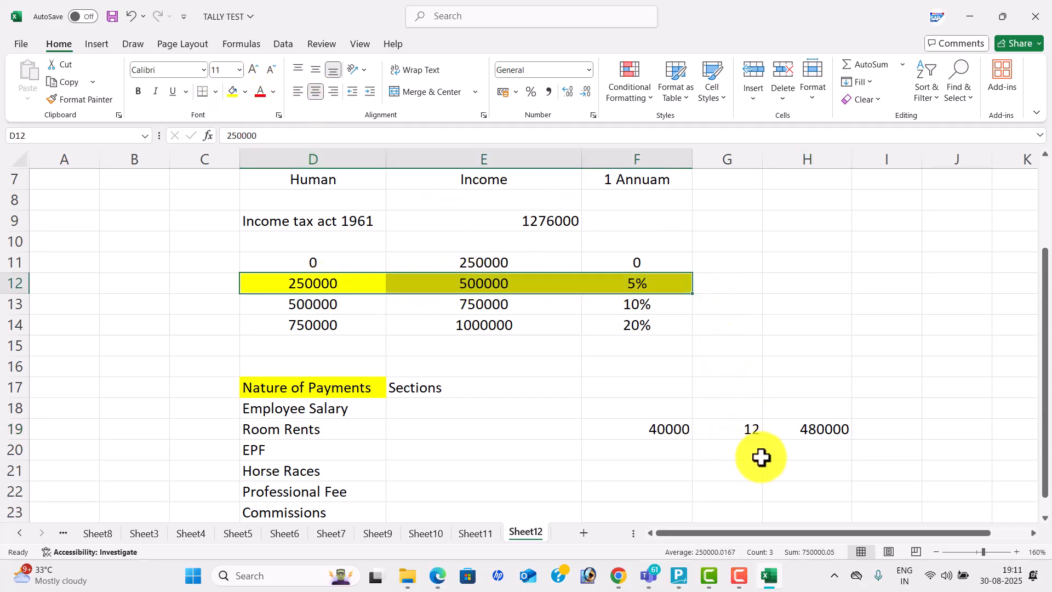
double_click(885, 432)
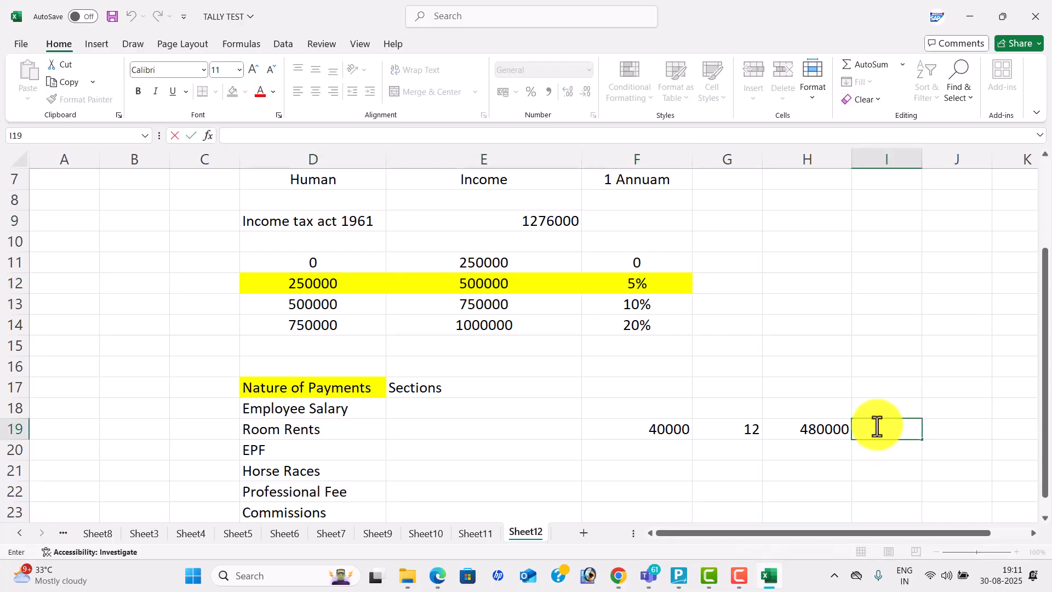
key("Return")
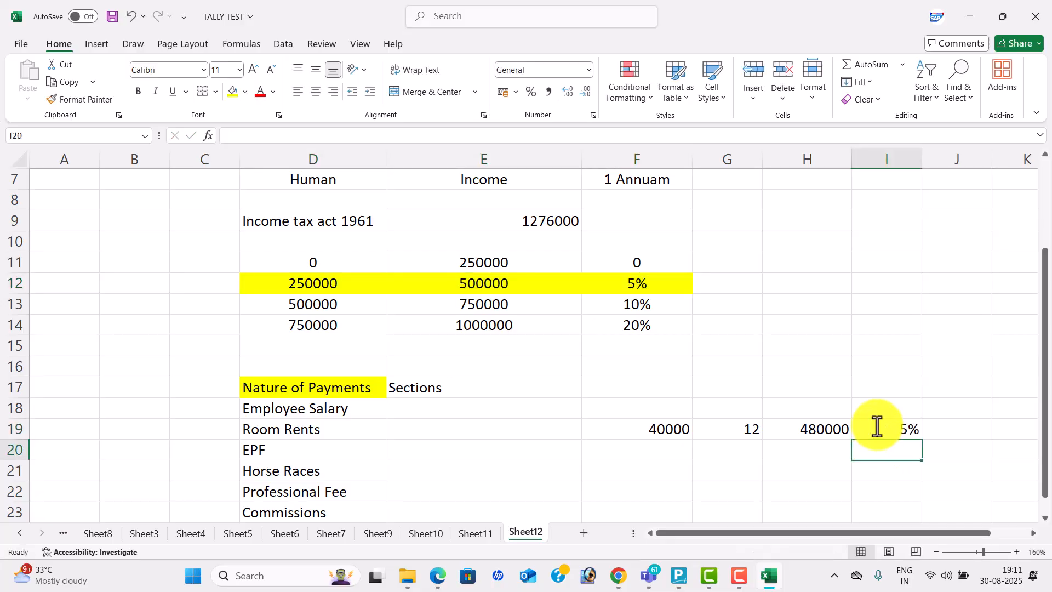
Enter a second monthly salary of 50000 in cell F20
left_click(683, 447)
type("50")
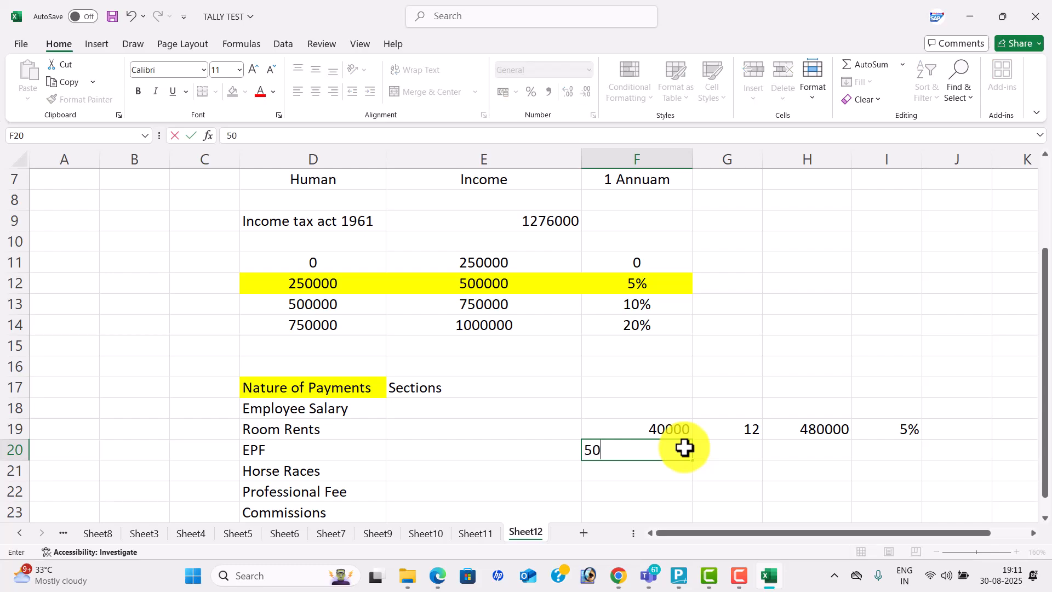
type("000")
key("Return")
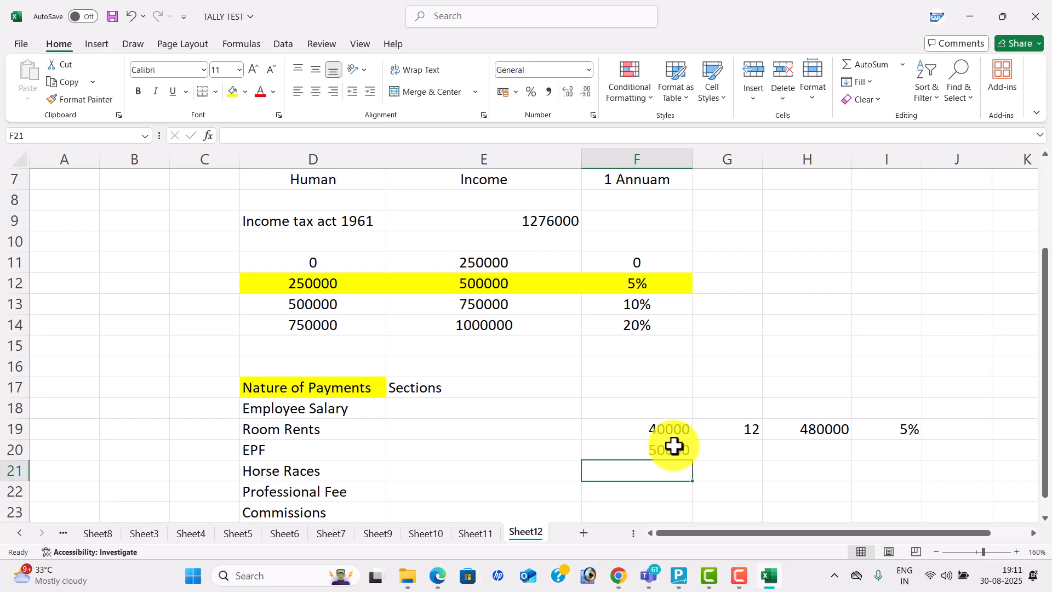
Calculate the yearly amount for the second salary in cell H20 with the formula =F20*G19
left_click(811, 446)
type("=")
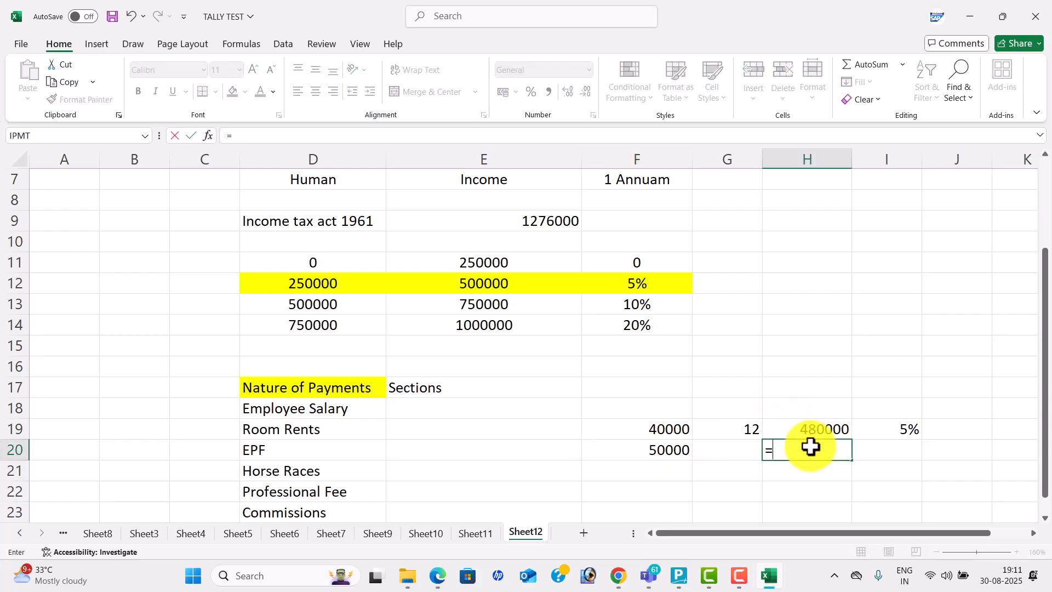
left_click(654, 453)
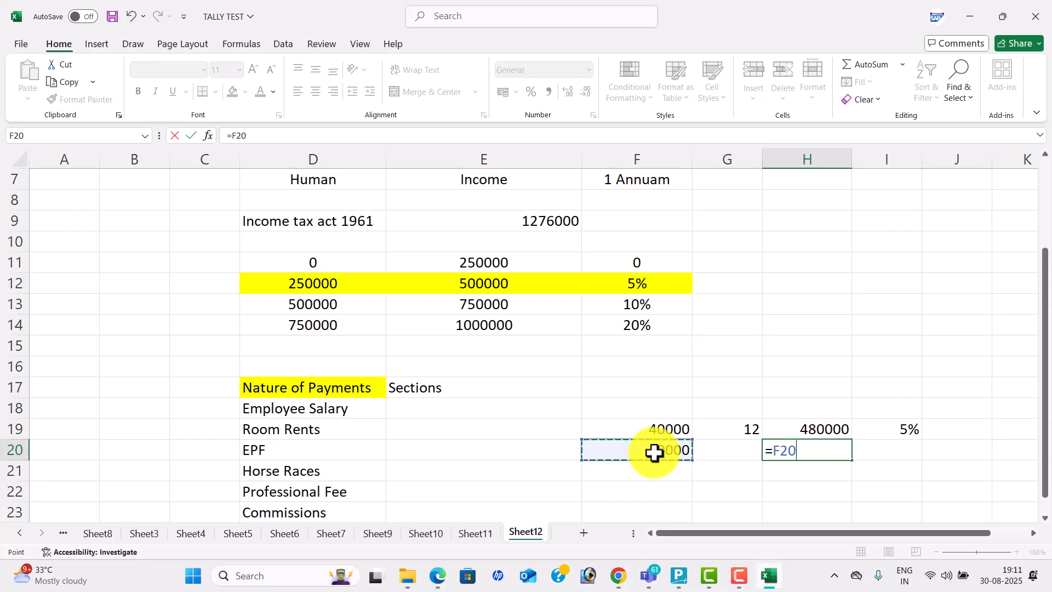
type("*")
left_click(745, 428)
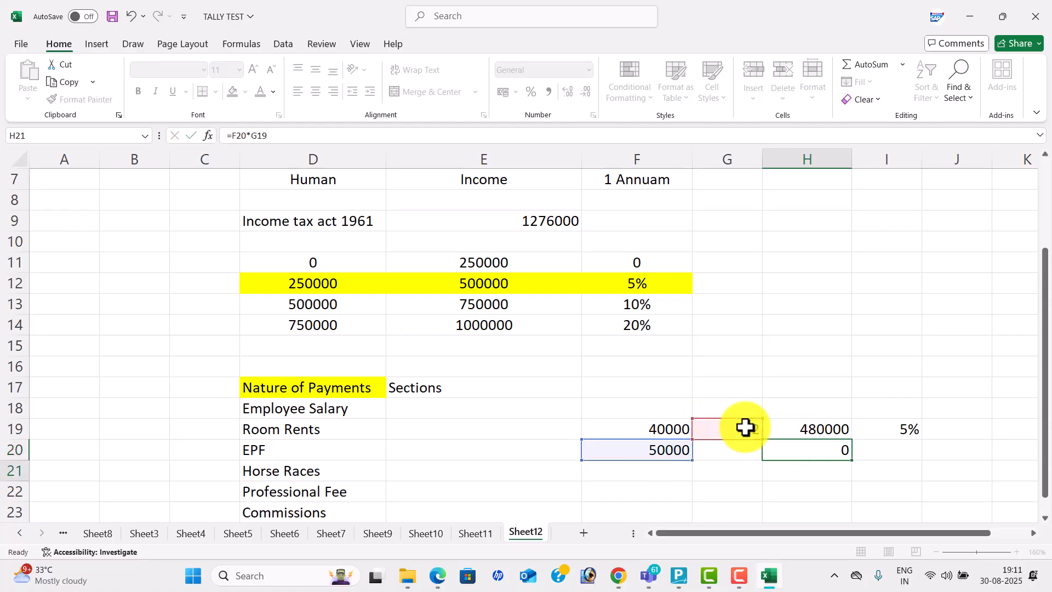
key("Return")
left_click(787, 448)
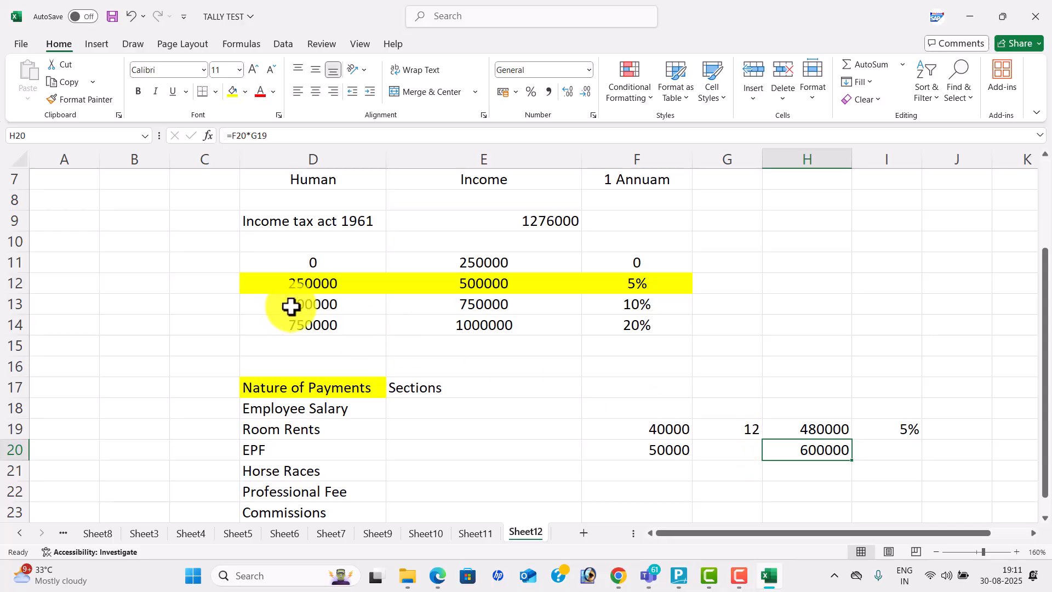
Fill the 500000–750000 slab row D13:F13 yellow to match the slab row above it
left_click(312, 306)
key("shift+Right")
key("shift+Right")
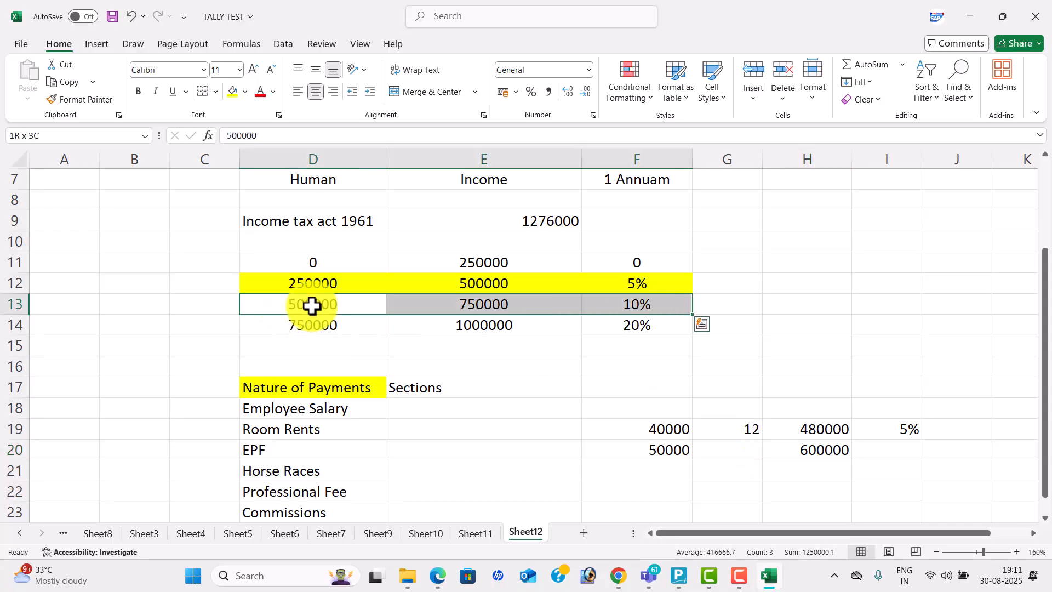
left_click(233, 91)
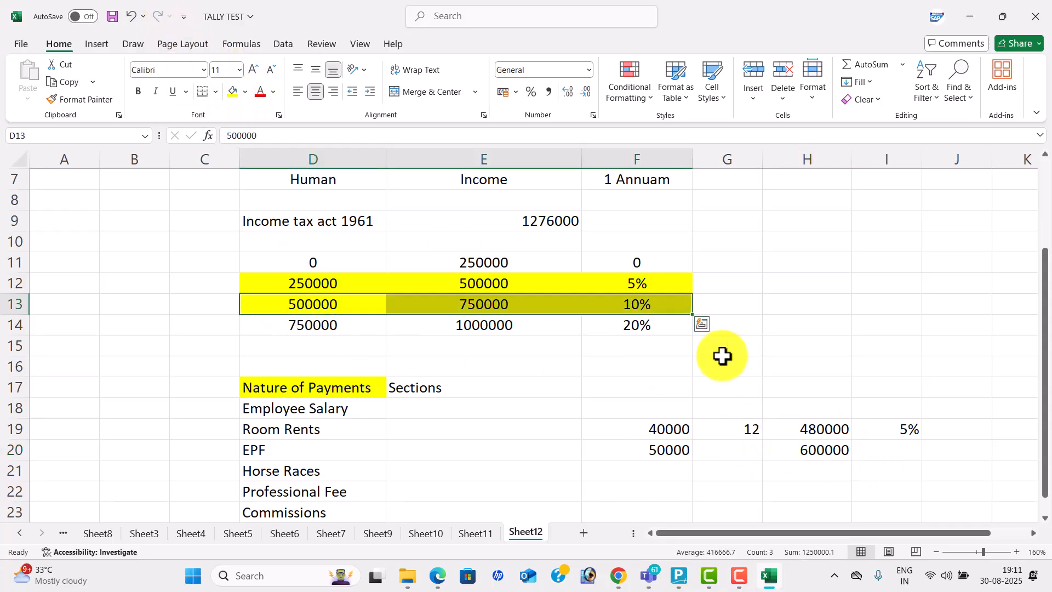
left_click(878, 455)
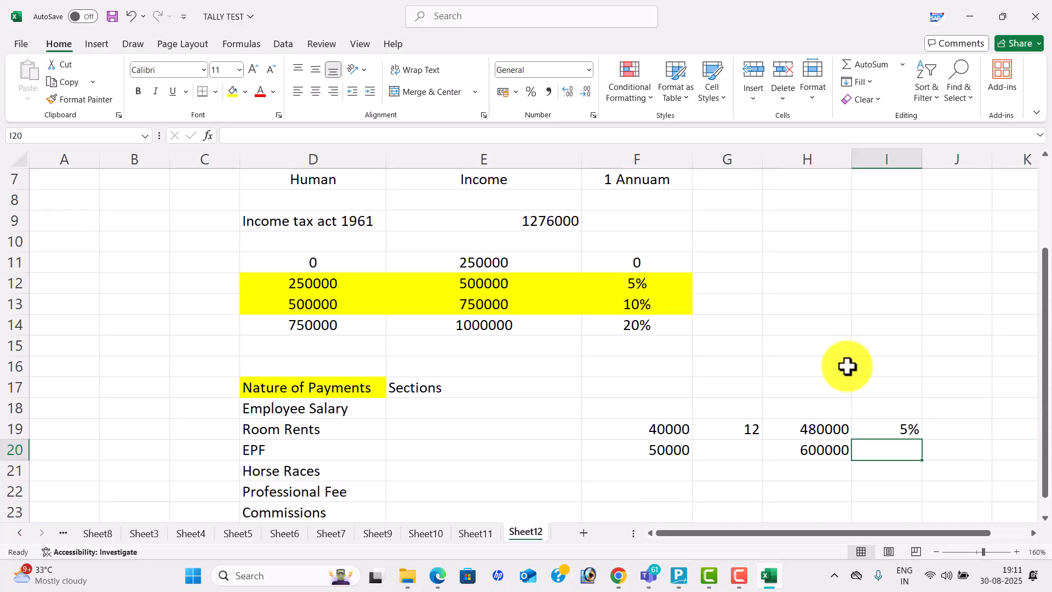
Enter 25% in cell H12, beside the highlighted tax slabs
left_click(787, 282)
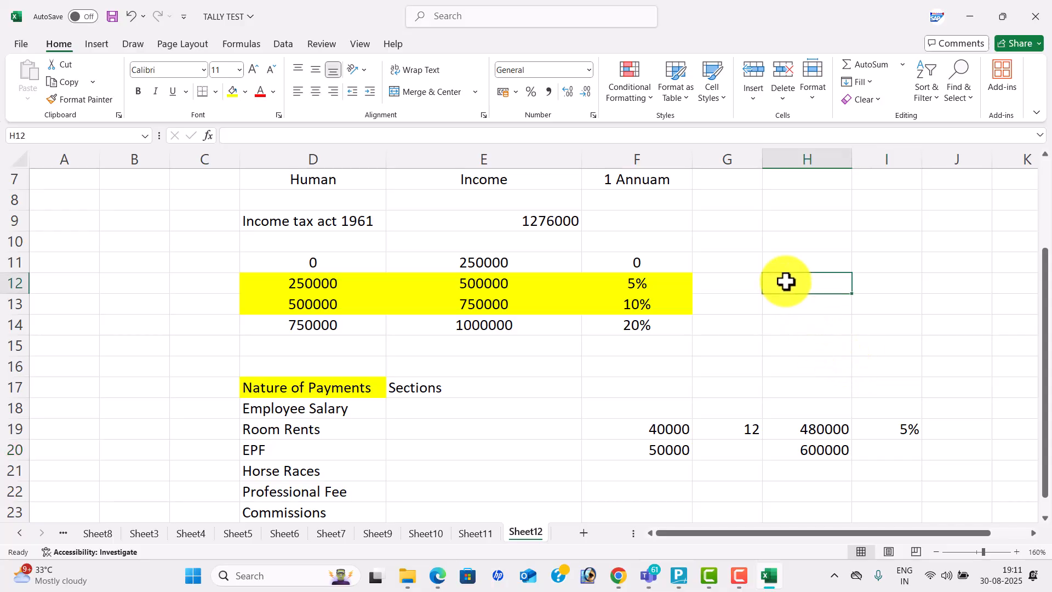
type("25")
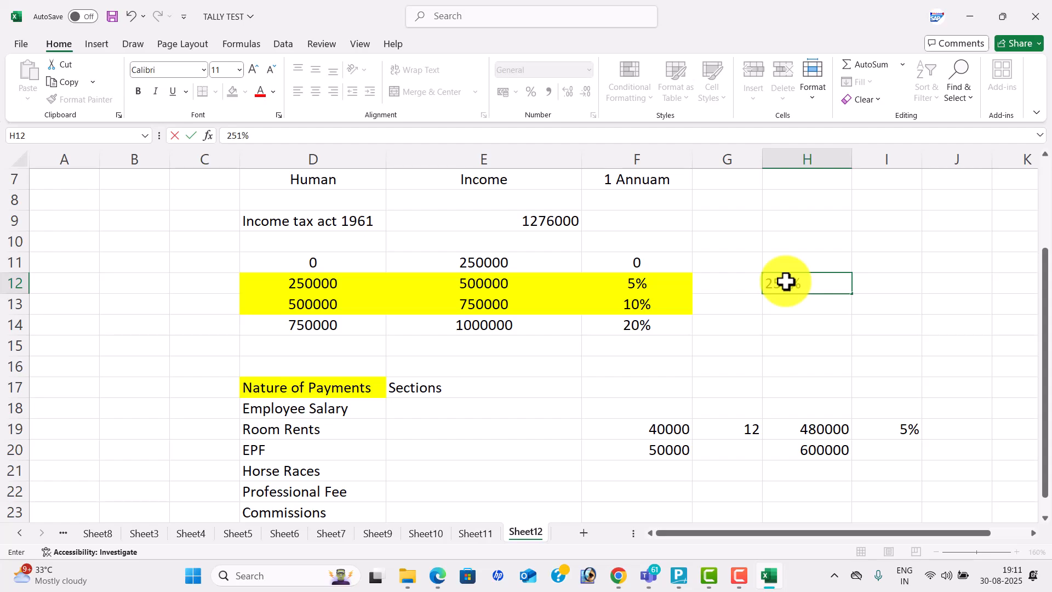
type("%")
key("Return")
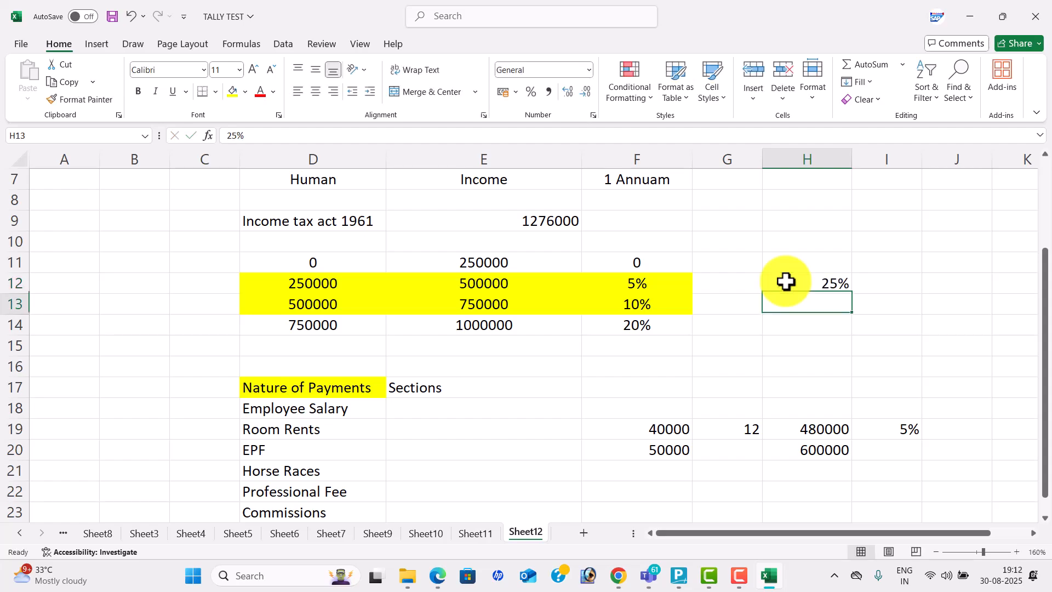
left_click(798, 362)
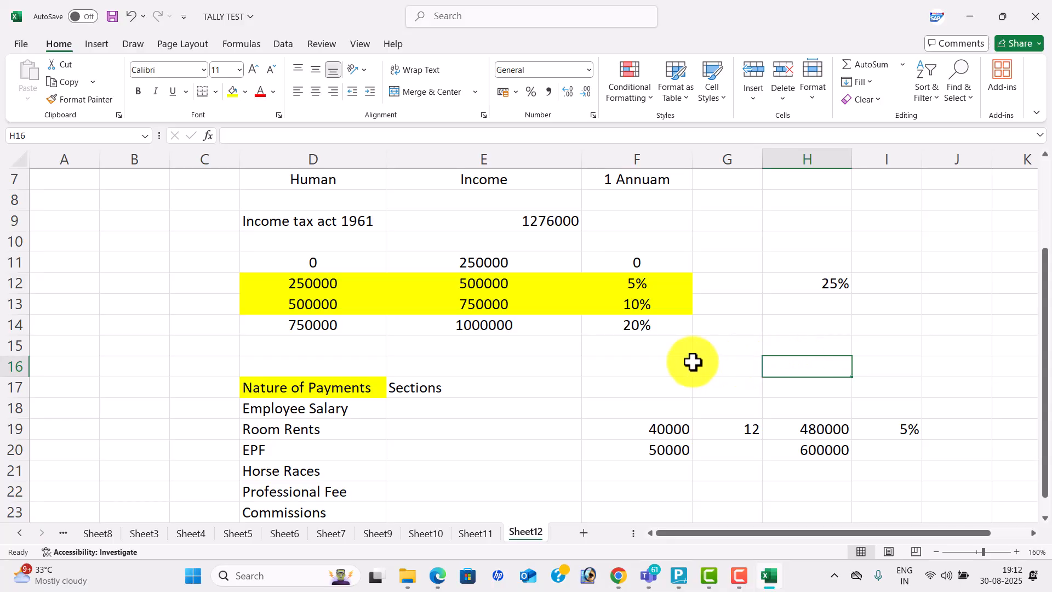
Add the heading tds in cell F17, with 5000 in F18 and 45000 in G18 on the Employee Salary row
left_click(418, 405)
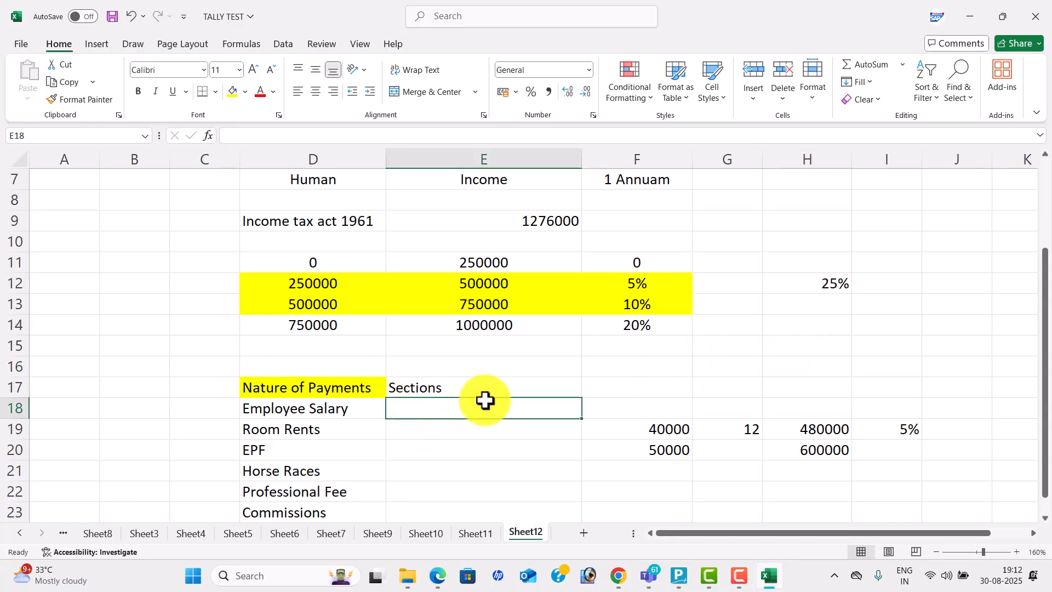
left_click(653, 430)
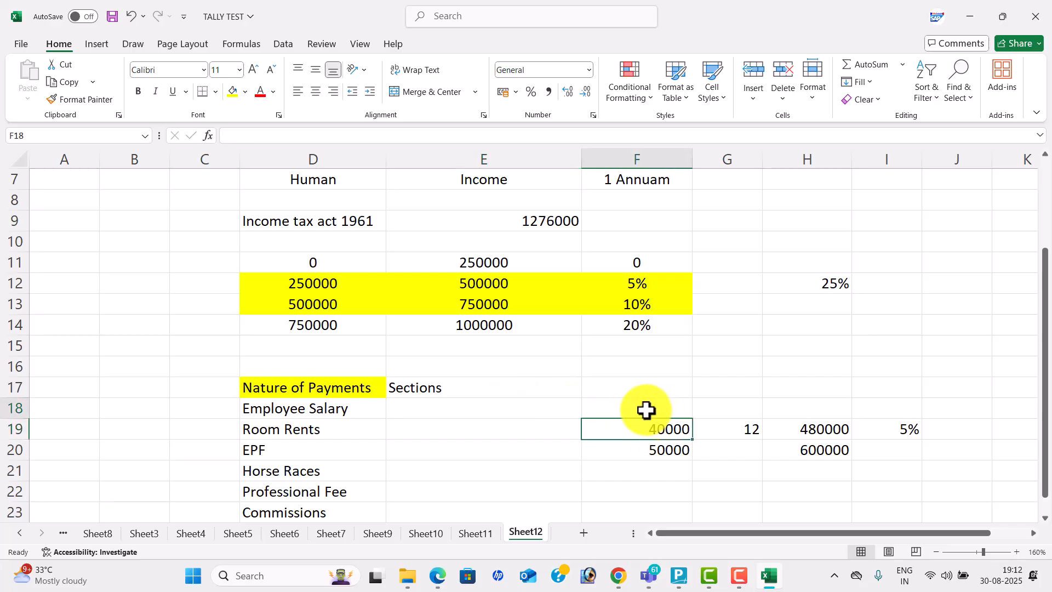
left_click(646, 411)
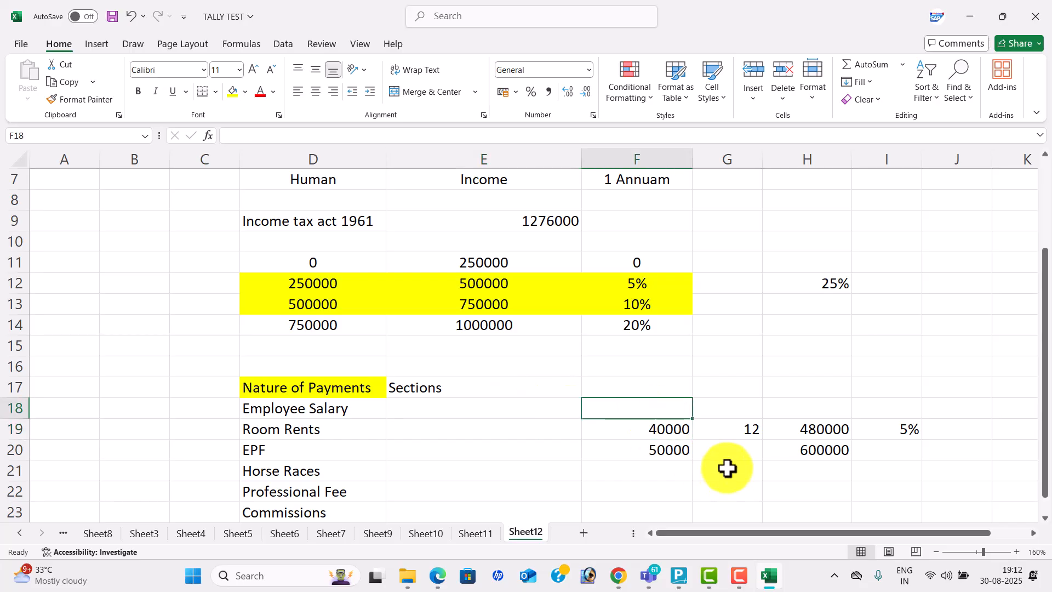
type("5")
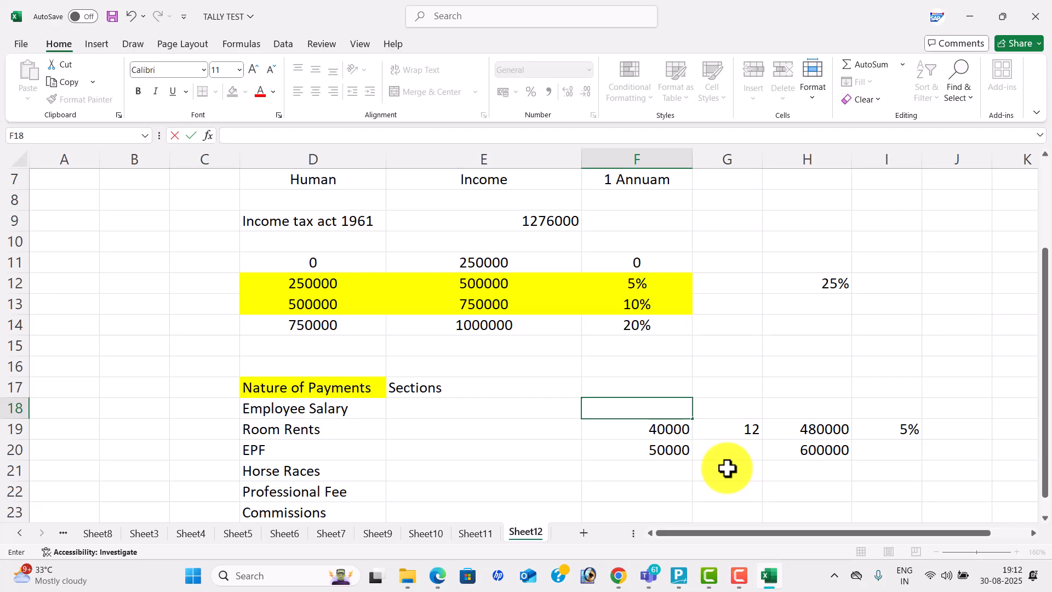
key("Up")
type("tds")
key("Return")
type("5000")
key("Tab")
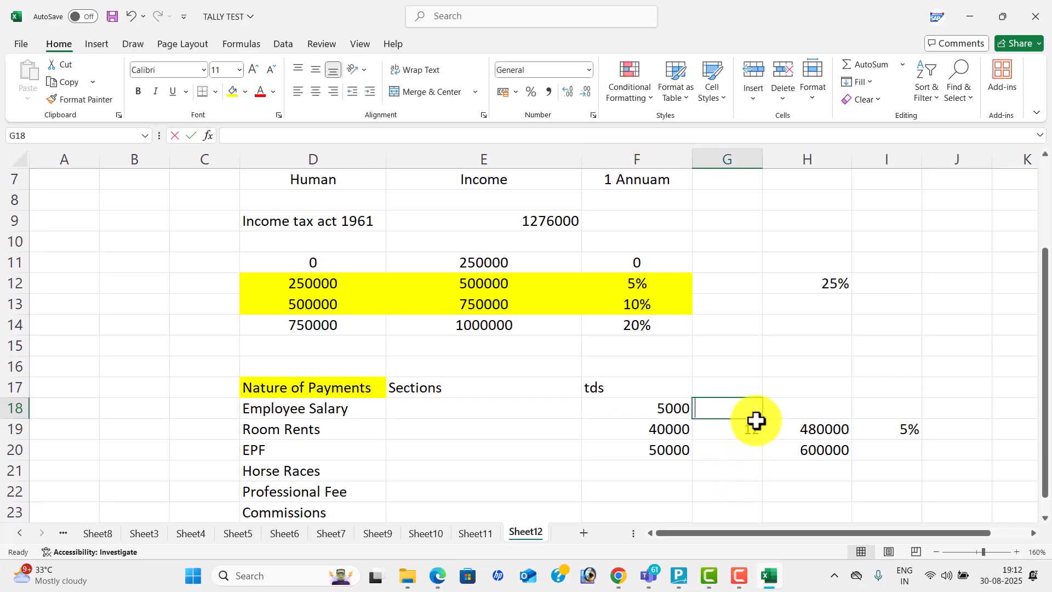
type("45000")
key("Return")
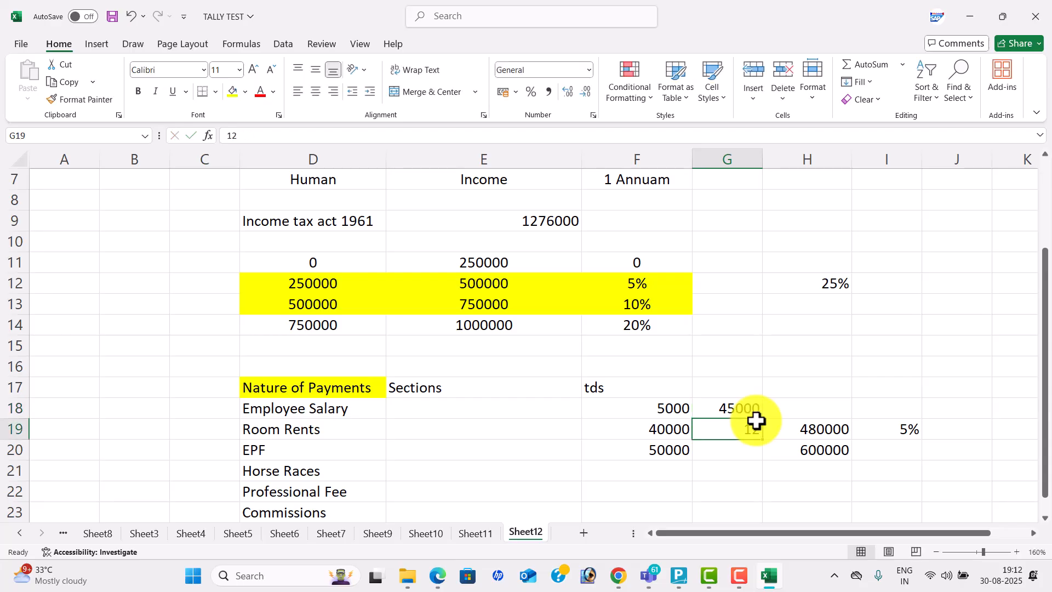
Fill the Employee Salary cell D18 with the lightest orange theme colour
left_click(660, 408)
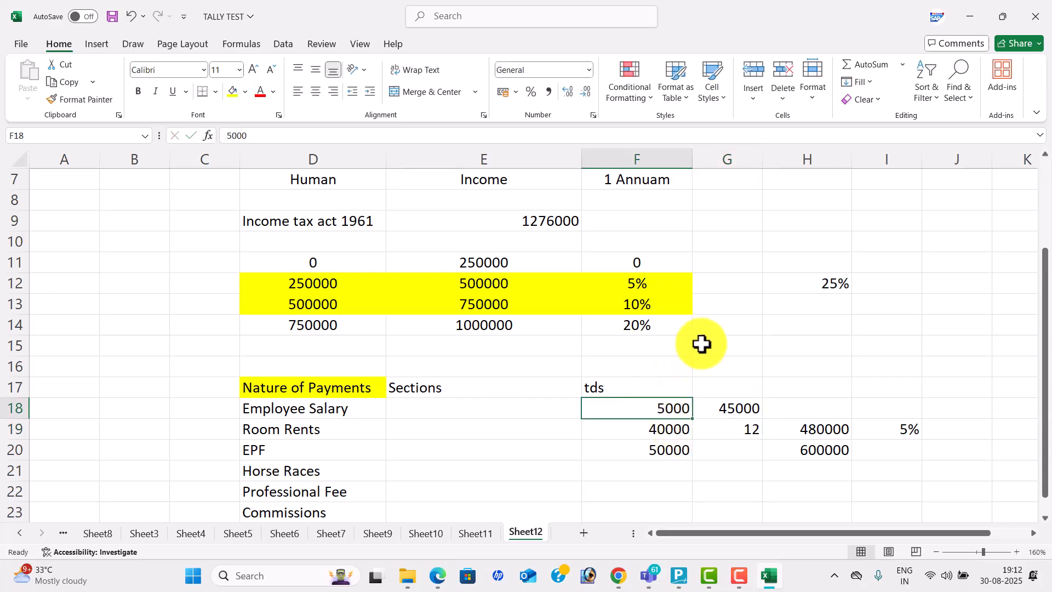
left_click(348, 406)
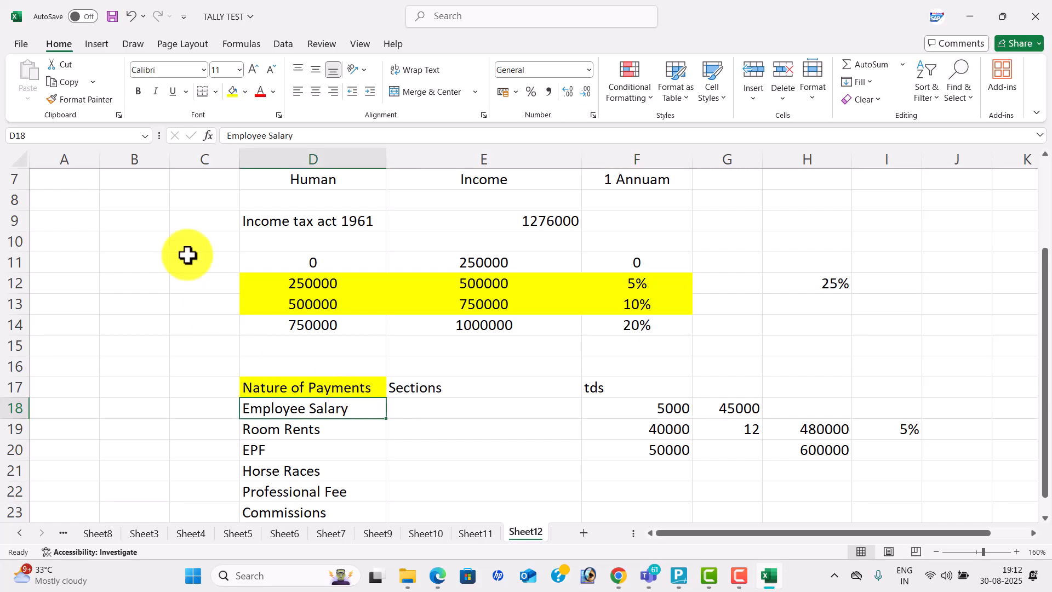
left_click(245, 92)
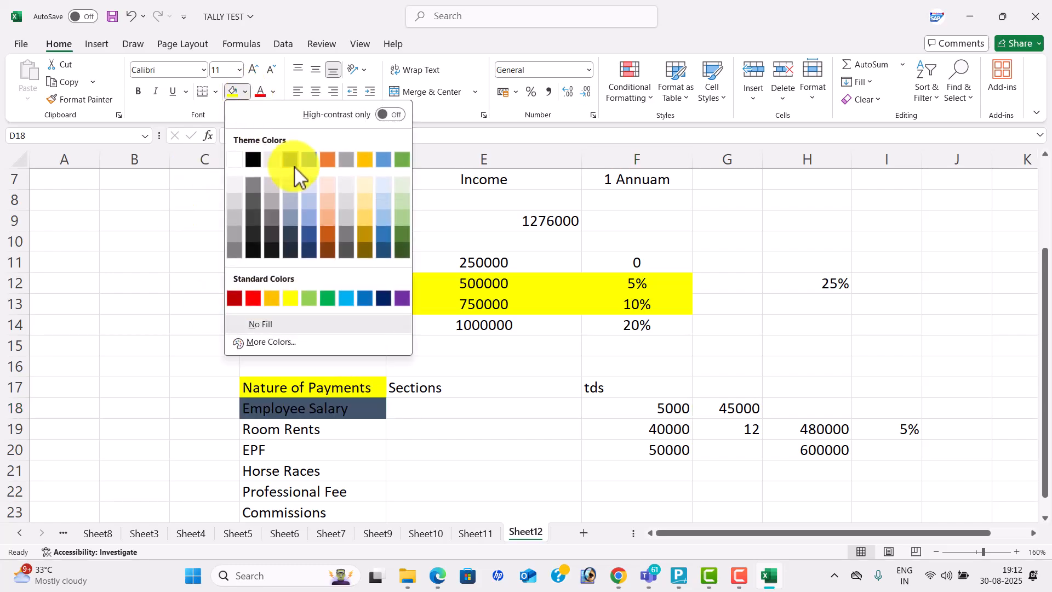
left_click(331, 189)
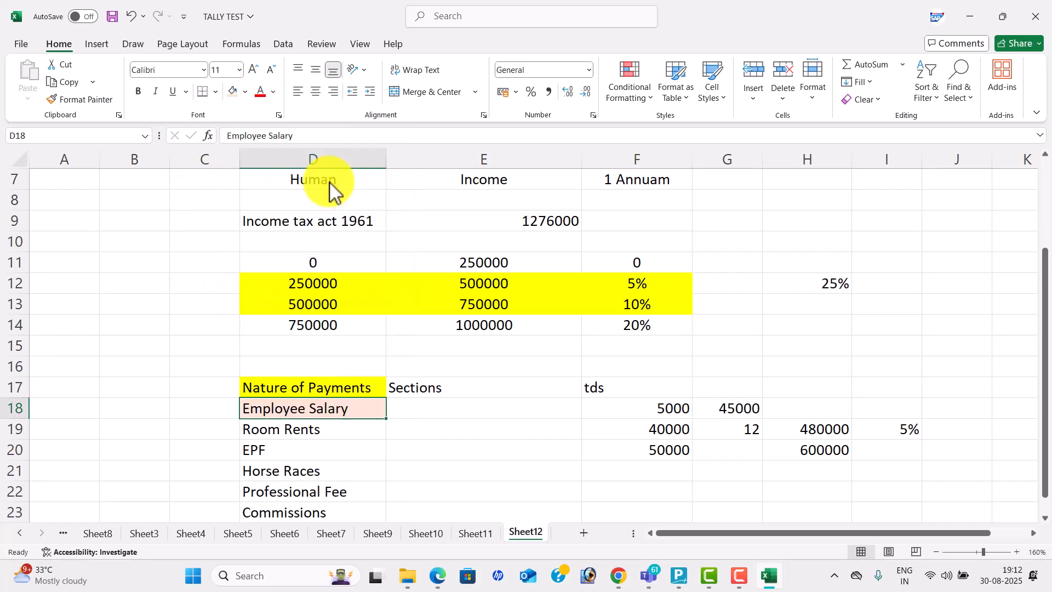
Enter the date 31-3-26 in cell G16 and the text Form16 beside it in H16
left_click(739, 370)
type("31-3-26")
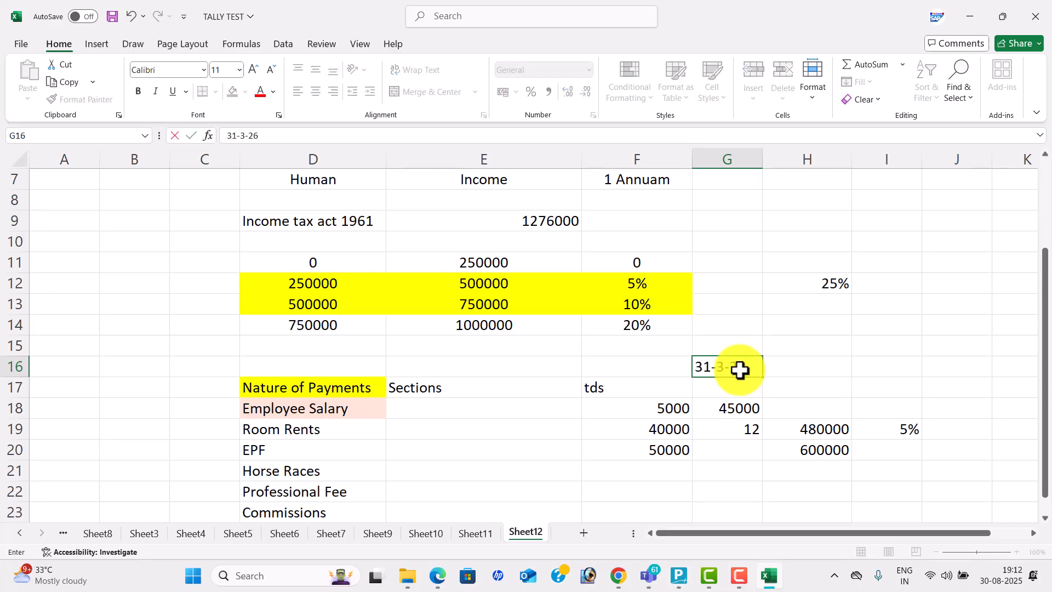
key("Tab")
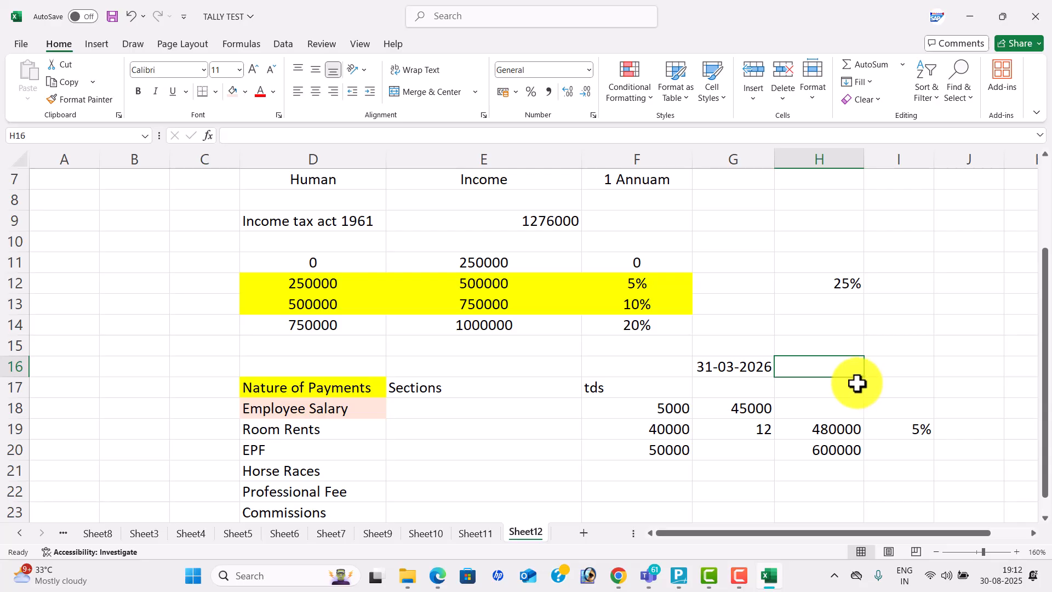
type("F")
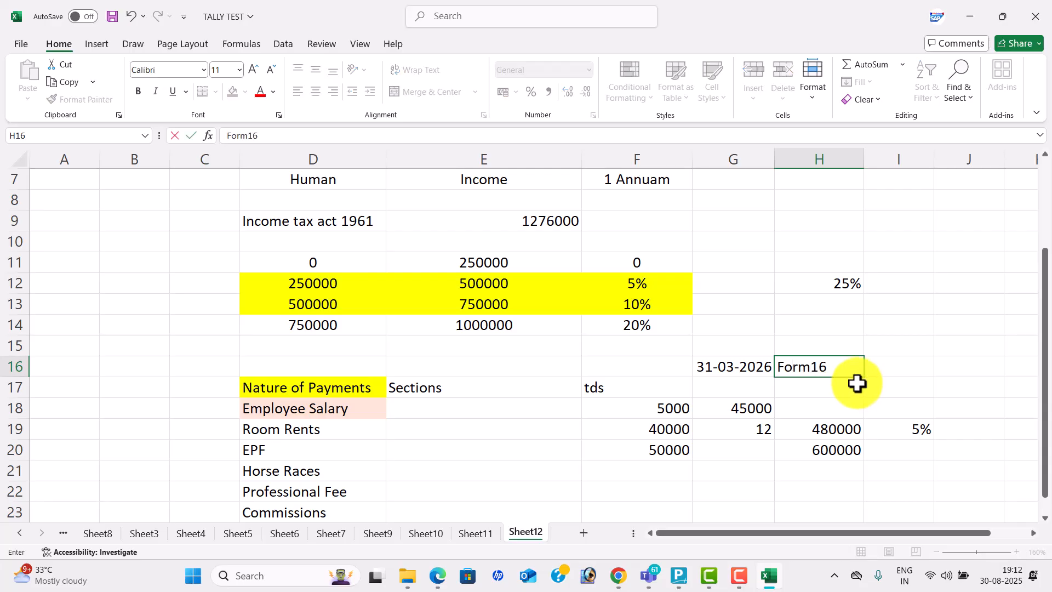
type("orm16")
left_click(938, 350)
left_click(836, 366)
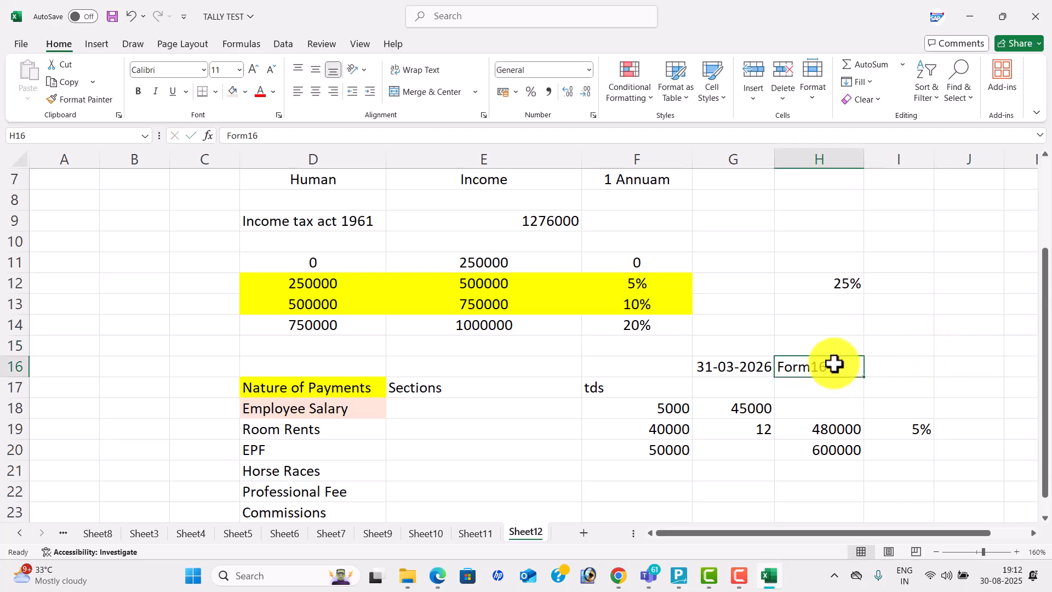
Enter the text Auditor in cell H15, directly above Form16
left_click(825, 338)
type("Audi")
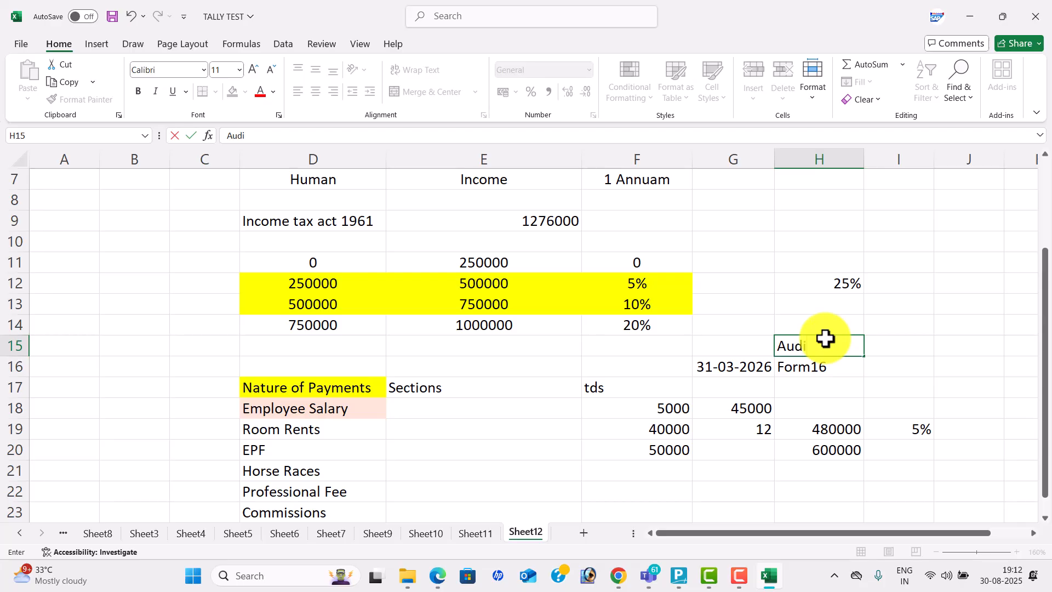
type("tor")
key("Left")
key("Down")
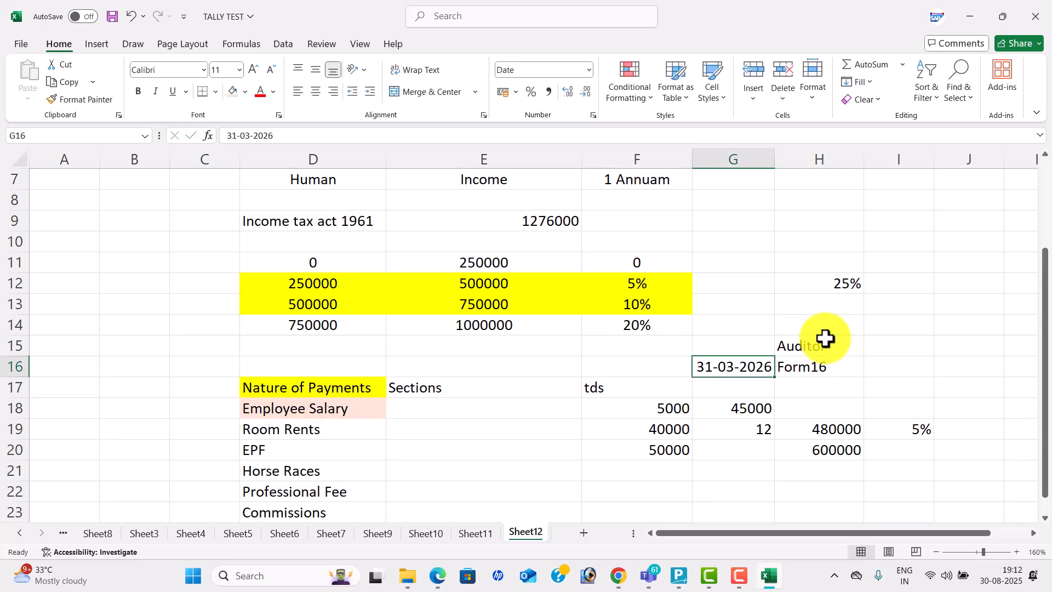
left_click(795, 352)
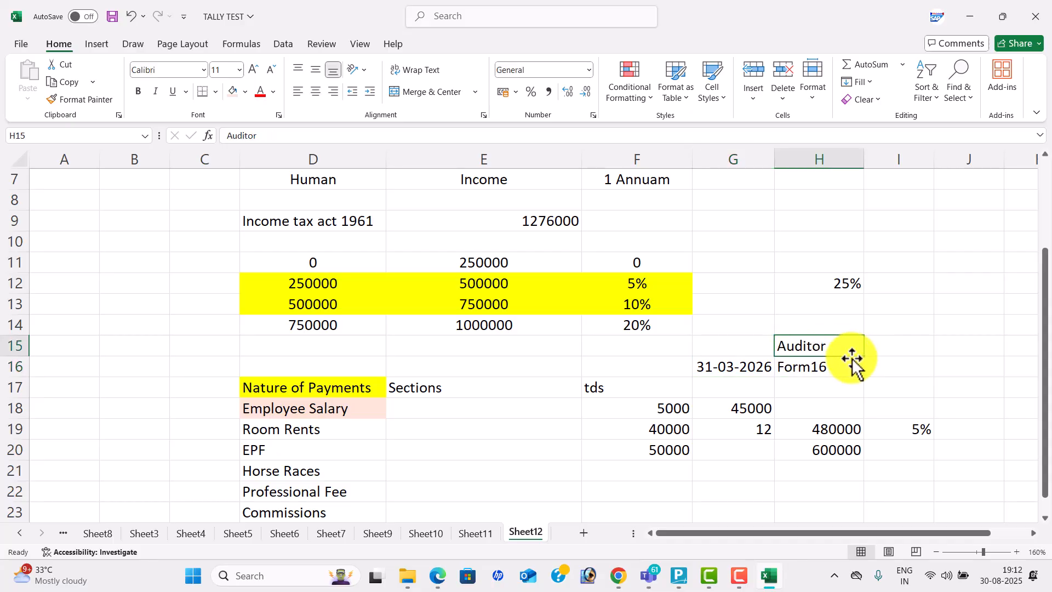
Enter Softjob in cell E16 above the Sections heading and centre it horizontally
scroll(573, 340, "down", 1)
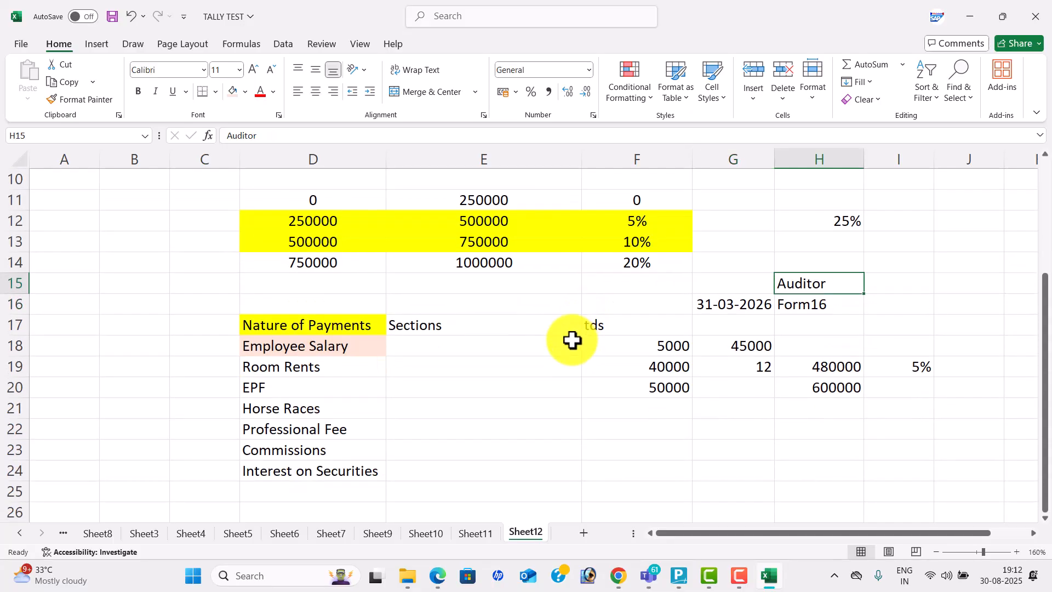
left_click(483, 299)
type("Softjob")
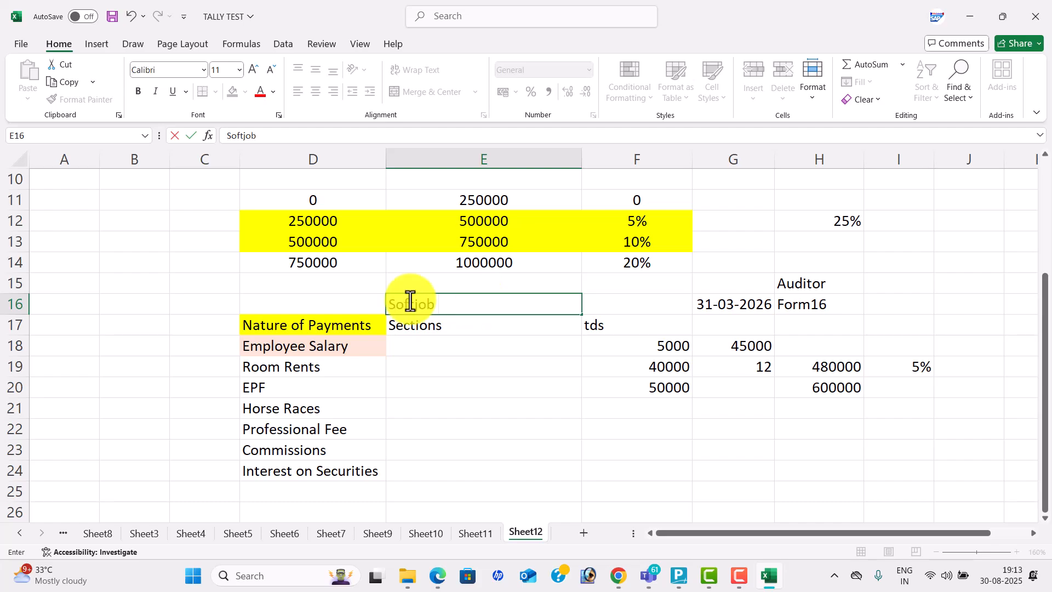
left_click(445, 358)
left_click(483, 309)
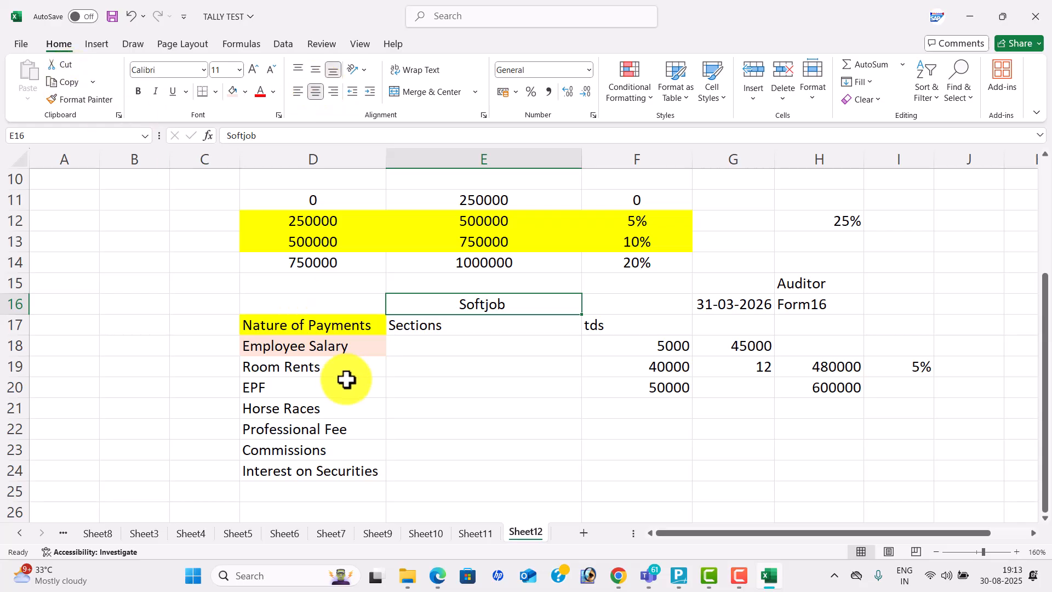
left_click(543, 354)
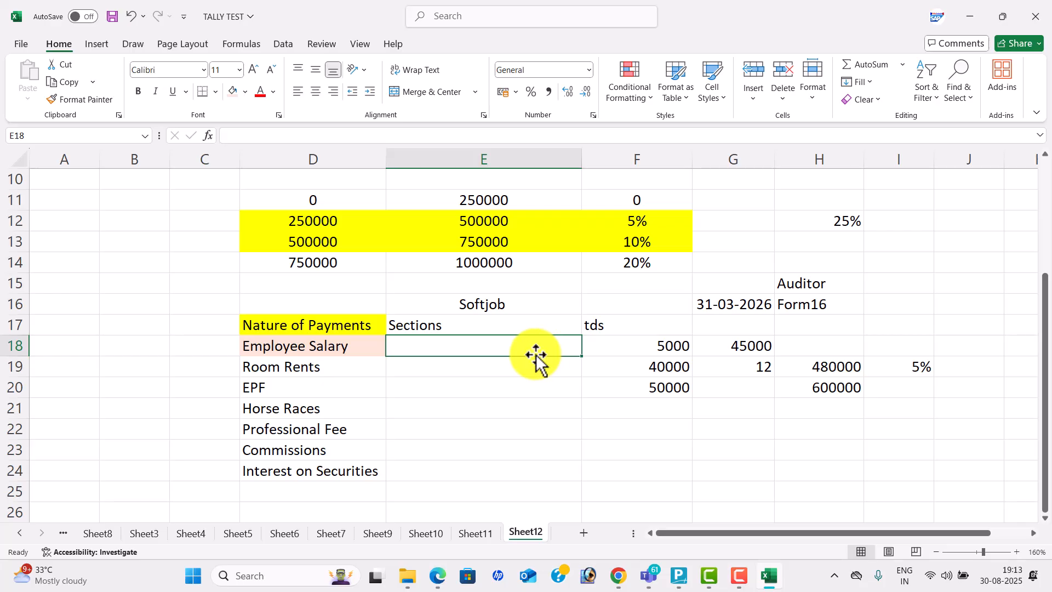
scroll(513, 356, "down", 1)
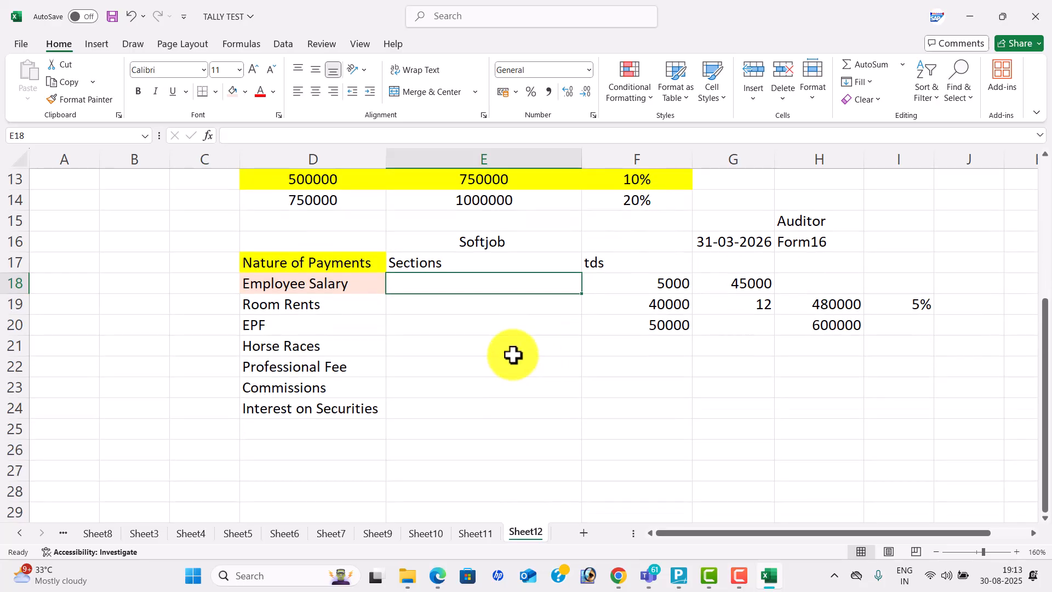
scroll(489, 371, "up", 2)
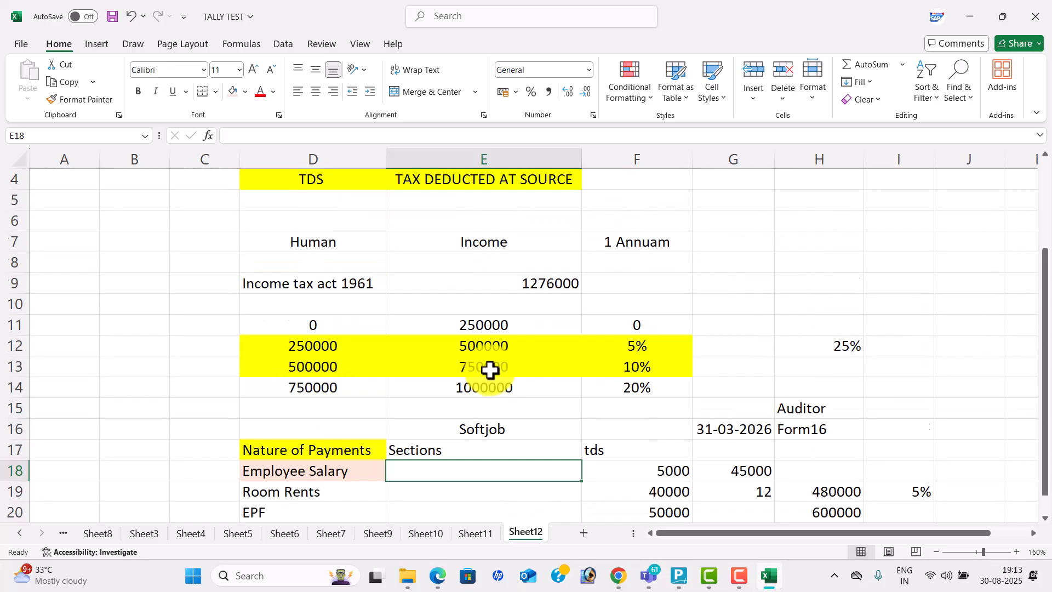
scroll(490, 370, "up", 1)
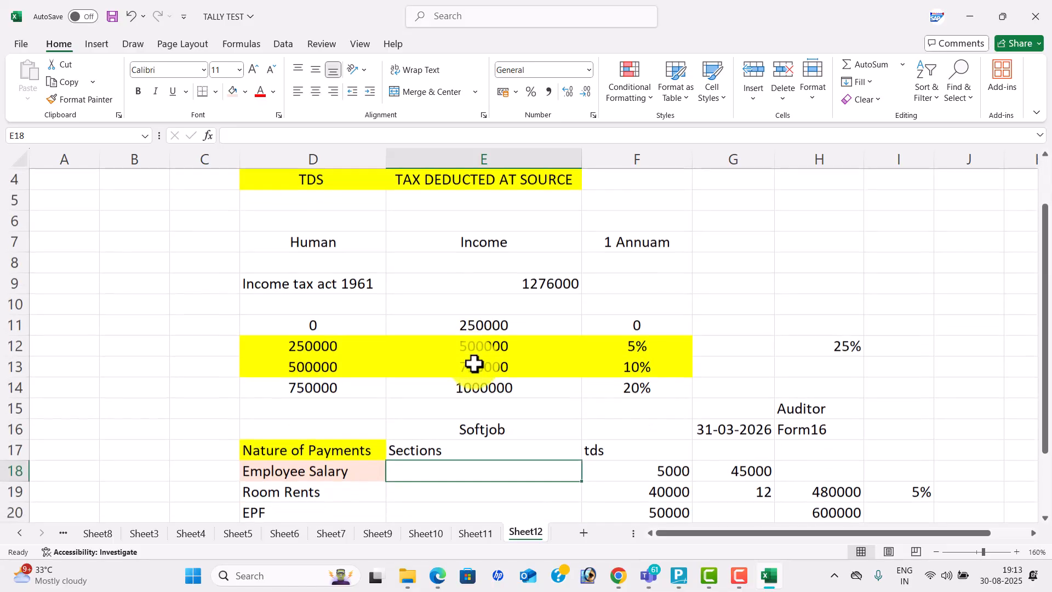
scroll(474, 363, "down", 1)
scroll(474, 364, "down", 2)
Save the TALLY TEST workbook and switch to TallyPrime
left_click(456, 341)
key("ctrl+s")
key("alt+Tab")
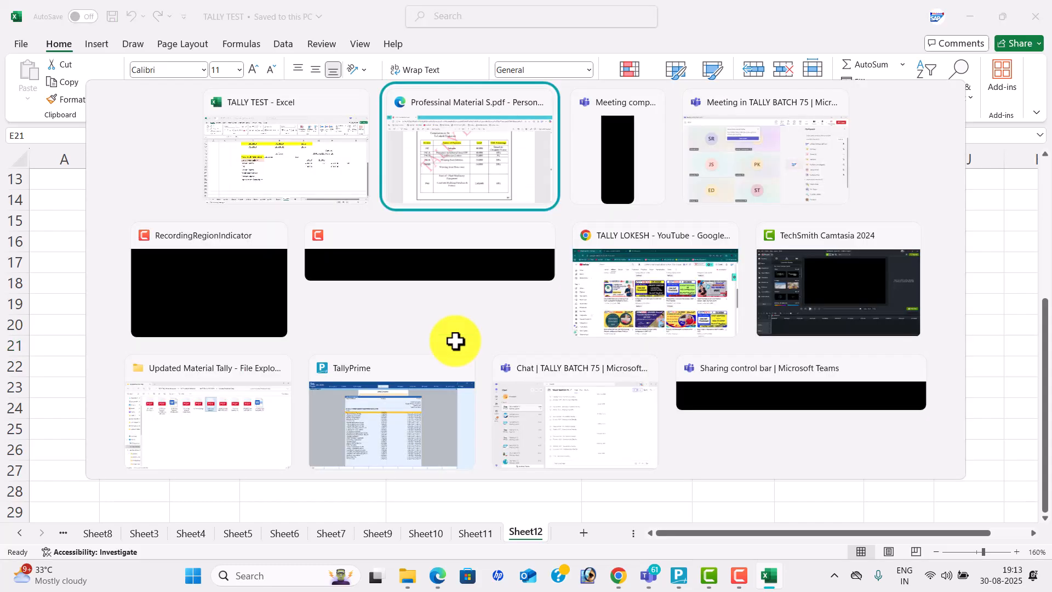
key("alt+Tab")
key("alt+Tab")
key("alt+Tab")
key("alt+Tab")
key("alt+Tab")
key("alt+Tab")
key("alt+Tab")
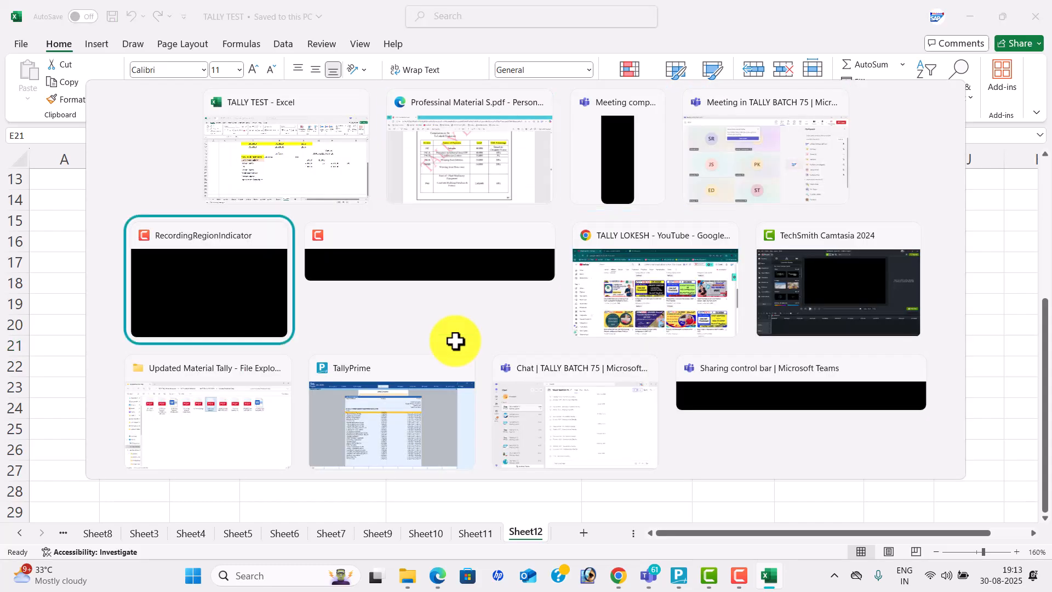
key("alt+Tab")
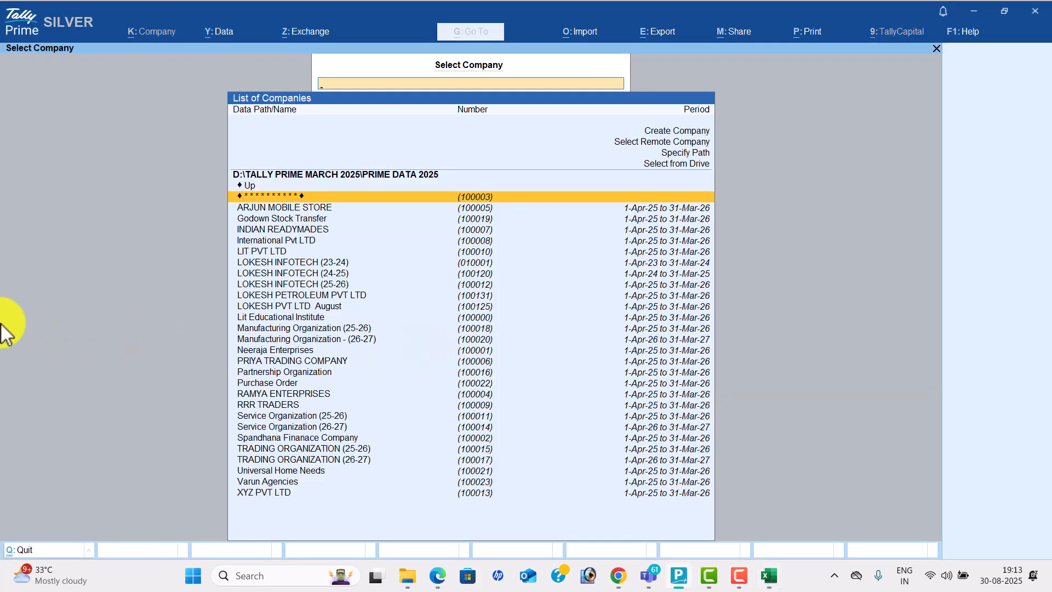
Start creating a new company and enter TDS ON TAX as its name
key("Up")
key("Up")
key("Up")
key("Up")
key("Return")
type("TDS ON TAX")
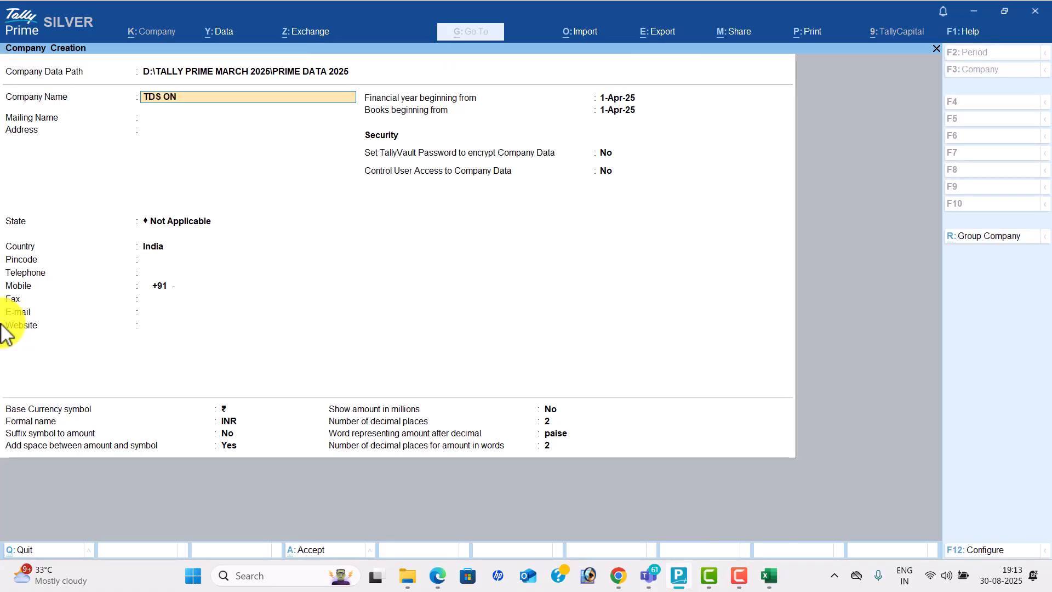
key("Return")
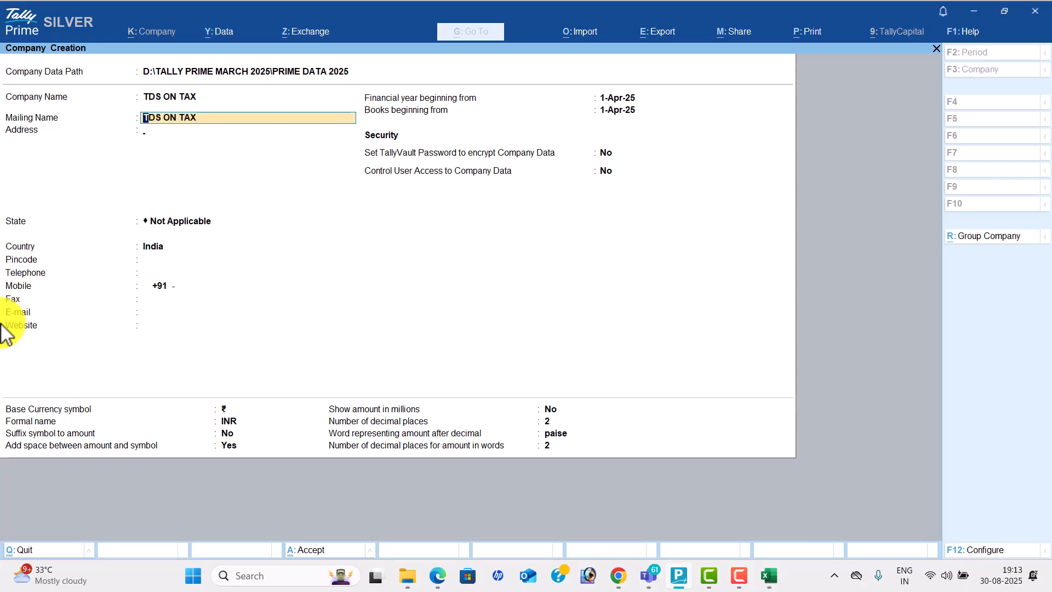
Keep the mailing name, set the company's state to Andhra Pradesh and save the new company
key("Return")
key("Return")
key("Down")
key("Down")
key("Return")
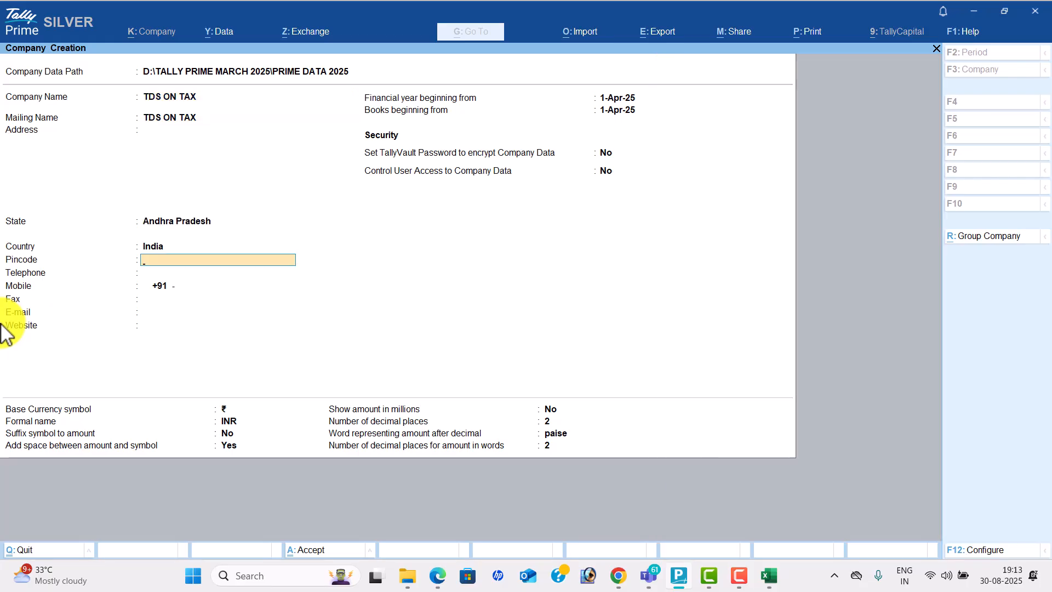
key("ctrl")
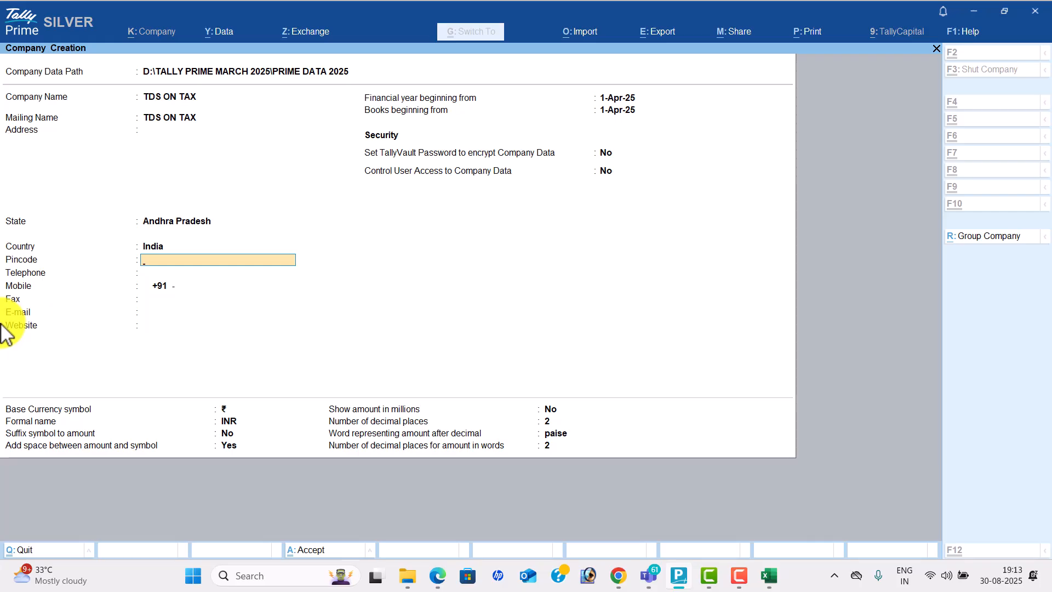
key("ctrl+a")
key("Return")
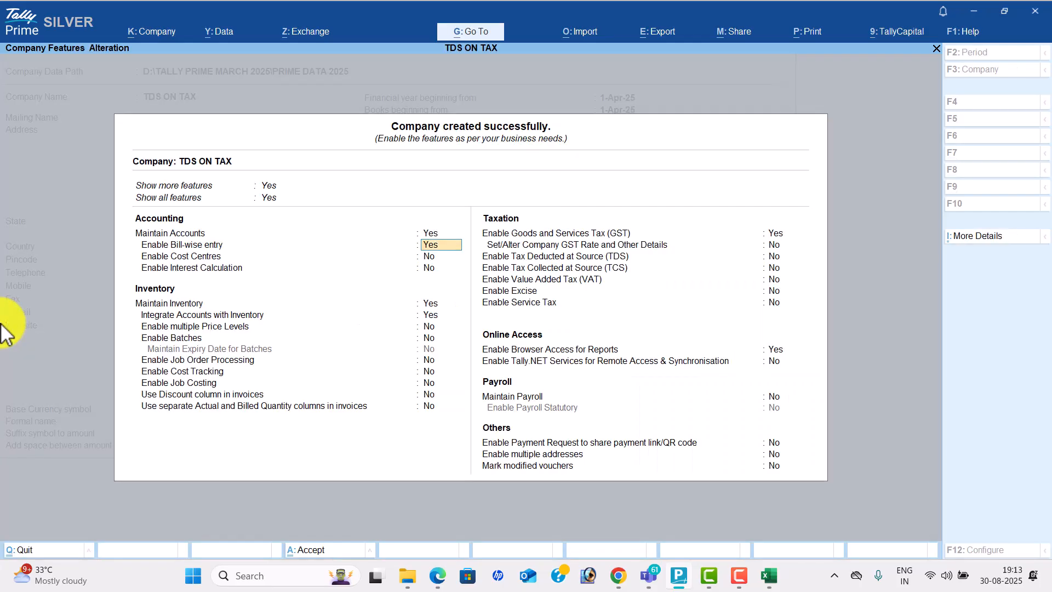
Set Maintain Inventory and Enable Goods and Services Tax (GST) to No in the company features
key("Return")
key("Return")
key("Return")
key("n")
key("Return")
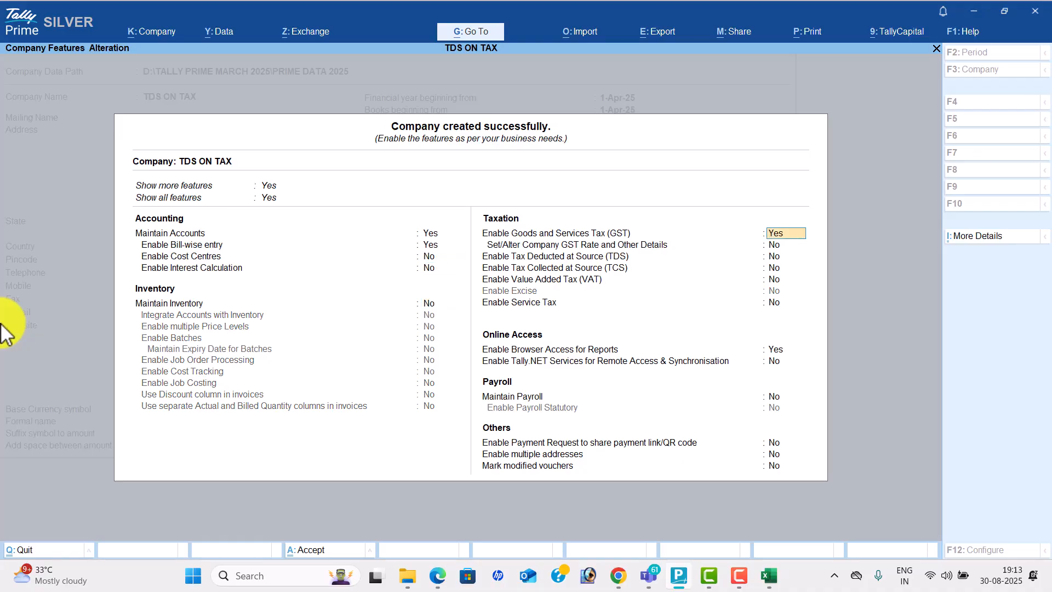
key("n")
key("Return")
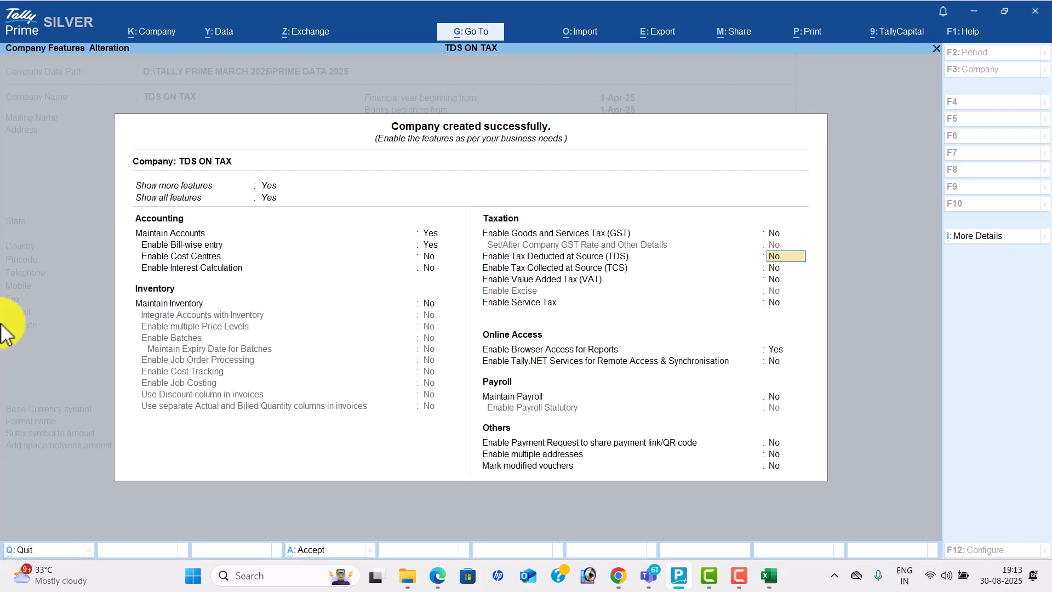
Enable Tax Deducted at Source (TDS) and save the deductor details with the deductor type Individual/HUF
type("Y")
key("Return")
key("Return")
key("Return")
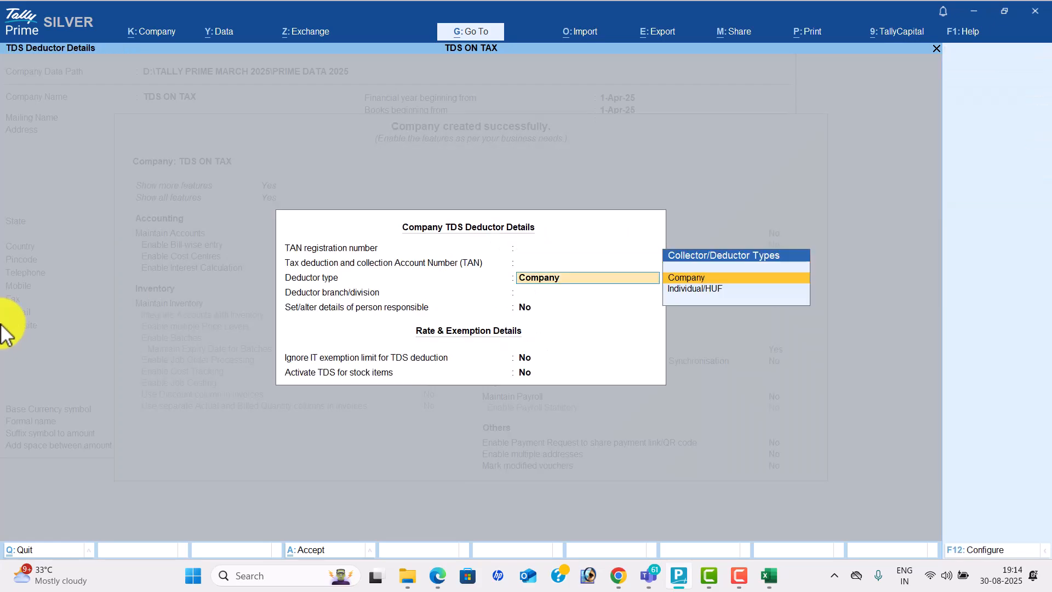
key("Down")
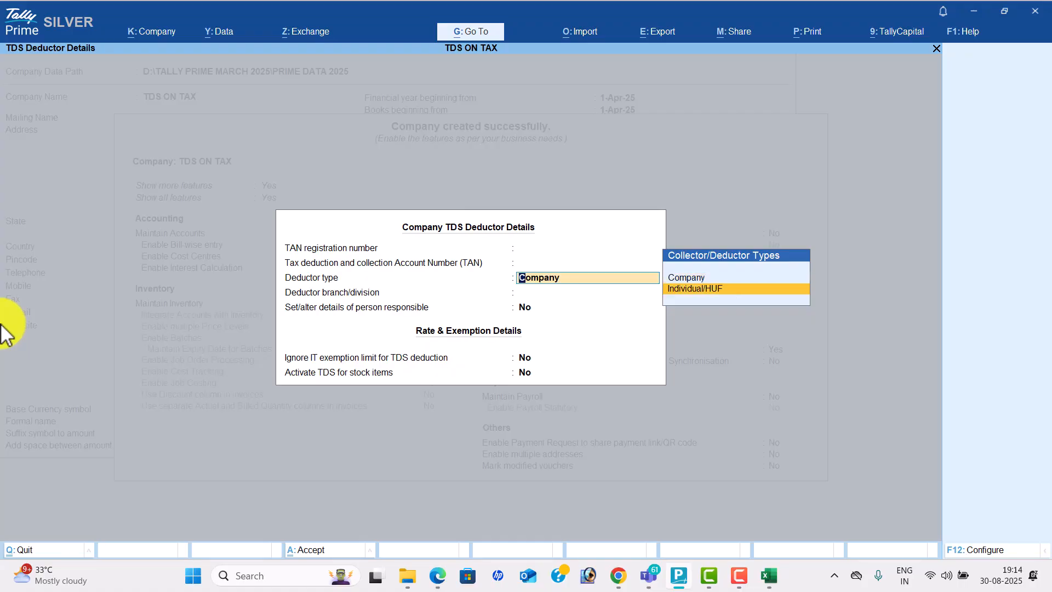
key("Return")
key("Return")
key("Return")
key("Return")
key("Return")
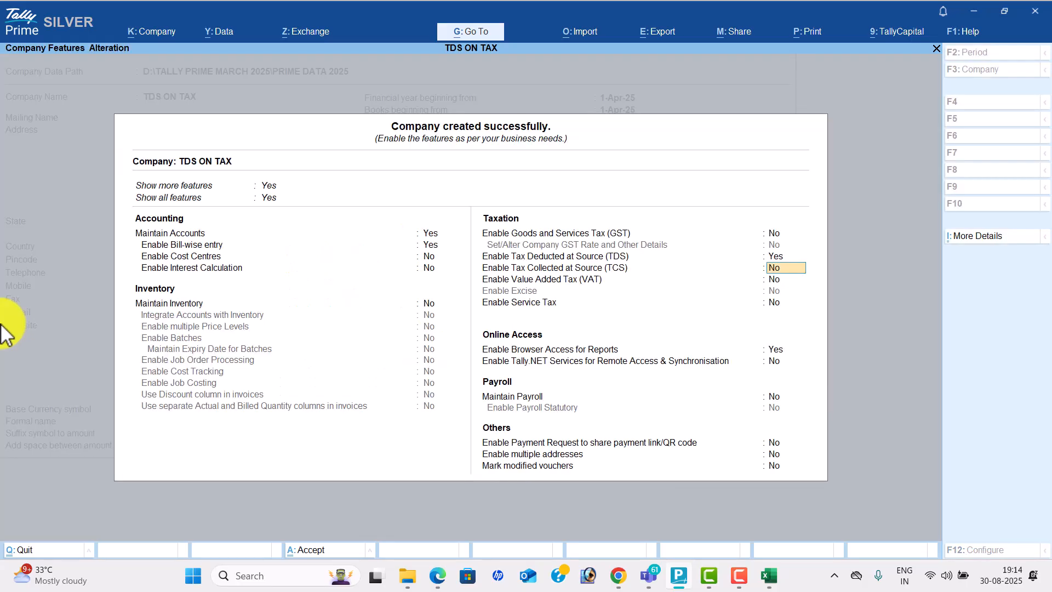
Set Enable Browser Access for Reports to No and accept the company features
key("Return")
key("Return")
key("Return")
key("n")
key("Return")
key("Return")
key("Return")
key("Return")
key("Return")
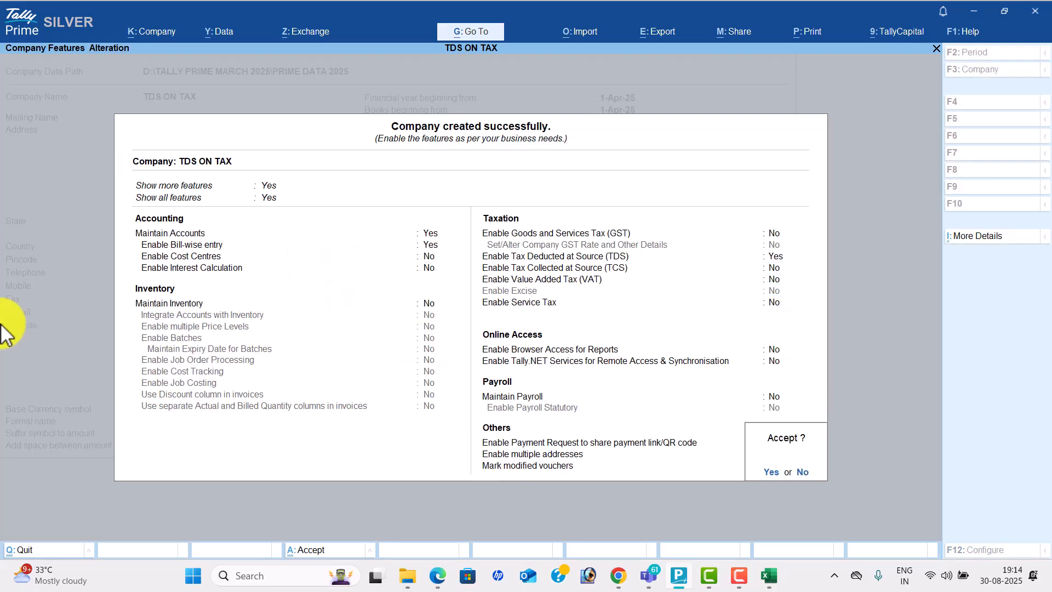
key("Return")
Switch to the TALLY TEST workbook in Excel and enter 300 in cell E19 and Families in E20
key("alt+Tab")
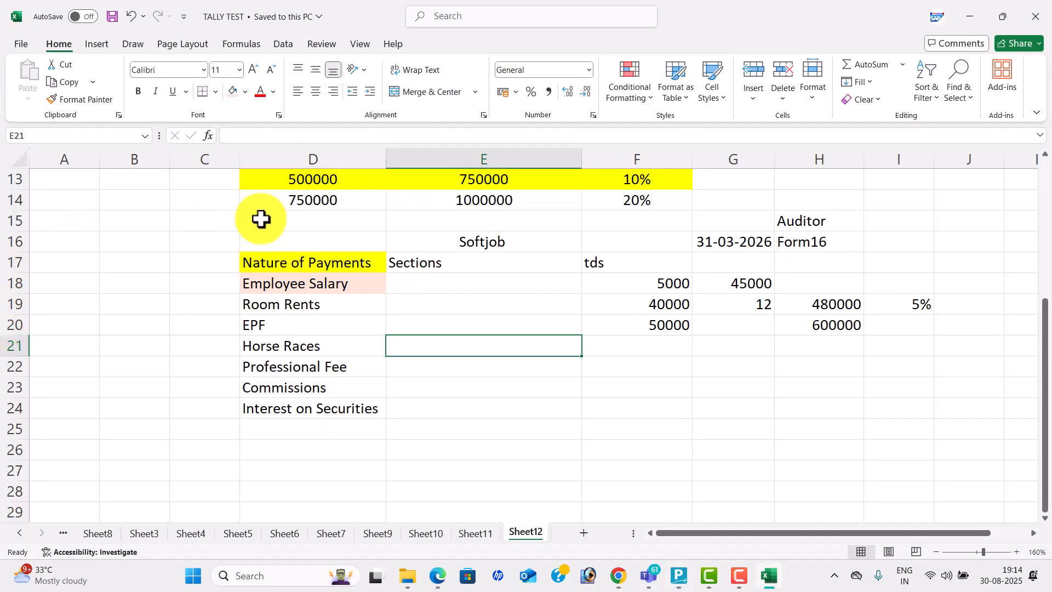
scroll(409, 344, "up", 4)
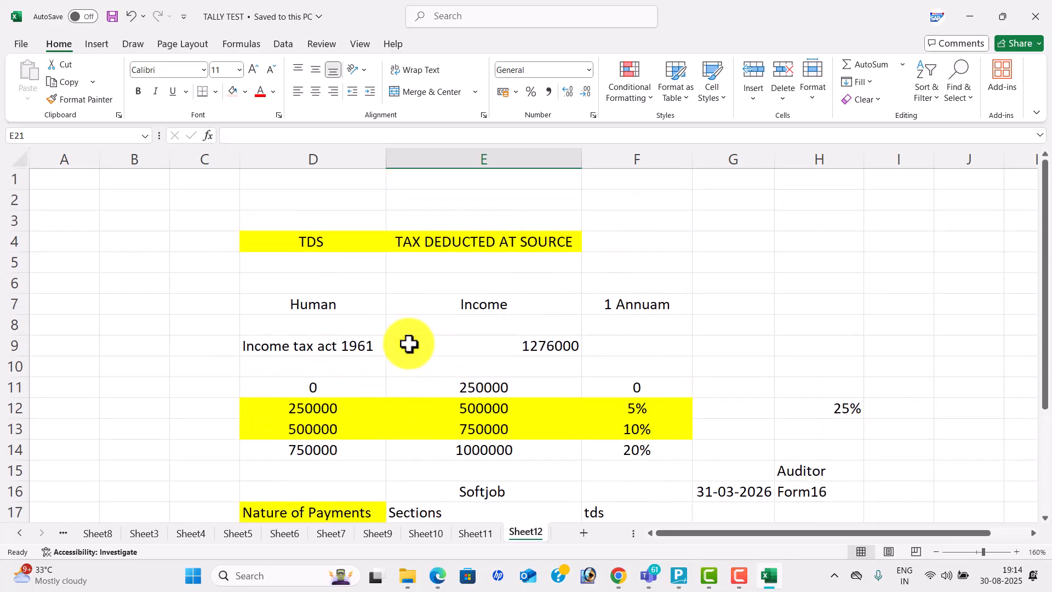
scroll(409, 344, "down", 4)
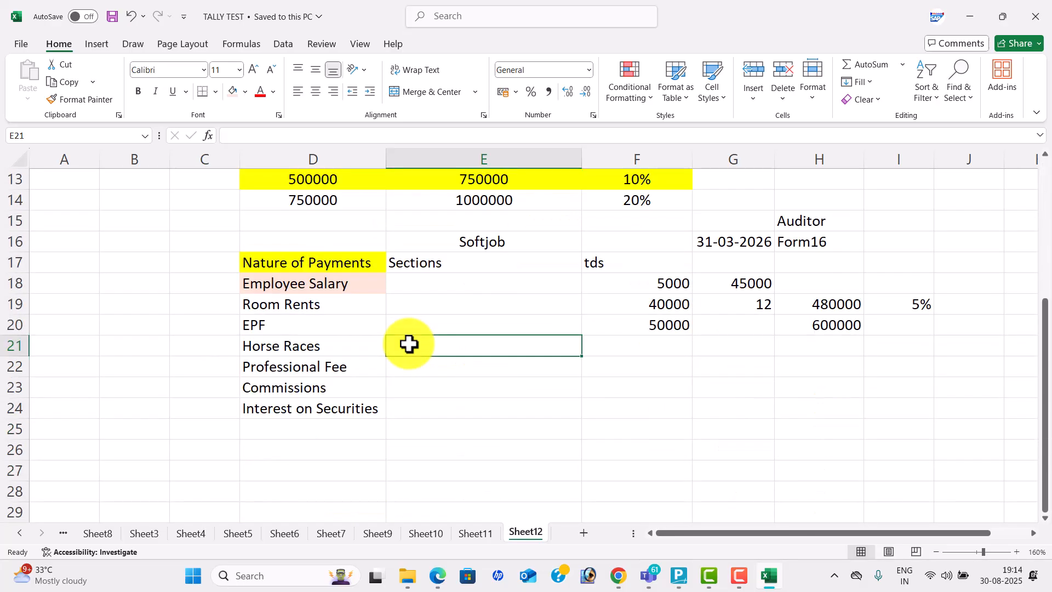
left_click(420, 310)
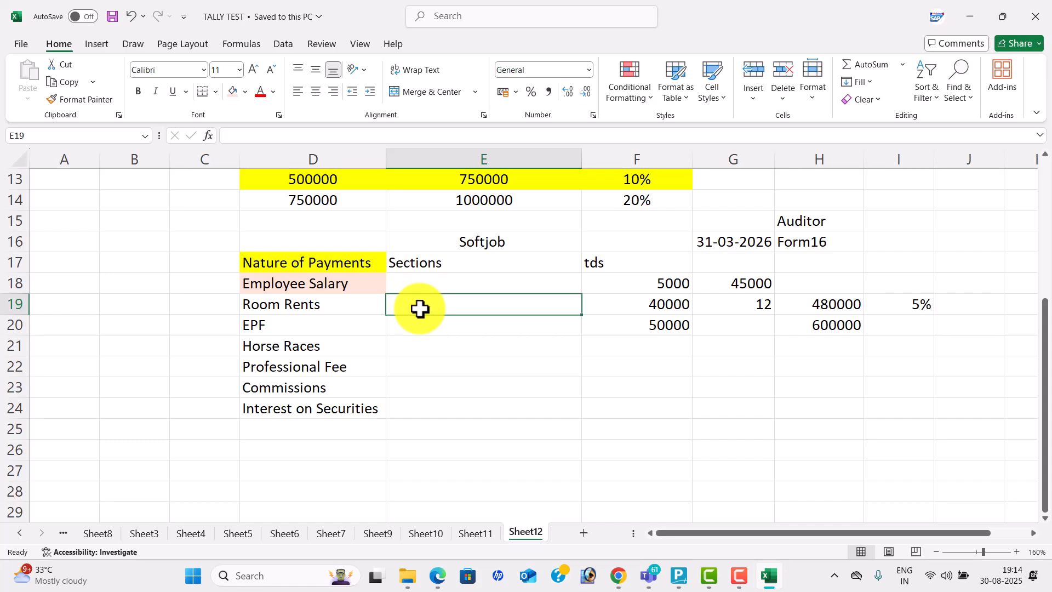
type("300")
key("Return")
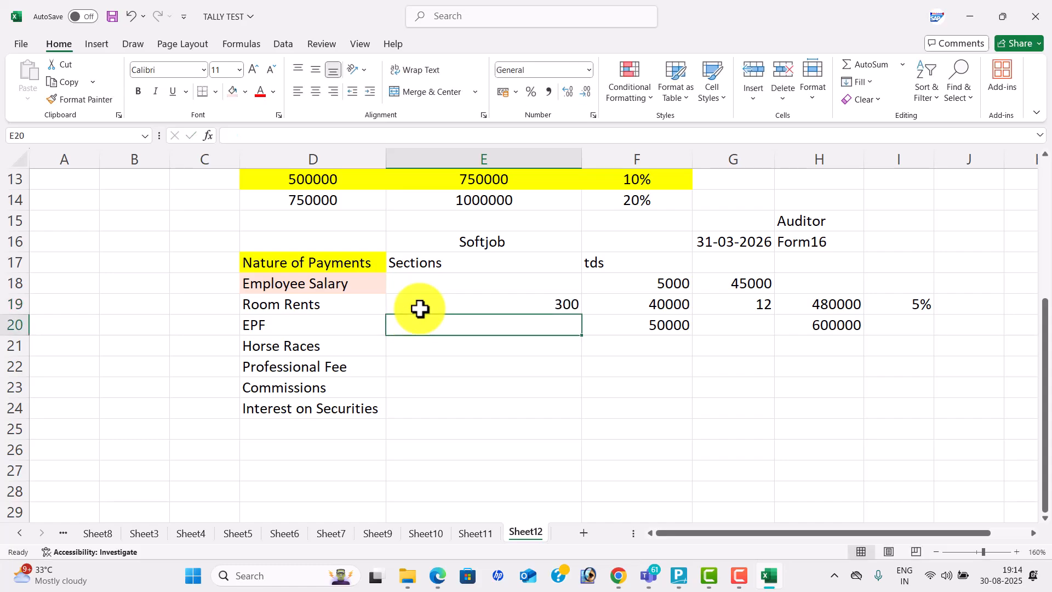
type("Famil")
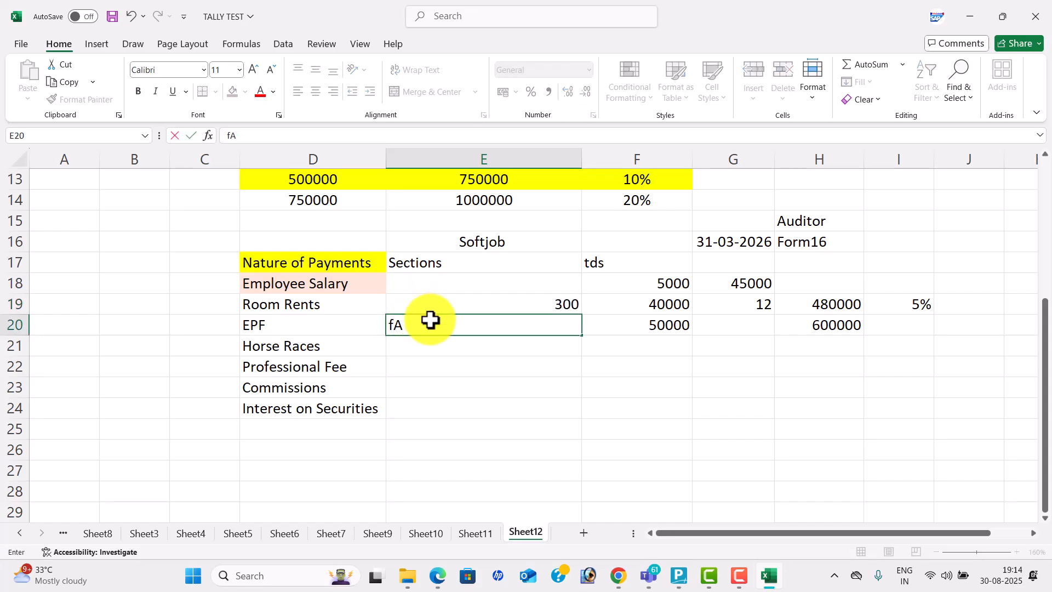
type("ies")
key("Return")
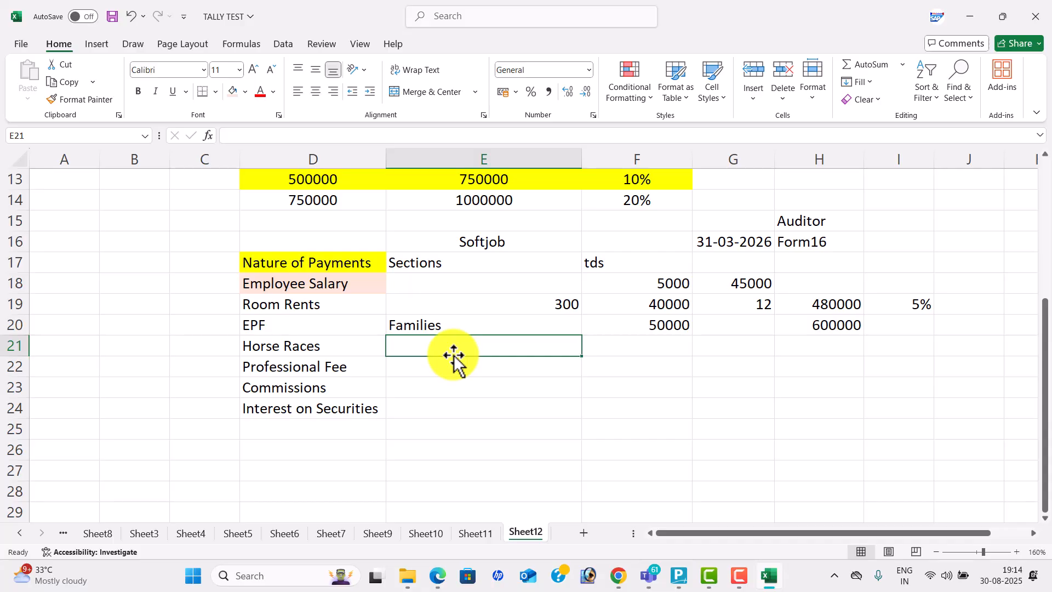
left_click(474, 329)
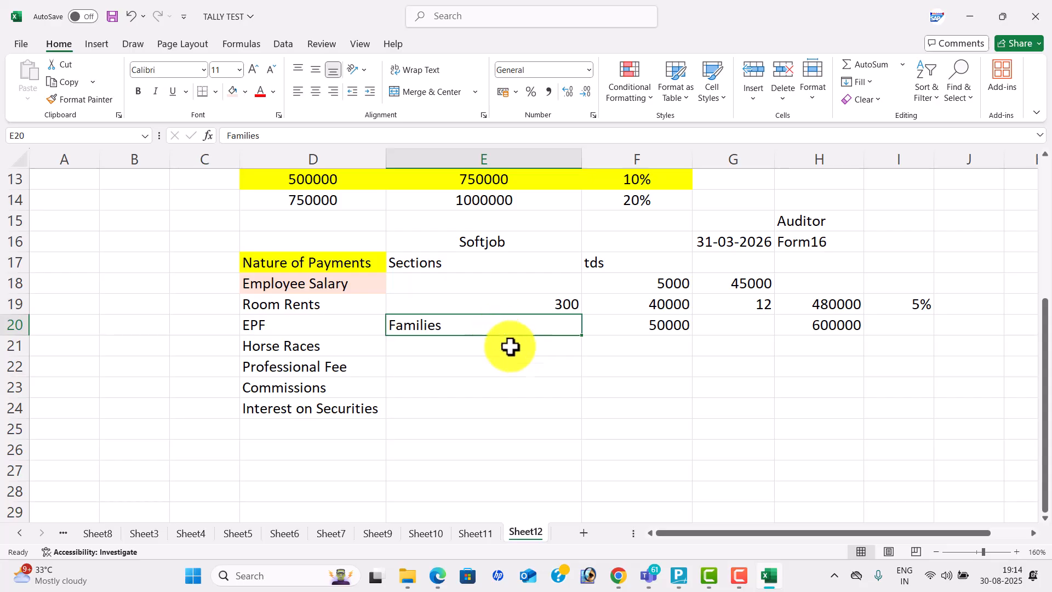
Switch back to TallyPrime with the TDS ON TAX company open
scroll(500, 338, "up", 3)
scroll(545, 350, "up", 1)
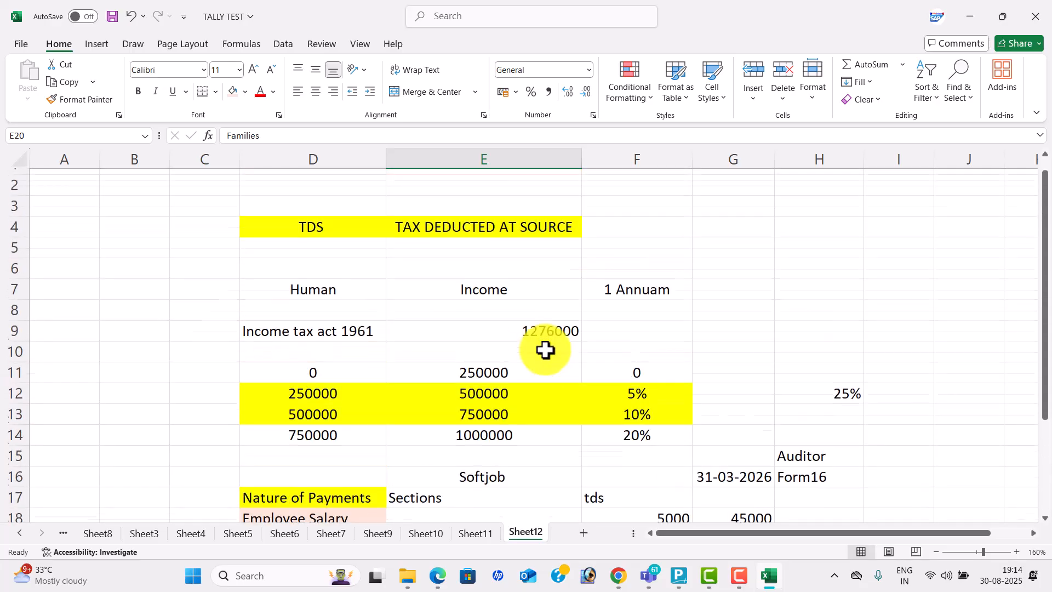
scroll(545, 350, "down", 5)
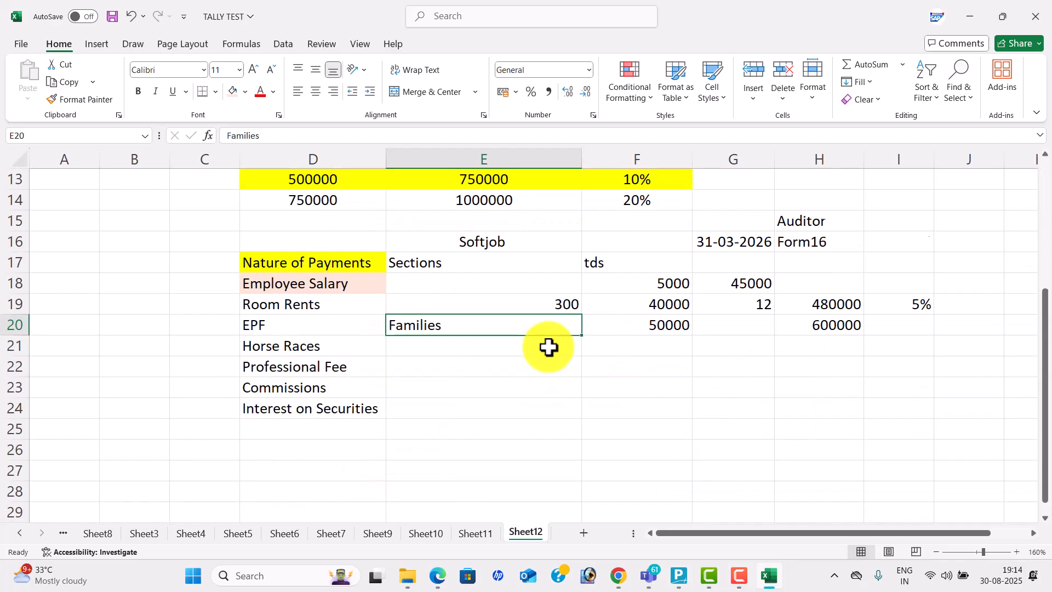
key("alt+Tab")
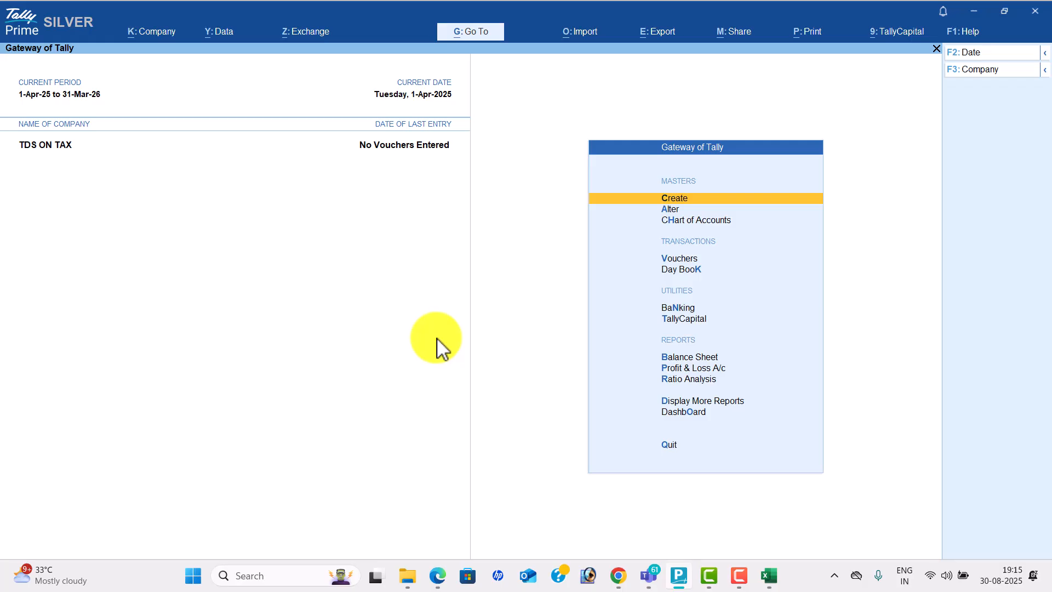
Start creating a TDS Nature of Payments master in the TDS ON TAX company
key("Return")
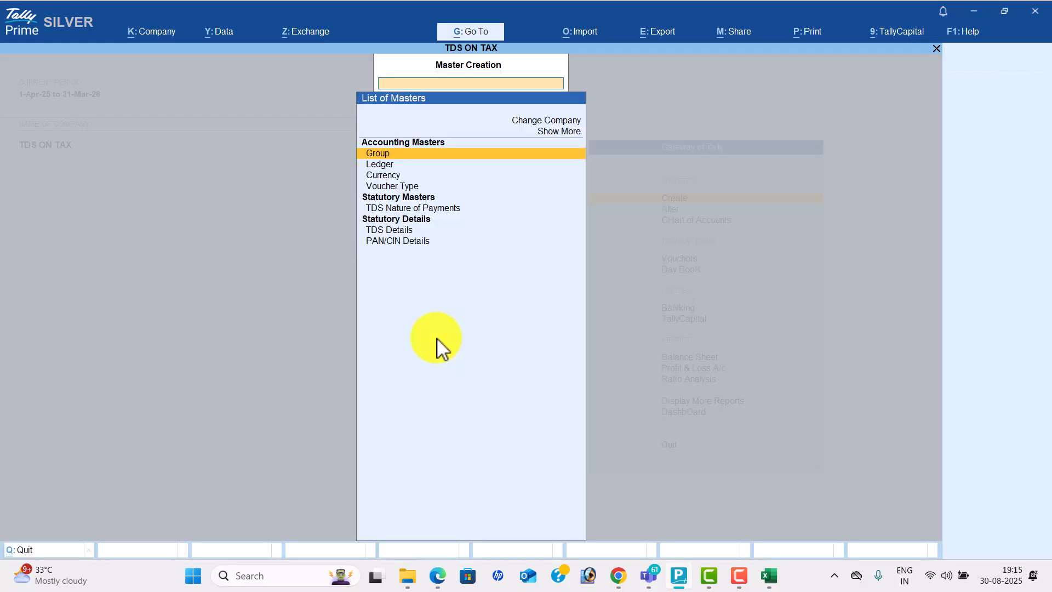
key("Down")
key("Down")
key("Down")
key("Down")
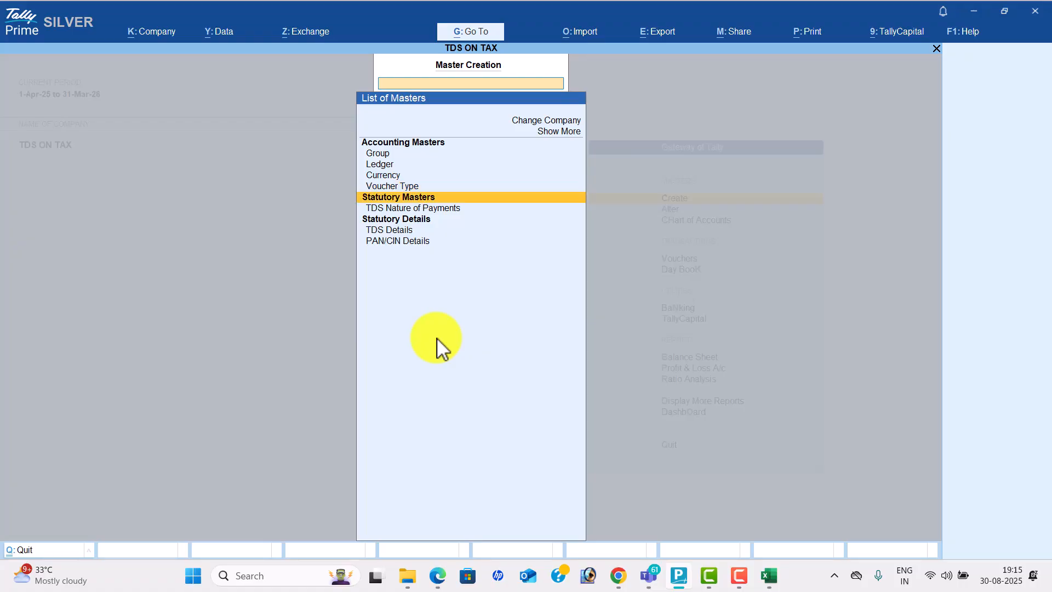
key("Down")
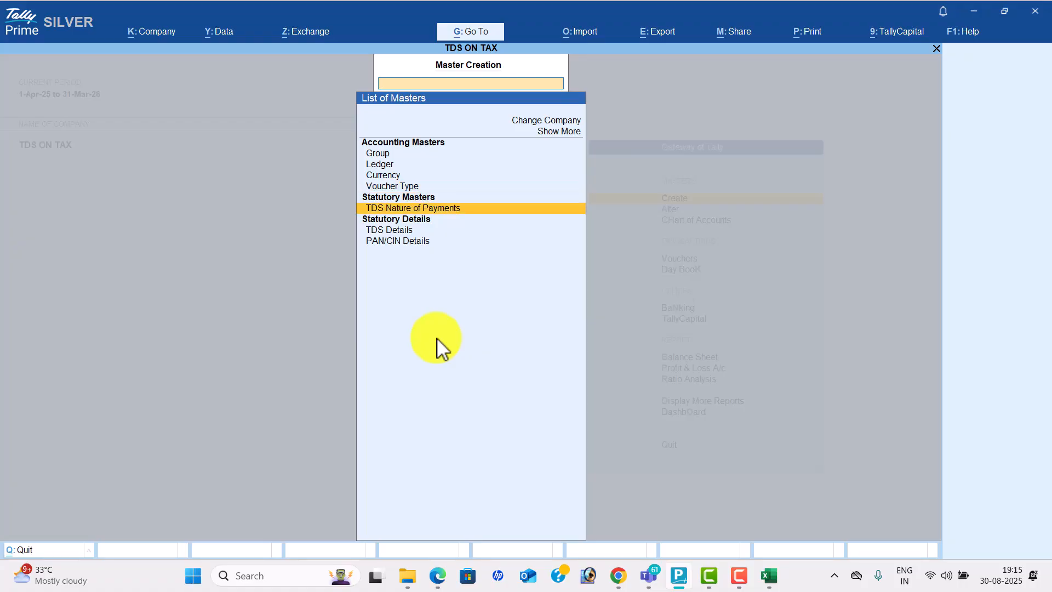
key("Return")
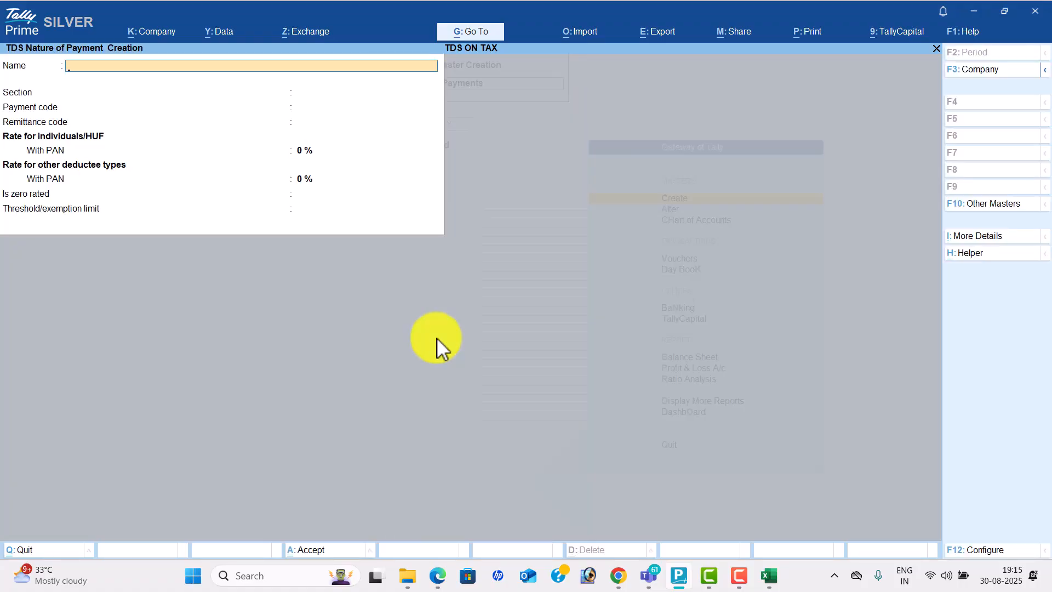
Consult the payment examples in the Professinal Material S.pdf in Edge and name the TallyPrime nature of payment Salaries
key("alt+Tab")
key("alt+Tab")
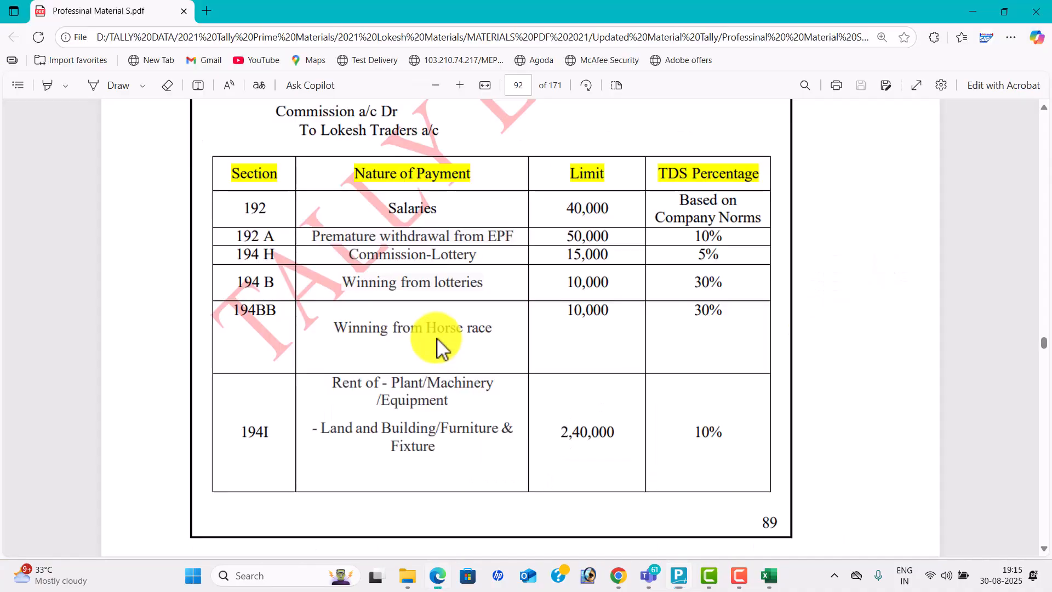
scroll(443, 346, "up", 5)
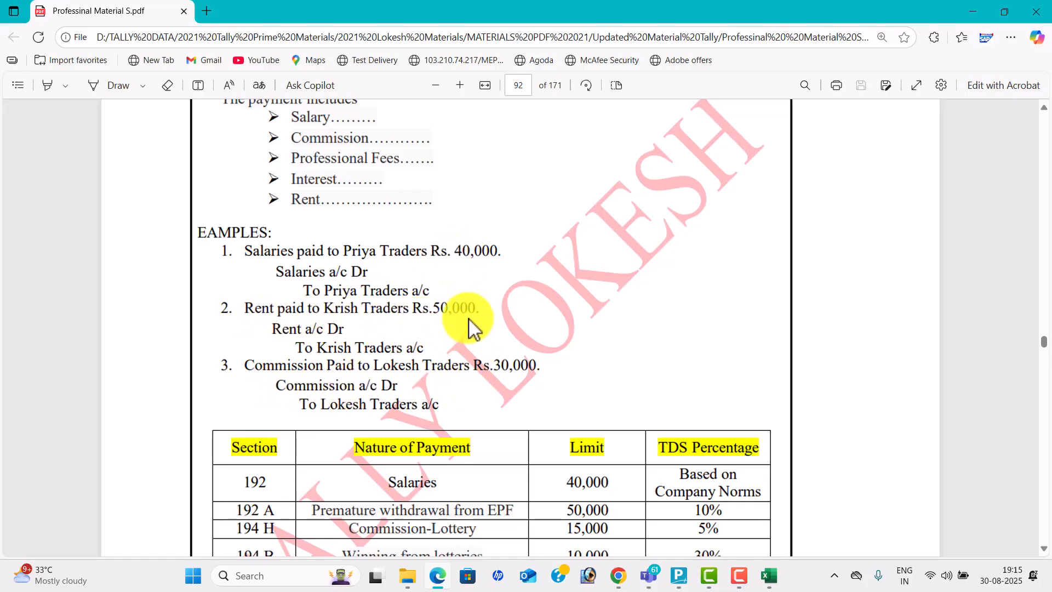
key("alt+Tab")
type("Salaries")
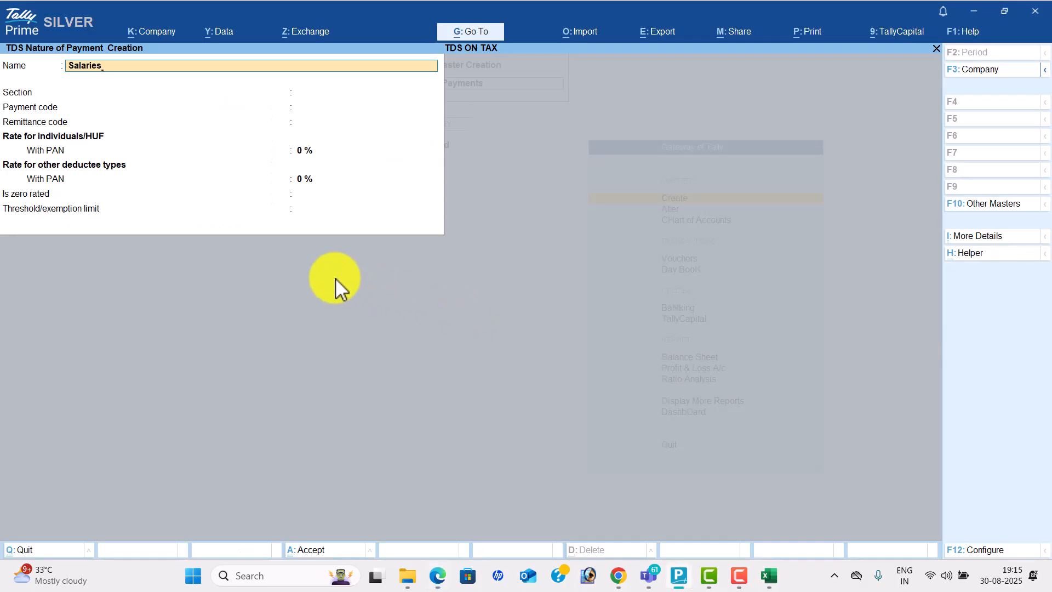
key("Return")
Look up the section for salaries in the PDF and set it to 192, leaving the payment and remittance codes blank
key("alt+Tab")
scroll(333, 286, "down", 1)
key("alt+Tab")
type("19")
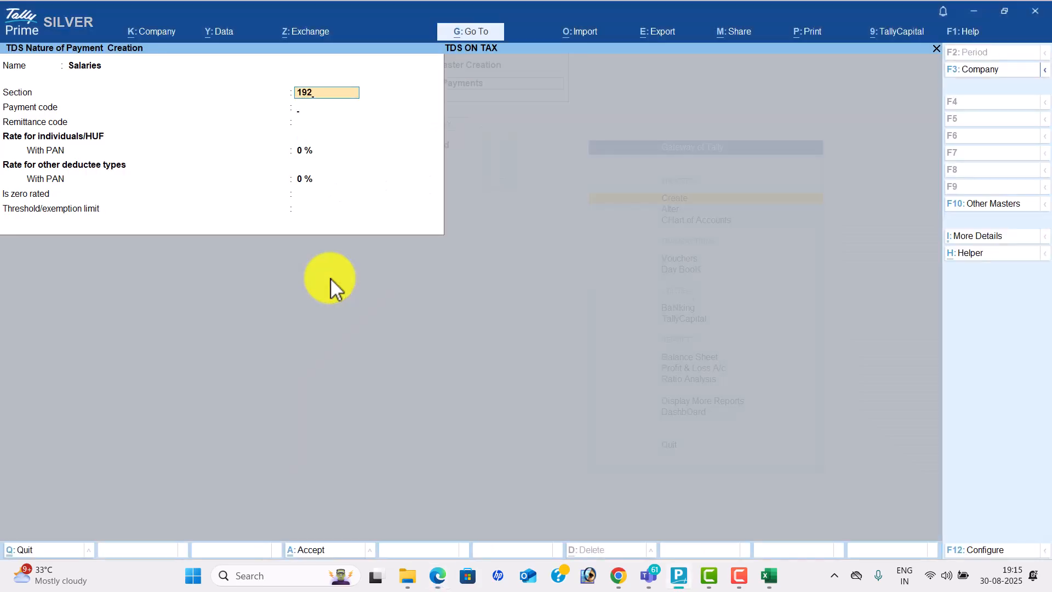
key("Return")
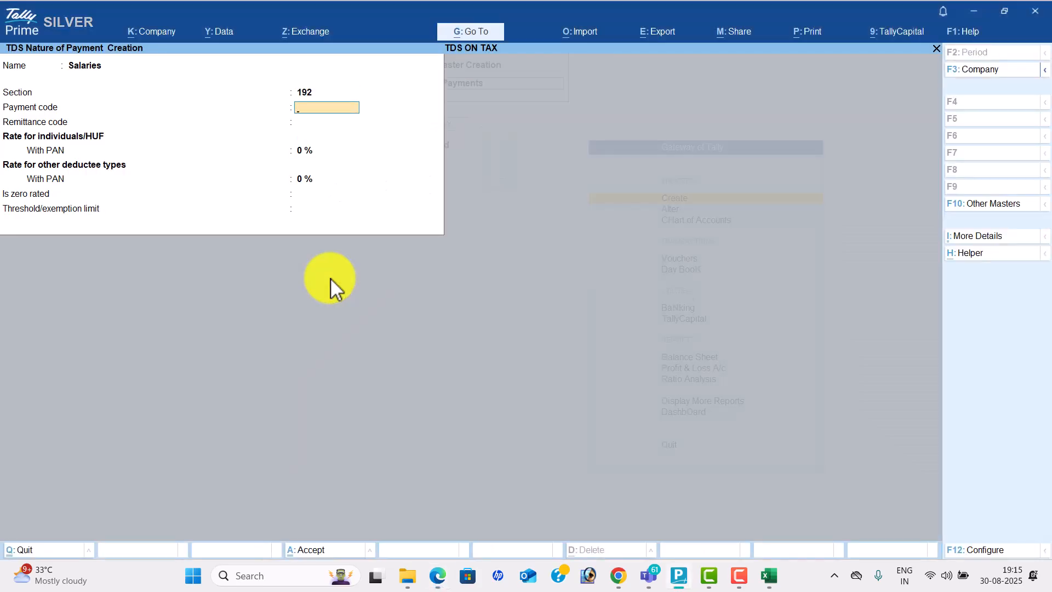
key("Return")
key("Return")
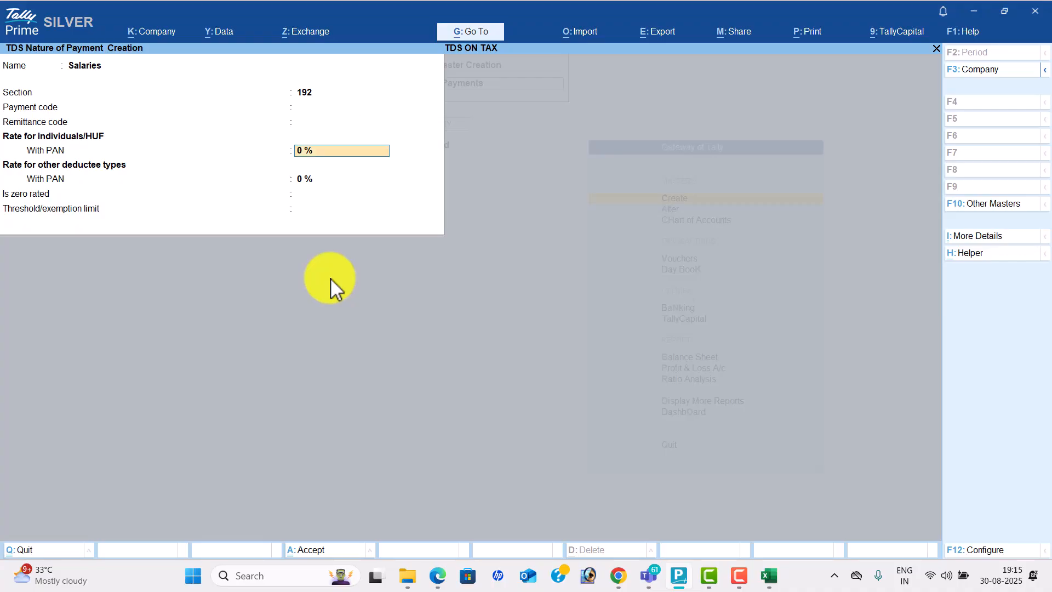
Set the with-PAN rate to 10% for individuals/HUF and other deductee types, leave the threshold blank, and save the Salaries nature of payment
key("Return")
key("alt+Tab")
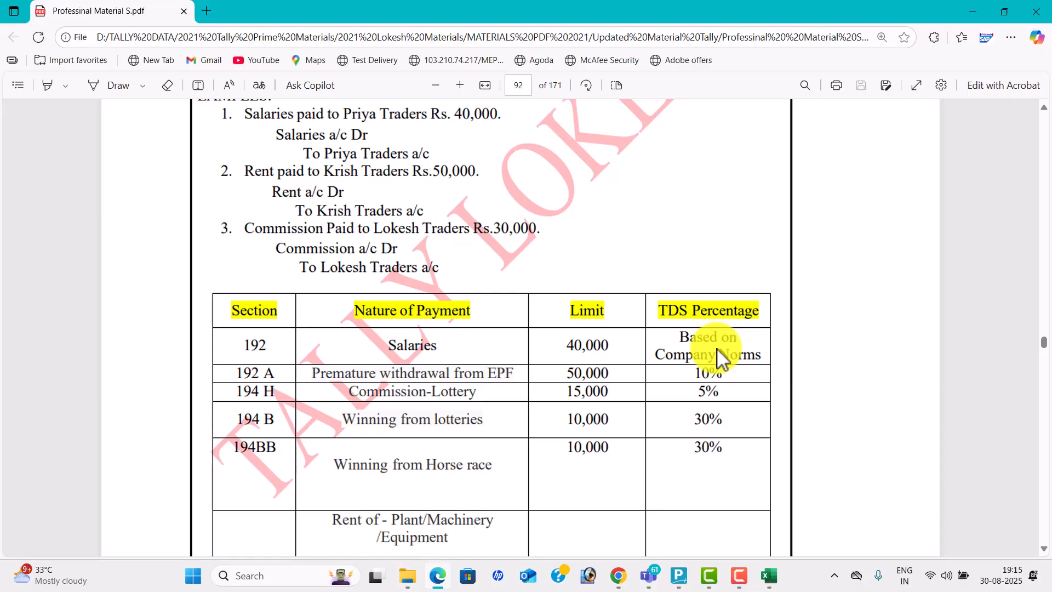
key("alt+Tab")
type("10")
key("Return")
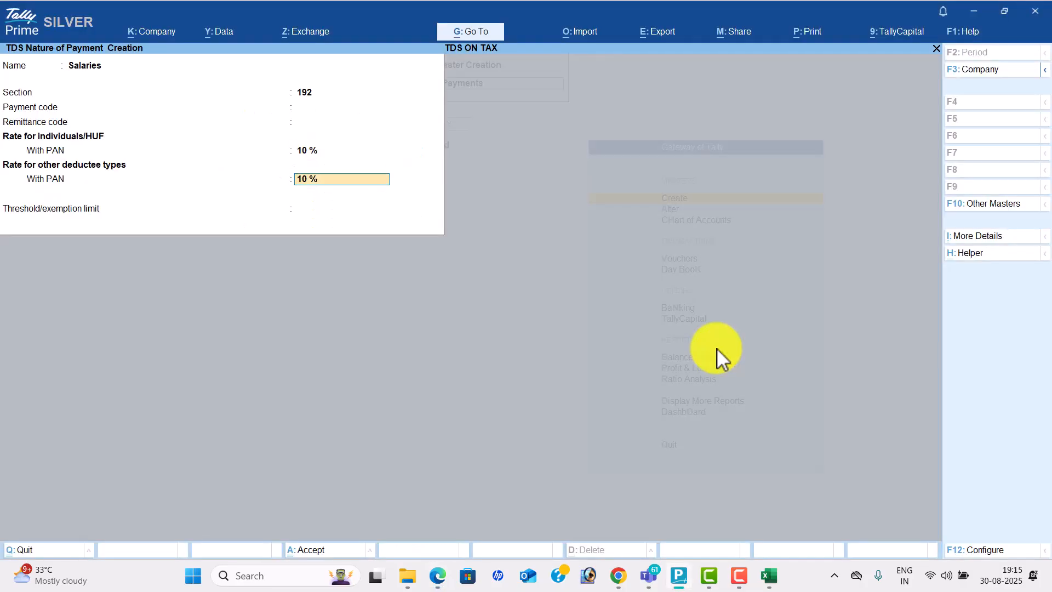
key("Return")
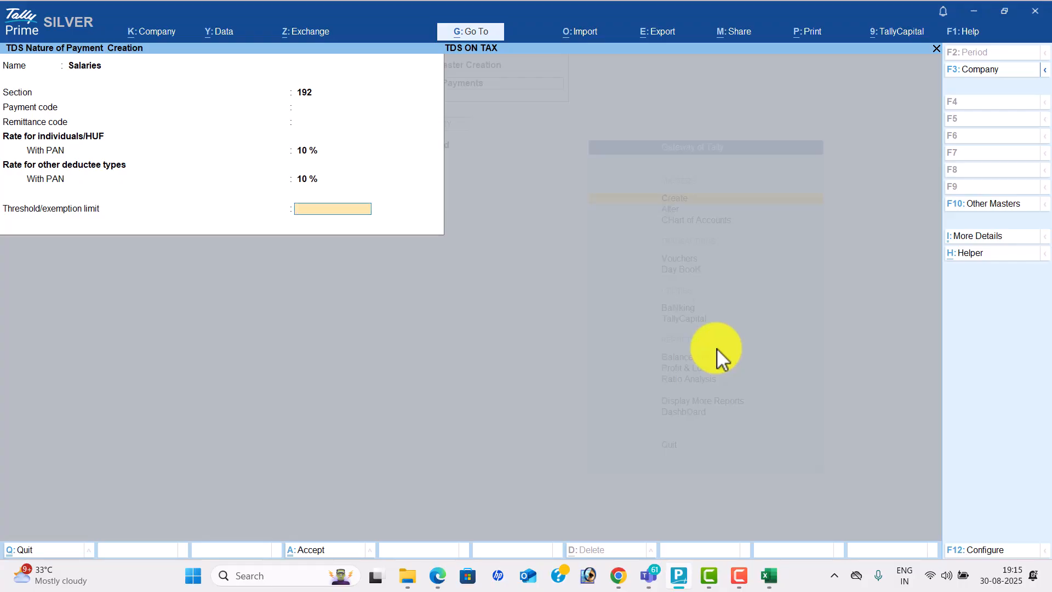
key("Return")
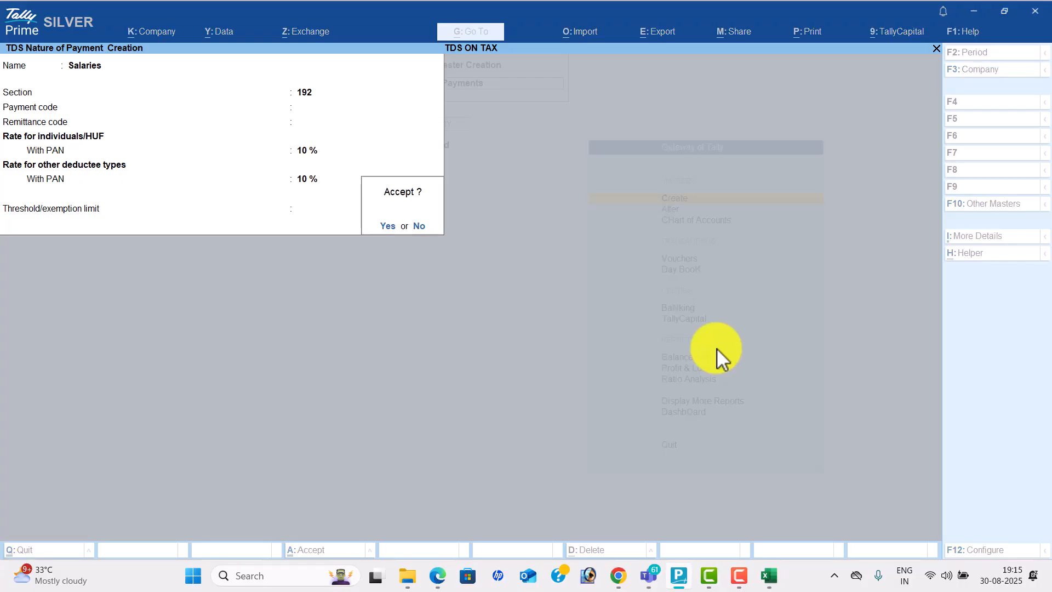
key("Return")
Name the next nature of payment Rent and set its section to 194I from the PDF's table, leaving both codes blank
key("alt+Tab")
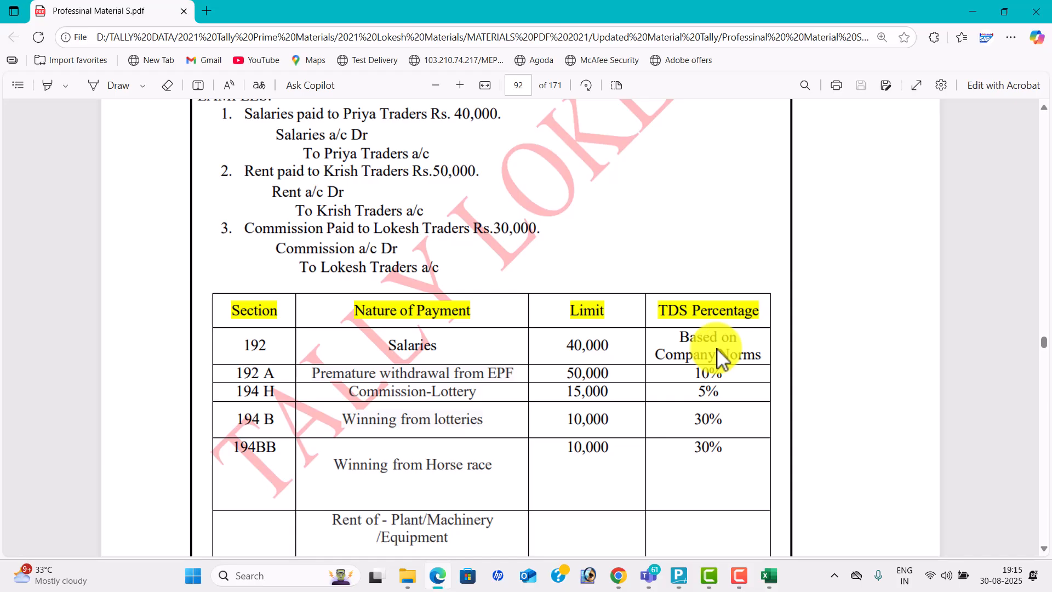
key("alt+Tab")
type("Ren")
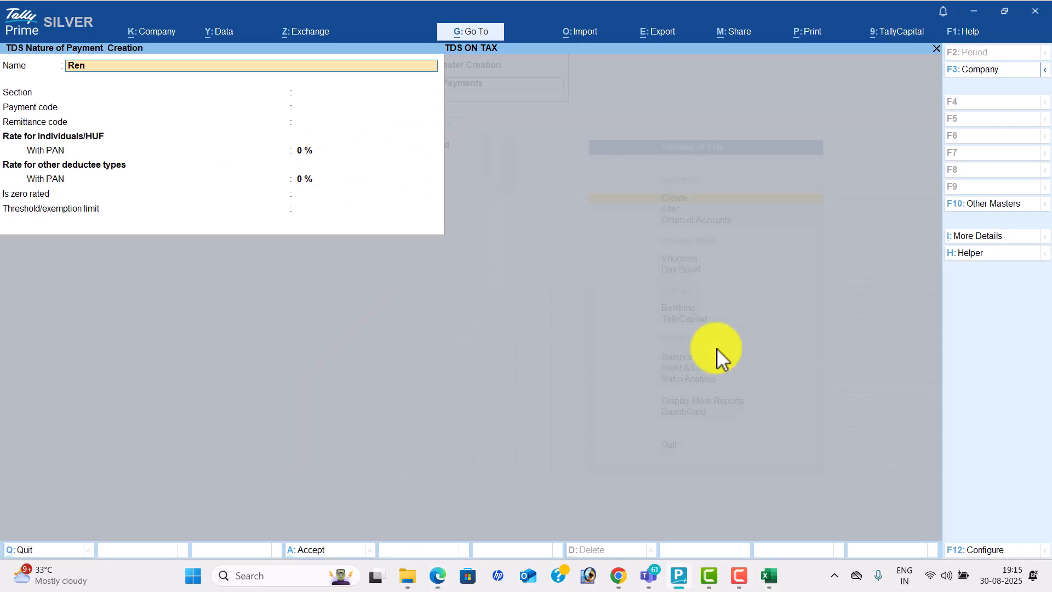
key("alt+Tab")
scroll(611, 423, "down", 4)
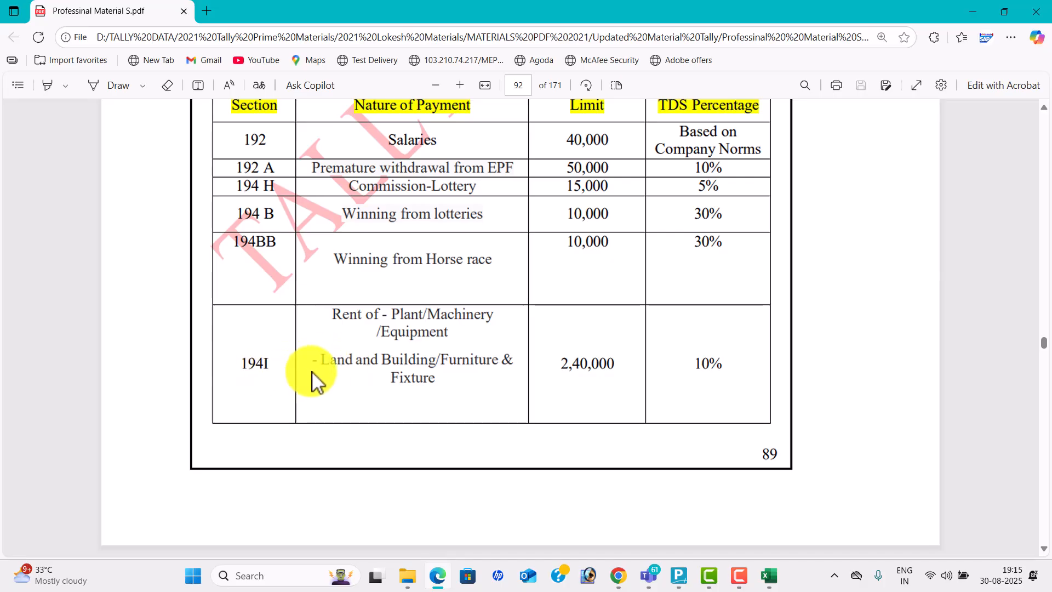
key("alt+Tab")
type("t")
key("Return")
type("194I")
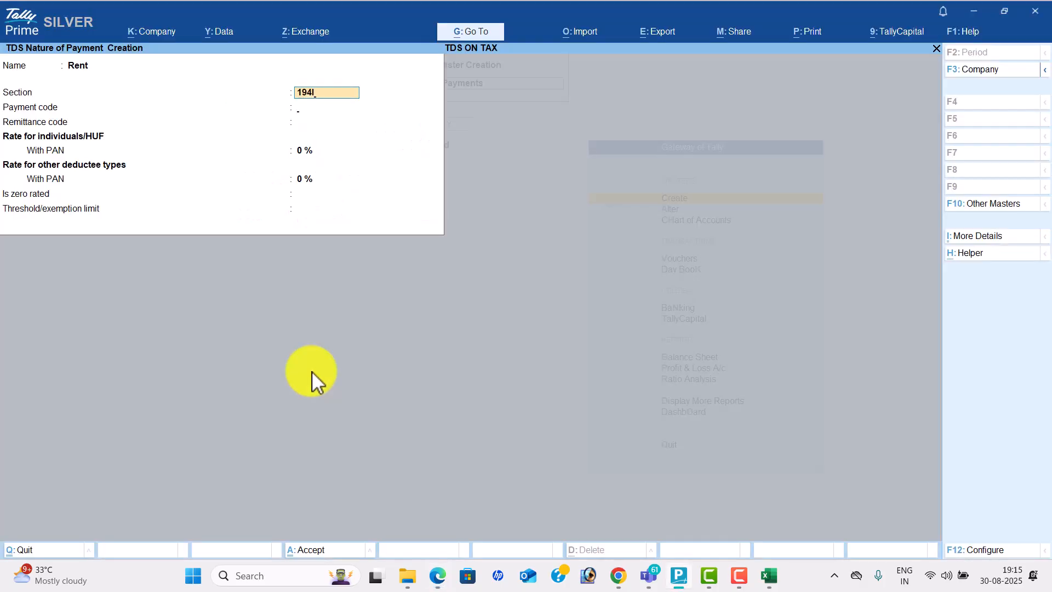
key("Return")
key("Return")
key("Return")
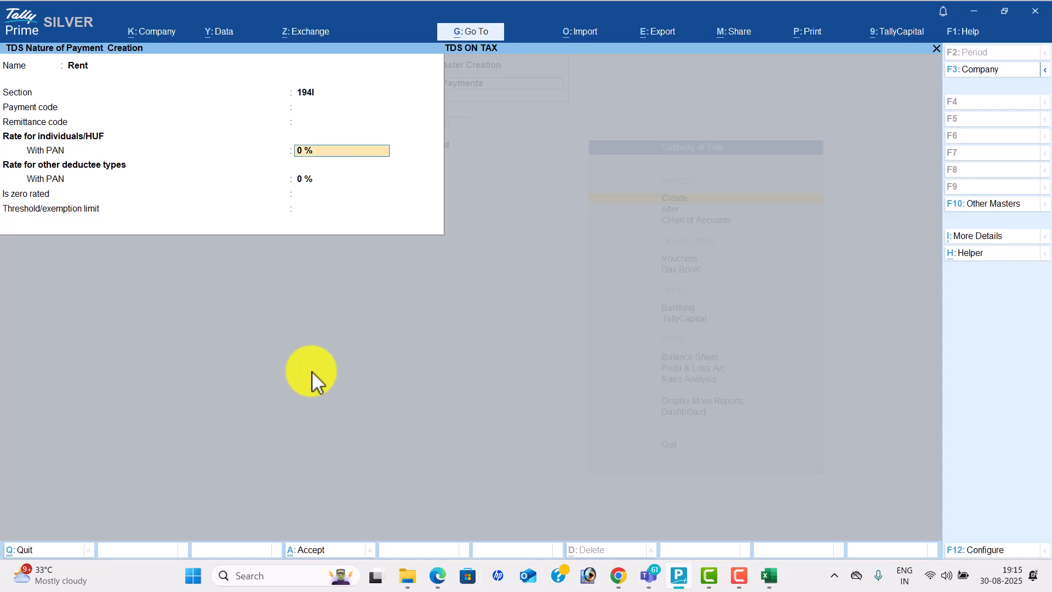
Check the rent percentage in the PDF, set the with-PAN rate to 10% for both deductee categories, and save the Rent nature of payment
key("alt+Tab")
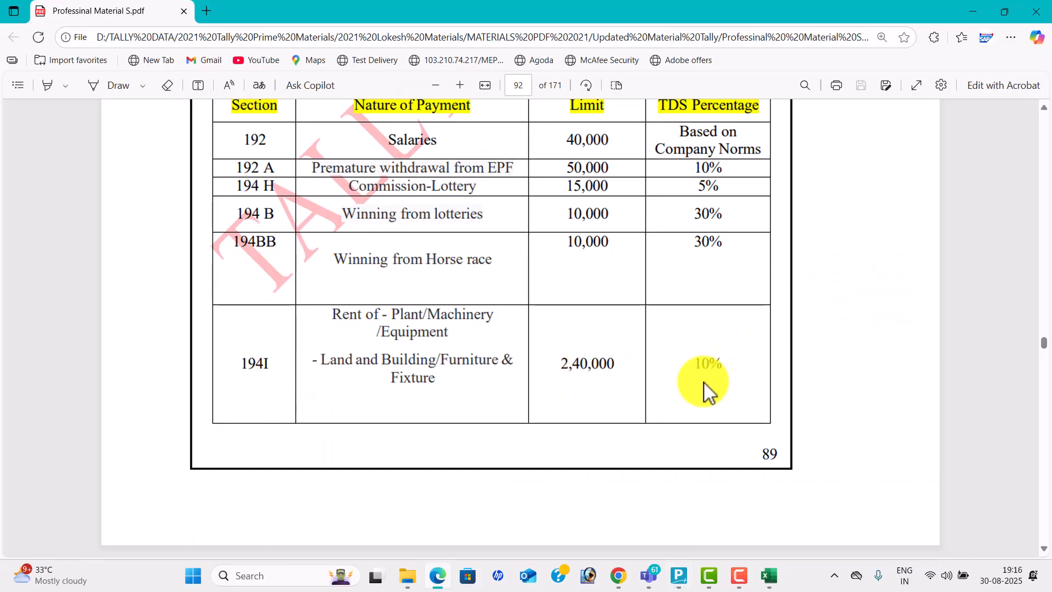
key("alt+Tab")
type("10")
key("Return")
key("Return")
key("Return")
key("Return")
Check the commission entry in the PDF and enter COMM as the name of the next nature of payment
key("alt+Tab")
scroll(610, 400, "up", 5)
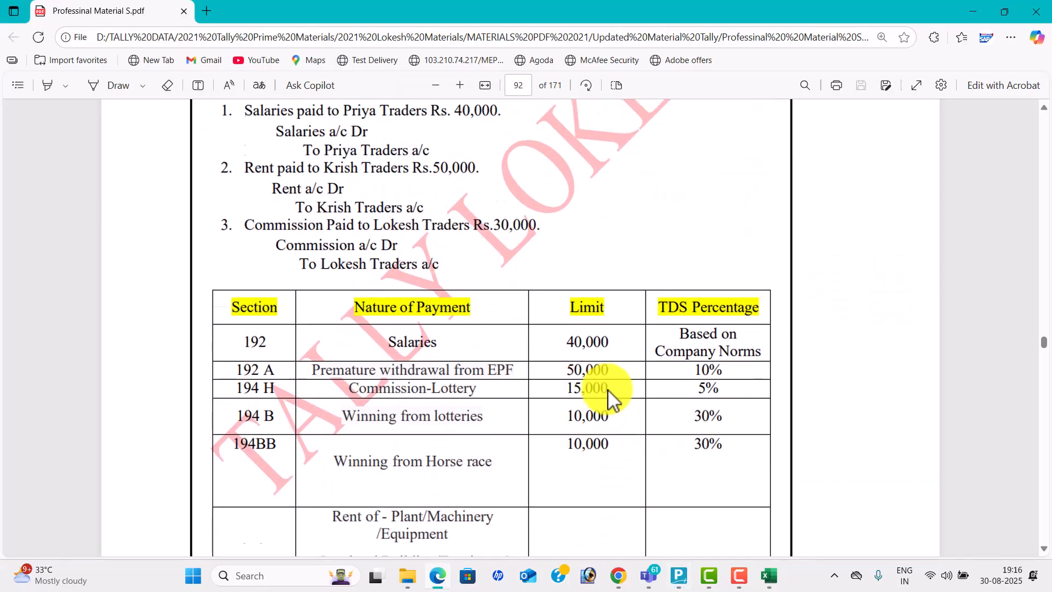
key("alt+Tab")
type("COMM")
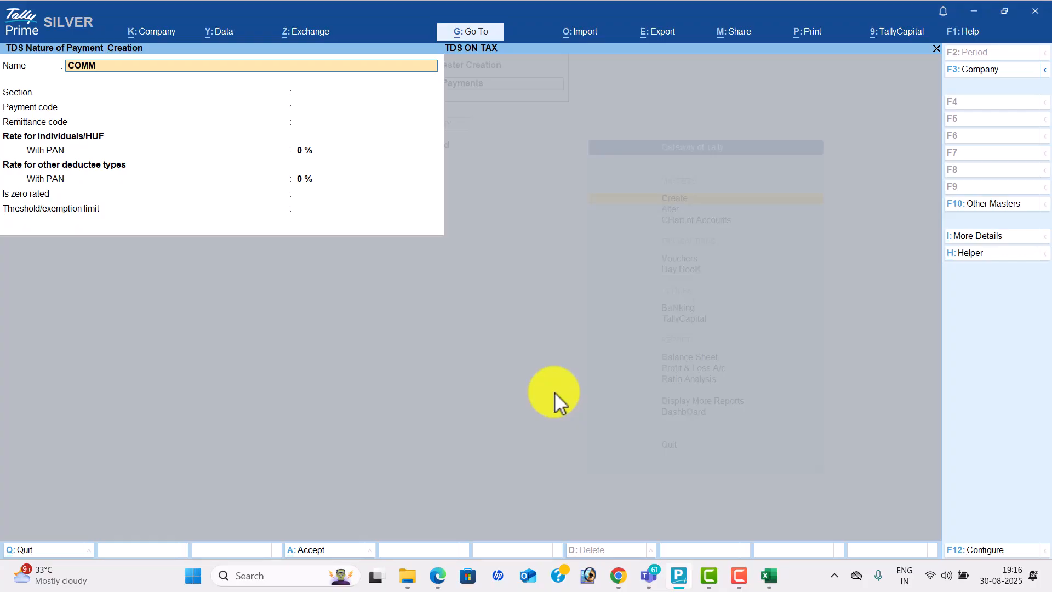
Switch to the Teams meeting, mute and unmute the microphone, and return to TallyPrime
key("alt+Tab")
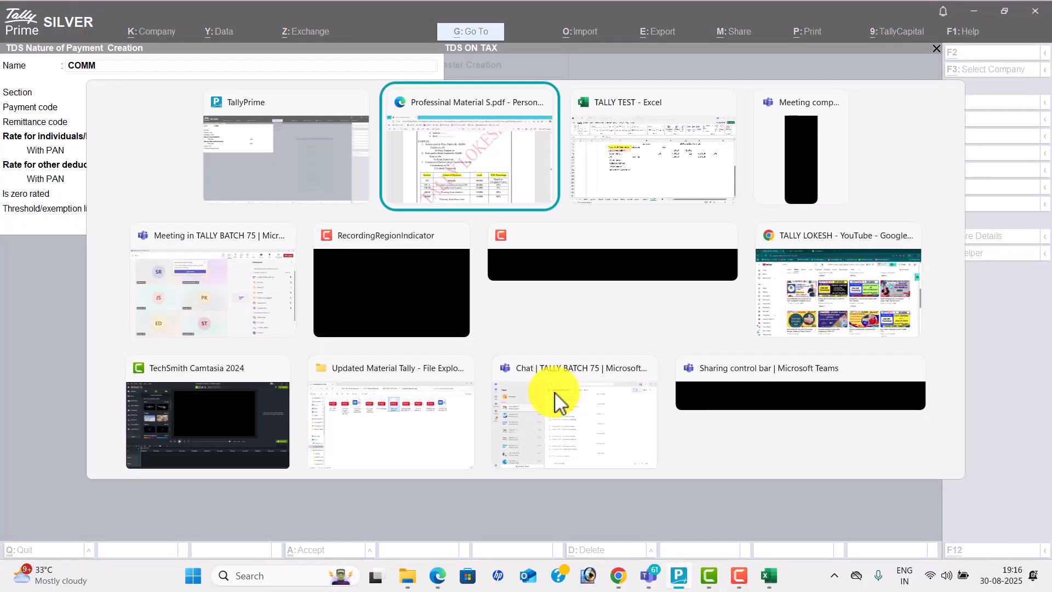
key("alt+Tab")
key("alt+Tab")
key("alt+Tab")
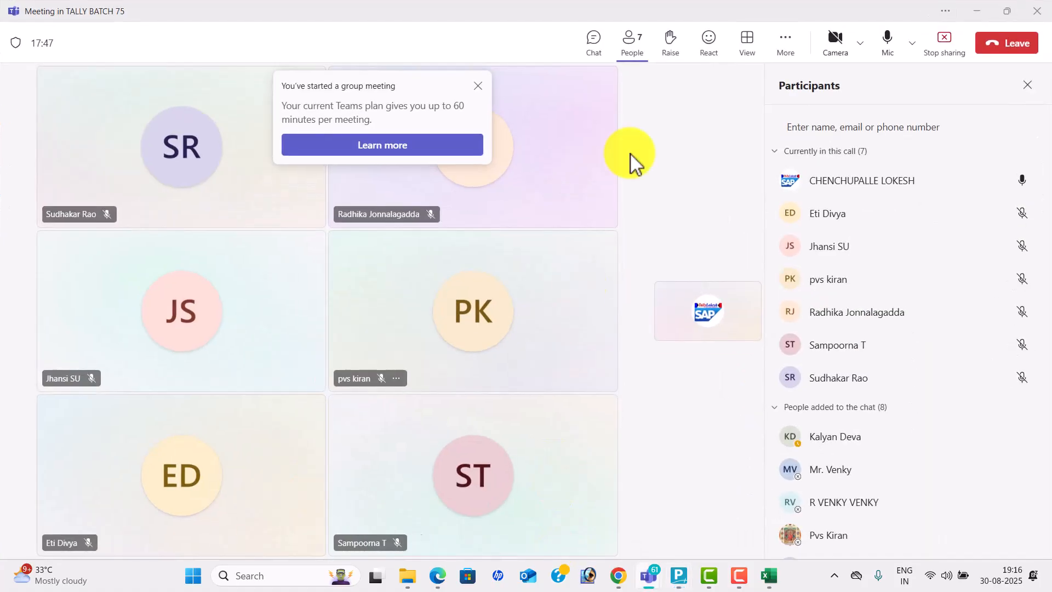
left_click(888, 33)
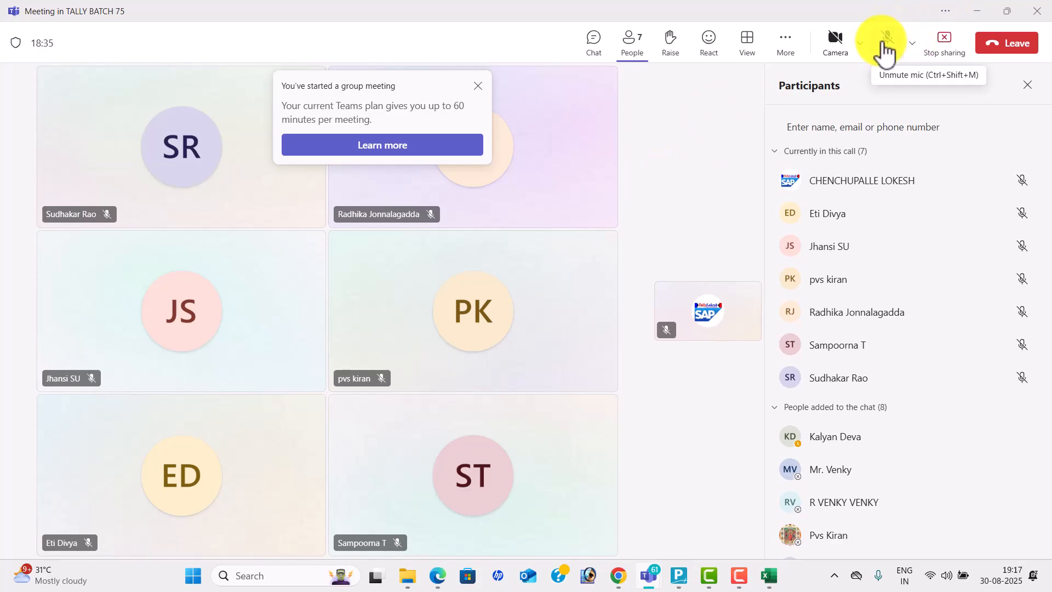
left_click(885, 49)
key("alt+Tab")
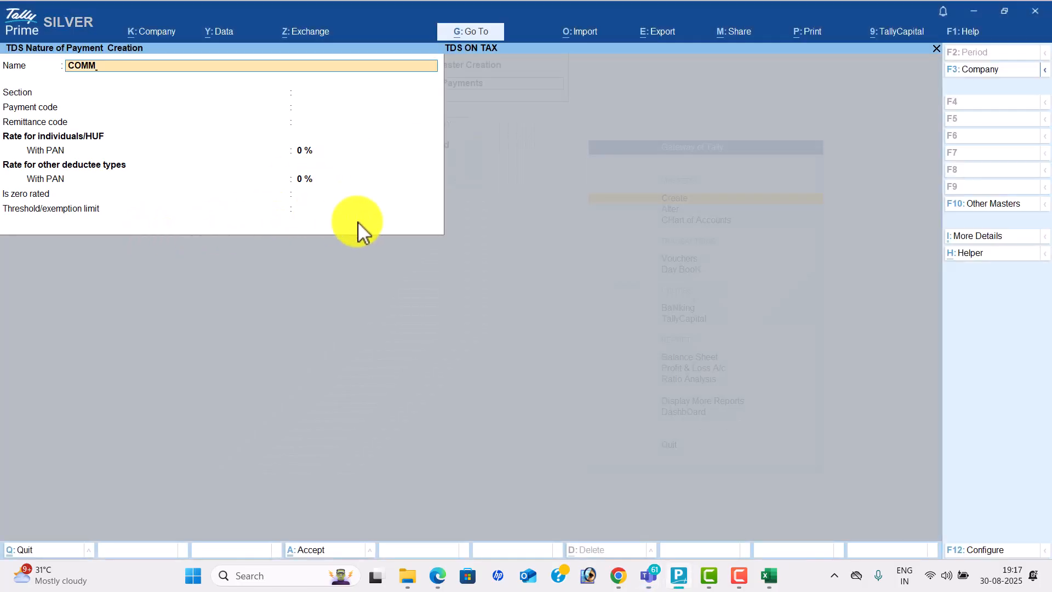
key("alt+Tab")
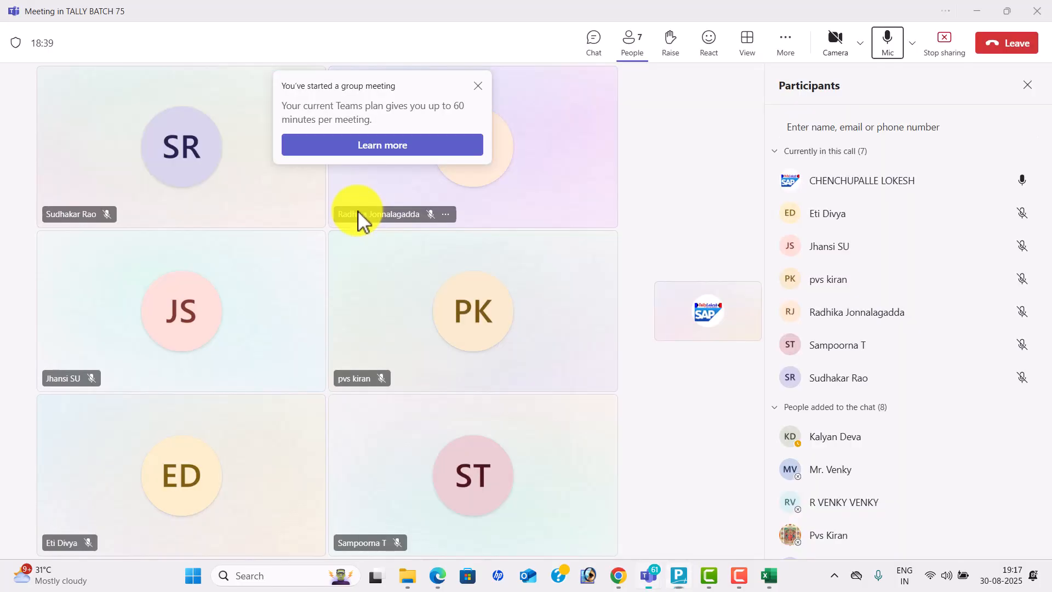
key("alt+Tab")
Name the nature of payment Commission and set its section to 194H from the PDF's table, leaving both codes blank
key("BackSpace")
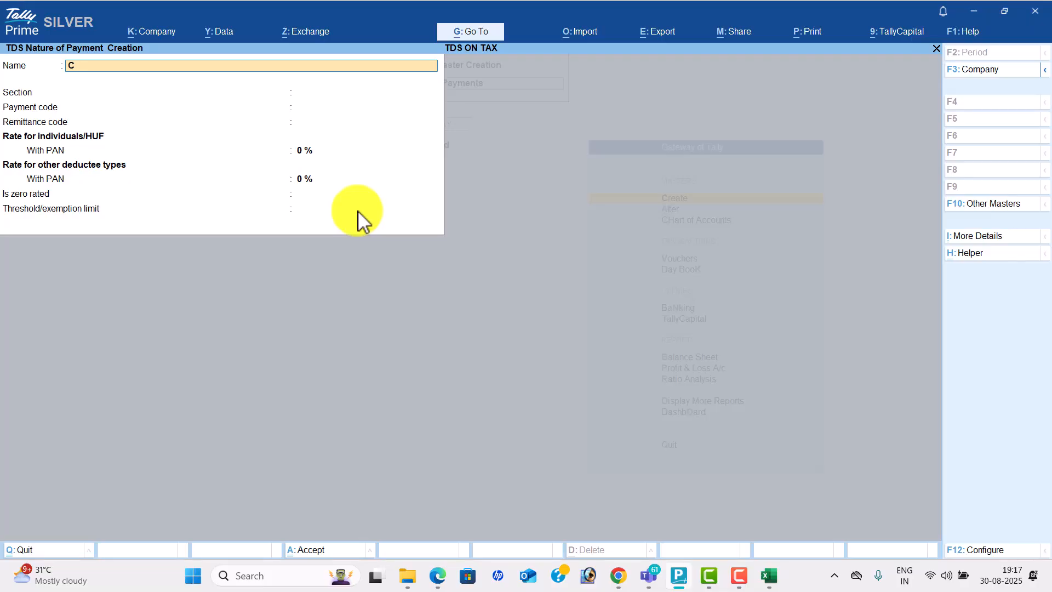
type("ommission")
key("Return")
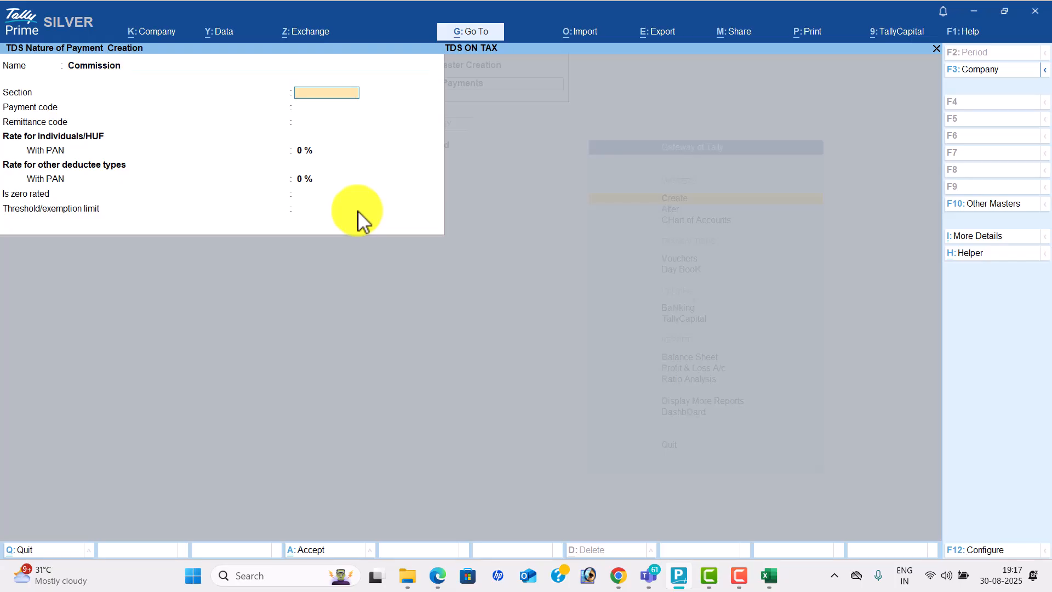
key("alt+Tab")
key("alt+Tab")
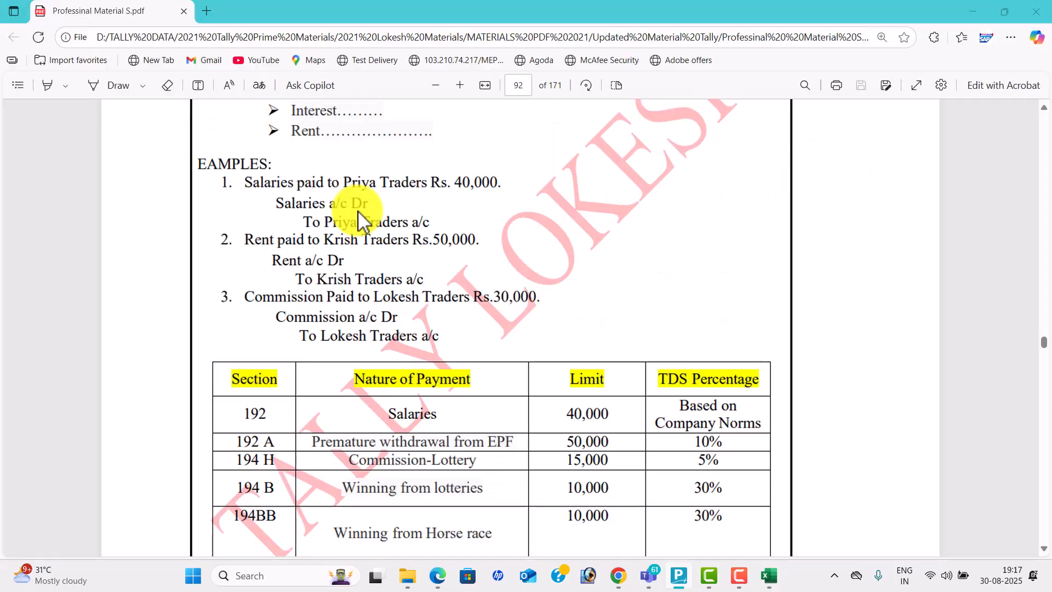
scroll(331, 241, "down", 2)
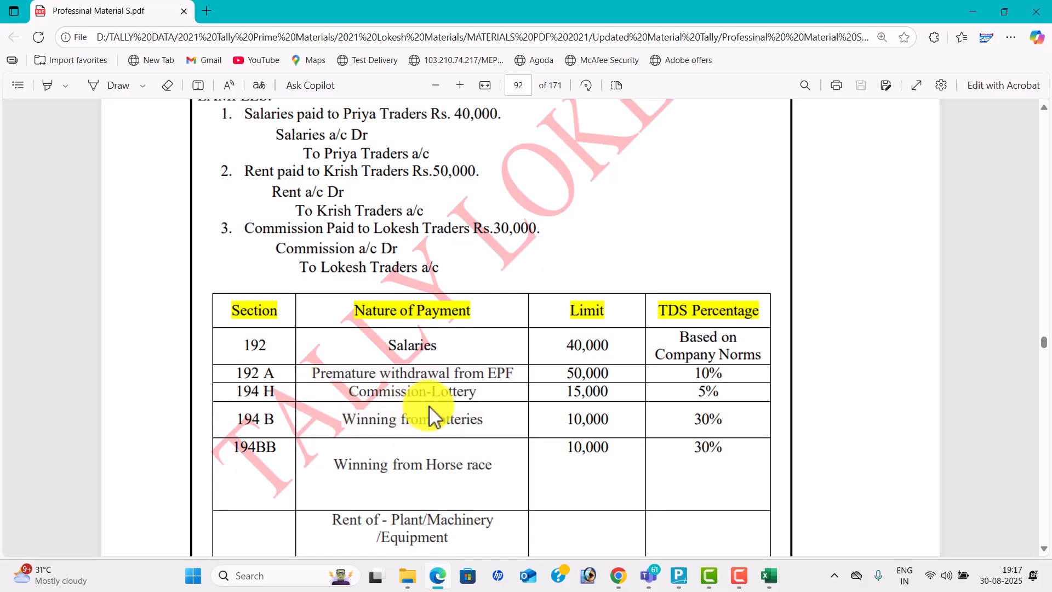
key("alt+Tab")
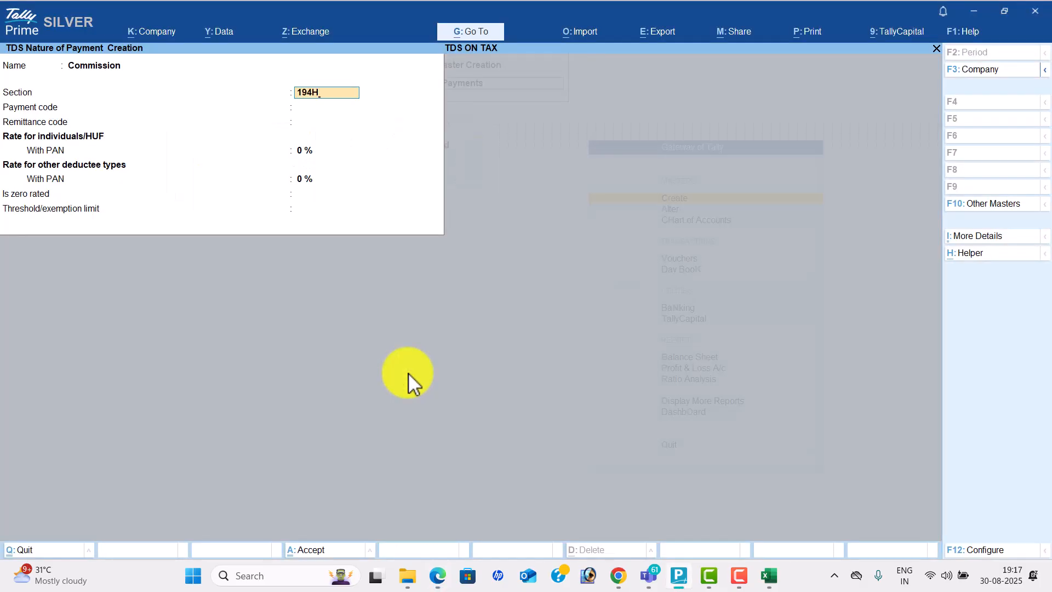
key("Return")
key("Return")
key("Return")
Check the commission rate in the PDF, set the individuals/HUF with-PAN rate to 5%, and save the Commission nature of payment
key("alt+Tab")
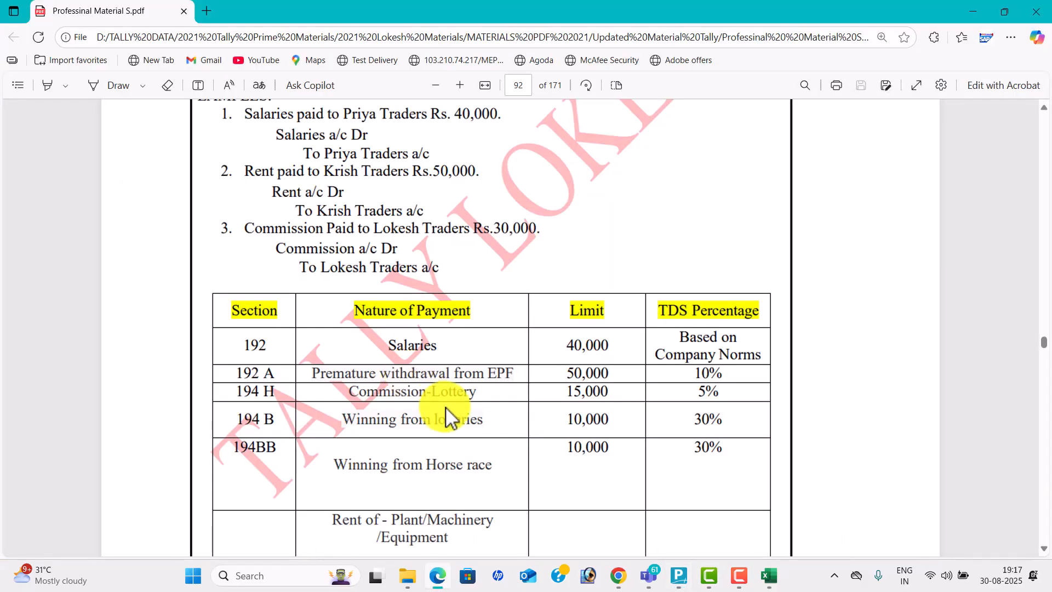
scroll(448, 416, "down", 2)
key("alt+Tab")
key("alt+Tab")
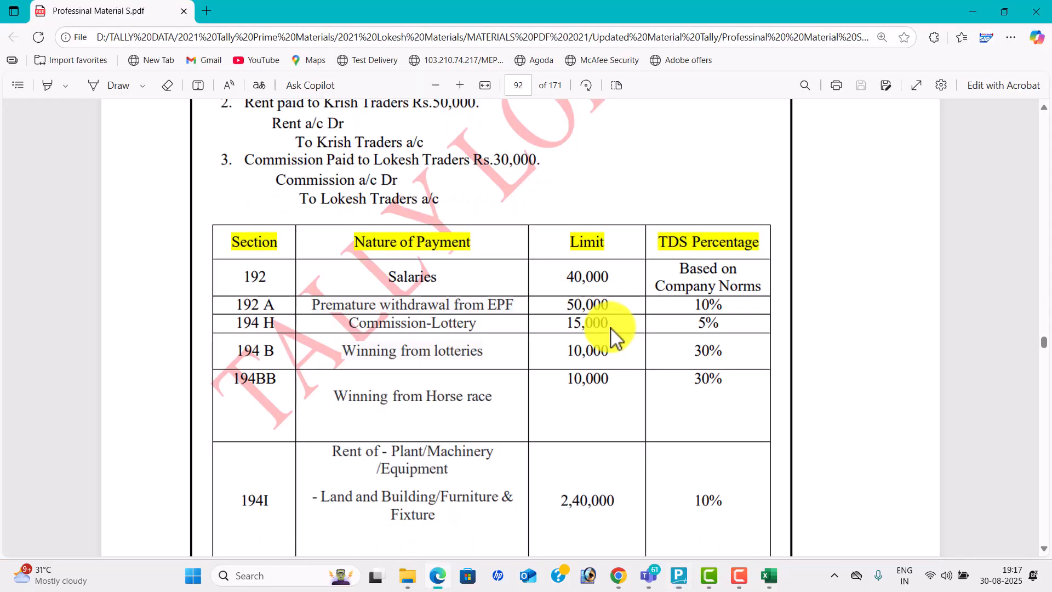
key("alt+Tab")
type("5")
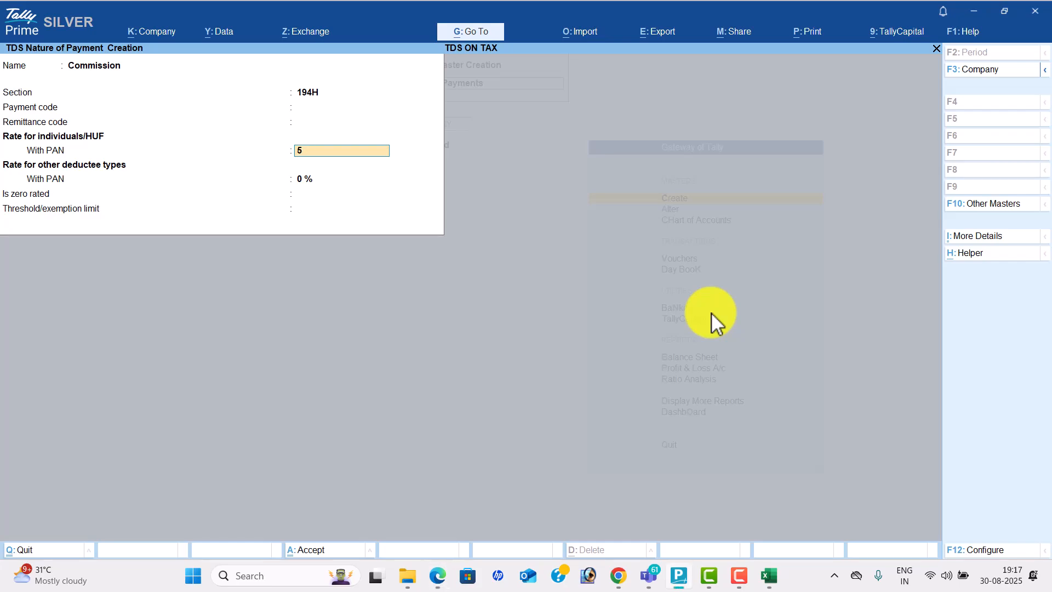
key("Return")
key("Return")
key("Return")
key("Return")
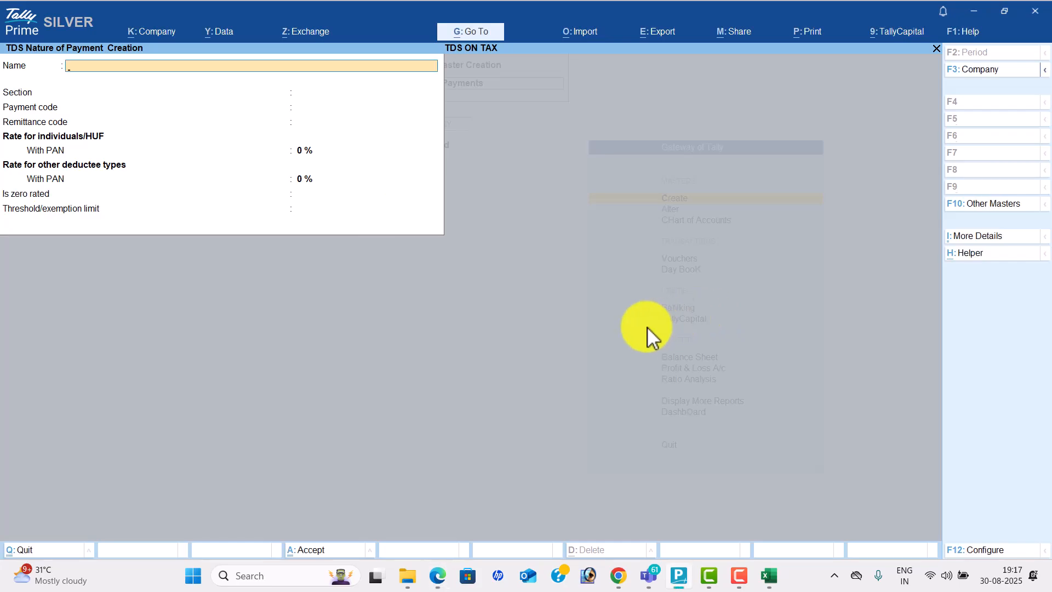
Glance at the PDF's example entries, switch to Chrome, and look up the past search "tds rates in 2025-26" from a new tab
key("alt+Tab")
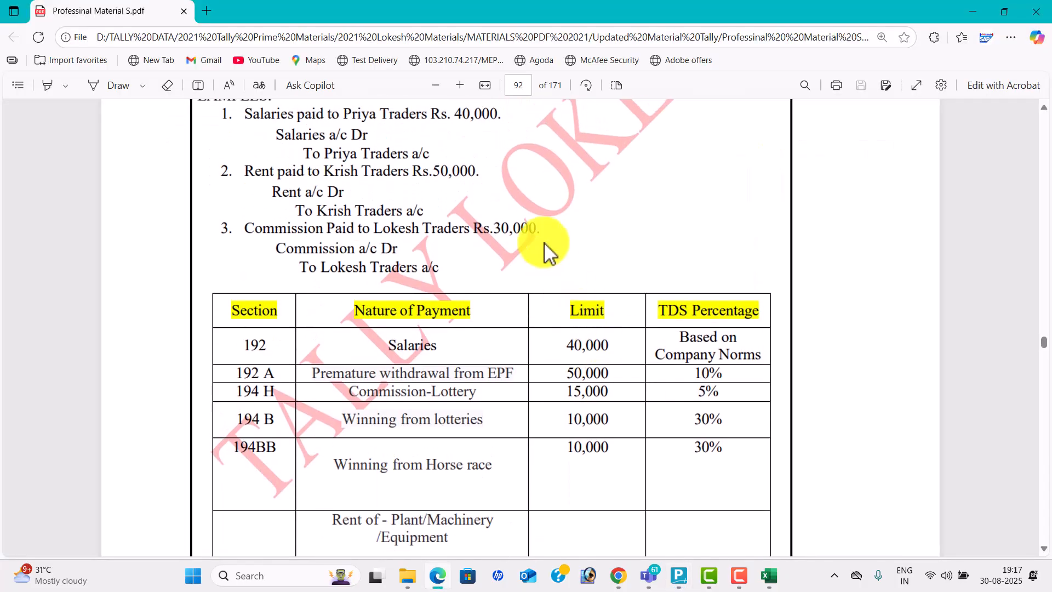
scroll(359, 247, "up", 2)
left_click(618, 575)
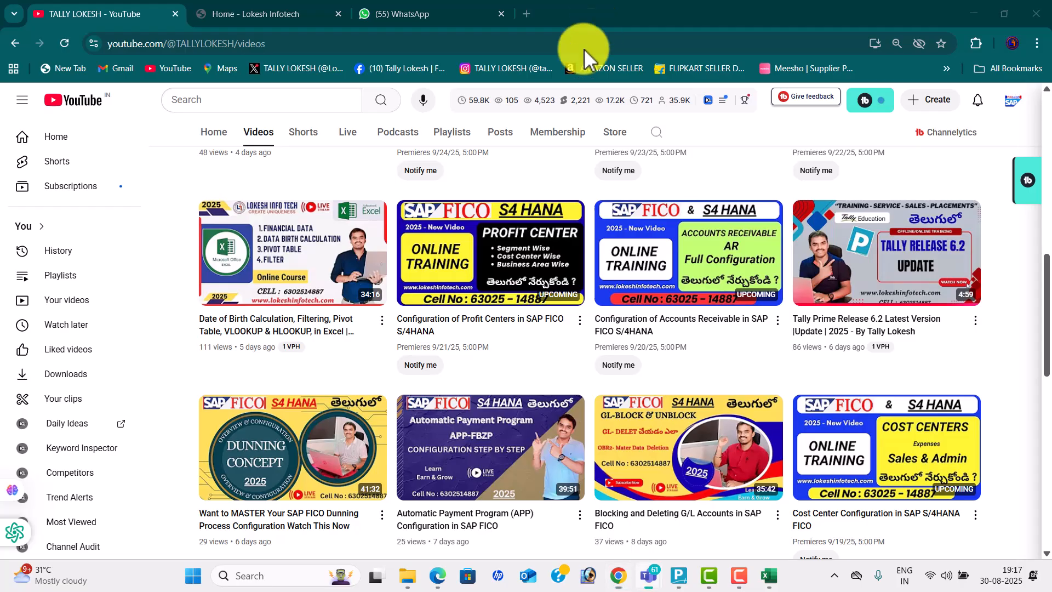
left_click(527, 13)
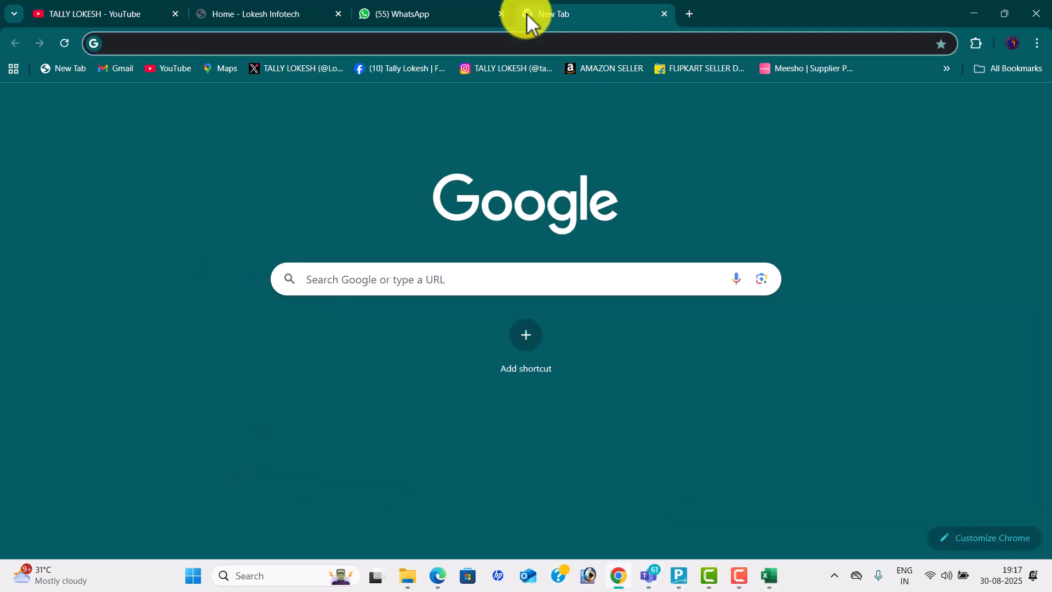
type("TDARA")
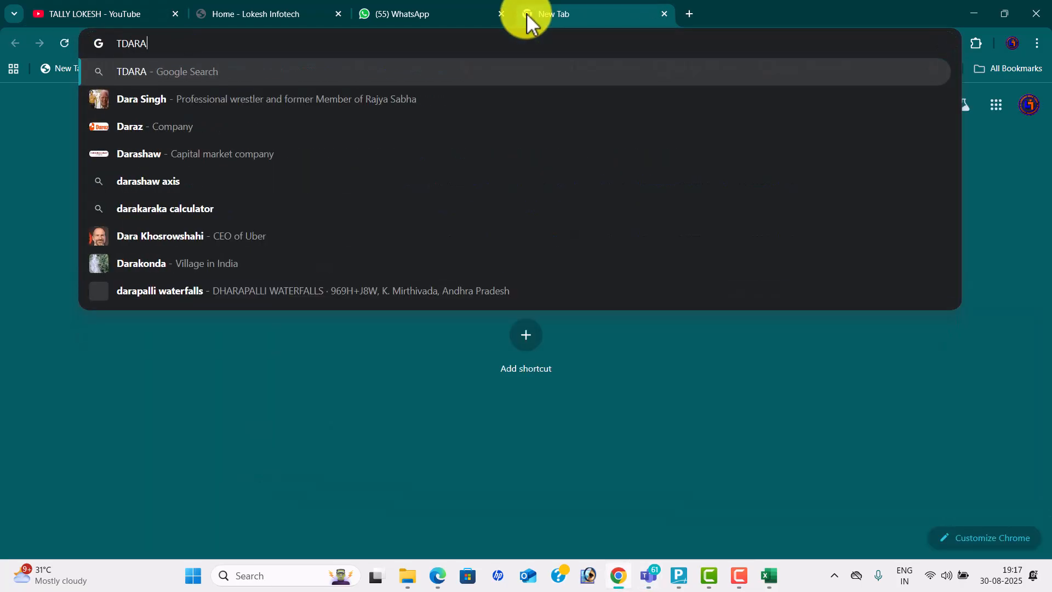
key("BackSpace")
key("BackSpace")
key("BackSpace")
type("S R")
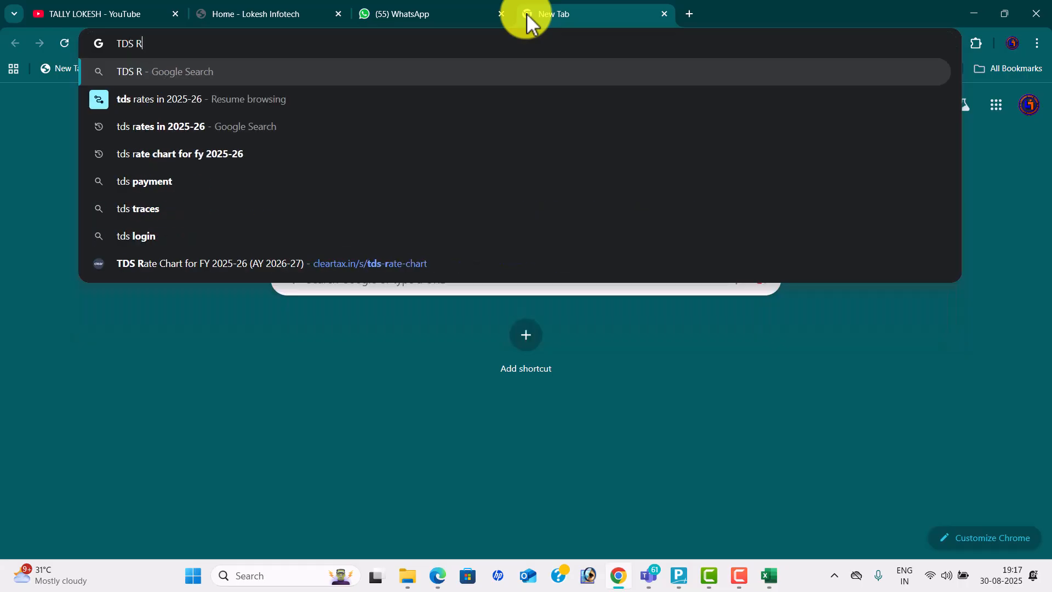
key("Down")
key("Return")
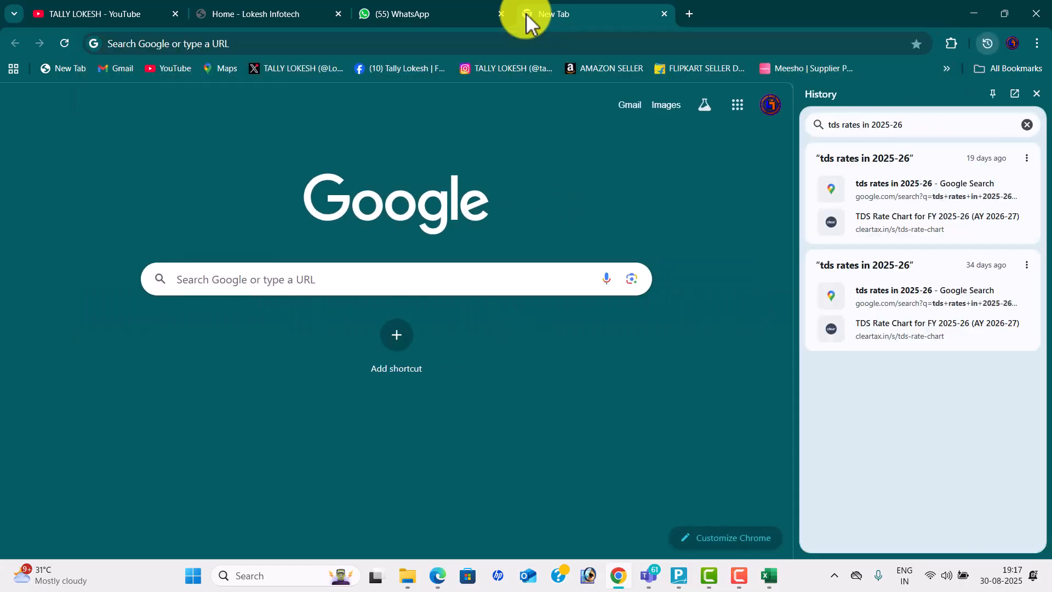
Reopen the Google results for "tds rates in 2025-26" and open ClearTax's TDS Rate Chart for FY 2025-26 (AY 2026-27)
left_click(926, 197)
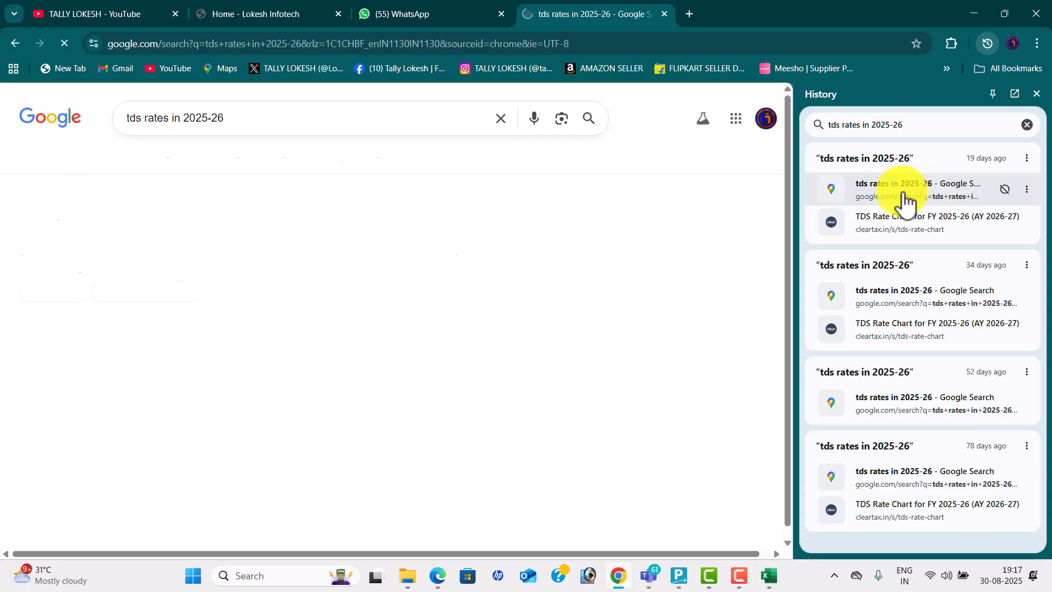
left_click(1037, 94)
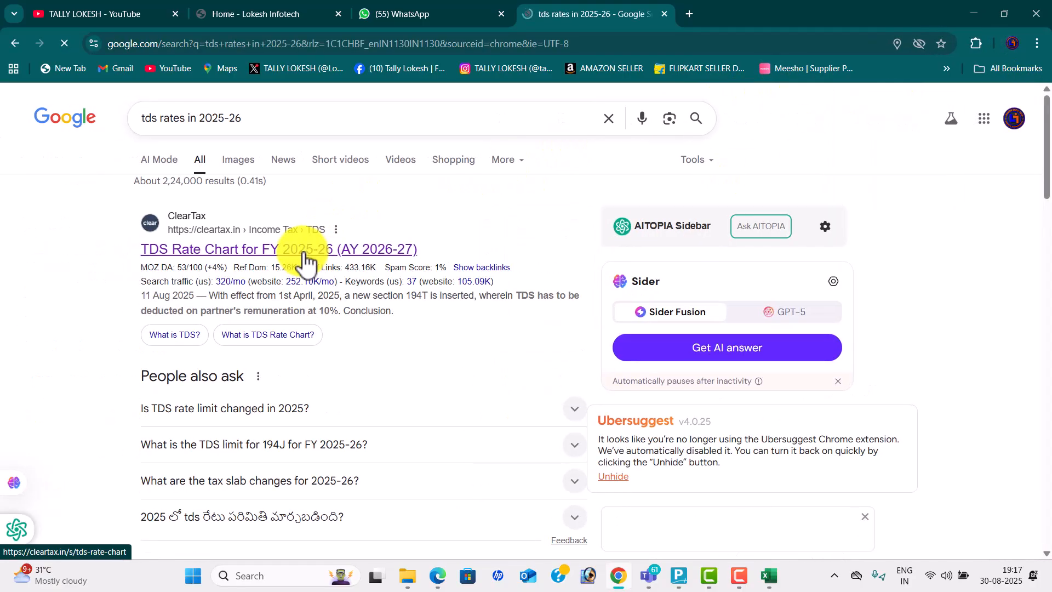
left_click(298, 253)
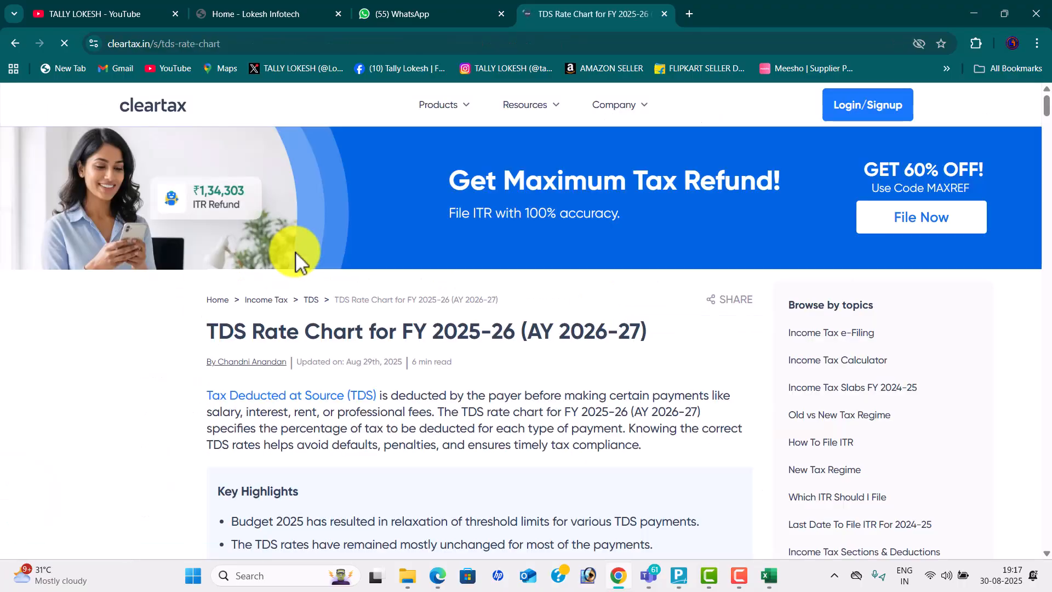
Examine the Budget 2025 table comparing previous and modified TDS threshold limits, including the commission and rent sections
scroll(355, 329, "down", 15)
scroll(356, 330, "down", 5)
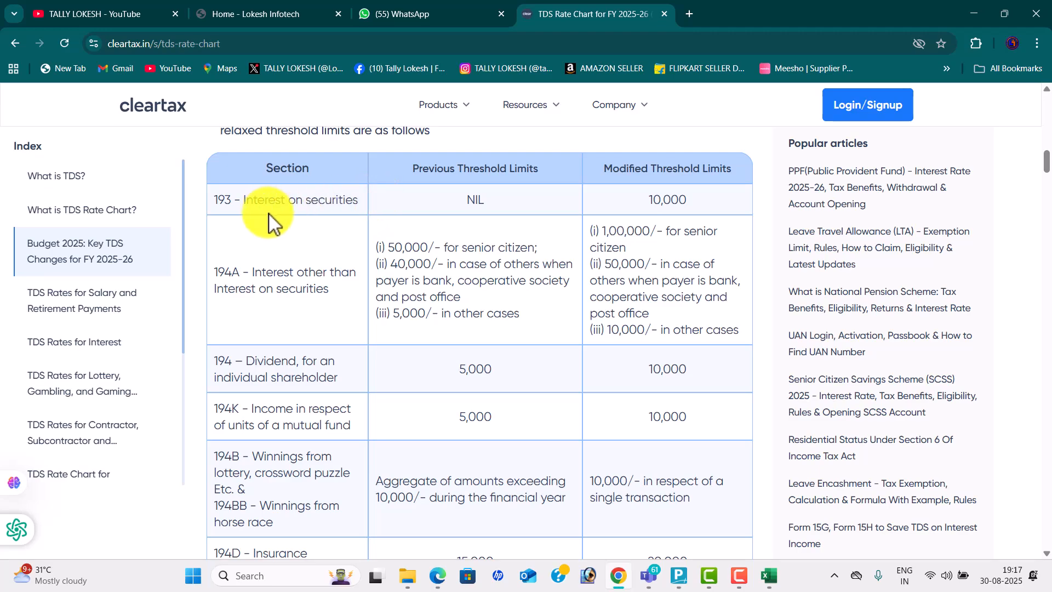
scroll(438, 234, "down", 1)
scroll(443, 237, "down", 1)
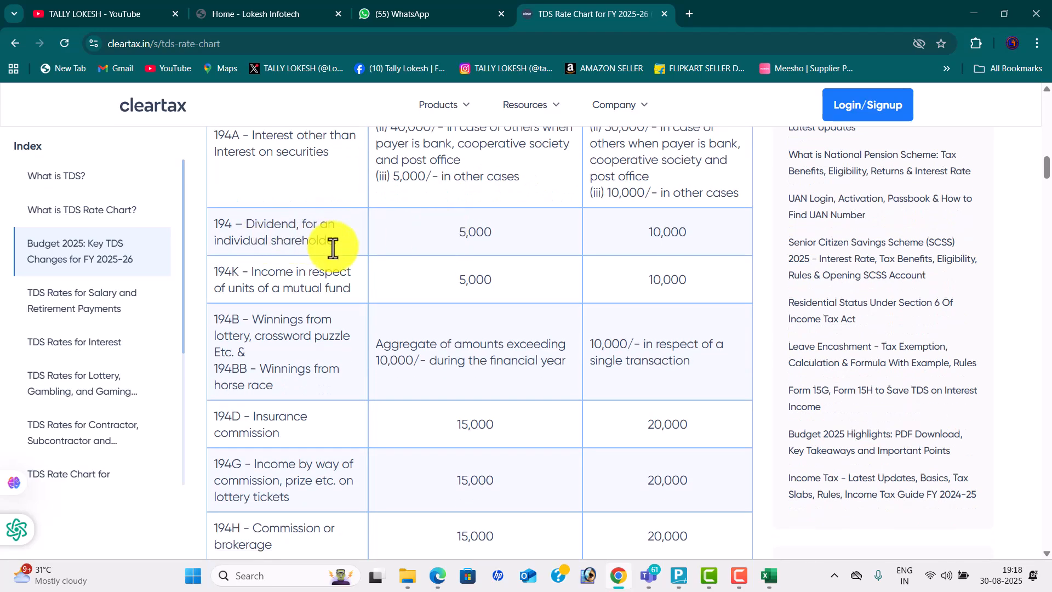
scroll(333, 248, "down", 2)
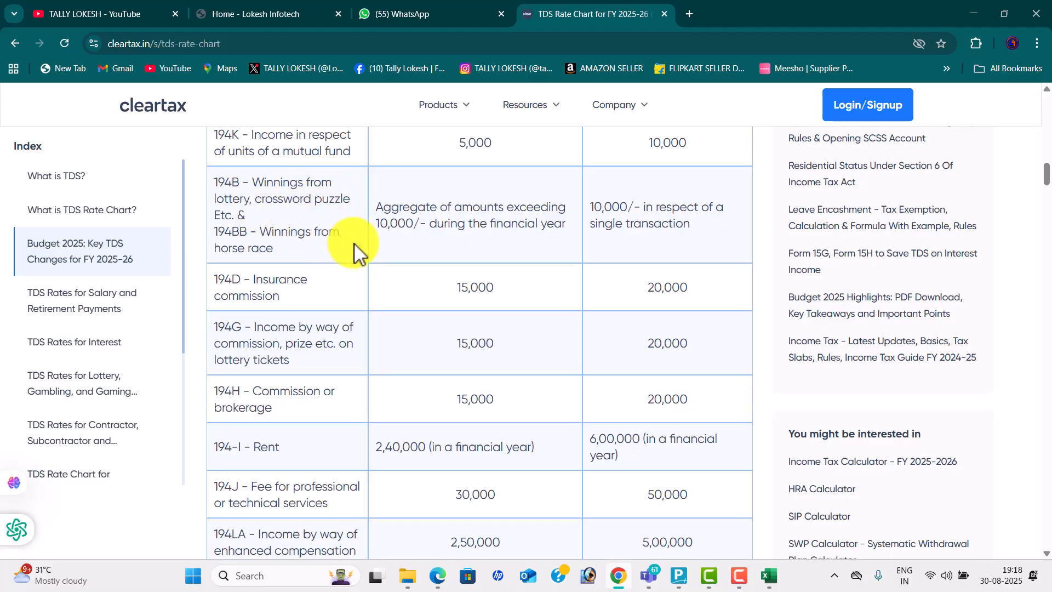
scroll(350, 269, "down", 1)
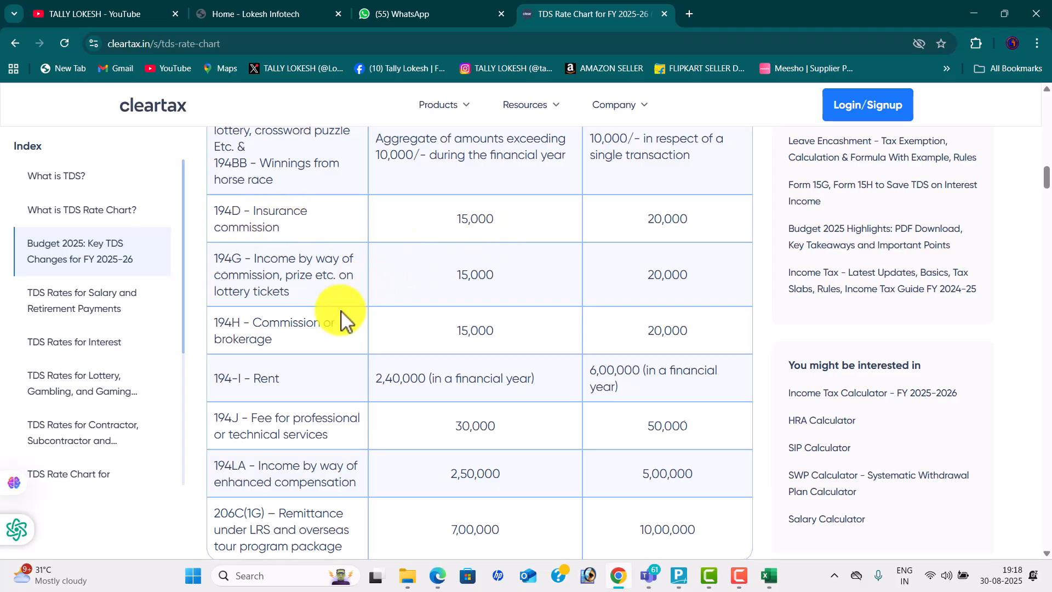
scroll(313, 313, "down", 1)
scroll(340, 321, "down", 1)
Review the TDS rate tables for salary, interest, lottery winnings, contractor and commission payments, professional services and rent
scroll(329, 307, "down", 5)
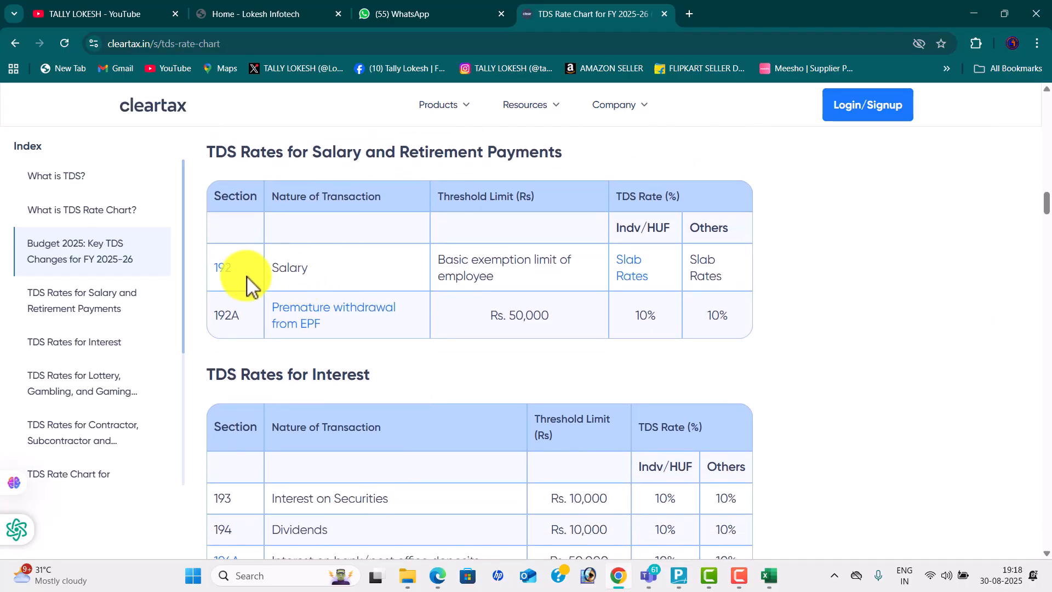
scroll(412, 297, "down", 1)
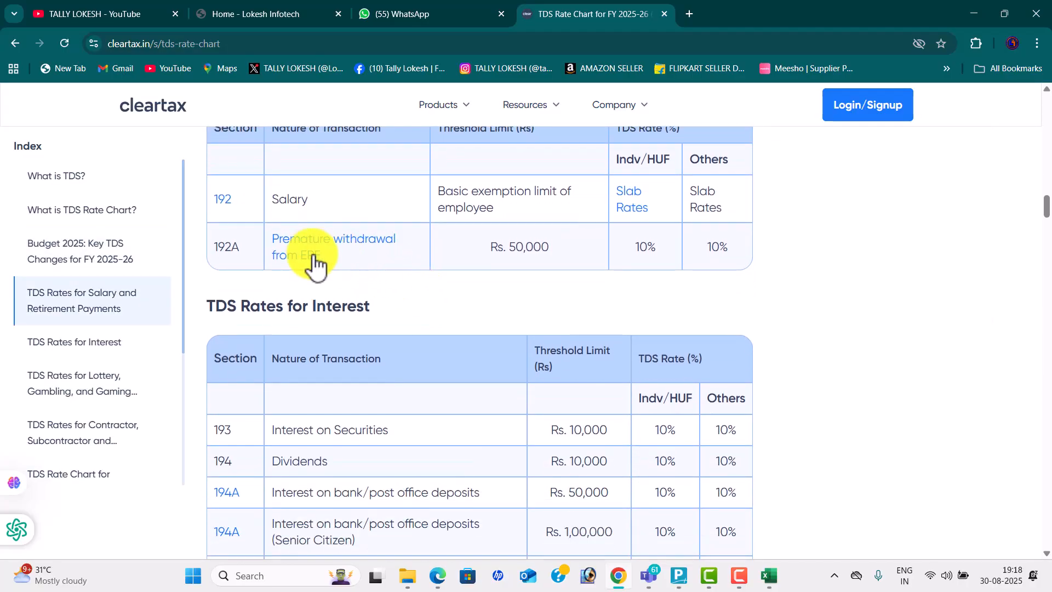
scroll(475, 265, "down", 4)
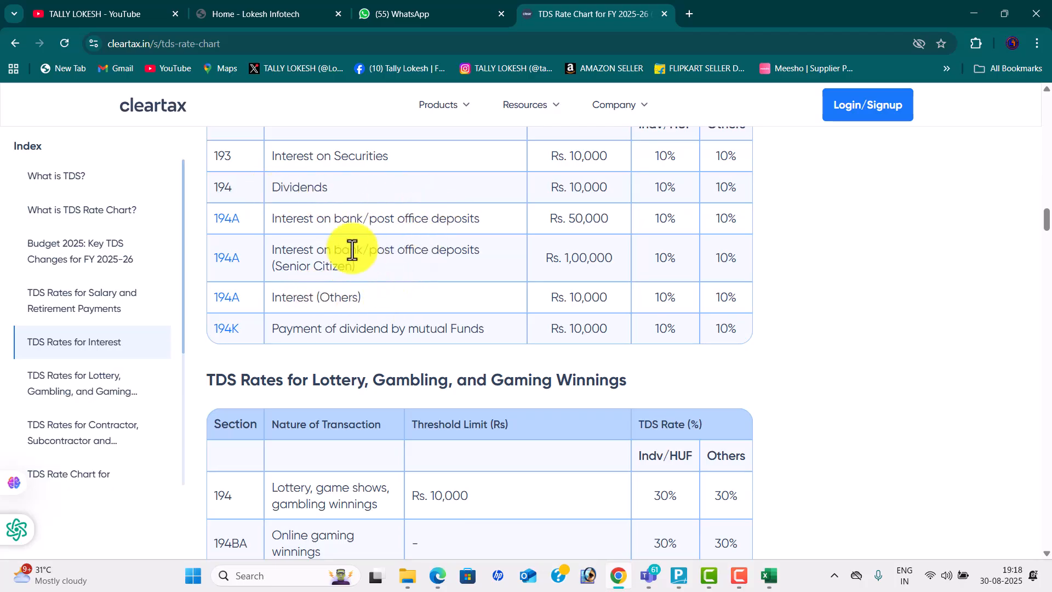
scroll(430, 250, "down", 3)
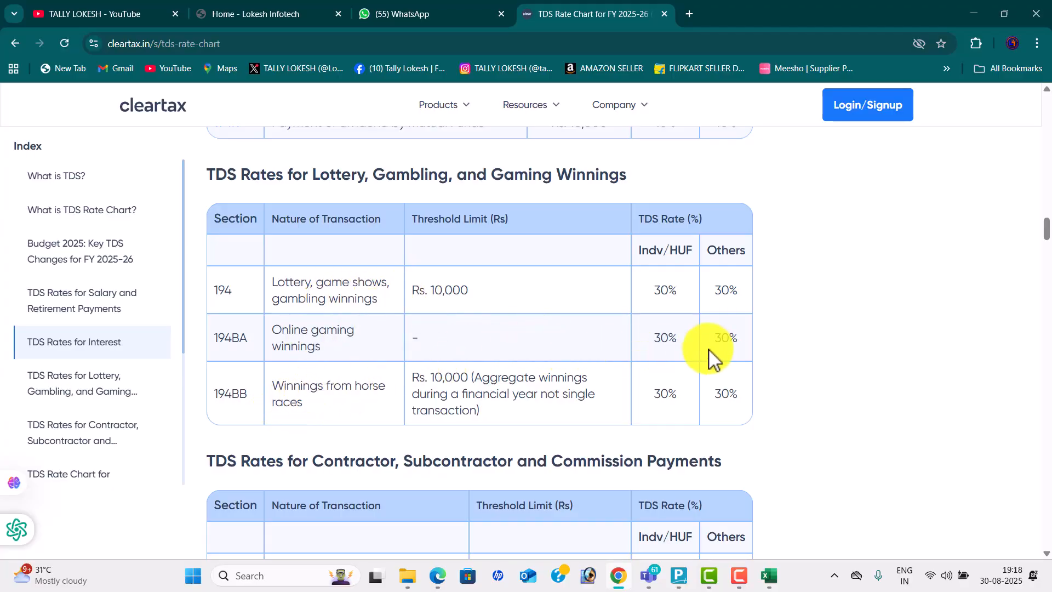
scroll(720, 356, "down", 5)
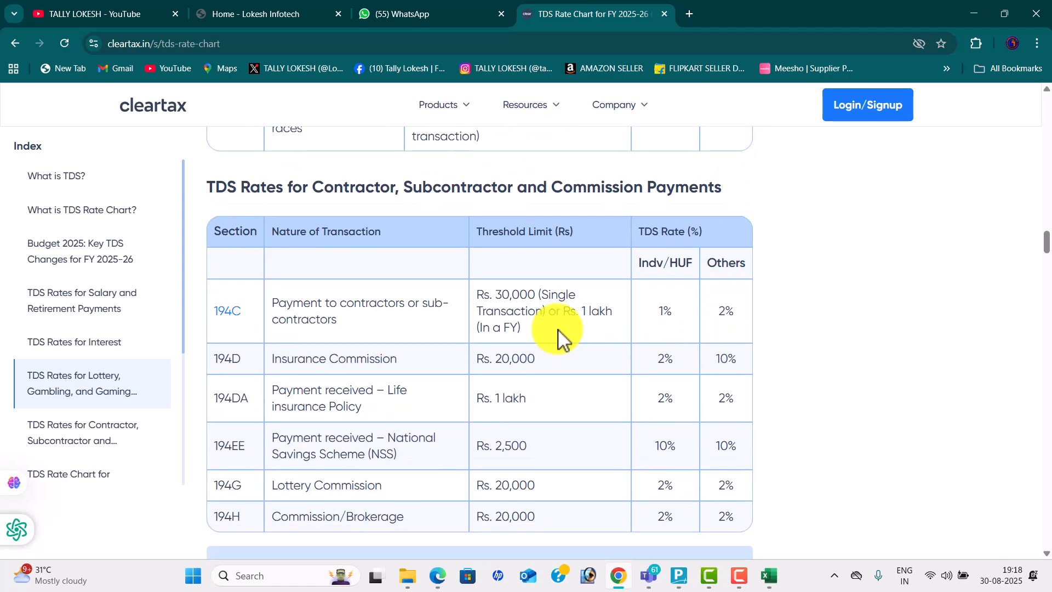
scroll(548, 329, "down", 3)
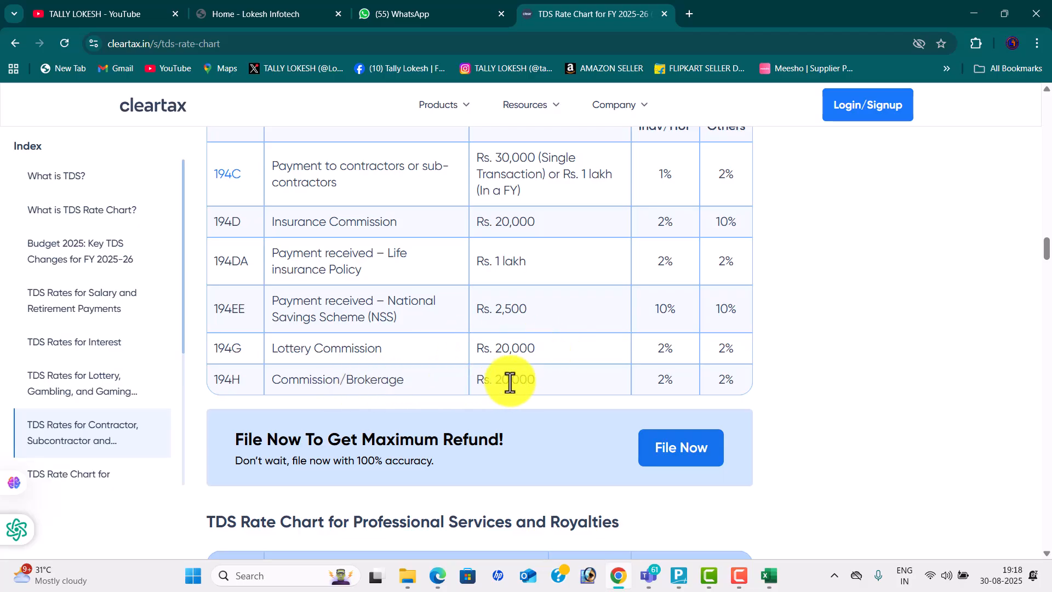
scroll(436, 337, "down", 3)
scroll(436, 337, "down", 12)
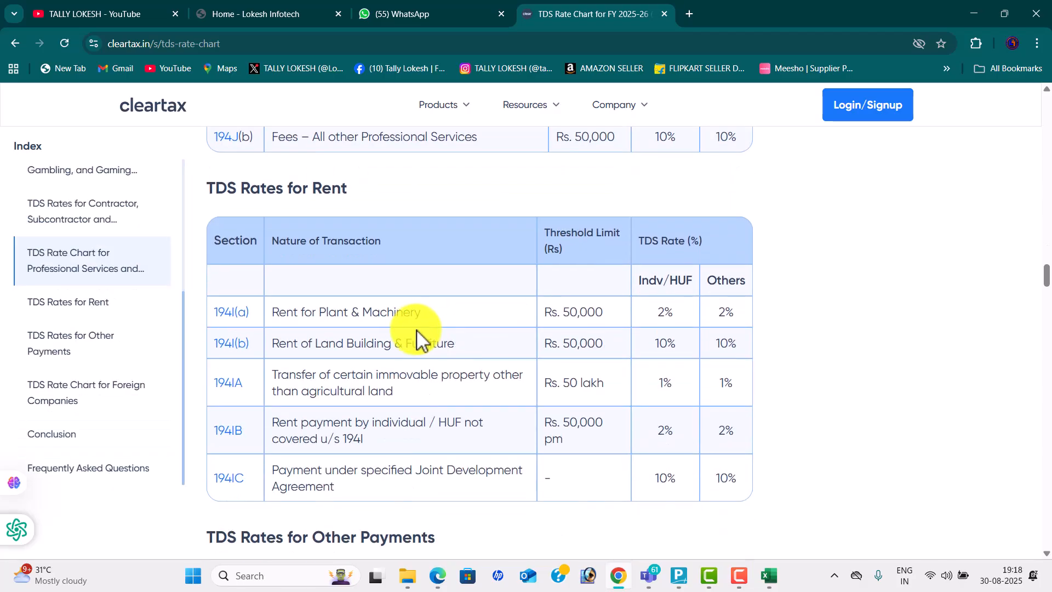
scroll(420, 327, "down", 3)
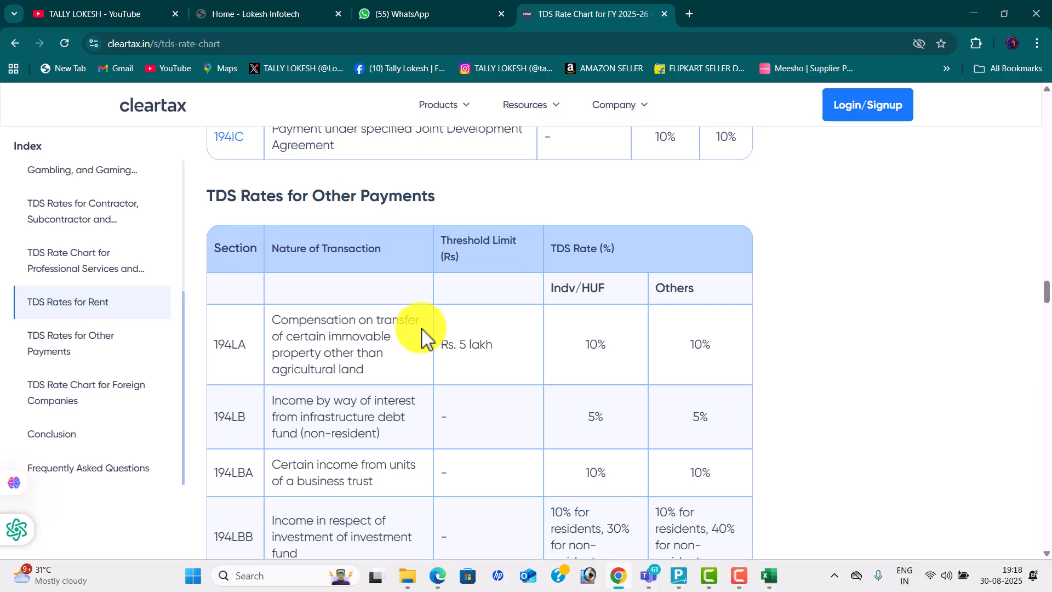
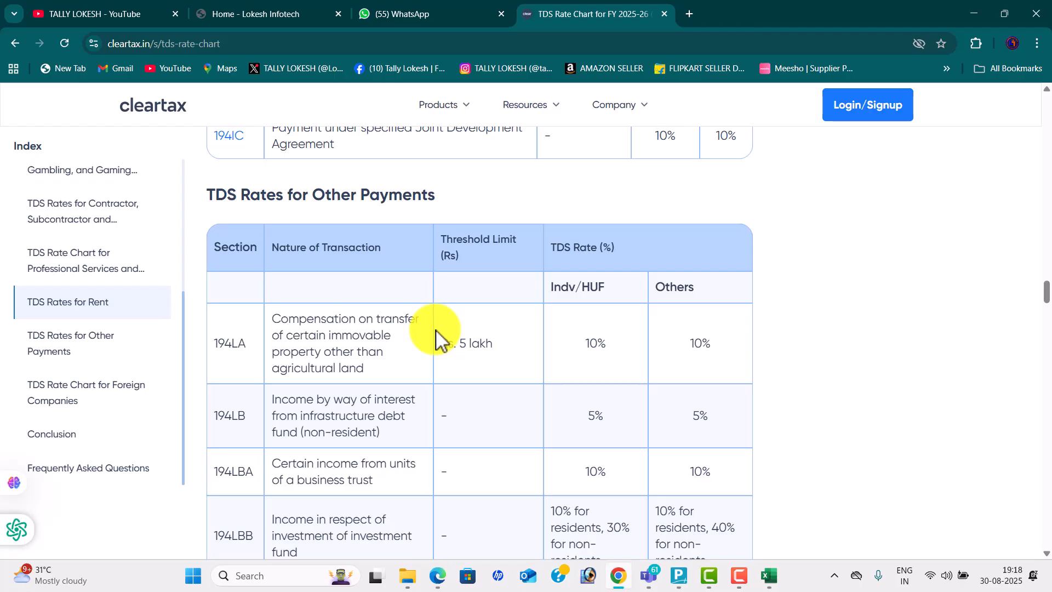
Review the TDS rates for other payments, the note on missing PAN, and the rate chart for foreign companies
scroll(438, 337, "down", 5)
scroll(447, 337, "down", 2)
scroll(448, 329, "down", 2)
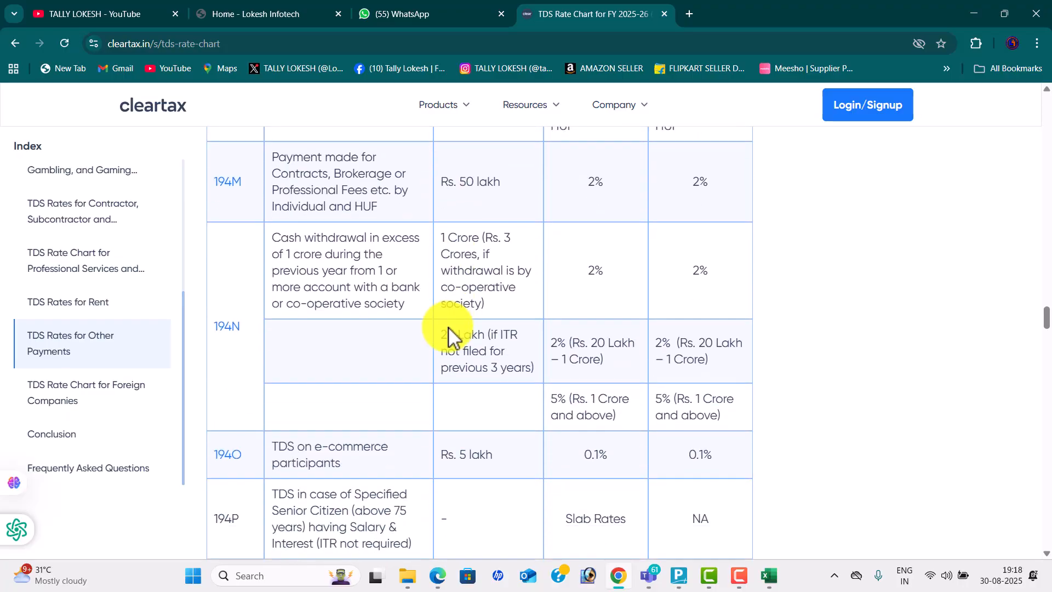
scroll(441, 321, "down", 2)
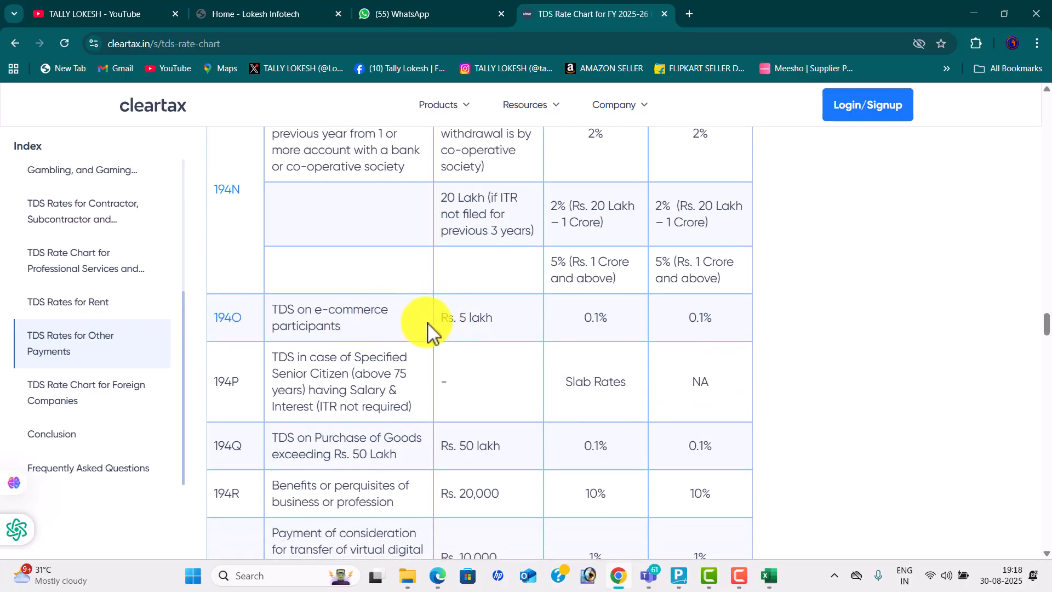
scroll(428, 328, "down", 2)
scroll(588, 332, "down", 4)
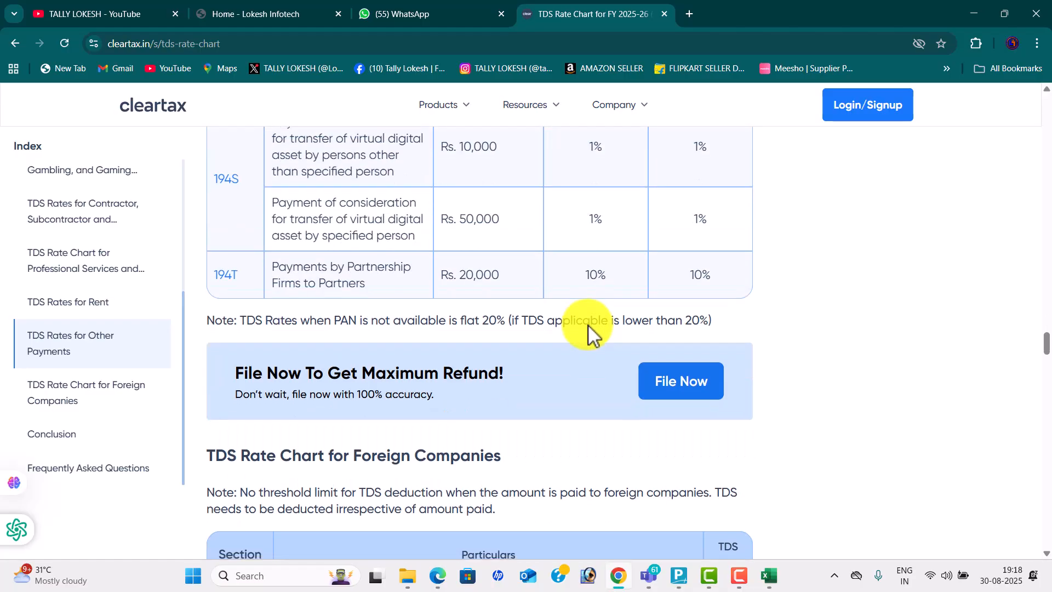
scroll(585, 326, "down", 4)
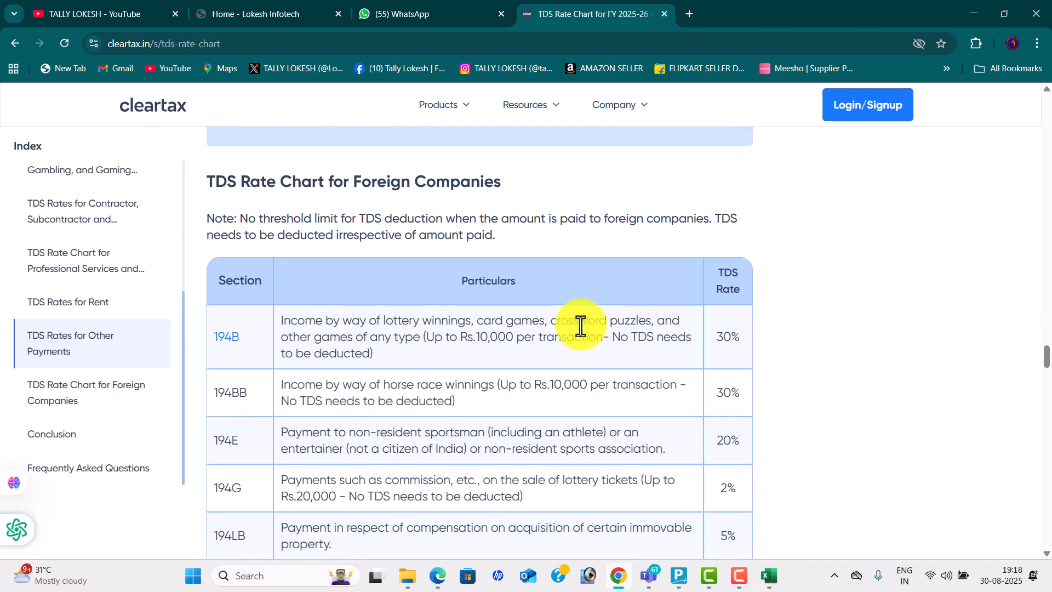
scroll(580, 326, "up", 10)
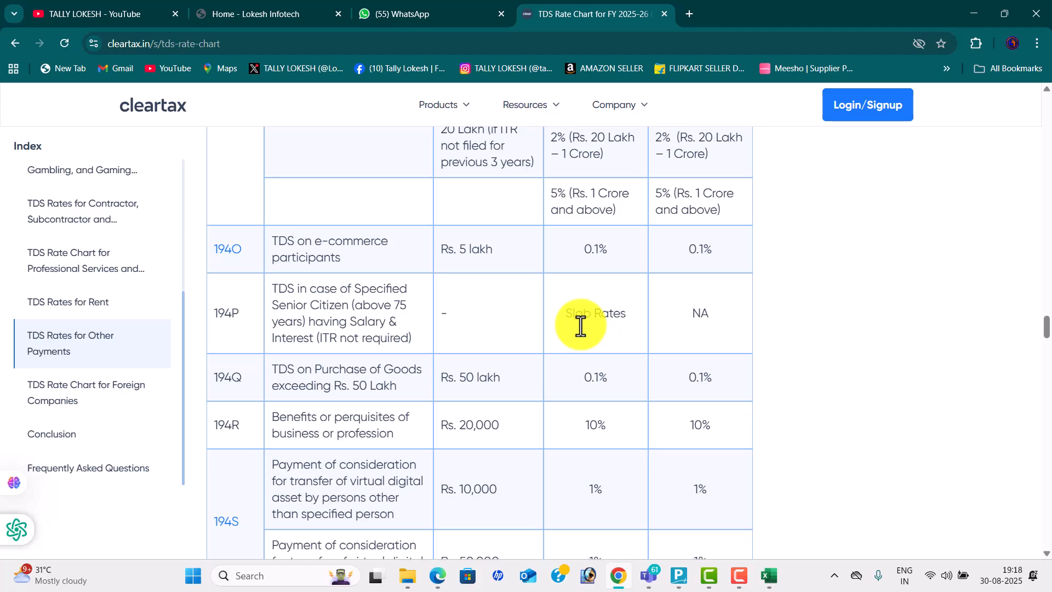
Return to TallyPrime, quit the blank nature of payment creation form, and start creating a new ledger
key("alt+Tab")
key("alt+Tab")
key("alt+Tab")
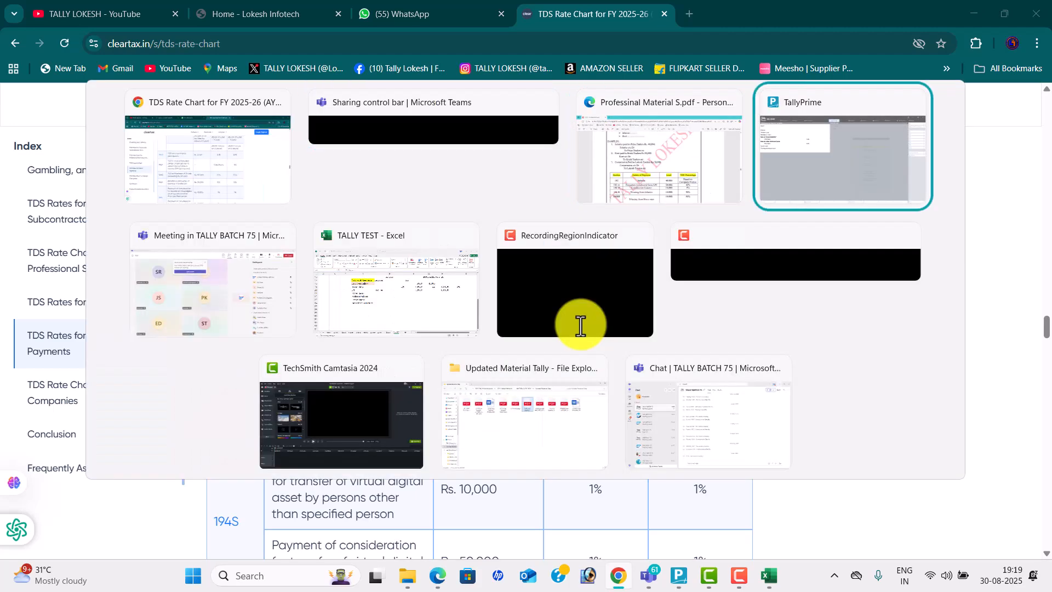
key("Escape")
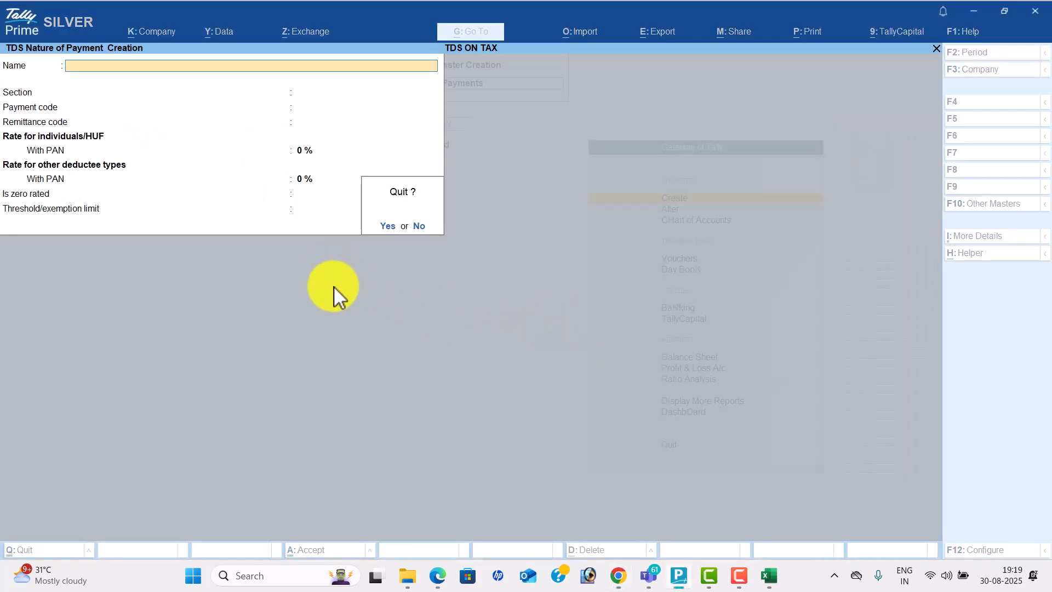
key("y")
key("Up")
key("Up")
key("Up")
key("Up")
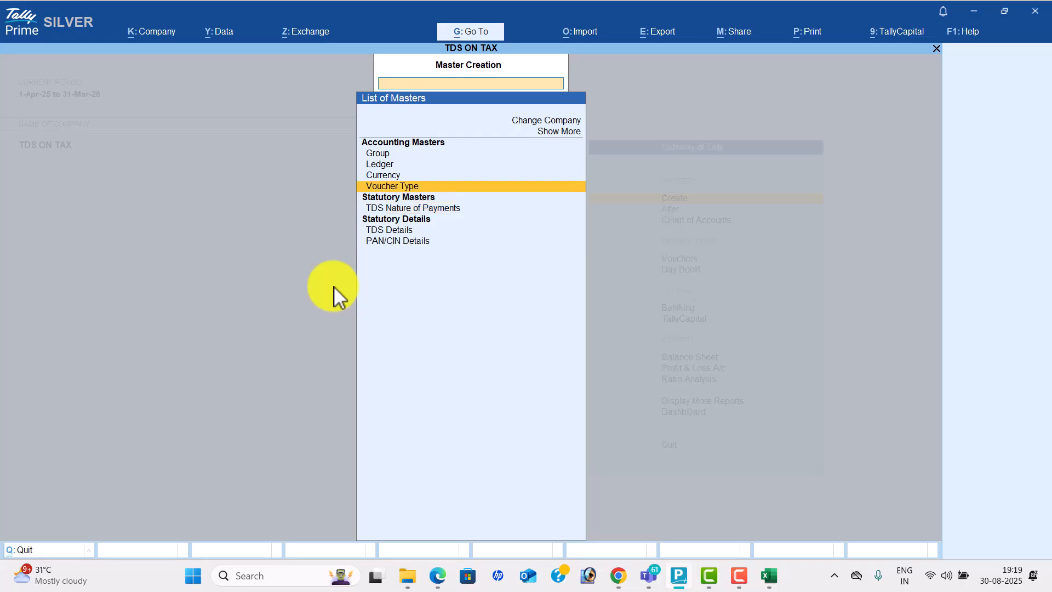
key("Return")
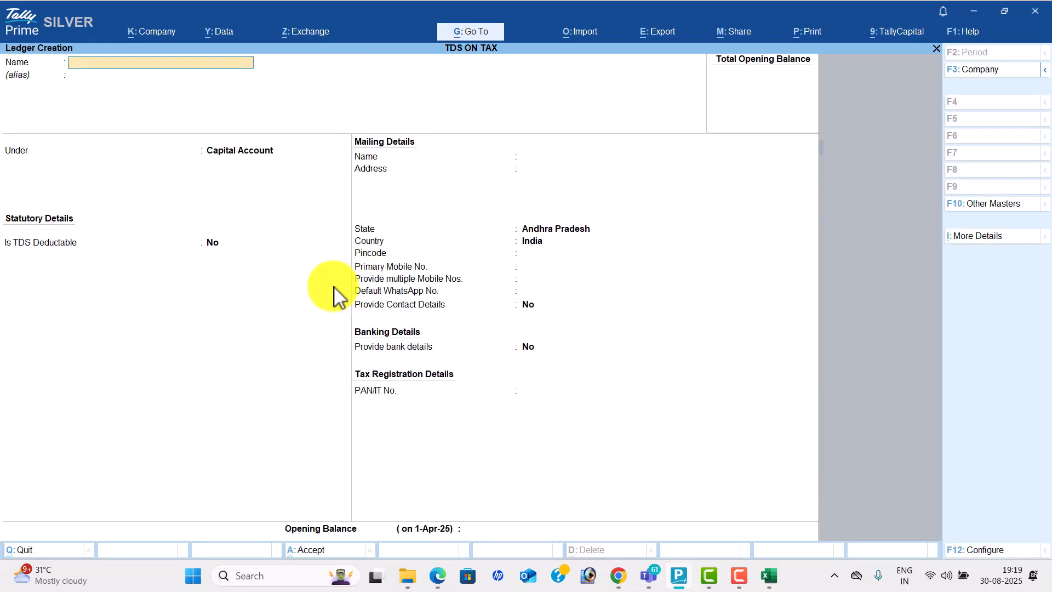
Switch to the PDF material in Edge and review the example entries for salaries, rent and commission payments
key("alt+Tab")
key("alt+Tab")
key("alt+Tab")
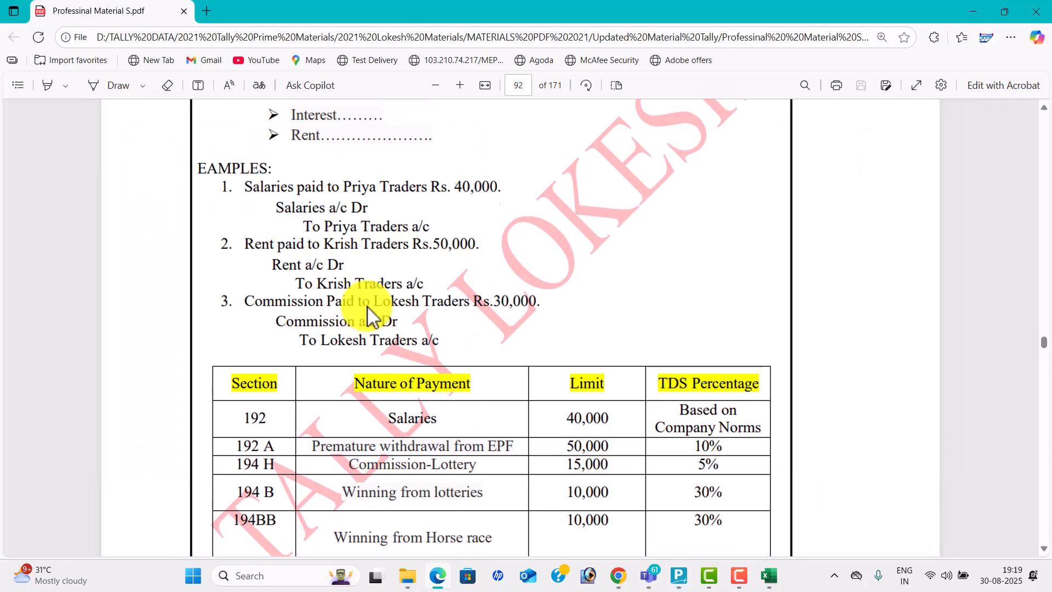
scroll(373, 316, "up", 2)
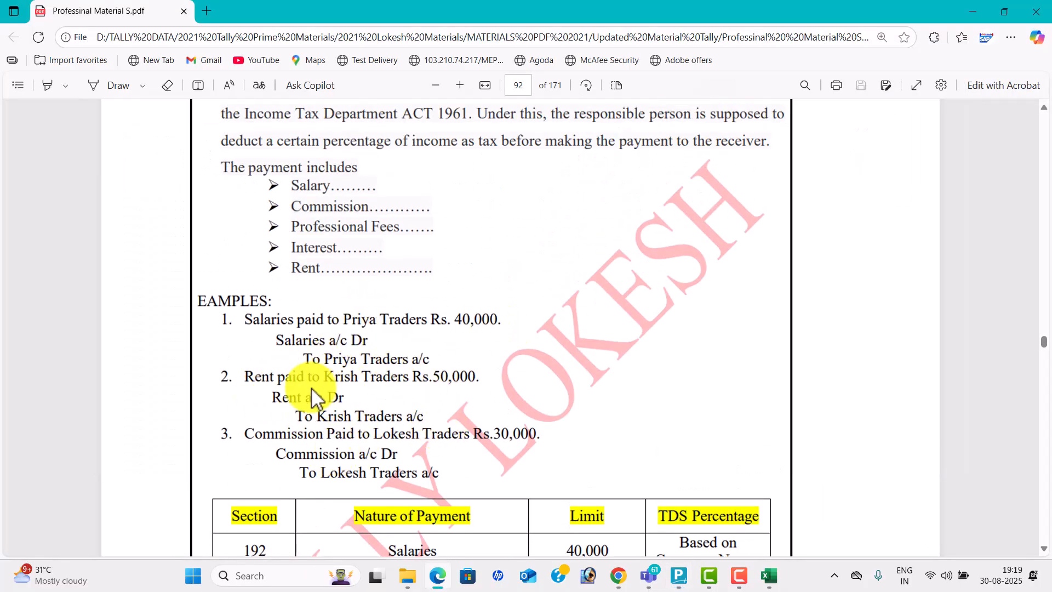
Return to TallyPrime and name the new ledger Salaries, under Indirect Expenses, with the ledger type Not Applicable
key("alt+Tab")
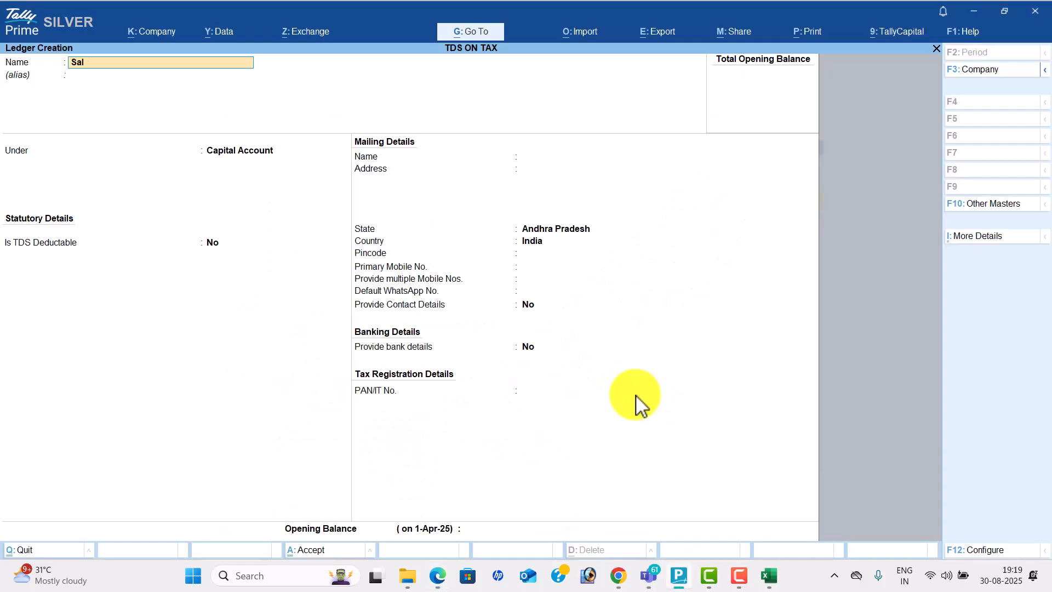
key("Return")
type("ind")
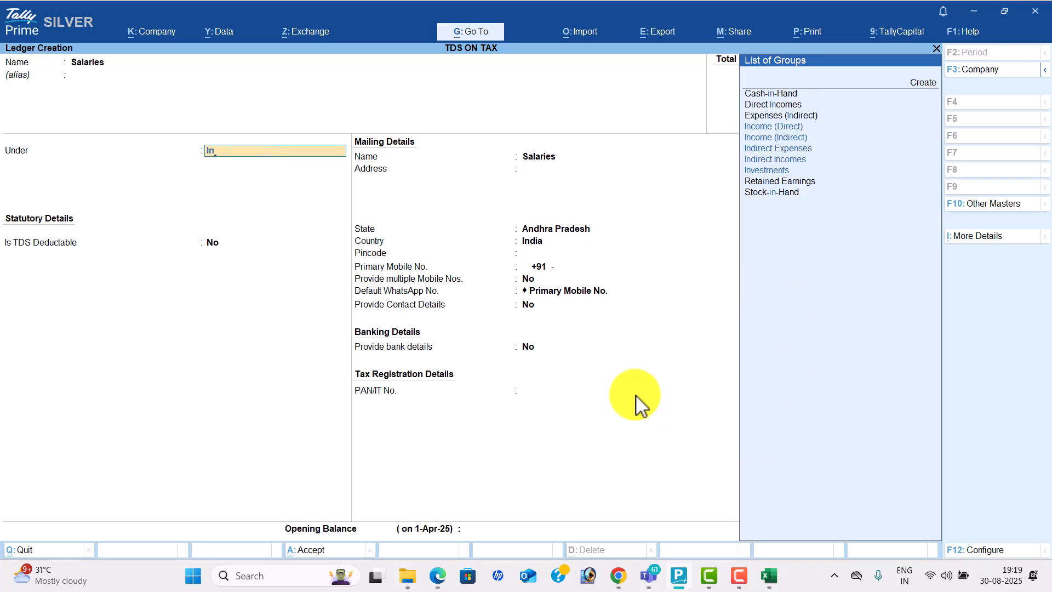
key("Return")
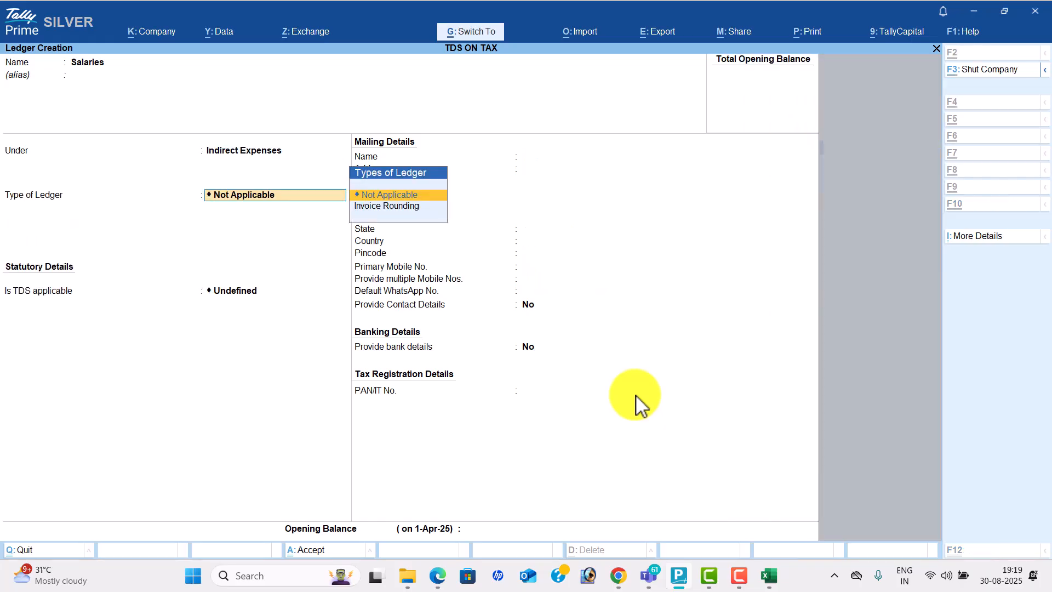
key("Return")
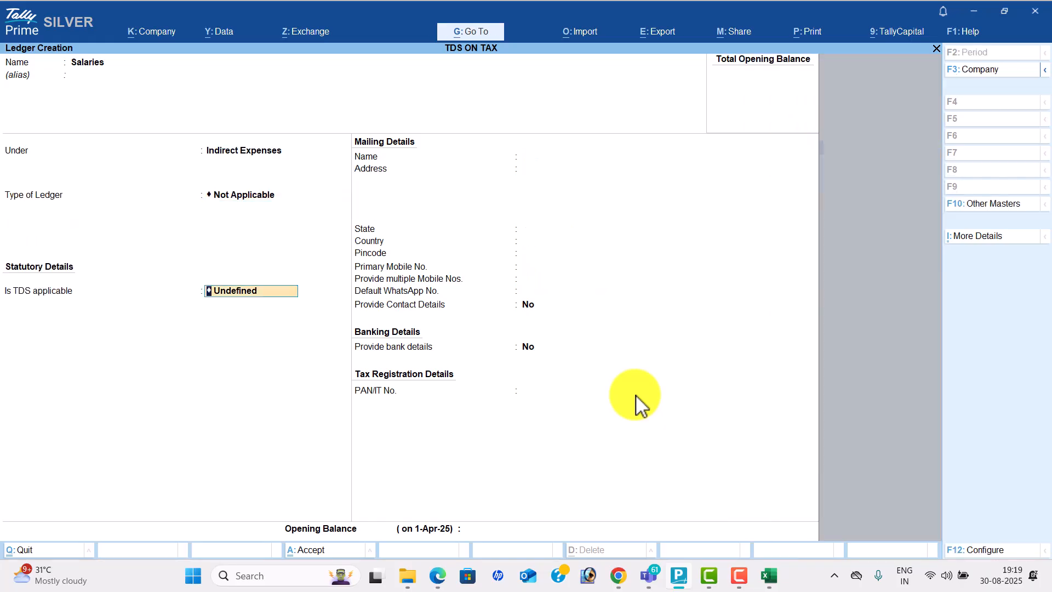
Make TDS applicable on the Salaries ledger with Salaries as the nature of payment, and save the ledger
key("Up")
key("Up")
key("Return")
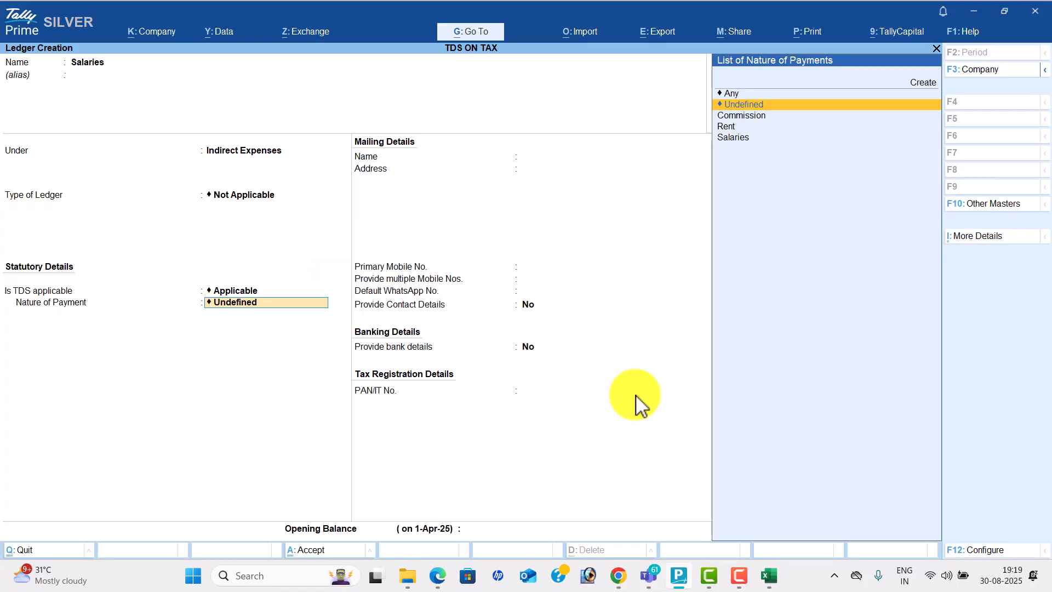
key("Down")
key("Down")
key("Down")
key("Return")
key("Return")
key("Return")
key("Return")
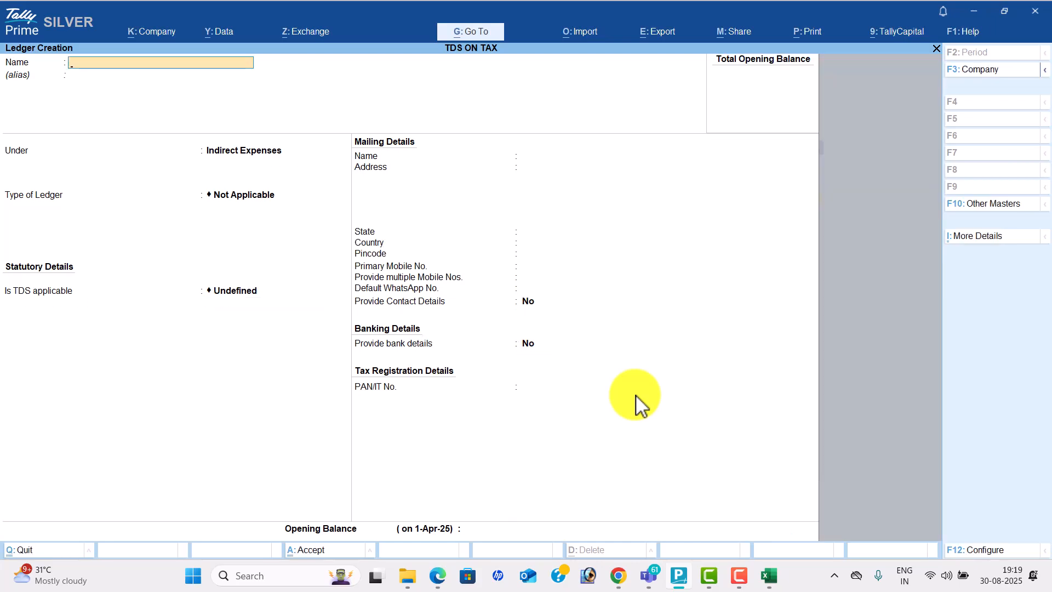
Create a Rent ledger under Indirect Expenses with TDS applicable and Rent as the nature of payment
key("Return")
key("Return")
key("Return")
key("Return")
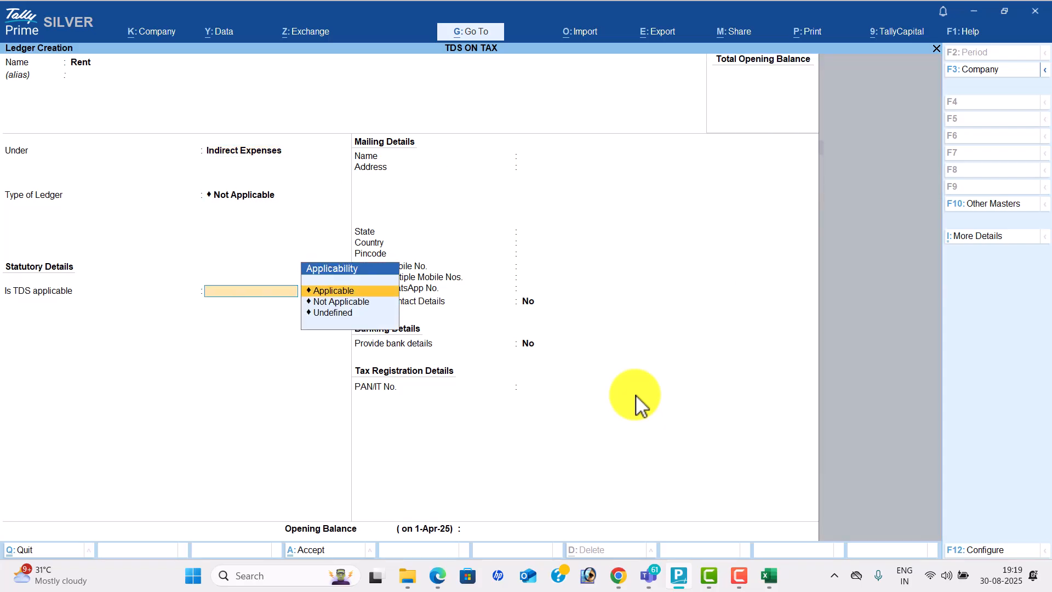
key("Return")
key("Down")
key("Down")
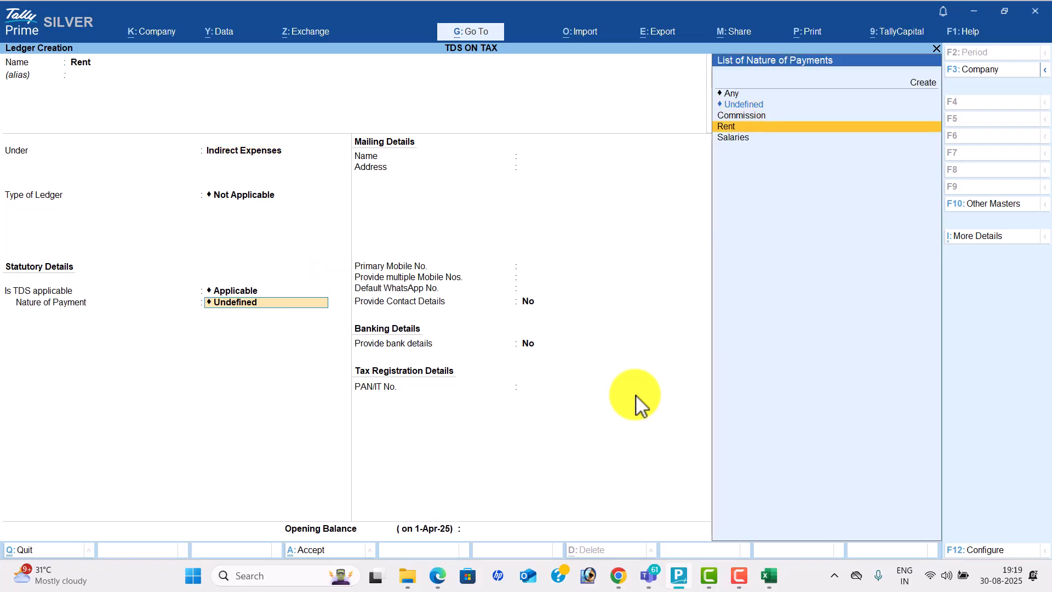
key("Return")
key("Return")
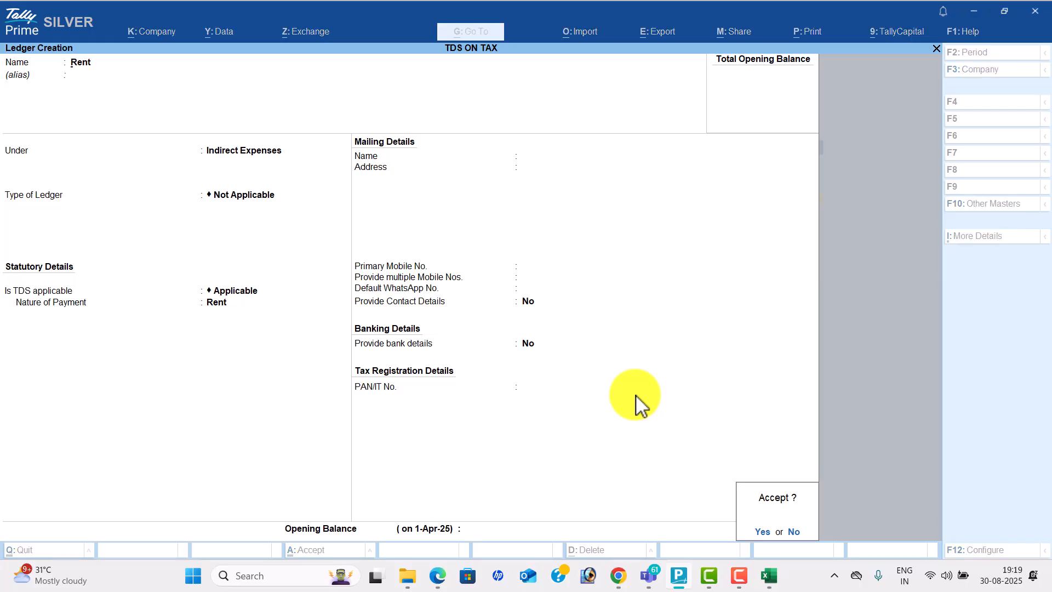
key("Return")
Create a Commission ledger under Indirect Expenses with TDS applicable and Commission as the nature of payment
type("Commiss")
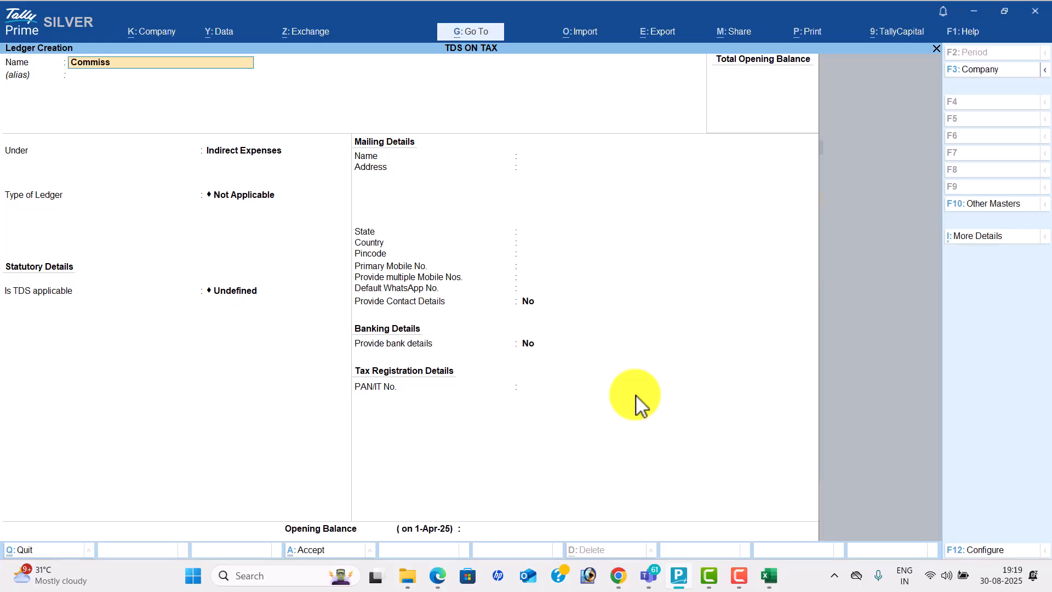
type("ion")
key("Return")
key("Return")
key("Return")
key("Return")
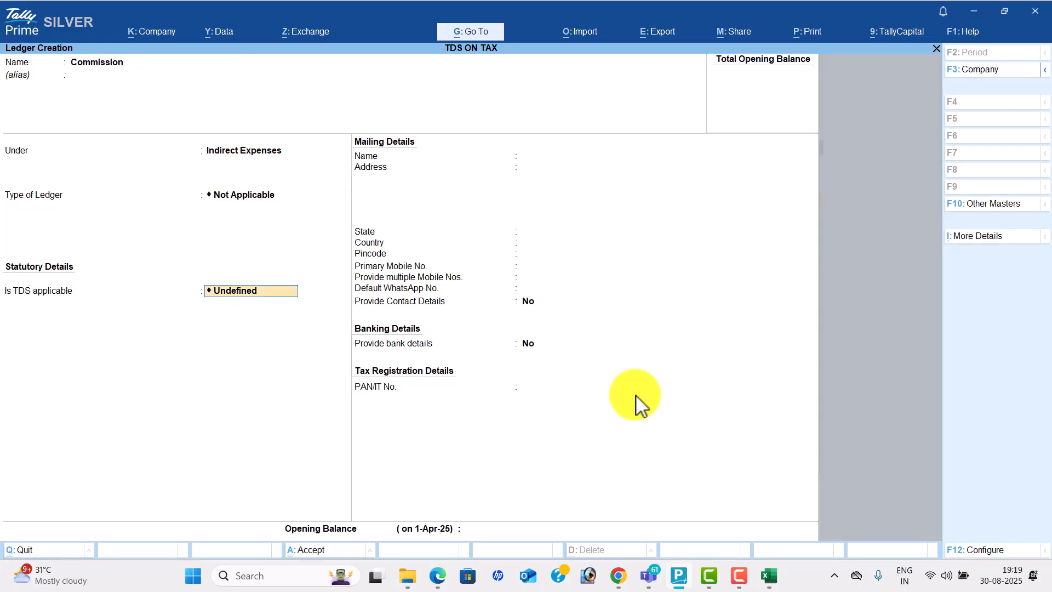
key("Return")
key("Down")
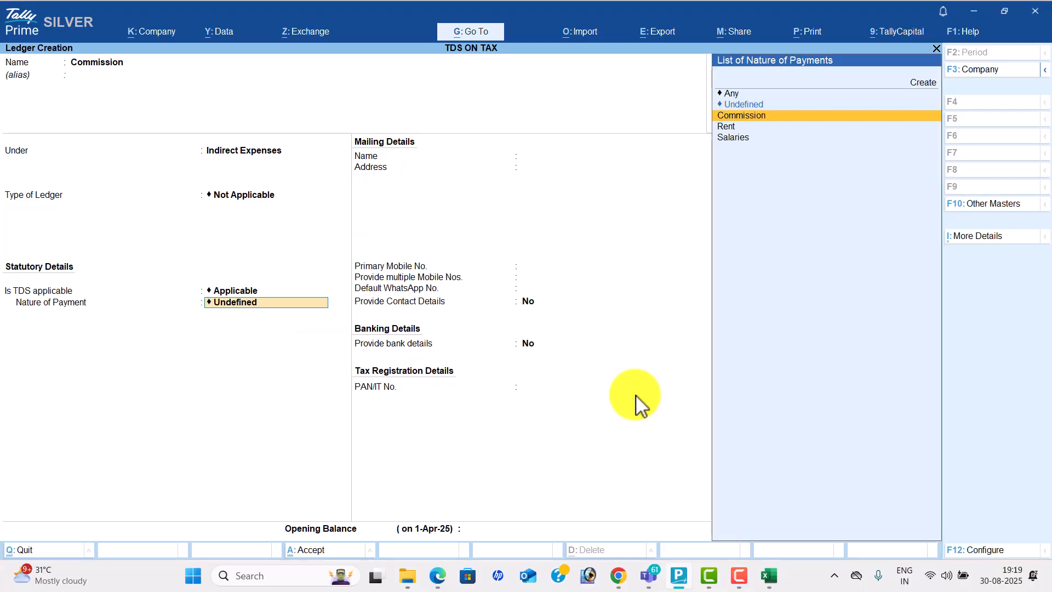
key("Return")
key("Return")
key("Return")
key("Return")
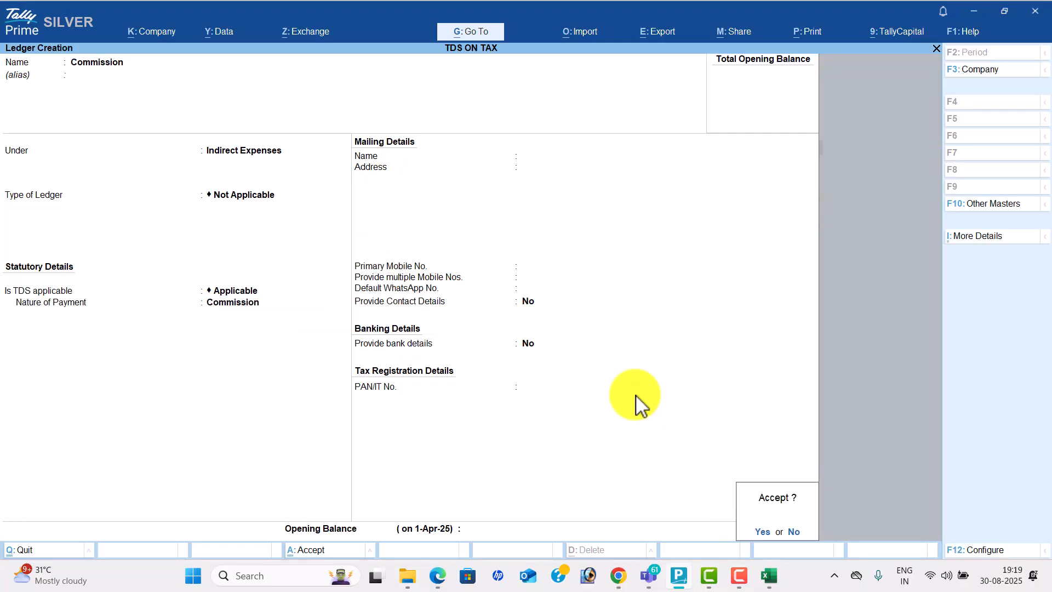
Name the next new ledger Priya Traders and place it under Sundry Creditors, keeping the default bill-by-bill settings
type("Priya Traders")
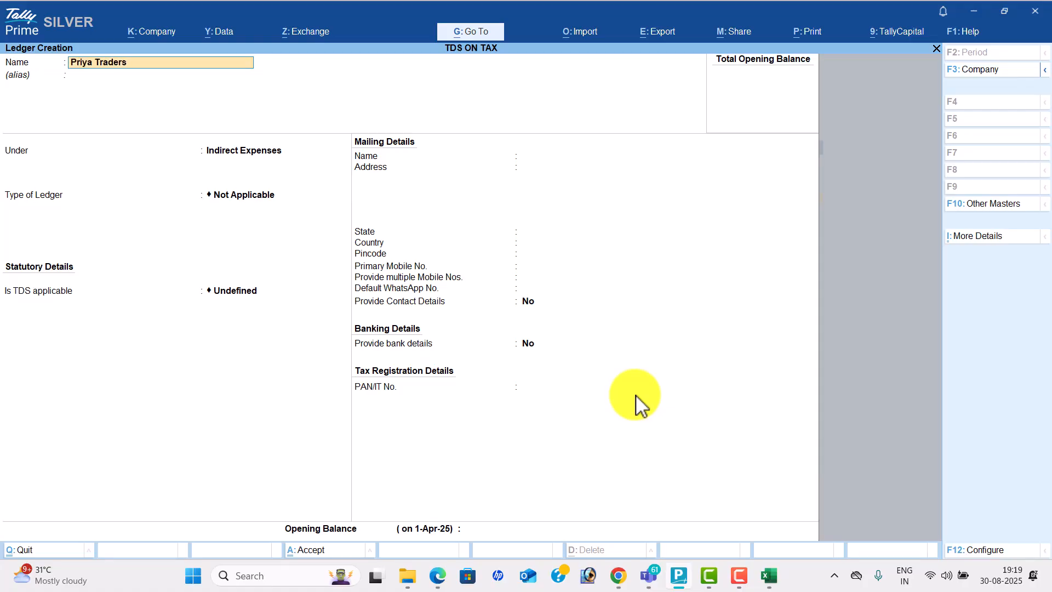
key("Return")
type("Sun")
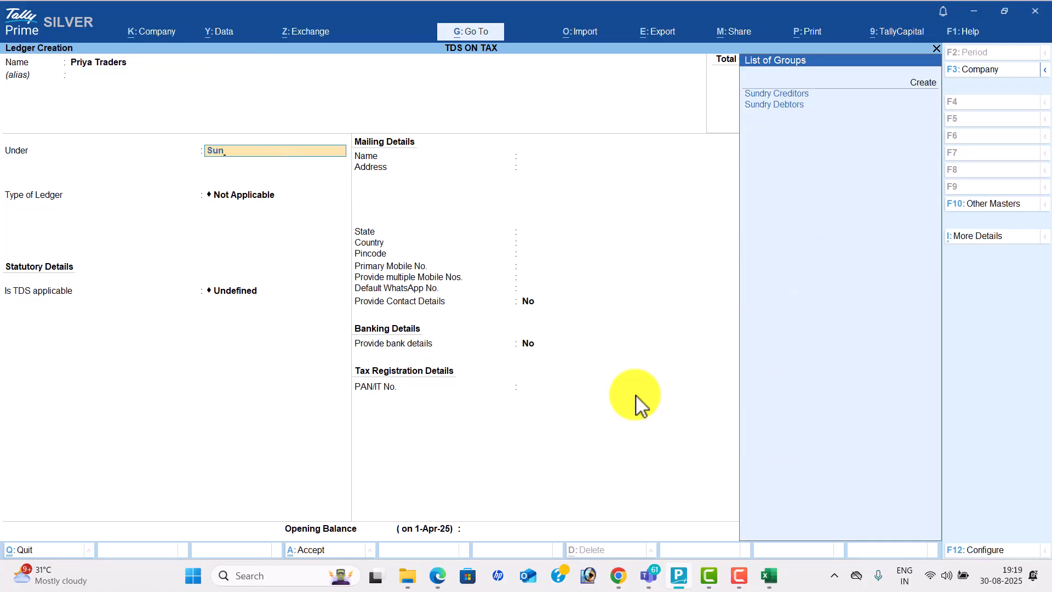
key("Return")
key("Return")
key("Return")
key("Return")
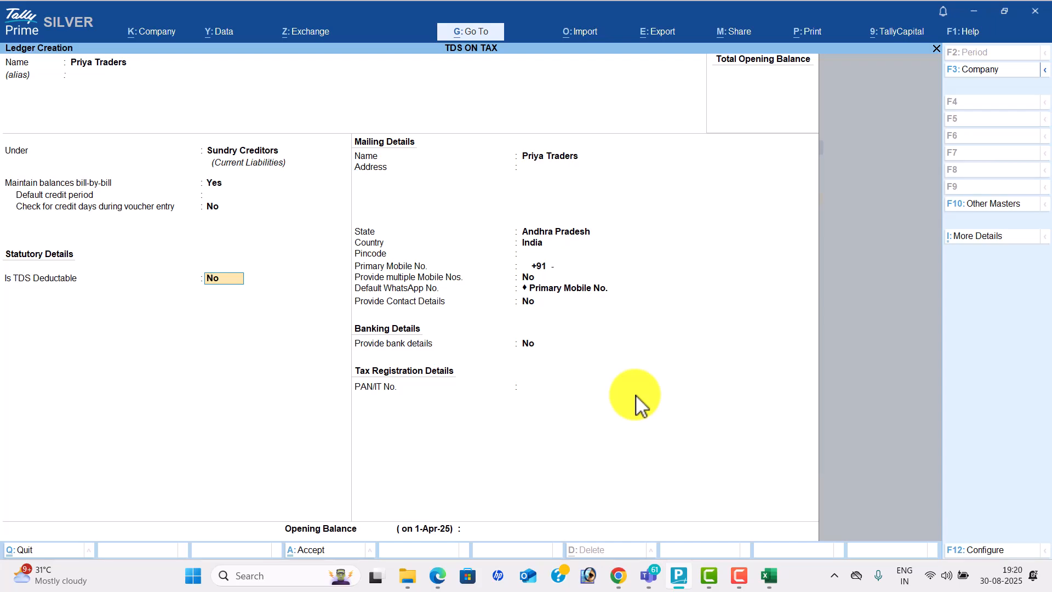
Make TDS deductable for Priya Traders and set the deductee type to Individual/HUF - Resident
type("y")
key("Return")
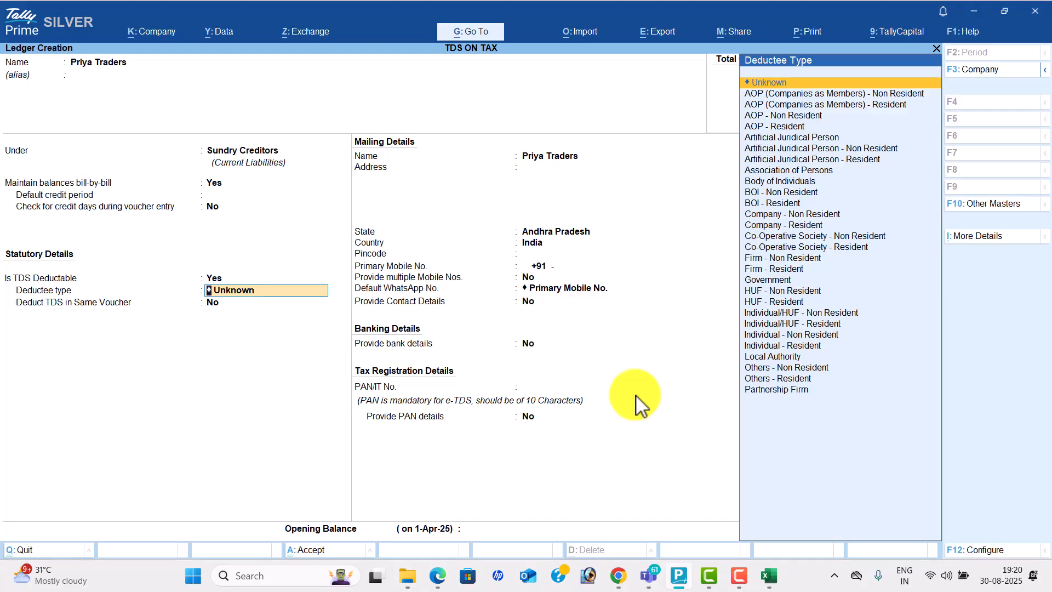
key("Down")
key("Down")
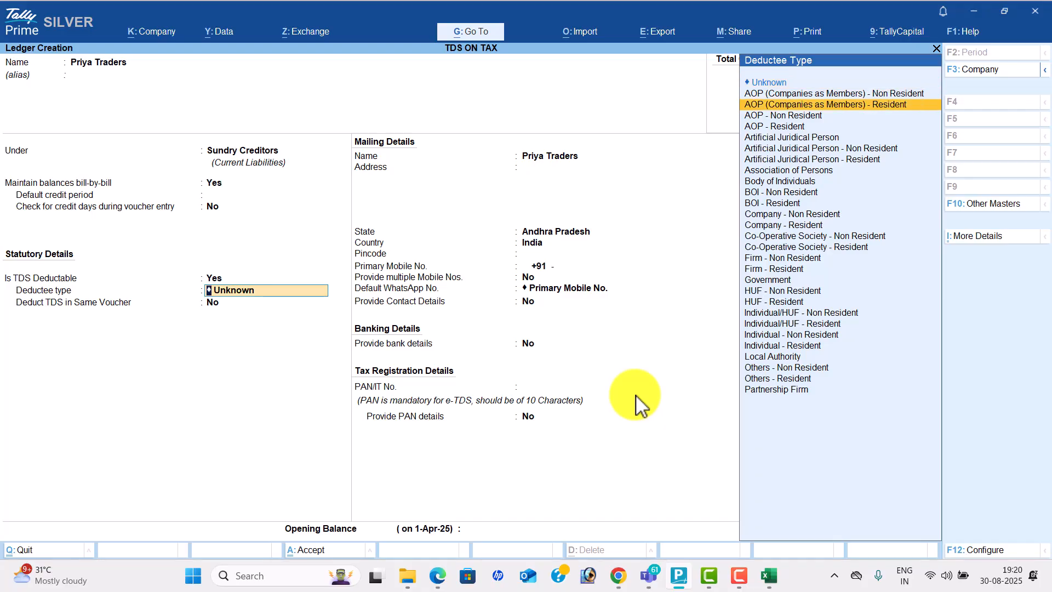
key("Down")
key("Down")
key("Down")
key("Down")
key("Down")
key("Down")
key("Down")
key("Down")
key("Down")
key("Down")
key("Down")
key("Down")
key("Down")
key("Down")
key("Down")
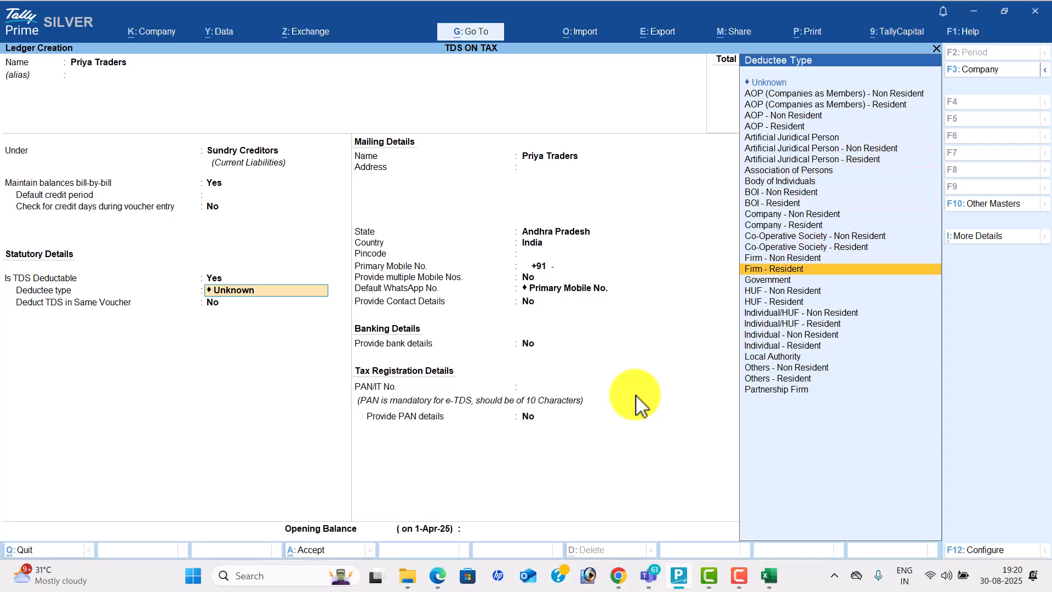
key("Down")
key("Down")
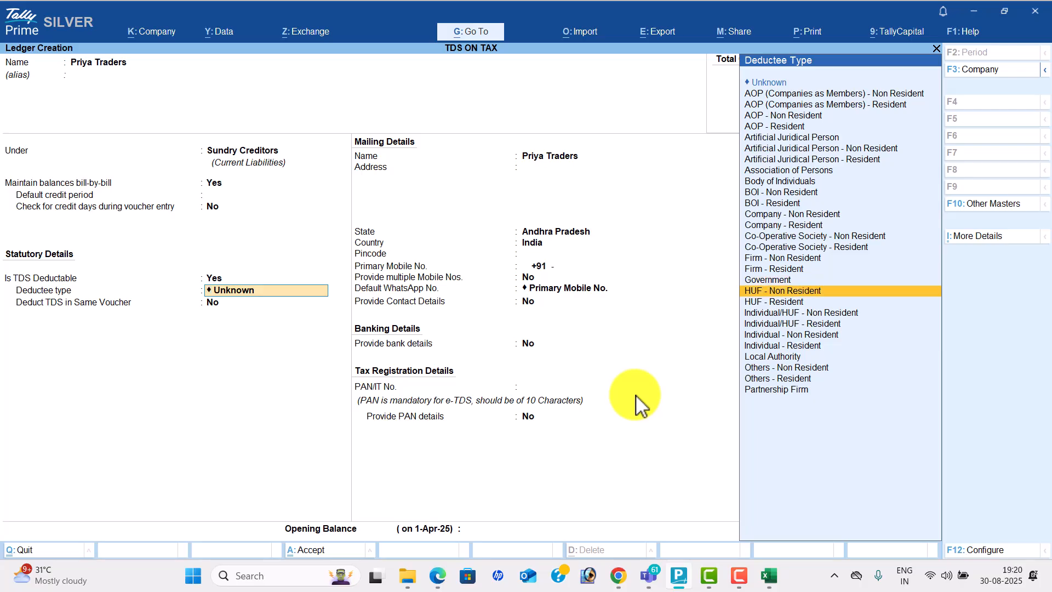
key("Down")
key("Down")
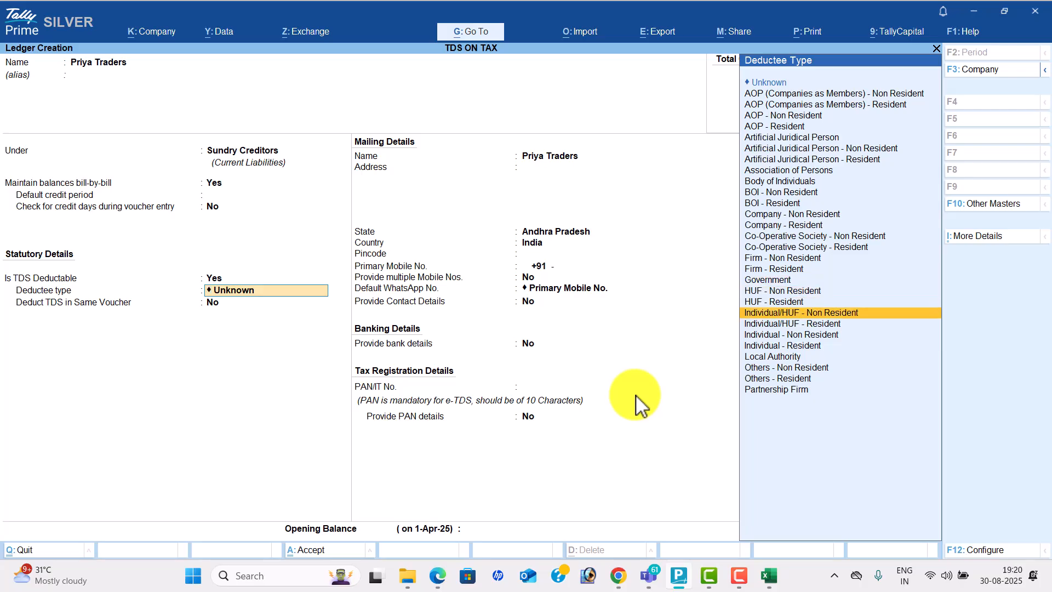
key("Down")
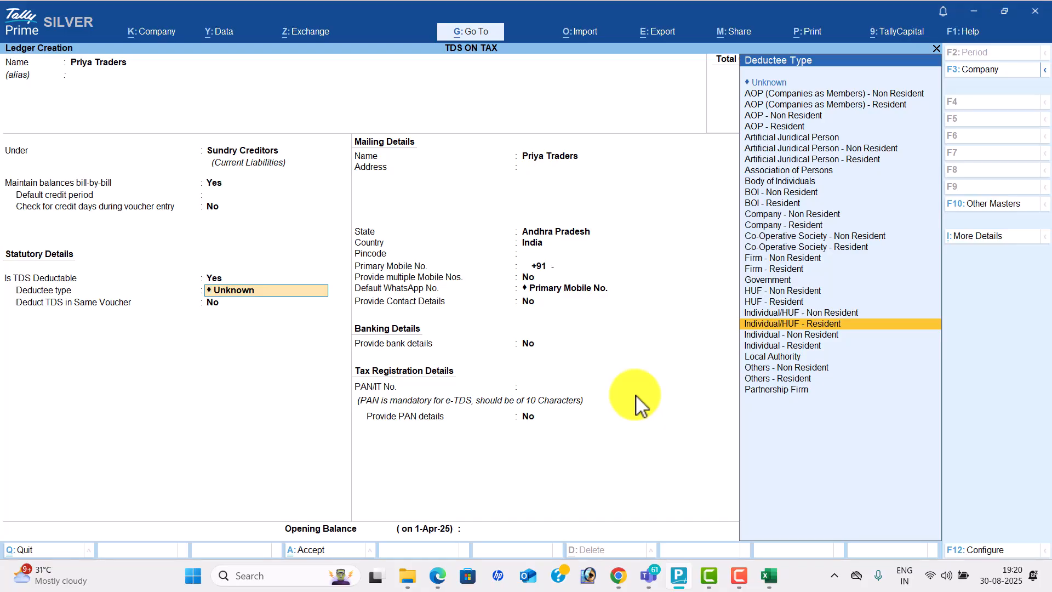
key("Return")
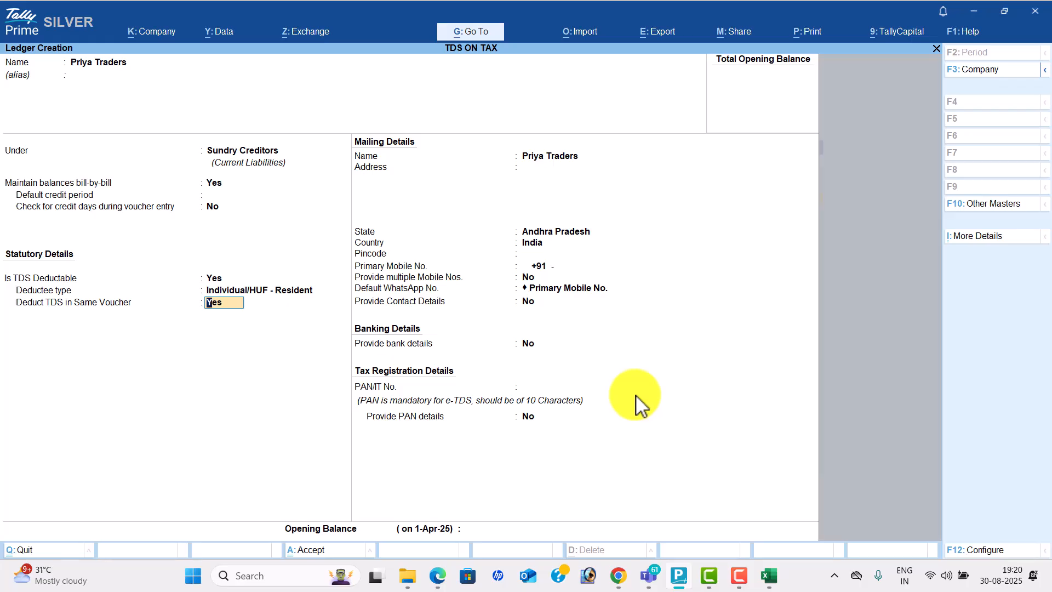
Set Deduct TDS in Same Voucher to No for Priya Traders, leave the mailing, banking and PAN details at their defaults, and save the ledger
type("n")
key("Return")
key("Return")
key("Return")
key("Return")
key("Return")
key("Return")
key("Return")
key("Return")
key("Return")
key("Return")
key("Return")
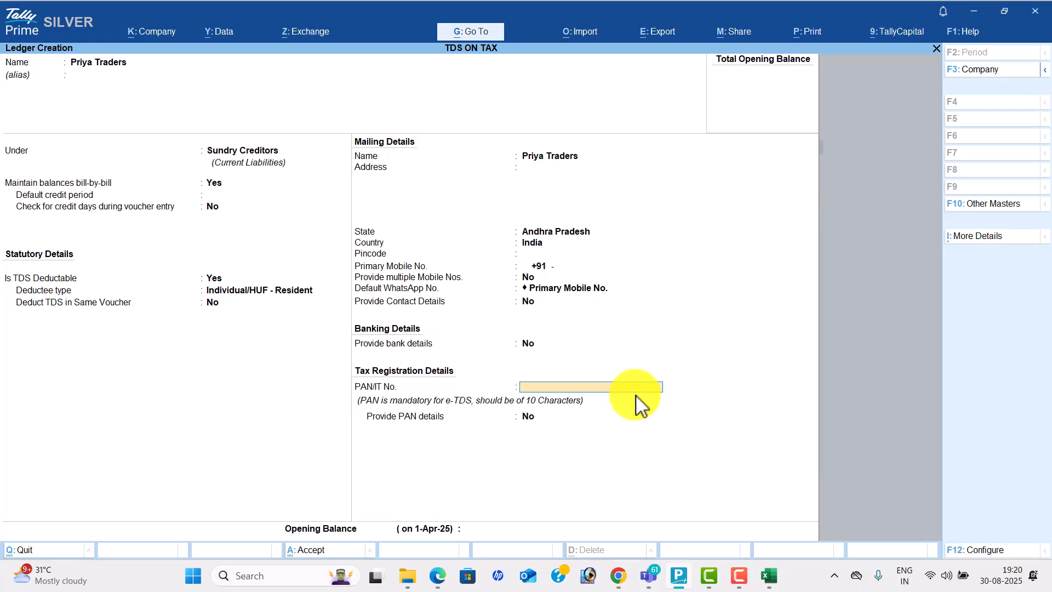
key("Return")
key("Return")
key("Return")
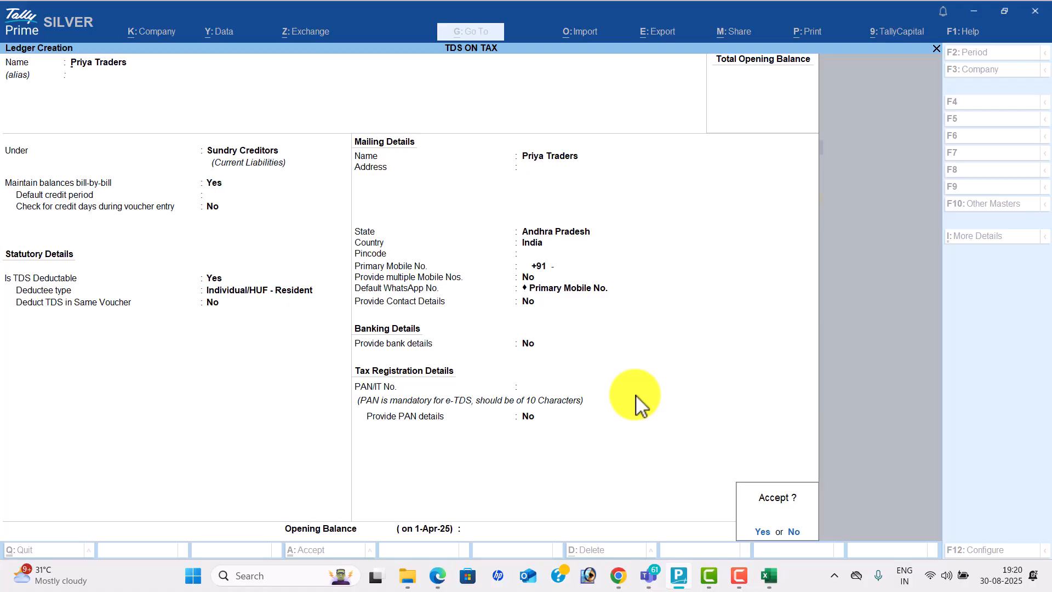
key("Return")
Check the rent example's party in the PDF, then name a new TallyPrime ledger Krish Traders under Sundry Creditors
key("alt+Tab")
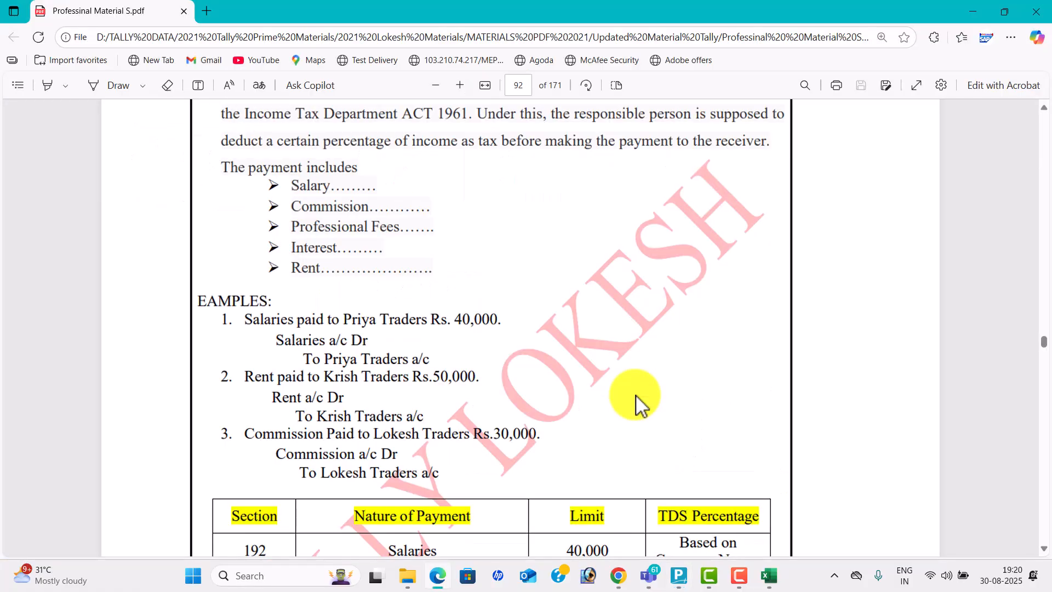
scroll(636, 405, "down", 1)
key("alt+Tab")
type("Krish traders")
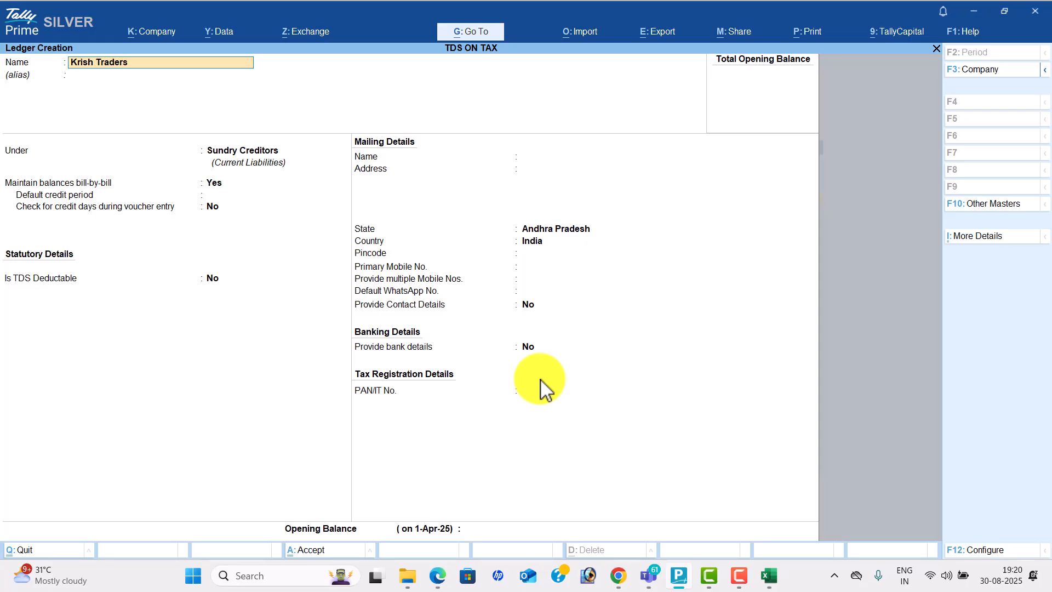
key("Return")
key("Return")
key("Return")
key("Return")
key("Return")
key("Return")
Make TDS deductable for Krish Traders and choose Individual/HUF - Resident as the deductee type
type("y")
key("Return")
key("Down")
key("Down")
key("Down")
key("Down")
key("Down")
key("Down")
key("Down")
key("Down")
key("Down")
key("Down")
key("Down")
key("Down")
key("Down")
key("Down")
key("Down")
key("Down")
key("Down")
key("Down")
key("Down")
key("Down")
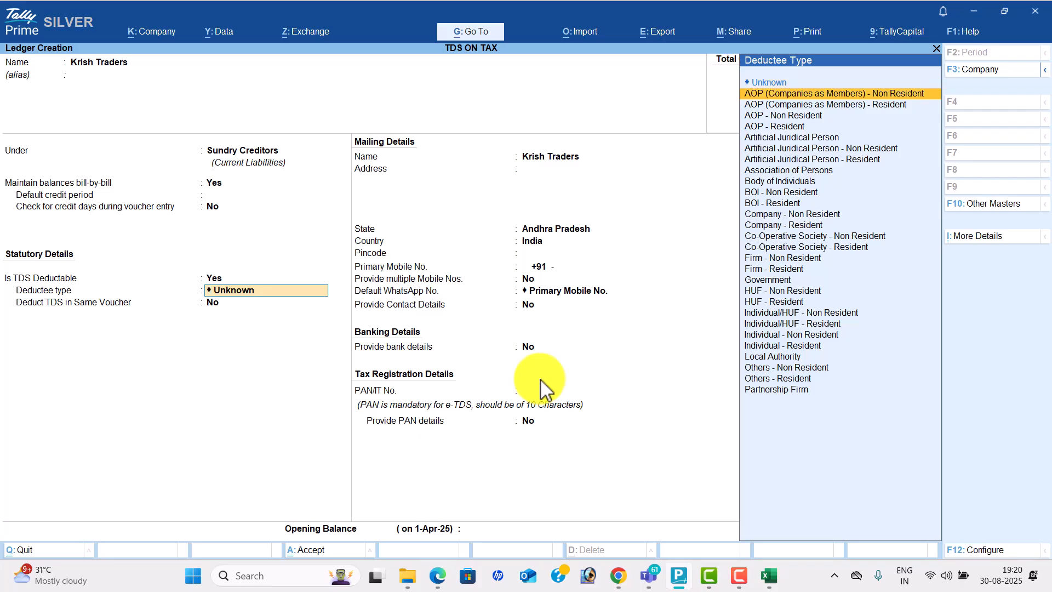
key("Down")
key("Return")
Set Deduct TDS in Same Voucher to No for Krish Traders, keep the remaining details at their defaults, and save the ledger
type("yn")
key("Return")
key("Return")
key("Return")
key("Return")
key("Return")
key("Return")
key("Return")
key("Return")
key("Return")
key("Return")
key("Return")
key("Return")
key("Return")
key("Return")
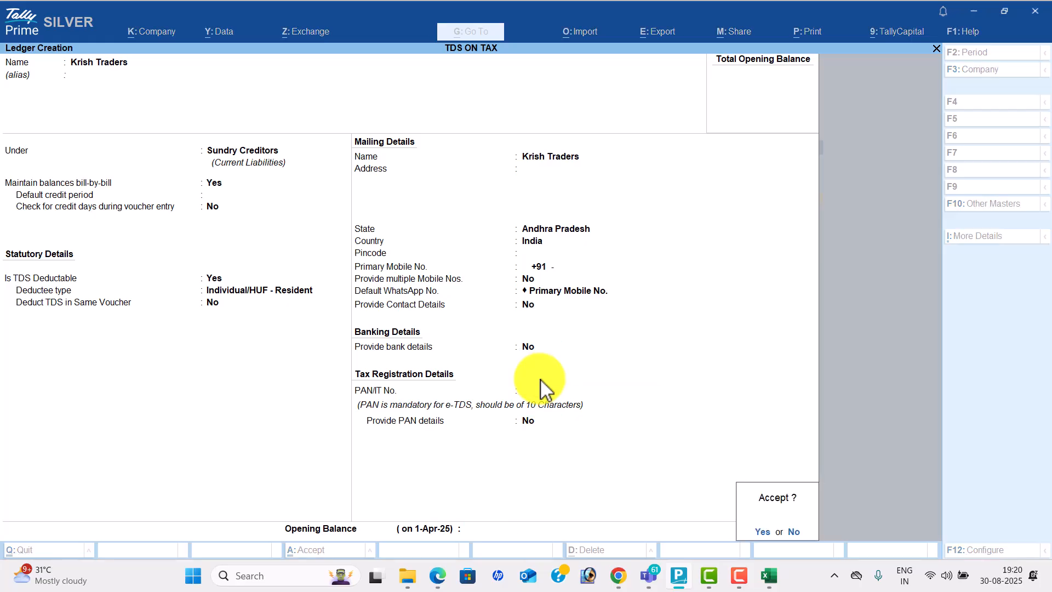
key("y")
Check the commission example's party in the PDF, then name a new TallyPrime ledger Lokesh Traders under Sundry Creditors
key("alt+Tab")
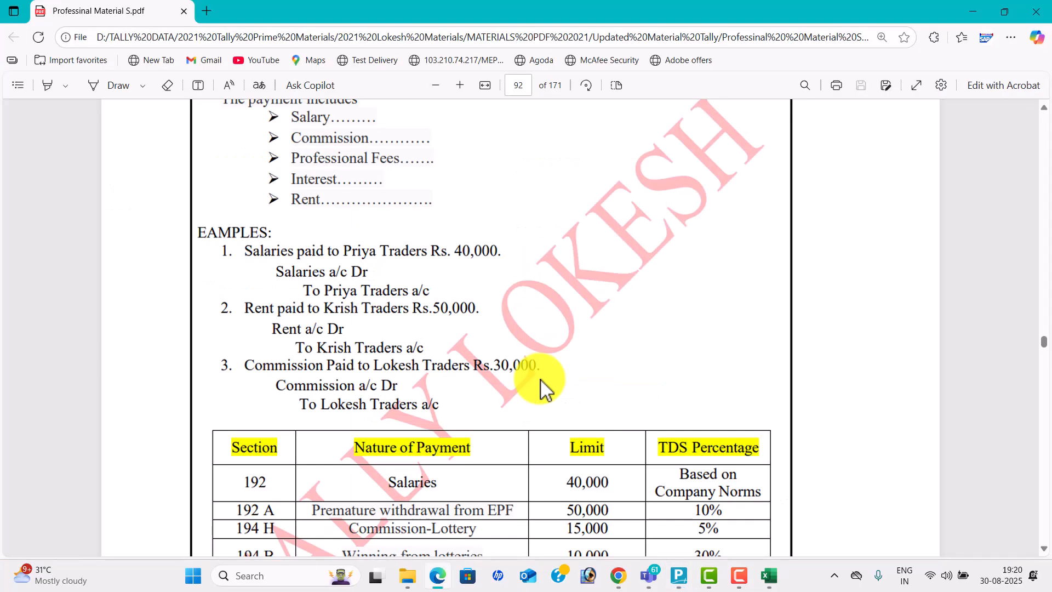
key("alt+Tab")
type("Lokesh Traders")
key("Return")
key("Return")
key("Return")
key("Return")
key("Return")
Make TDS deductable for Lokesh Traders and choose Individual/HUF - Resident as the deductee type
type("y")
key("Return")
key("Down")
key("Down")
key("Down")
key("Down")
key("Down")
key("Down")
key("Down")
key("Down")
key("Down")
key("Down")
key("Down")
key("Down")
key("Down")
key("Down")
key("Down")
key("Down")
key("Down")
key("Down")
key("Down")
key("Down")
key("Down")
key("Down")
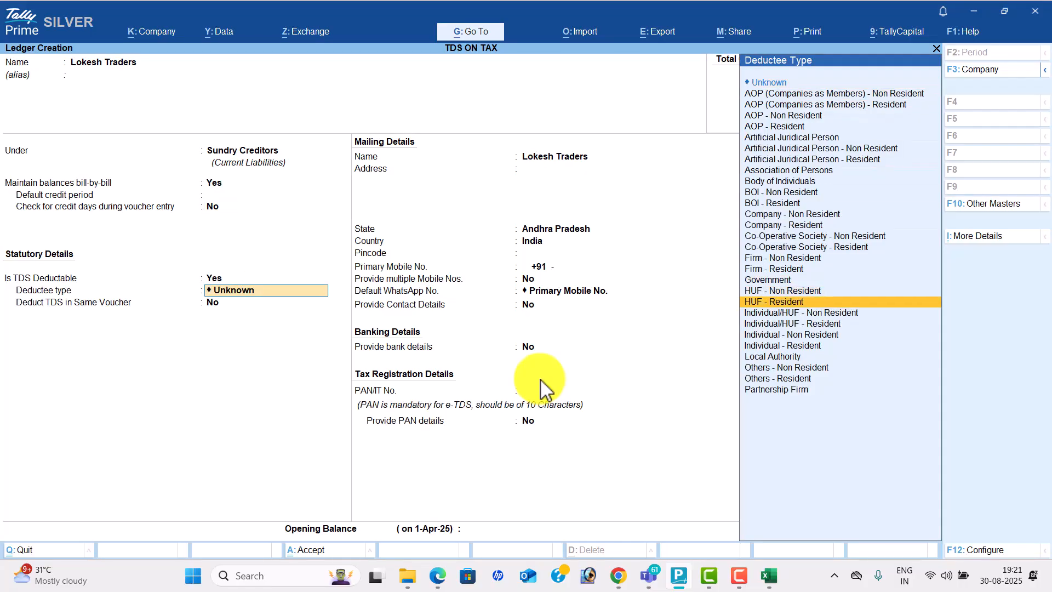
key("Return")
Set Deduct TDS in Same Voucher to No for Lokesh Traders, keep the remaining details at their defaults, and save the ledger
type("n")
key("Return")
key("Return")
key("Return")
key("Return")
key("Return")
key("Return")
key("Return")
key("Return")
key("Return")
key("Return")
key("Return")
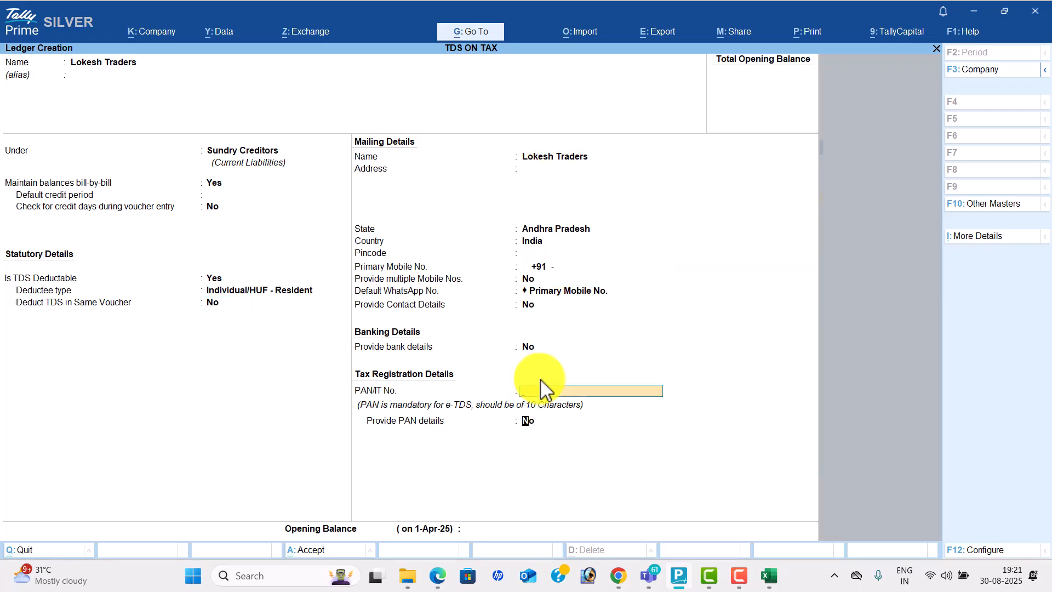
key("y")
Check the PDF examples again, then name a new TallyPrime ledger Tds on Tax under Duties & Taxes
key("alt+Tab")
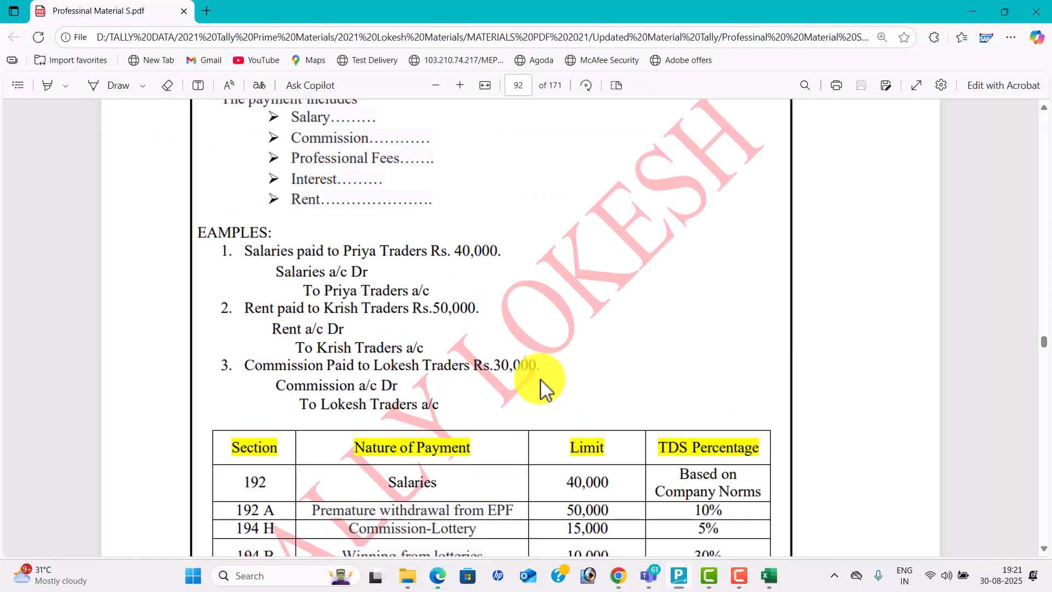
key("alt+Tab")
type("Tds on Ta")
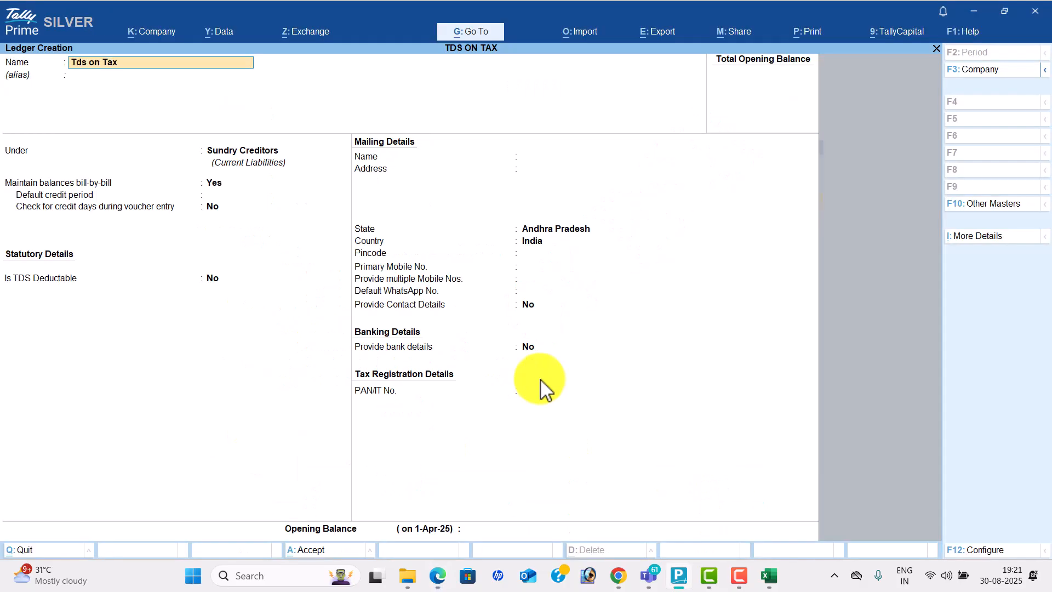
key("Return")
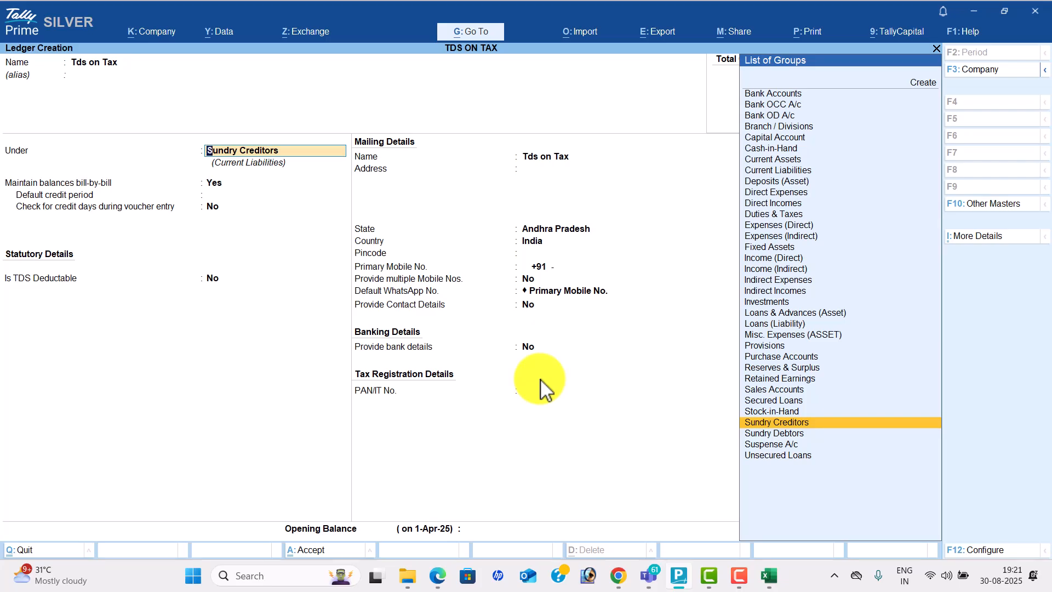
type("Du")
key("Return")
Set the Tds on Tax ledger's duty type to TDS with Any as the nature of payment, and save it
key("Down")
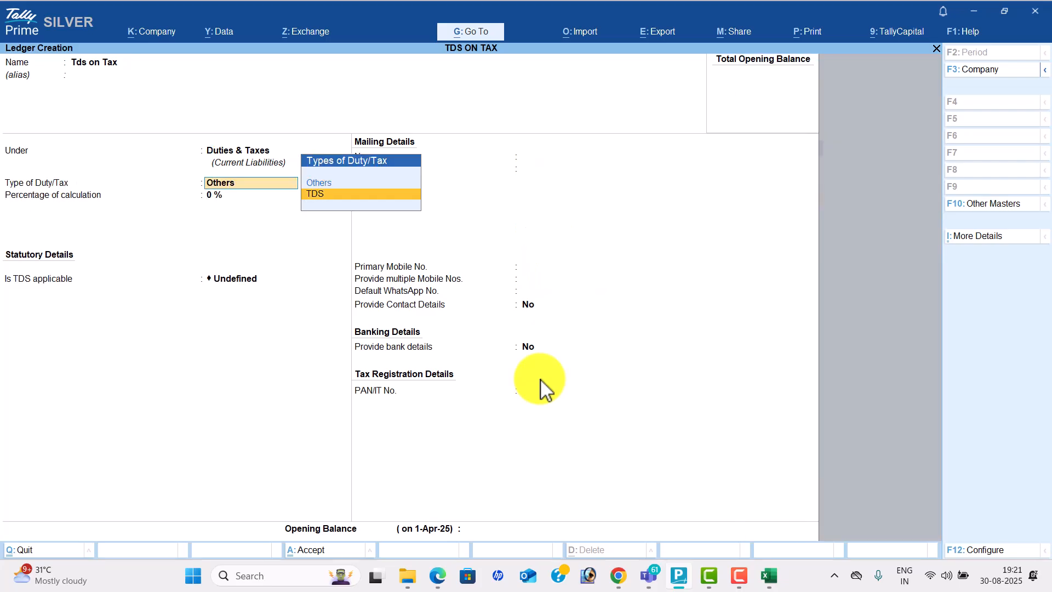
key("Return")
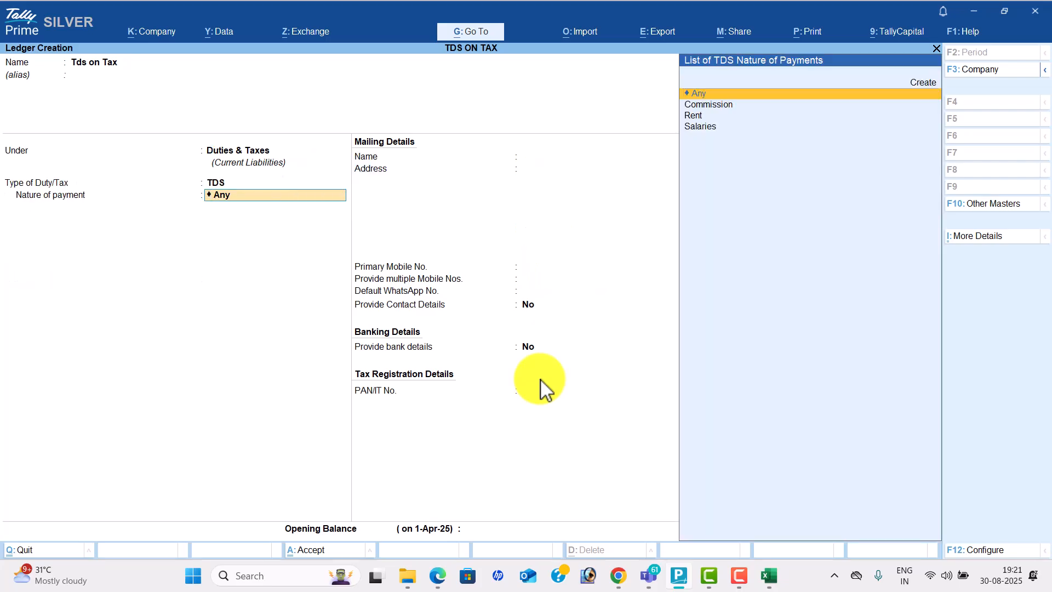
key("Return")
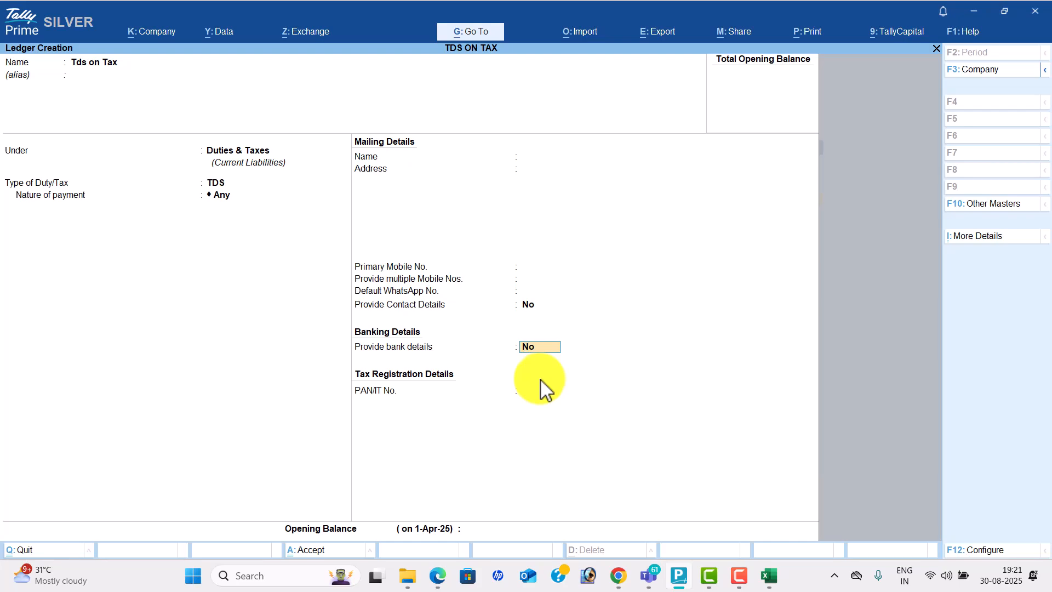
key("Return")
key("Return")
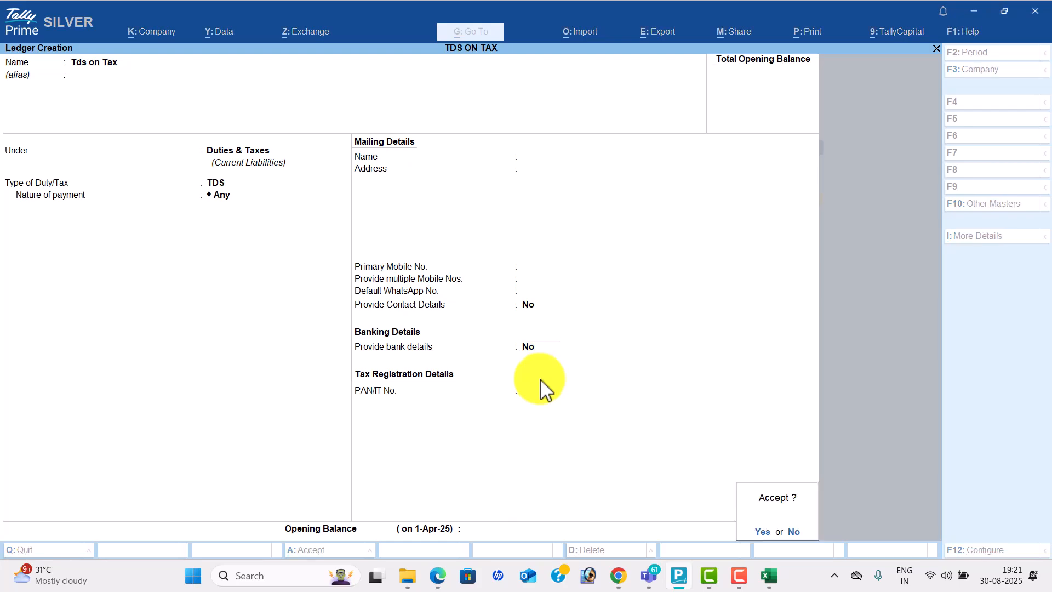
key("Return")
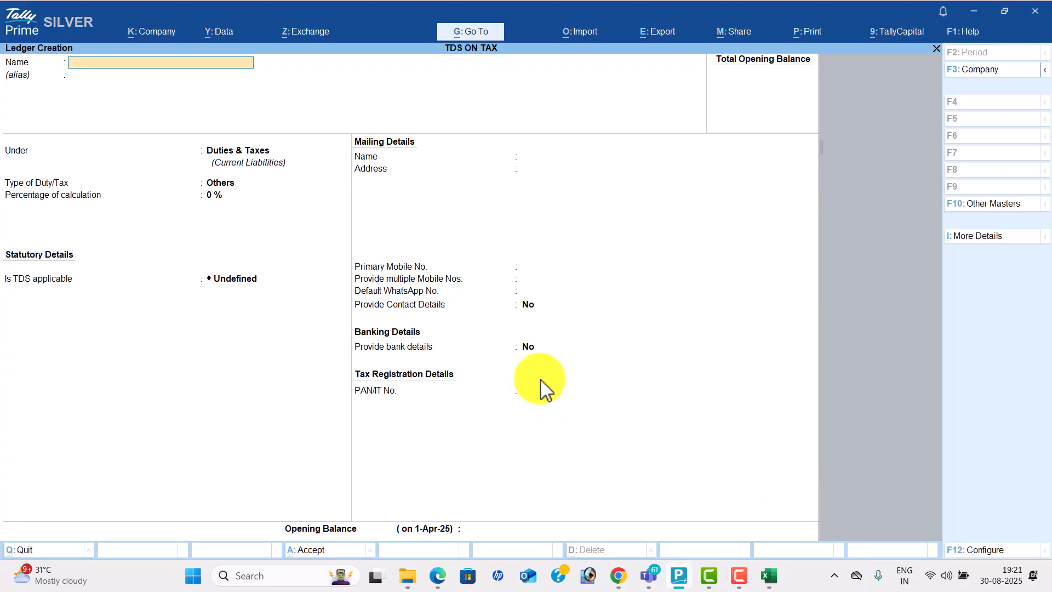
Quit ledger creation and open accounting voucher entry from the Gateway of Tally
key("Escape")
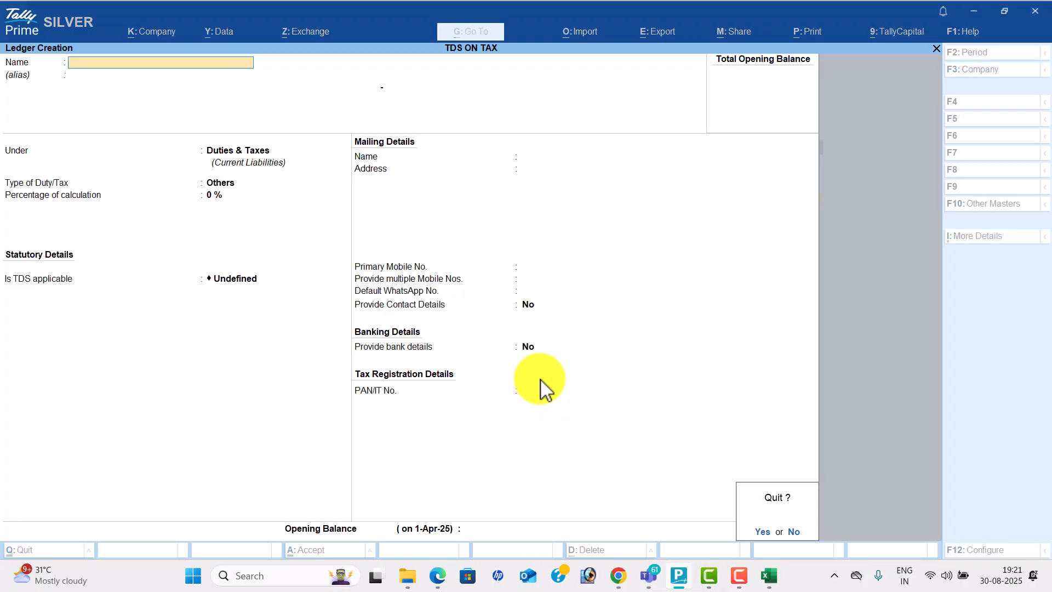
key("Return")
key("Down")
key("Down")
key("Down")
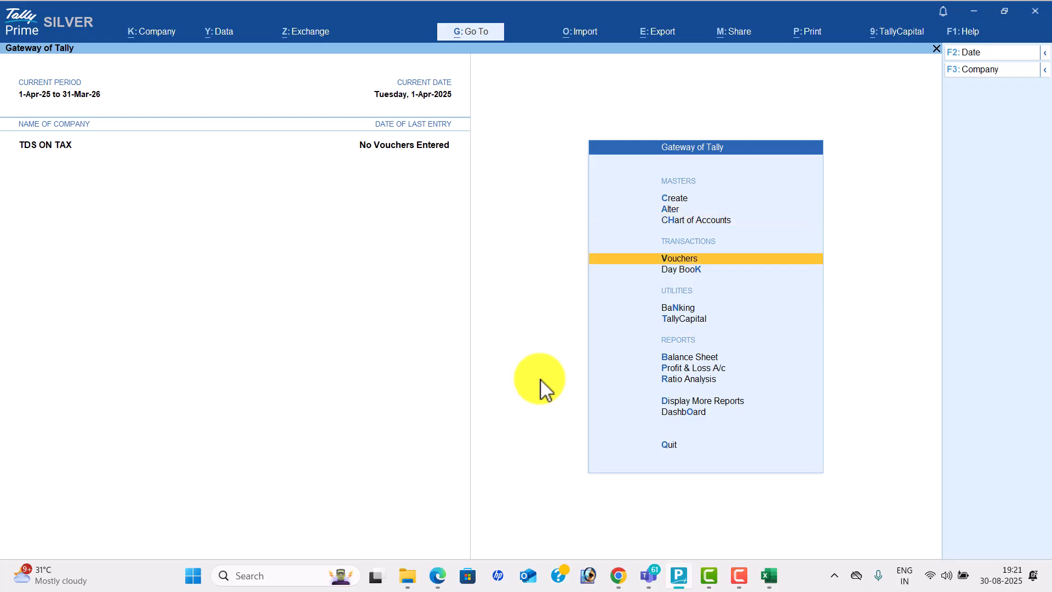
key("Return")
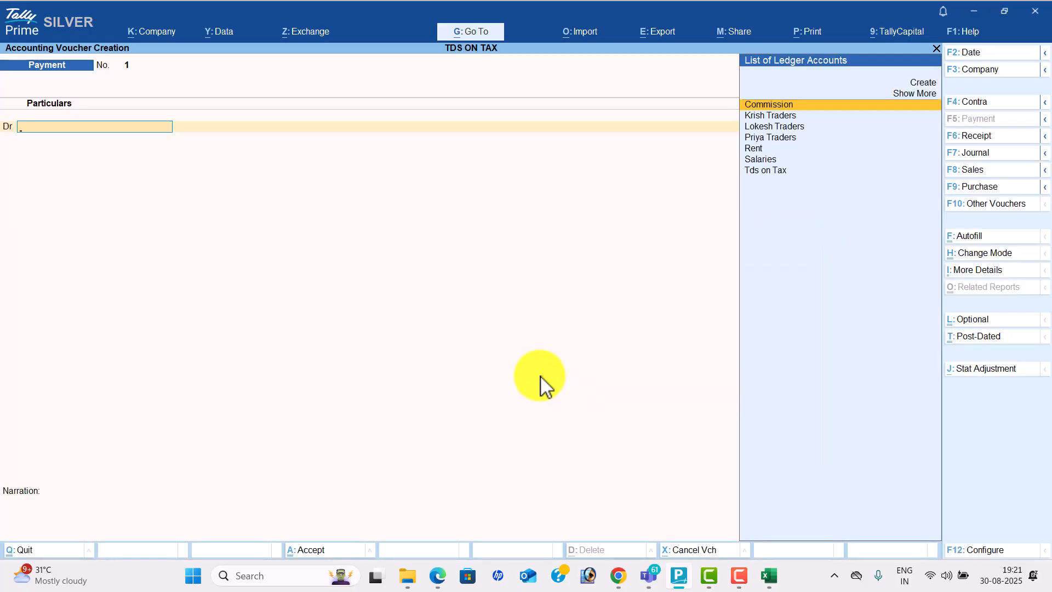
Switch to the TALLY TEST workbook in Excel and enter Monthly in D27 and Salary in E27 on Sheet12
key("alt+Tab")
key("alt+Tab")
key("alt+Tab")
key("alt+Tab")
key("alt+Tab")
scroll(526, 392, "down", 1)
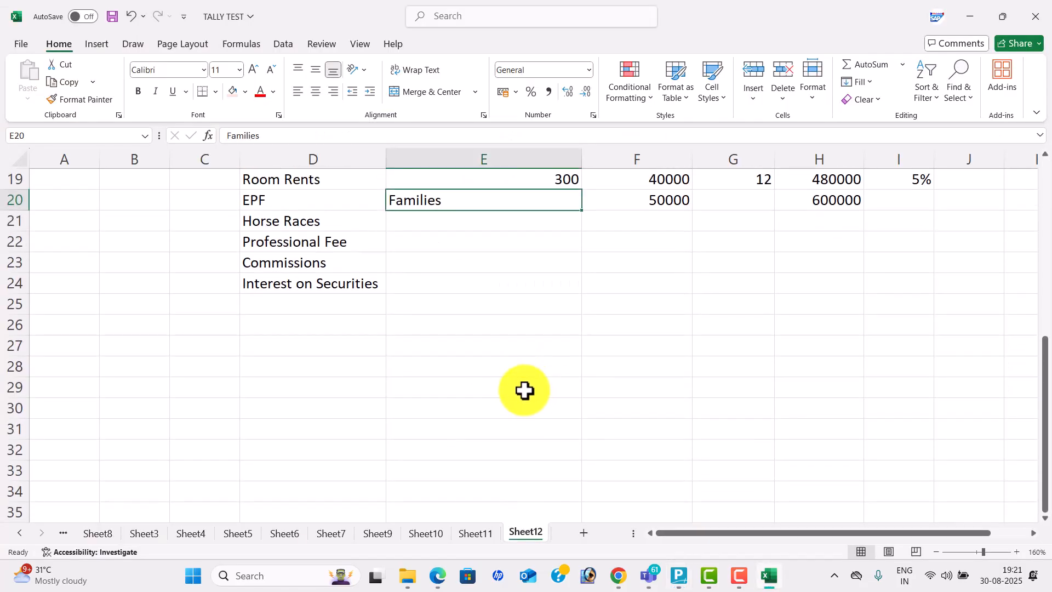
left_click(406, 341)
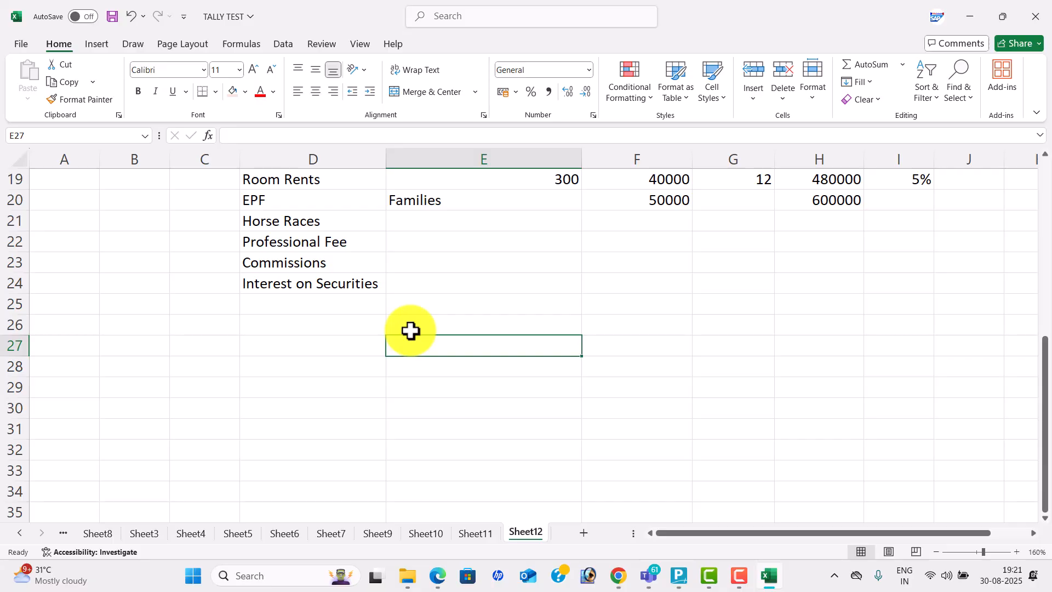
key("Left")
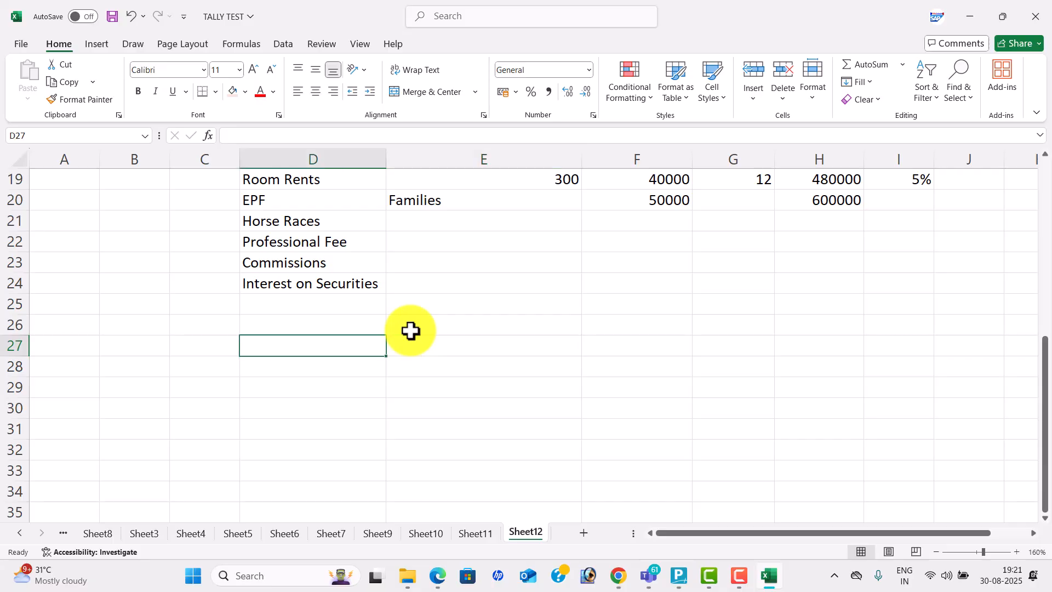
type("Monthly")
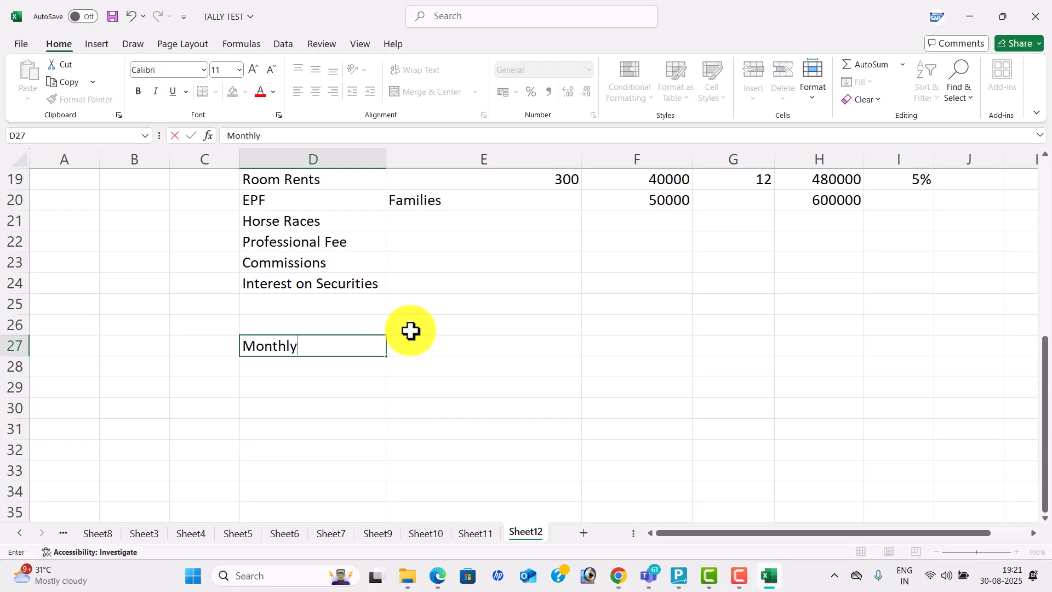
key("Tab")
type("Salary")
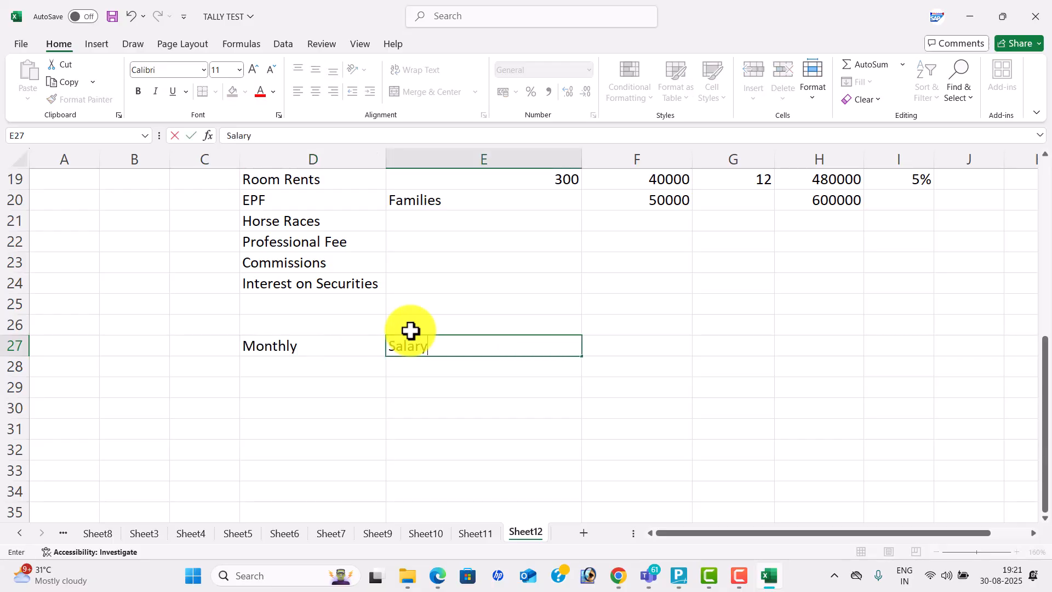
Enter "1 to 10" in cell F27, beside the Monthly Salary note
key("Tab")
type("1")
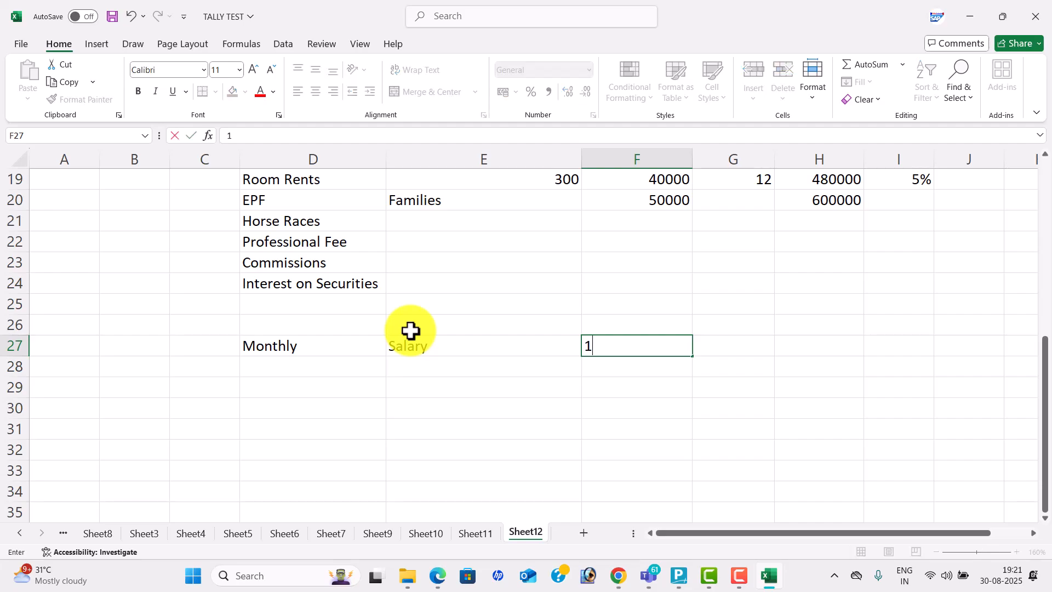
type(" to 10")
left_click(681, 409)
left_click(660, 344)
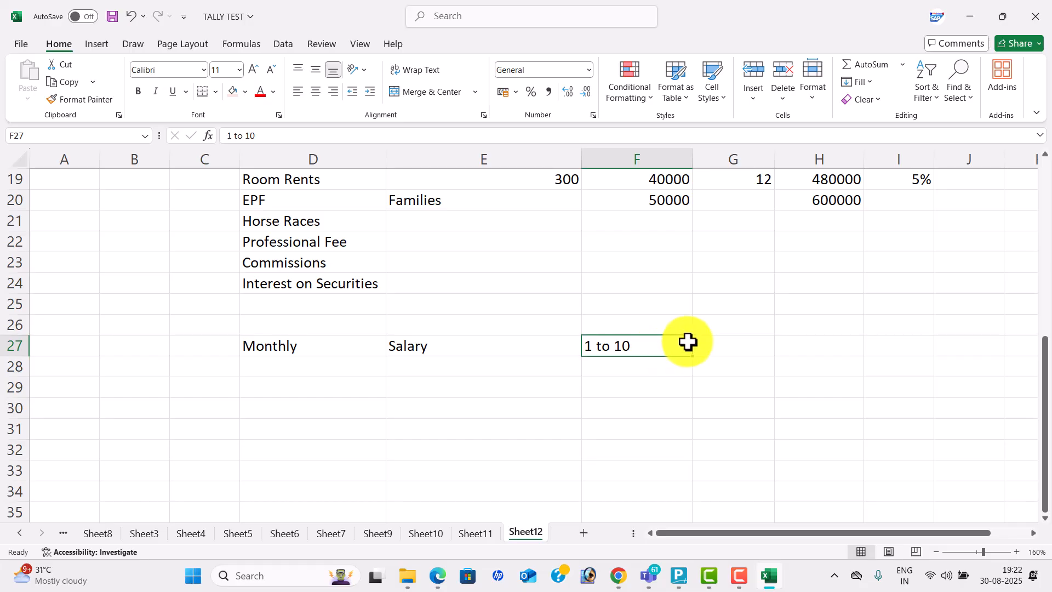
Enter "Journal" in cell E29, two rows below the Salary entry
left_click(332, 376)
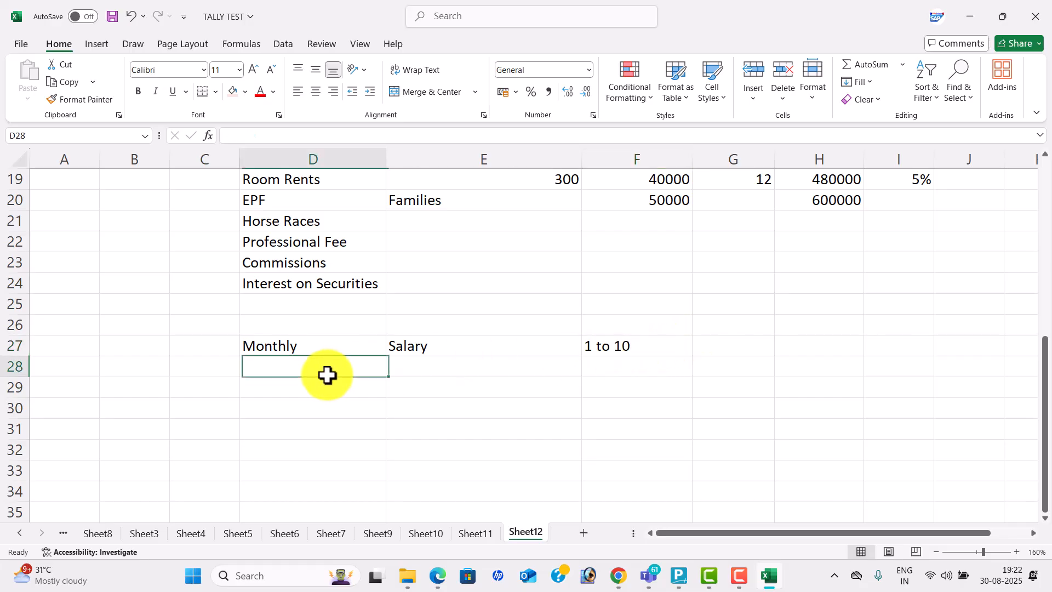
left_click(440, 380)
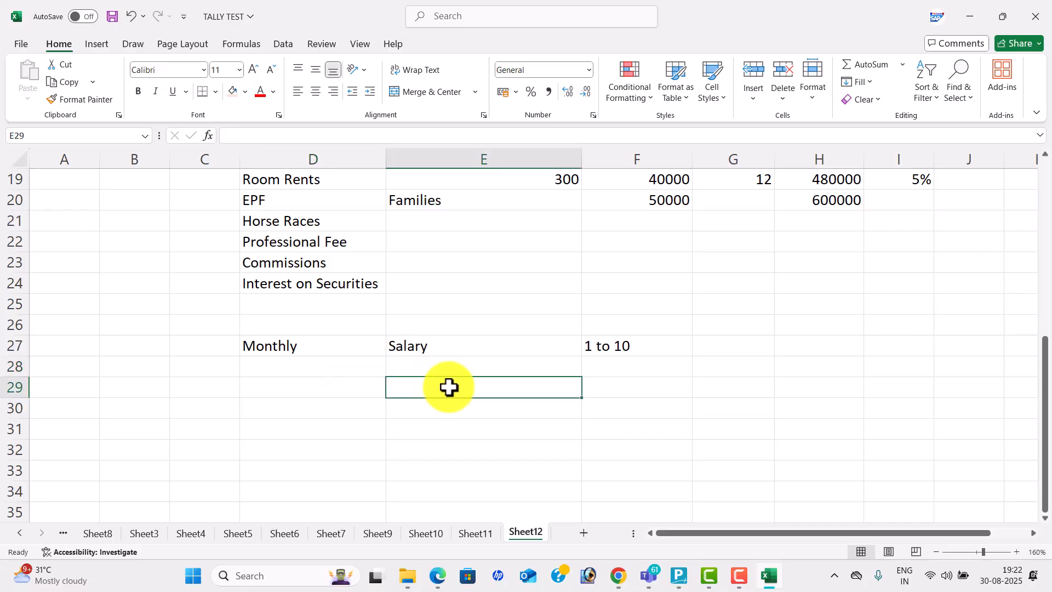
type("Journal")
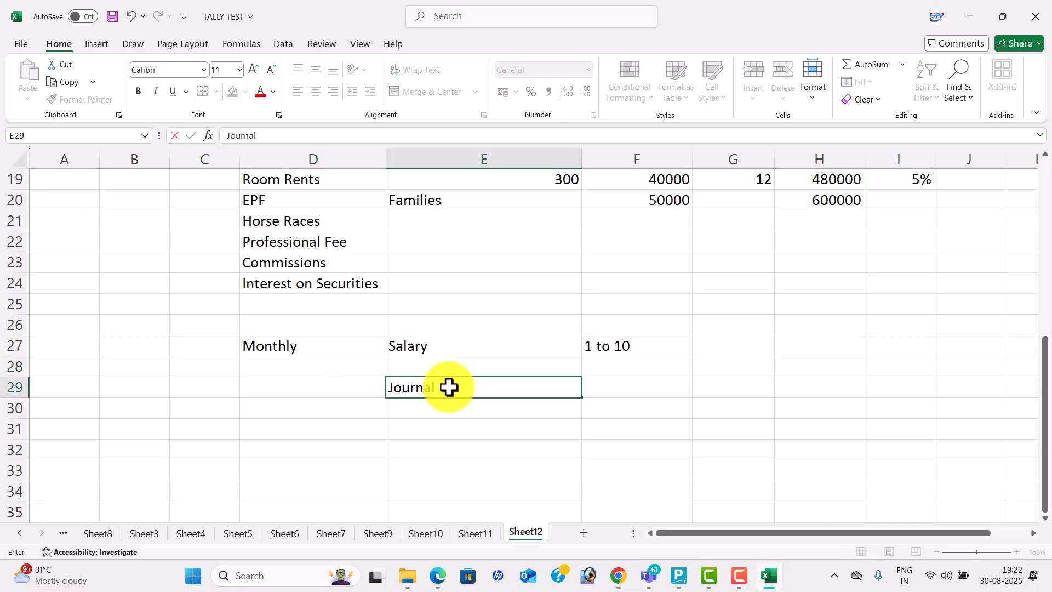
key("Tab")
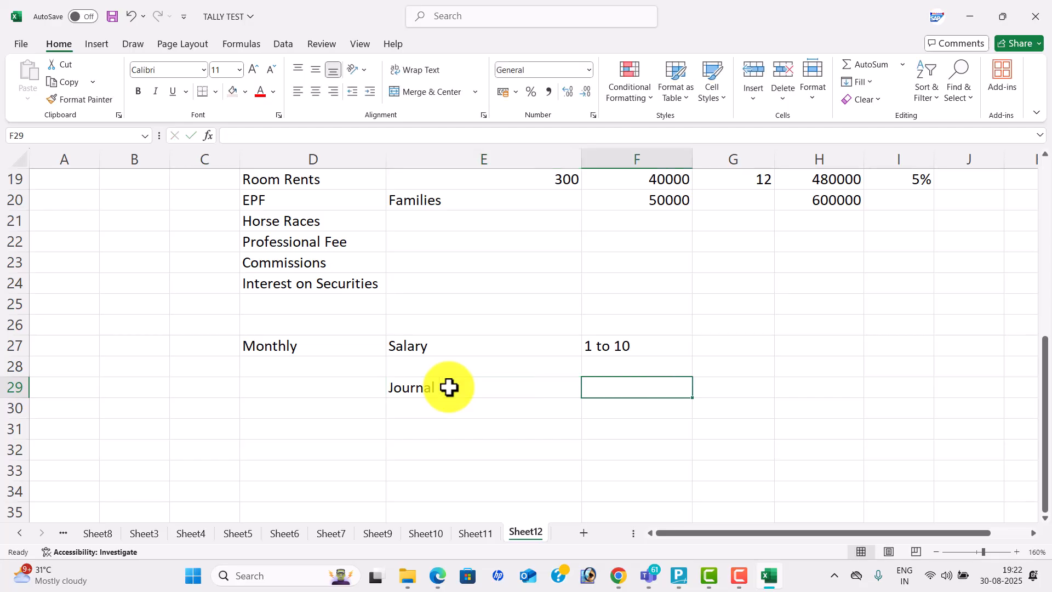
Switch to TallyPrime and start a journal voucher dated 1-May-25, leaving the reference fields blank
key("alt+Tab")
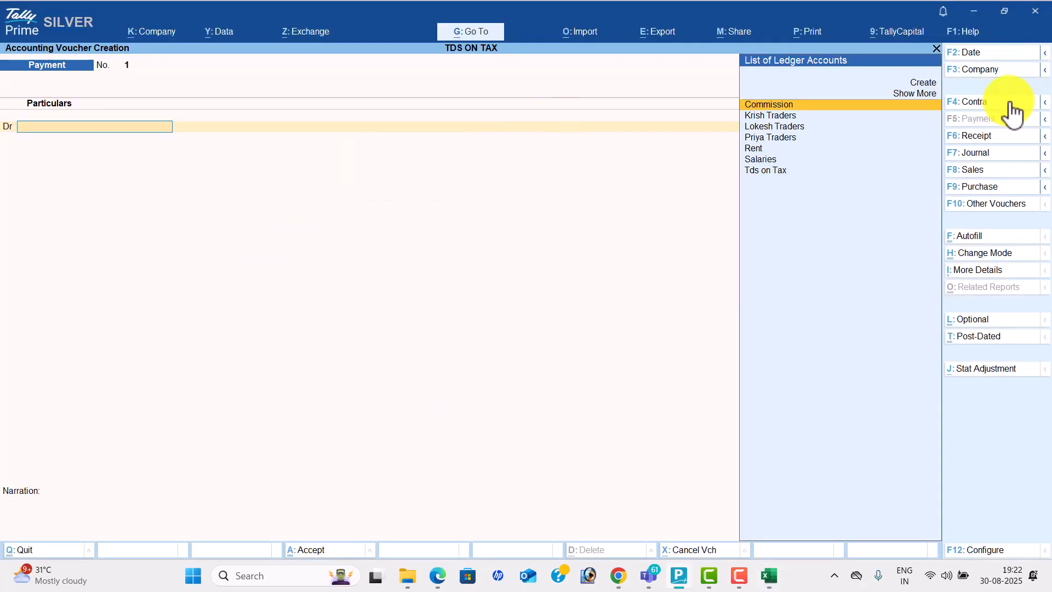
left_click(996, 156)
left_click(978, 53)
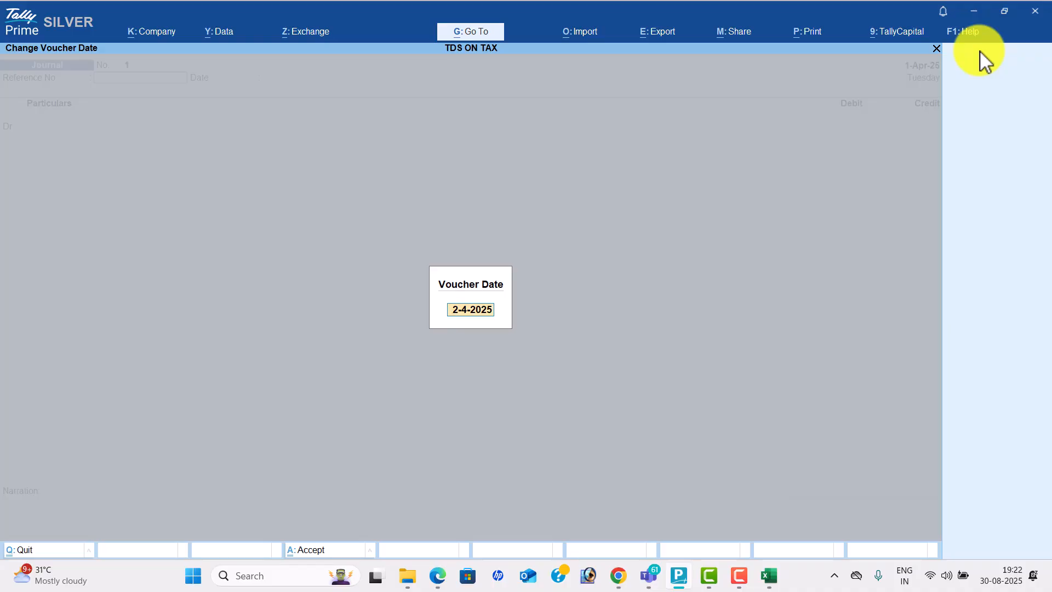
type("1-5")
key("Return")
key("Return")
key("Return")
Debit the Salaries ledger with 40,000, checking the amount against the examples in the PDF material
type("sa")
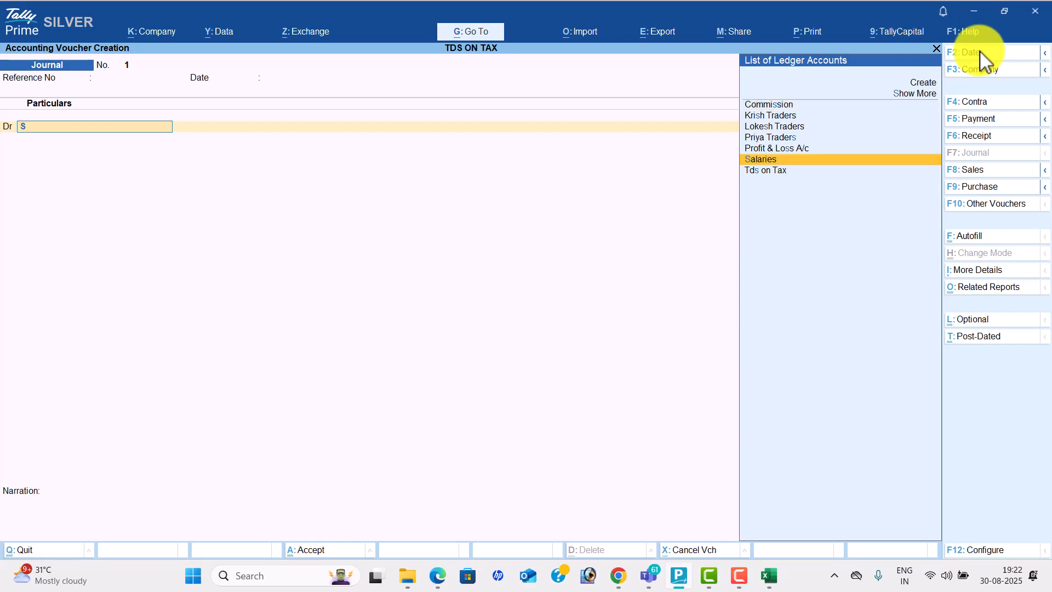
key("Return")
key("alt+Tab")
key("alt+Tab")
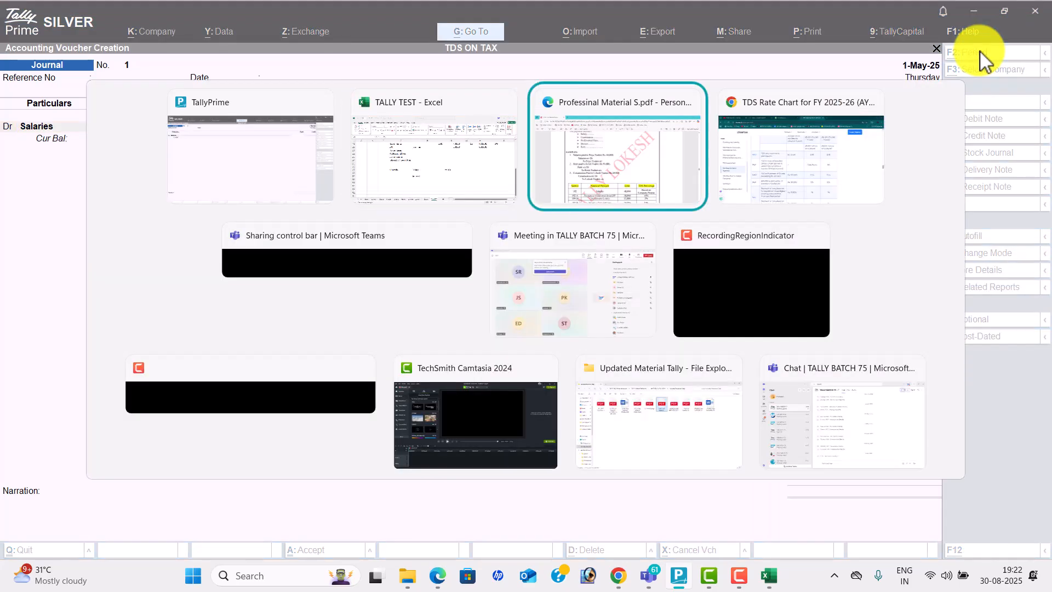
key("alt+Tab")
type("40000")
key("Return")
Credit Priya Traders with 40,000 in the salary journal voucher
key("Down")
key("Down")
key("Down")
key("Return")
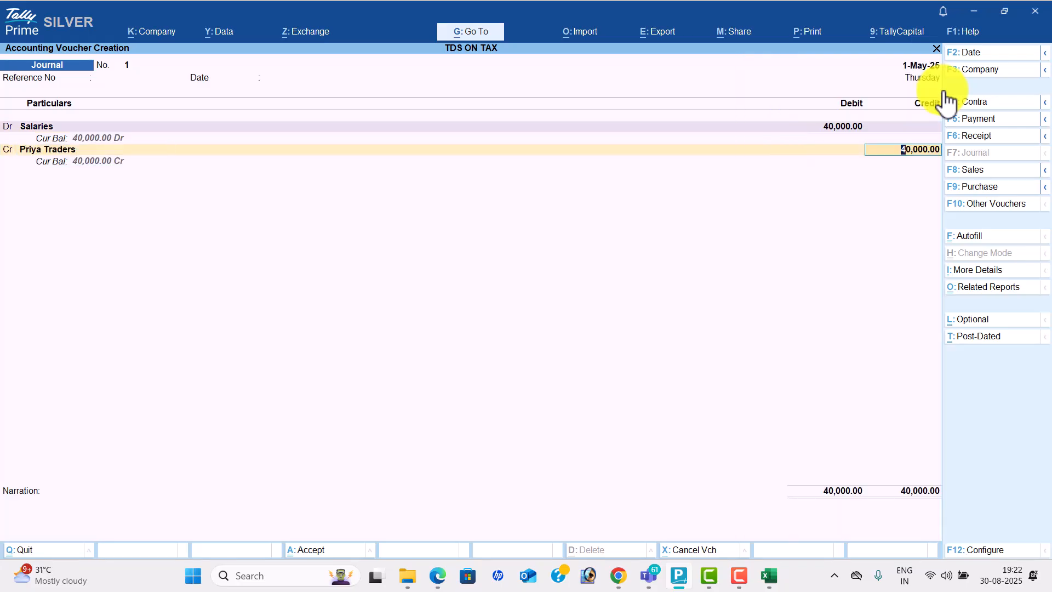
key("Return")
Set the Priya Traders bill-wise details to New Ref 1 for 40,000 Cr and save the voucher
key("Up")
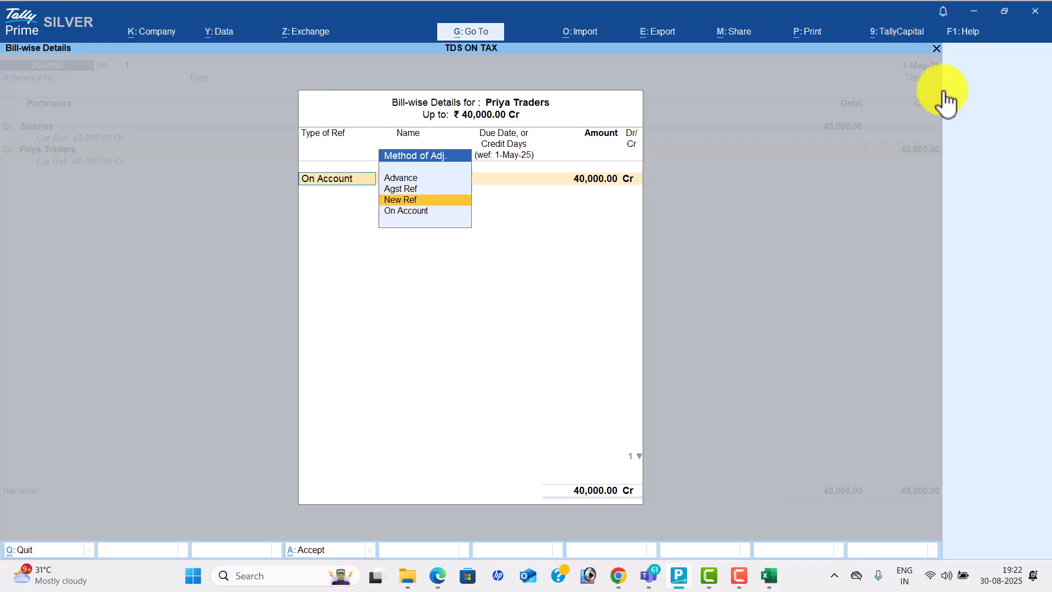
key("Return")
key("Return")
key("Return")
key("Return")
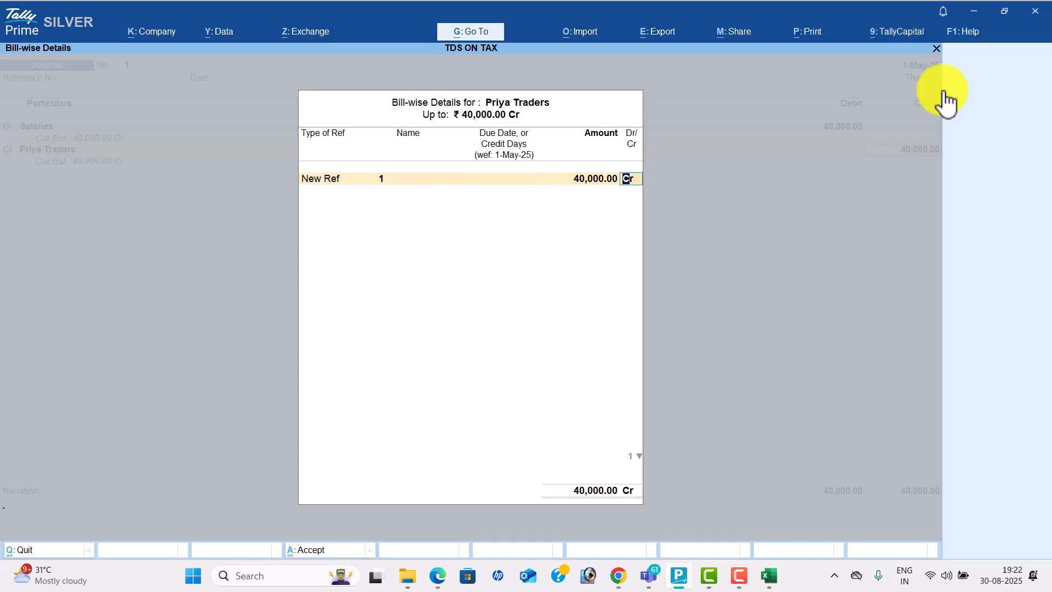
key("Return")
key("Return")
key("Return")
key("Return")
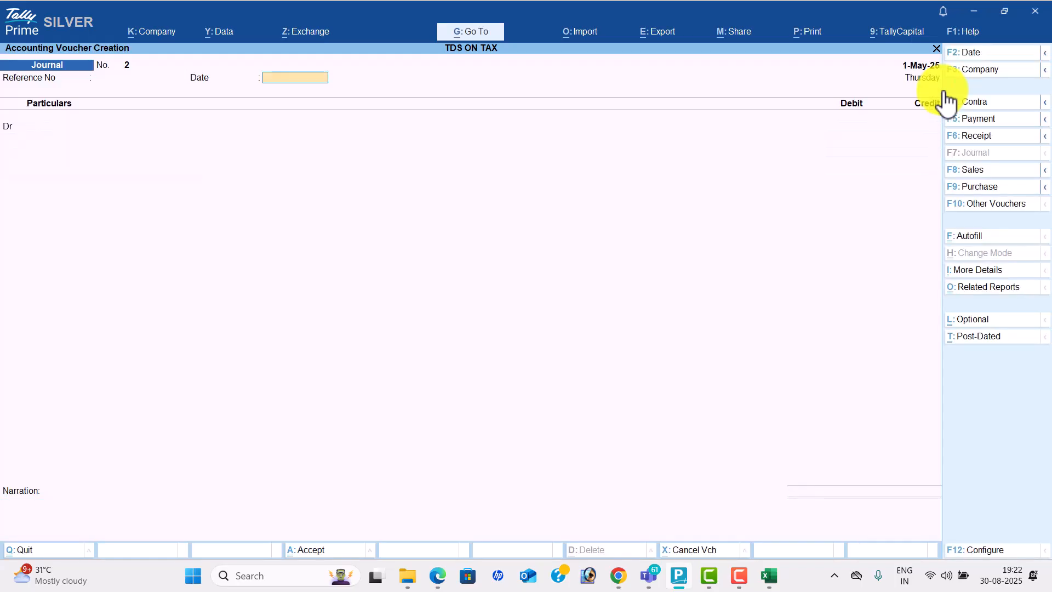
In the second journal voucher, debit the Rent ledger with 50,000 as given in the PDF example
key("Return")
key("Return")
key("Down")
key("Down")
key("Down")
key("Down")
key("Down")
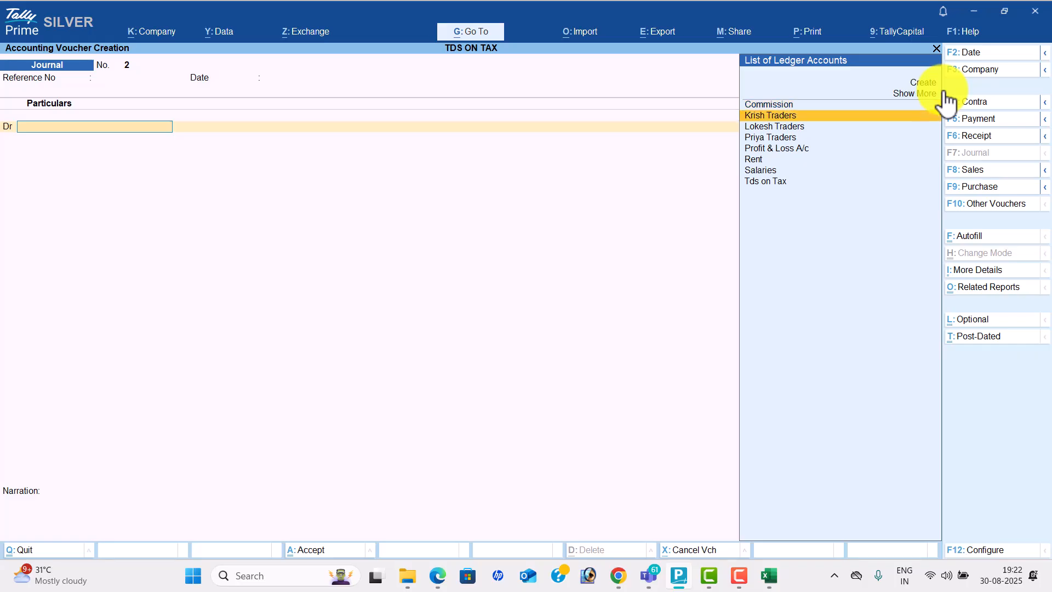
key("Return")
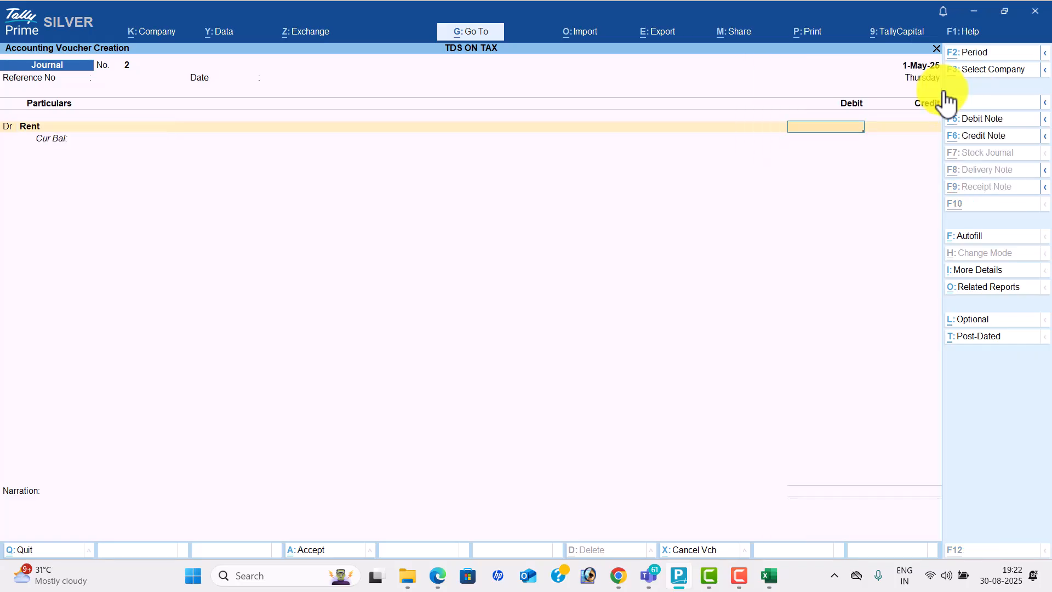
key("alt+Tab")
key("alt+Tab")
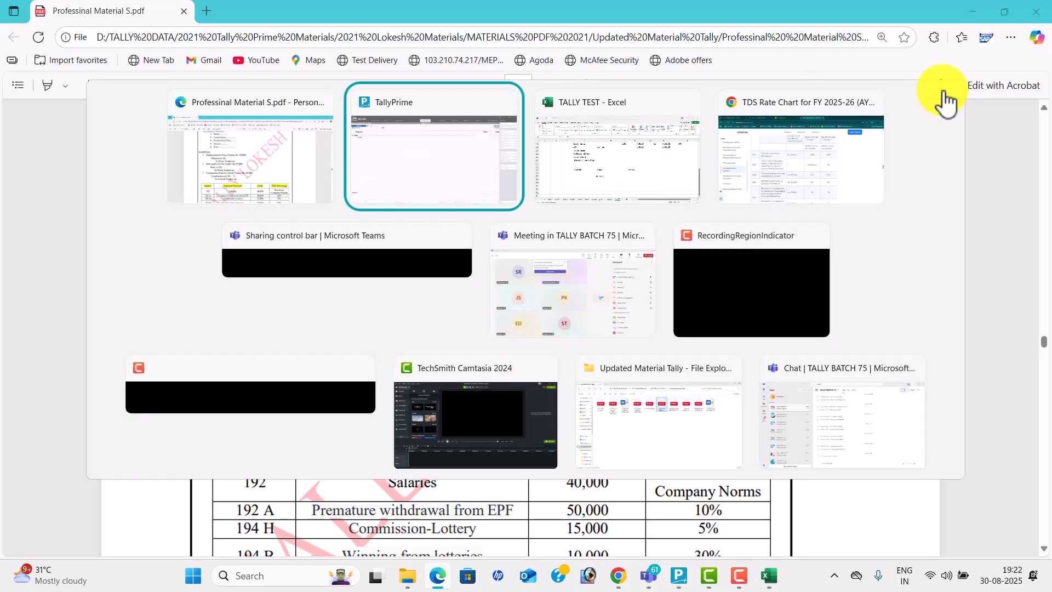
type("50000")
key("Return")
Credit Krish Traders with 50,000 in the rent journal voucher
key("Down")
key("Down")
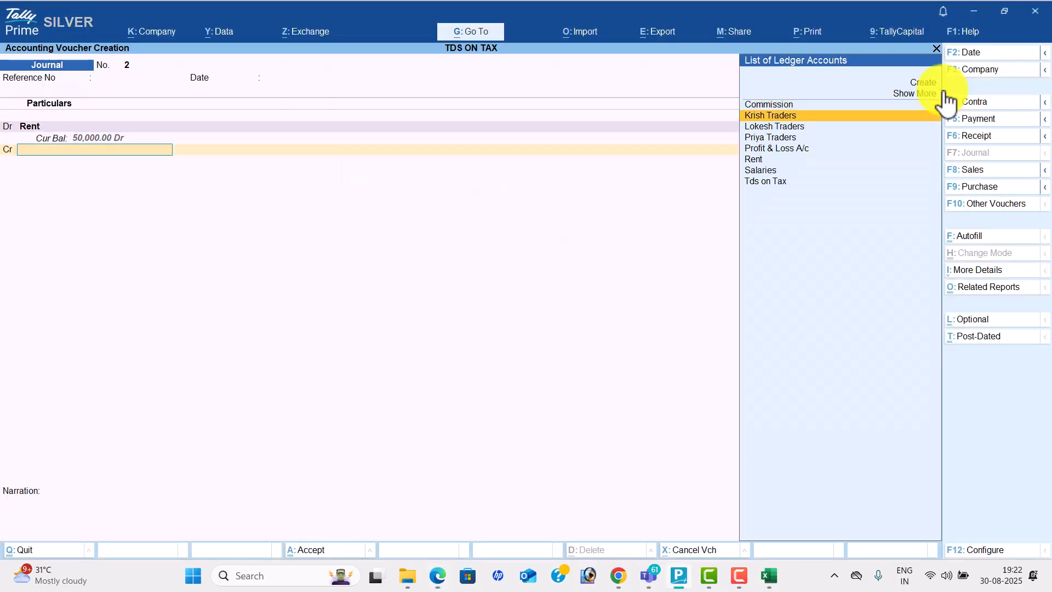
key("Up")
key("Return")
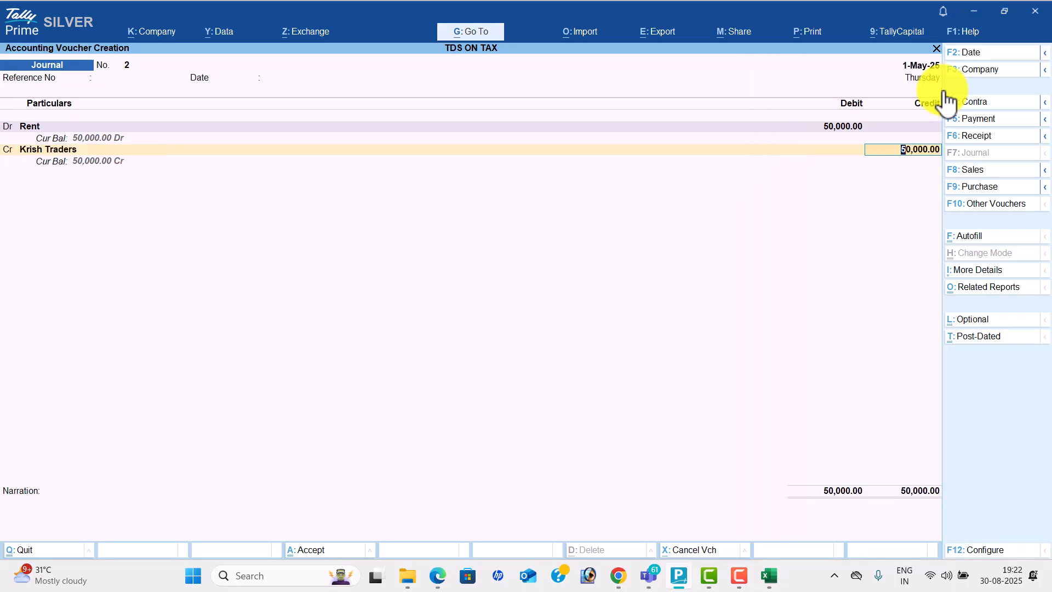
key("Return")
Set the Krish Traders bill-wise details to New Ref 2 for 50,000 Cr and save the voucher
key("Up")
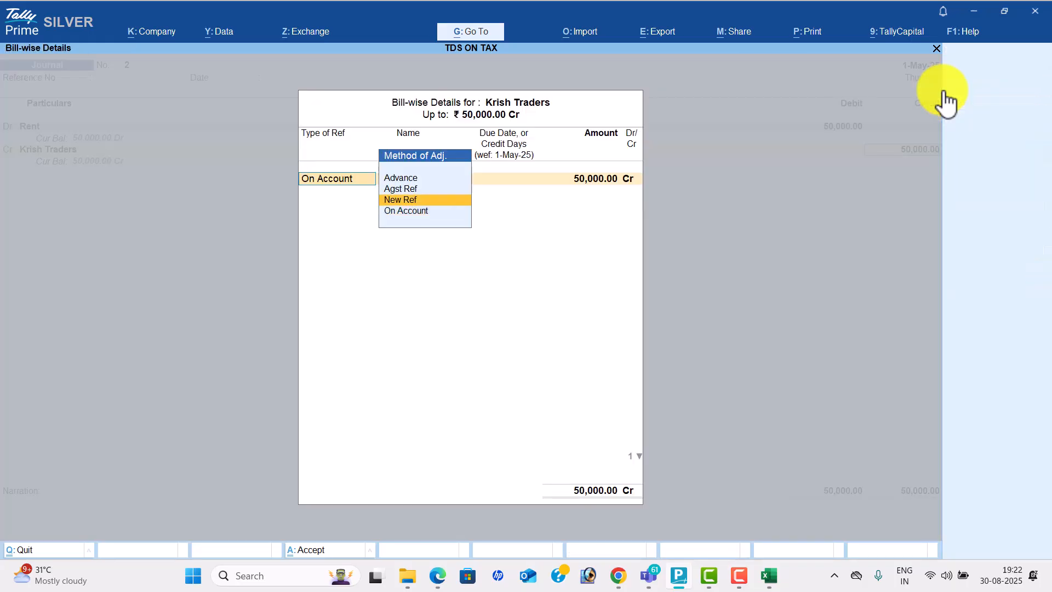
key("Return")
type("2")
key("Return")
key("Return")
key("Return")
key("Return")
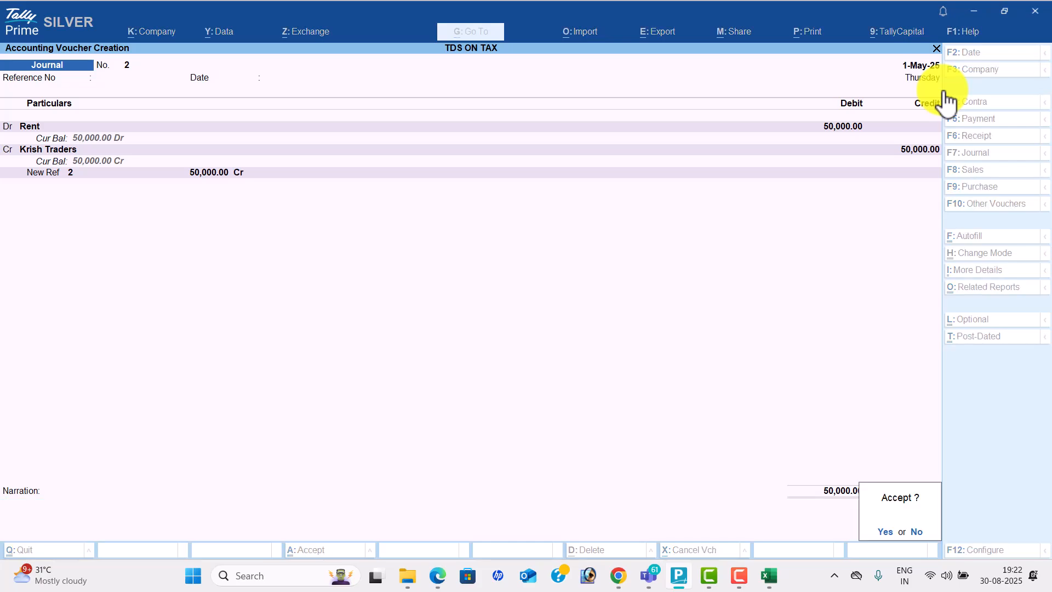
key("Return")
In the third journal voucher, debit the Commission ledger with 30,000 as given in the PDF example
key("Return")
key("Return")
key("Down")
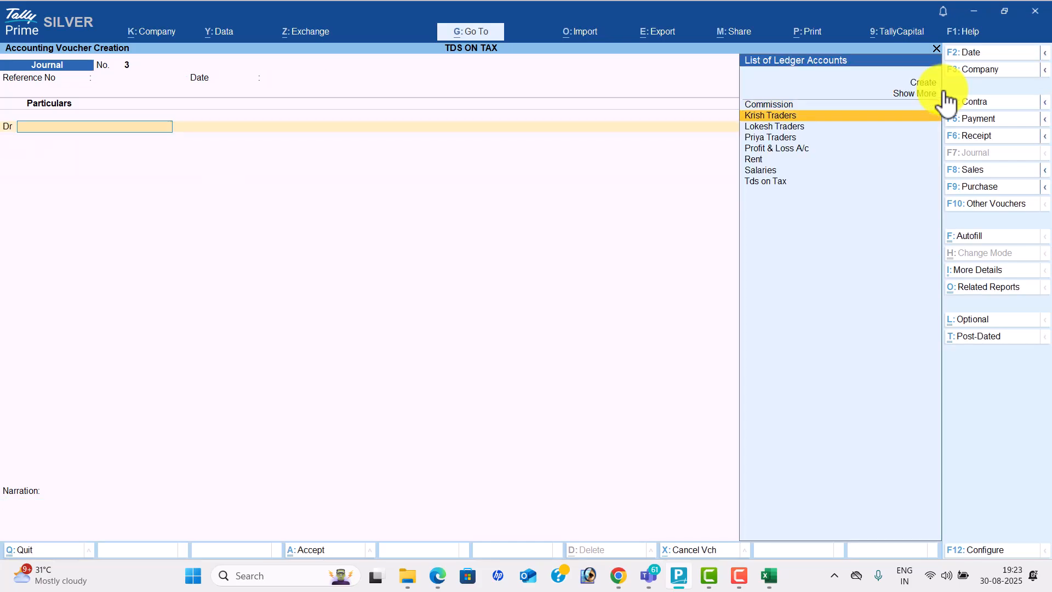
key("Up")
key("Return")
key("alt+Tab")
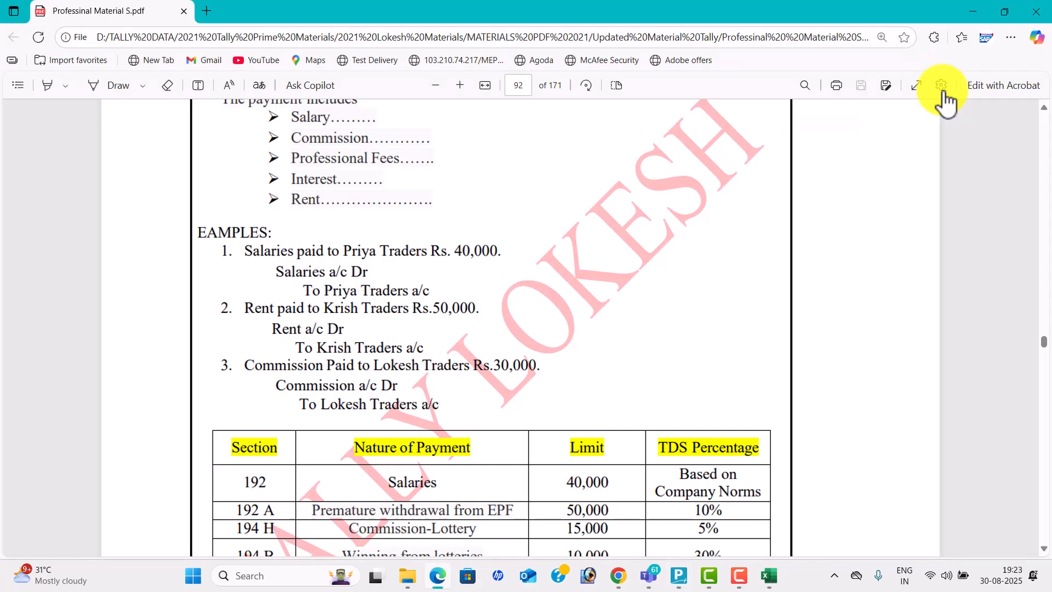
key("alt+Tab")
type("30000")
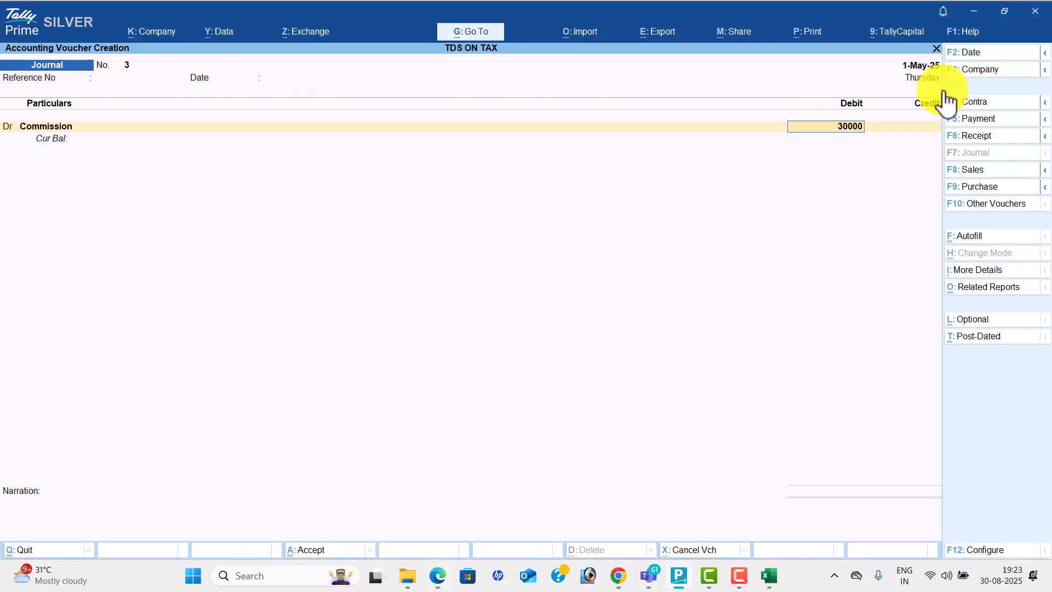
key("Return")
Credit Lokesh Traders with 30,000 in the commission journal voucher
key("Return")
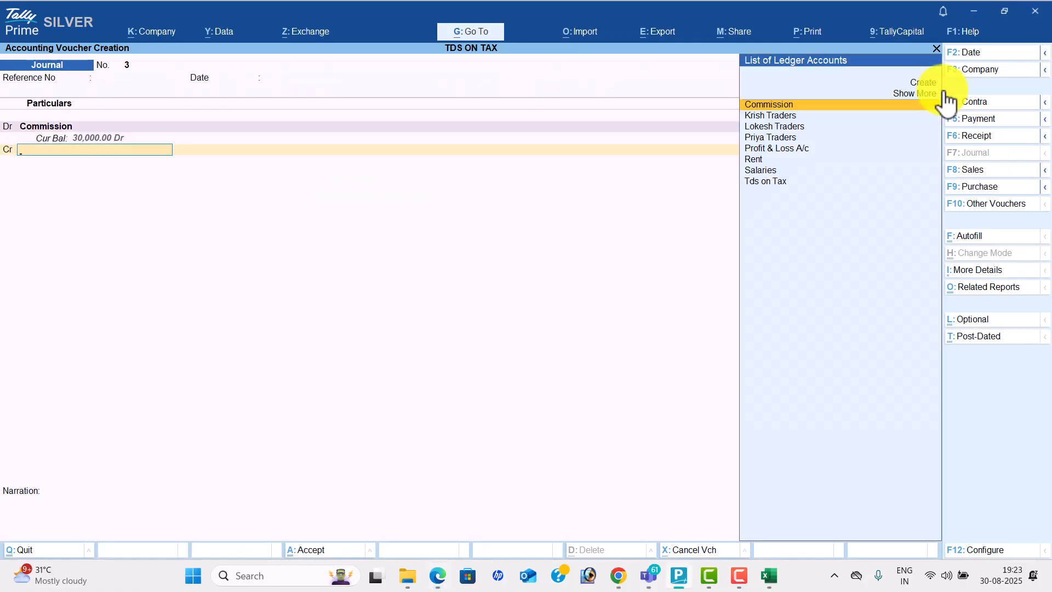
key("Down")
key("Return")
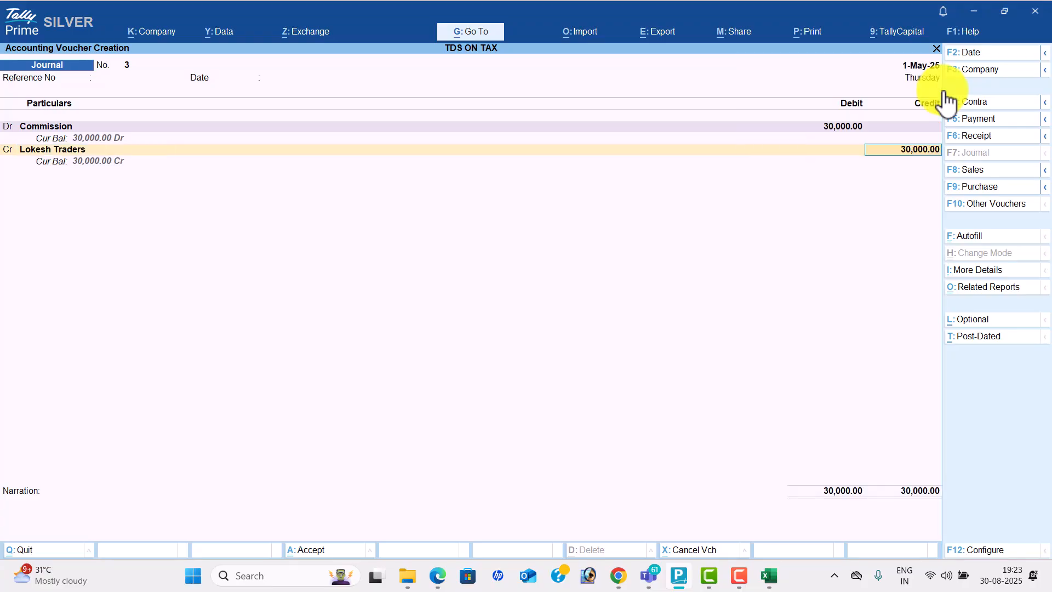
key("Return")
Set the Lokesh Traders bill-wise details to New Ref 3 for 30,000 Cr and save the voucher
key("Up")
key("Return")
key("Return")
key("Return")
key("Return")
key("Return")
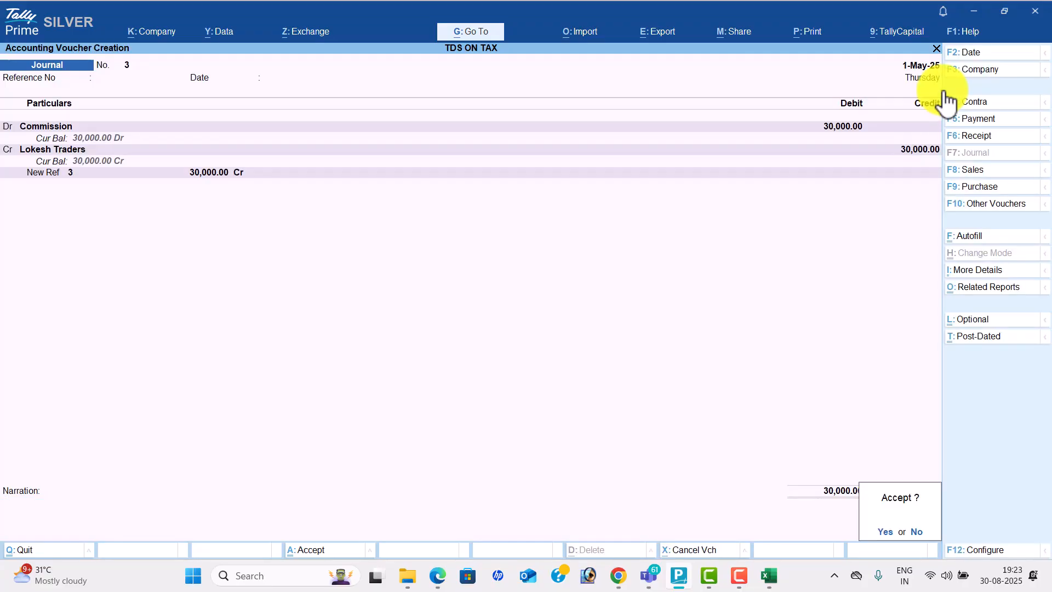
key("Return")
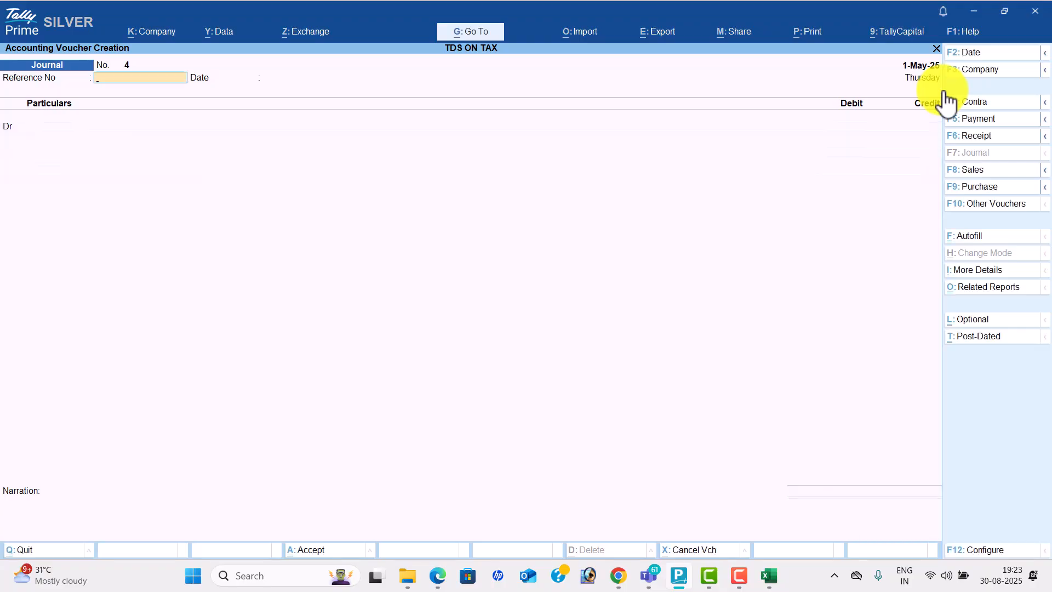
key("Escape")
key("Return")
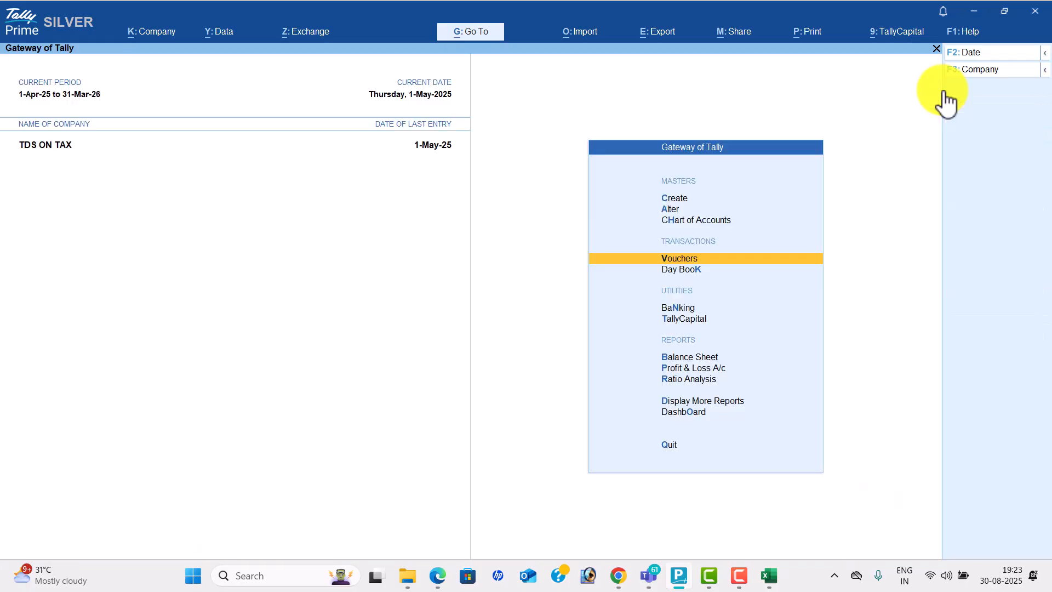
key("Return")
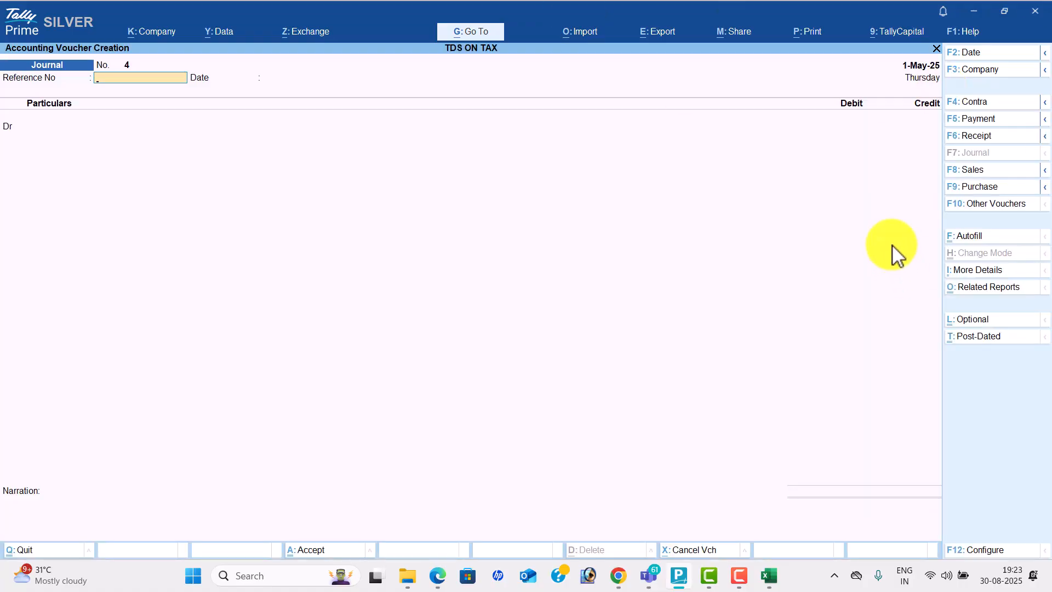
Check the PDF examples and autofill a TDS Deduction journal till 1-May-25 for Priya Traders, with Salaries and the Tds on Tax ledger
key("alt+Tab")
scroll(564, 322, "down", 3)
scroll(482, 181, "up", 1)
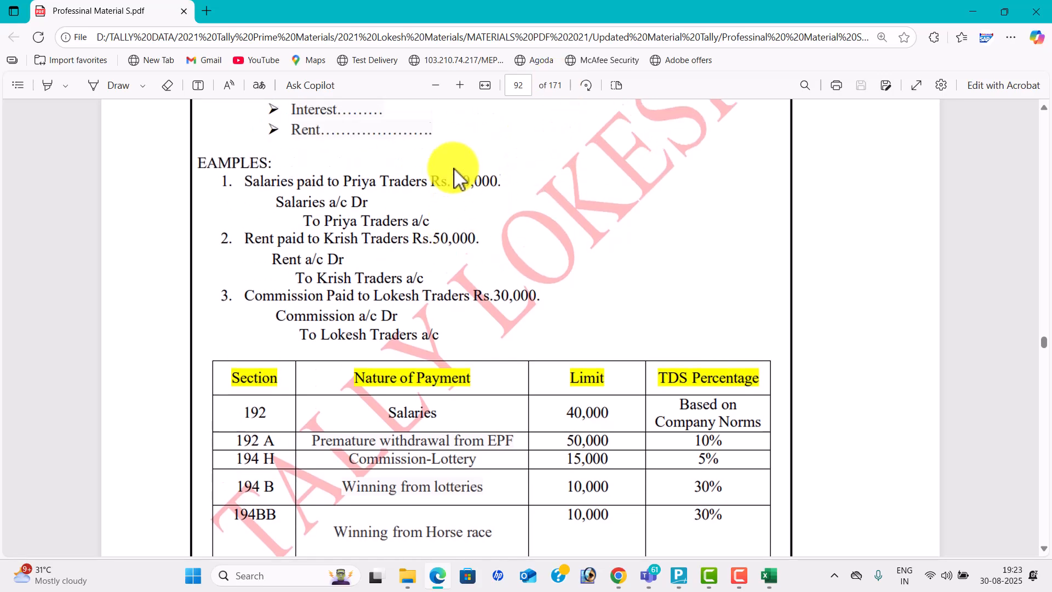
key("alt+Tab")
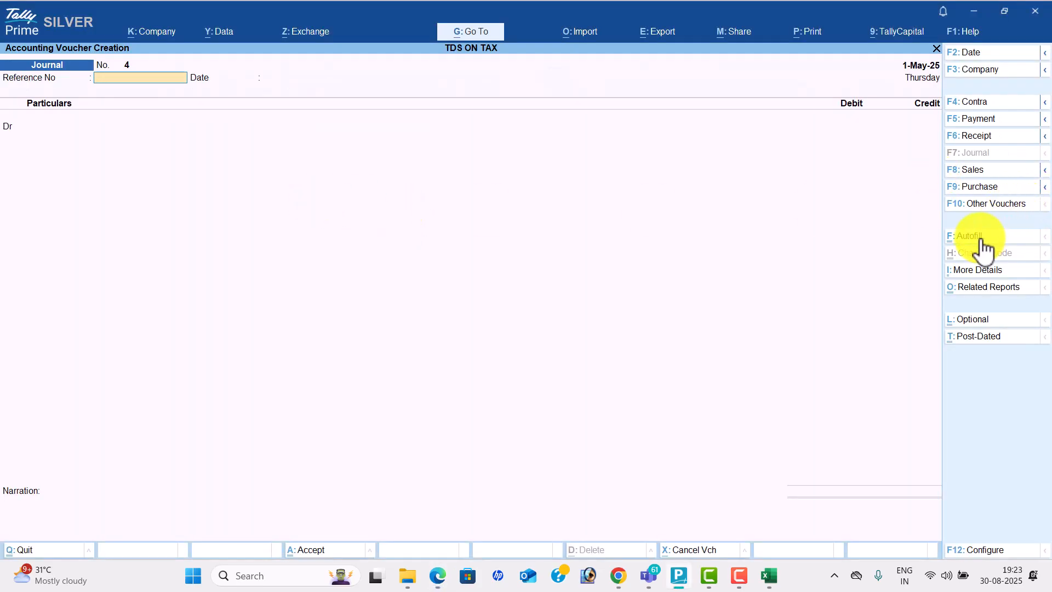
left_click(969, 236)
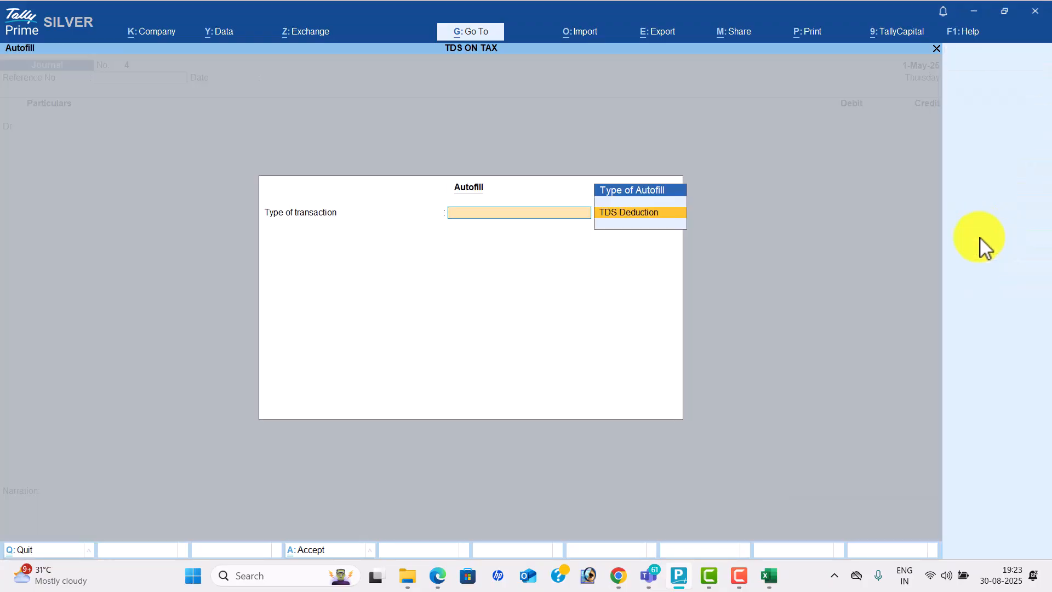
key("Return")
key("Return")
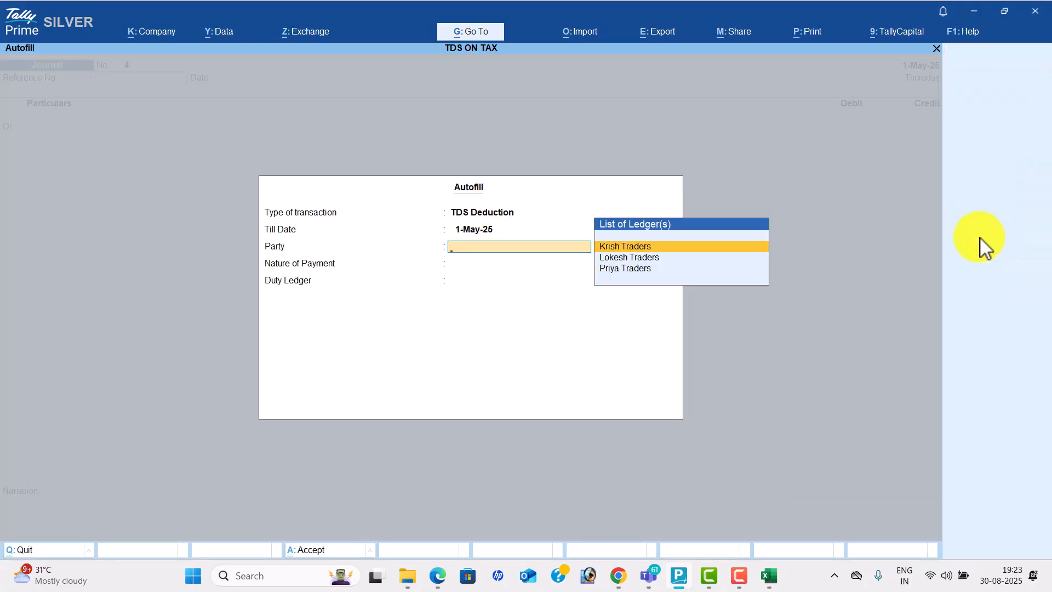
key("Down")
key("Down")
key("Return")
key("Return")
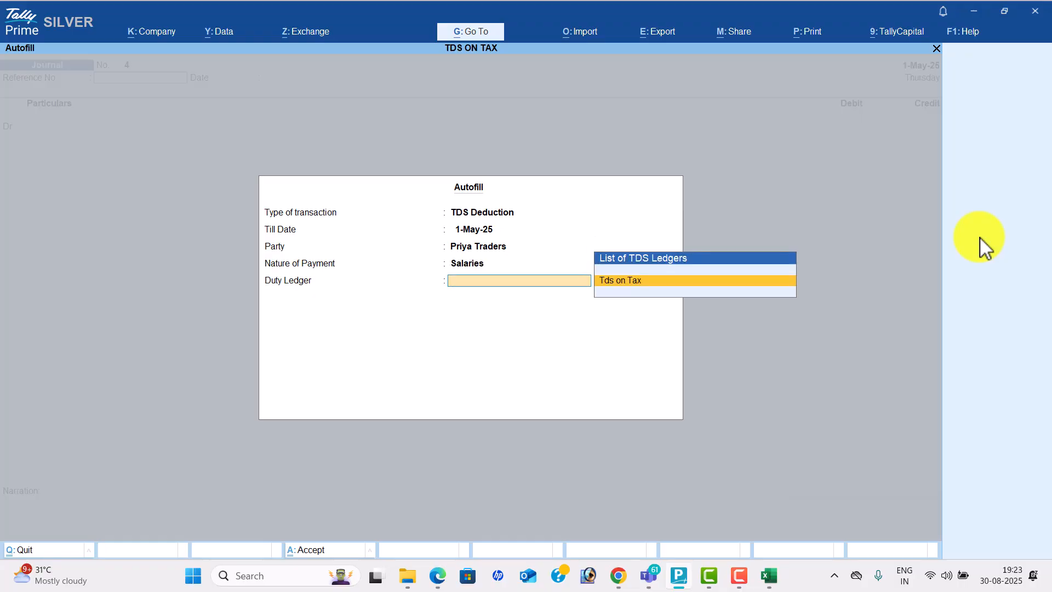
key("Return")
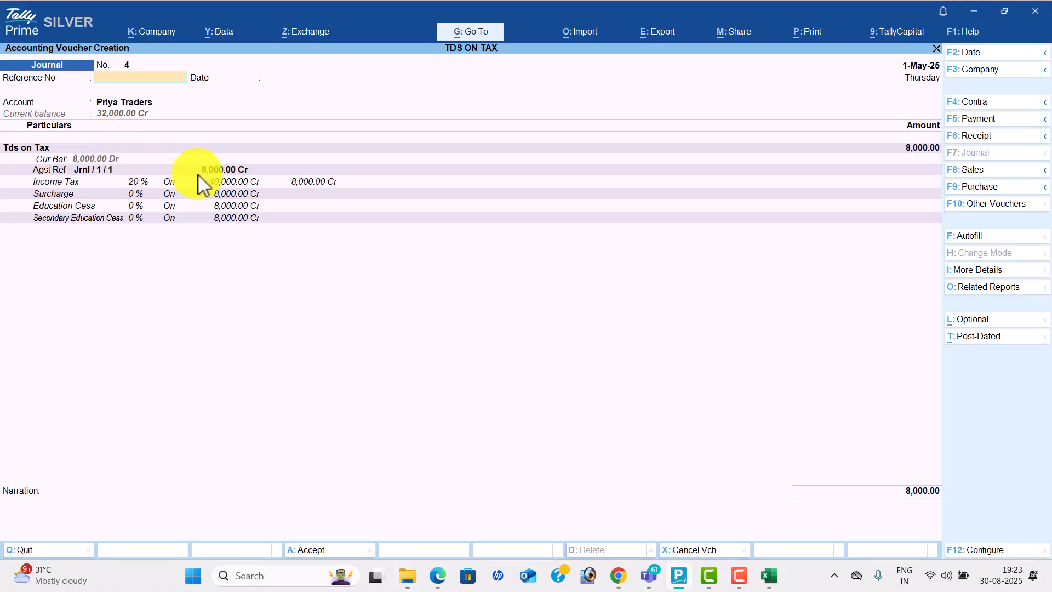
Adjust the Priya Traders deduction against bill reference 1 for 8,000 Dr and save the voucher
key("Return")
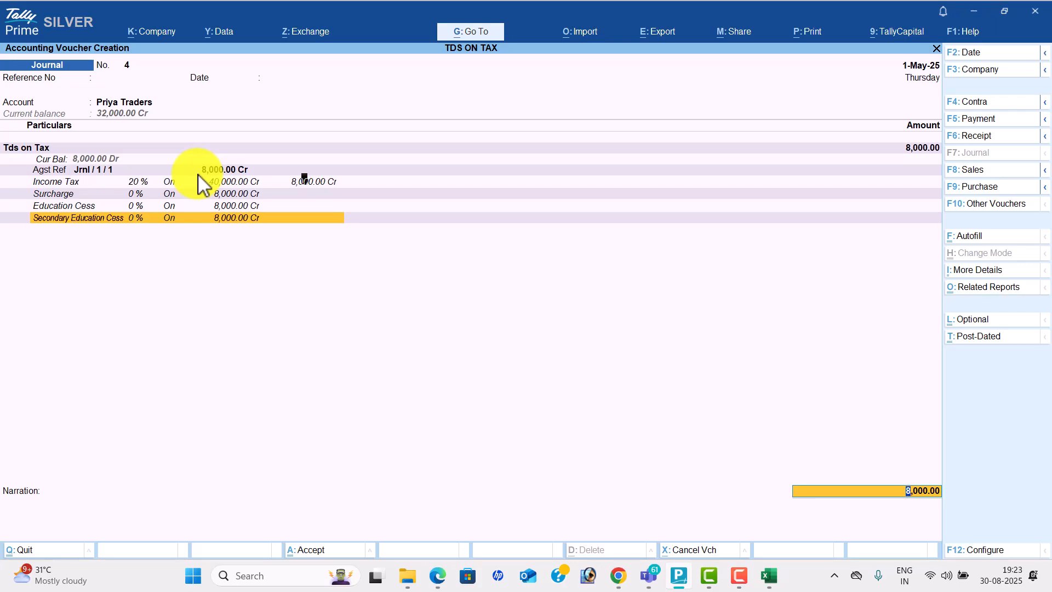
key("Return")
key("Return")
key("Return")
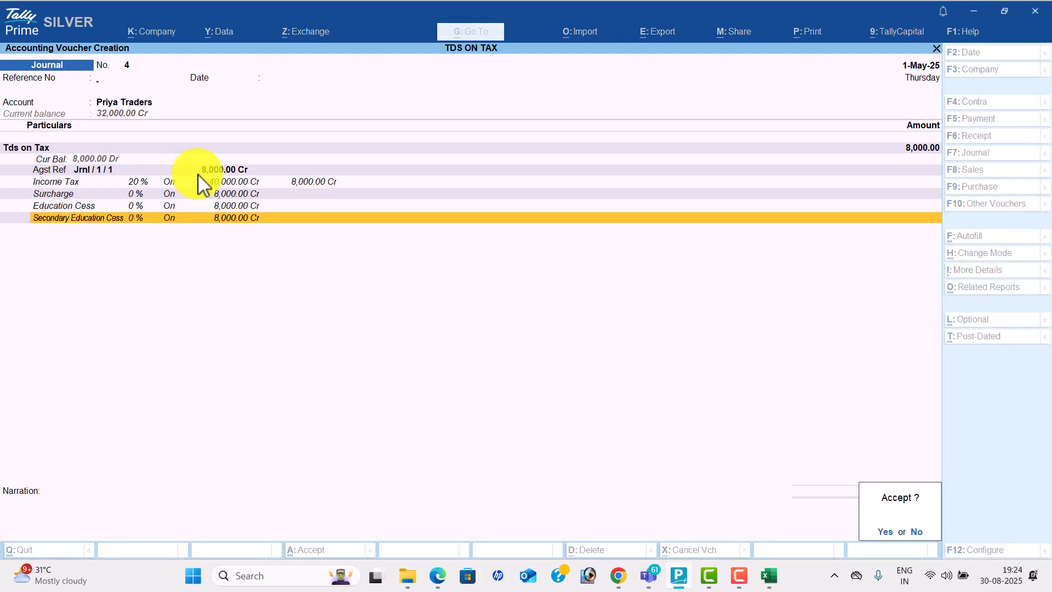
key("Return")
Autofill a TDS Deduction journal till 1-May-25 for Krish Traders, with Rent and the Tds on Tax ledger, checking the PDF example
left_click(984, 237)
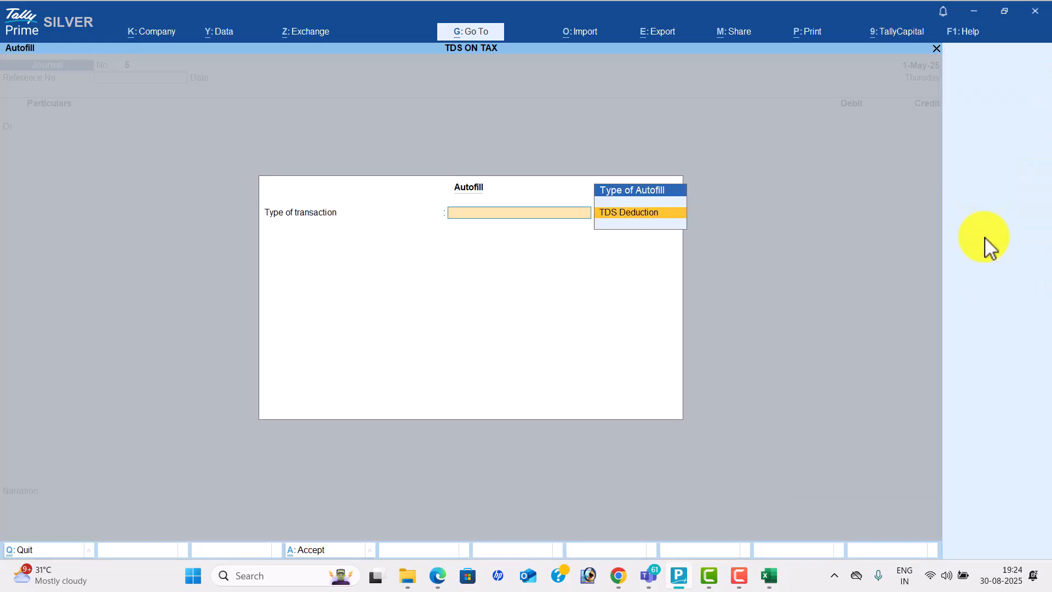
key("Return")
key("Return")
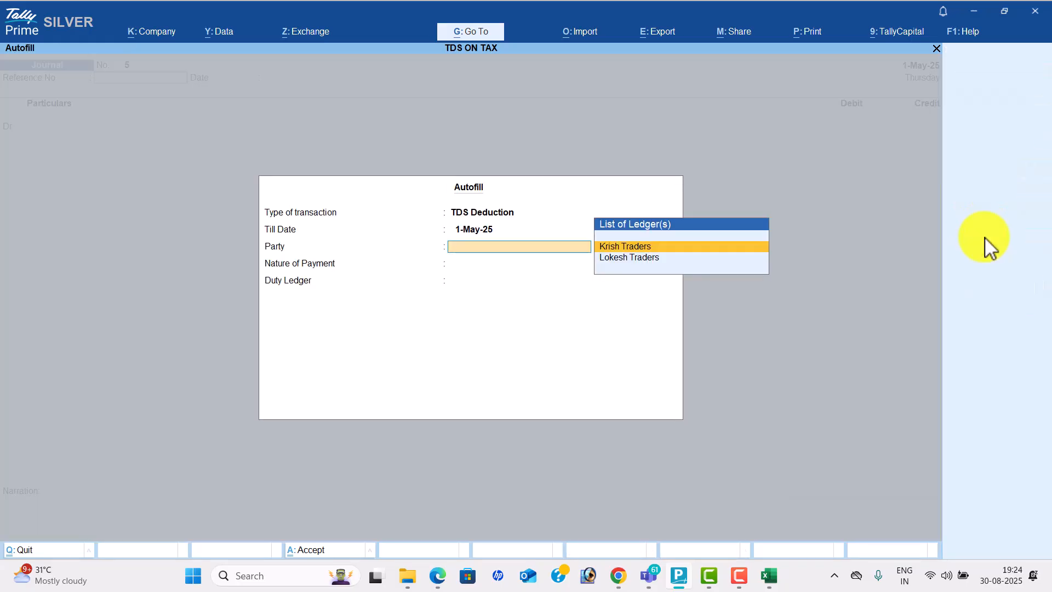
key("Return")
key("Return")
key("Return")
key("alt+Tab")
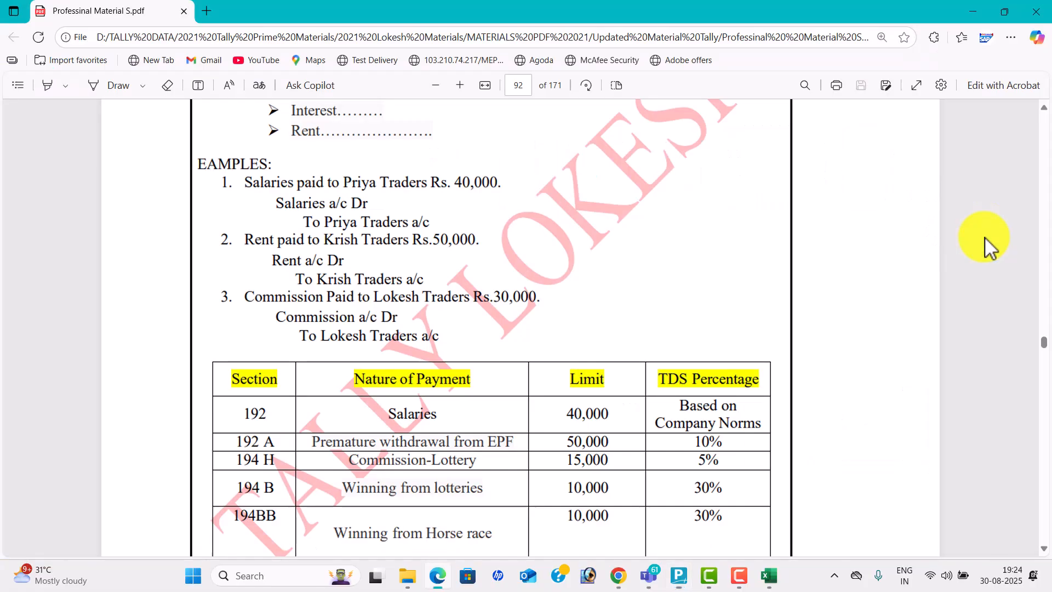
scroll(419, 303, "up", 1)
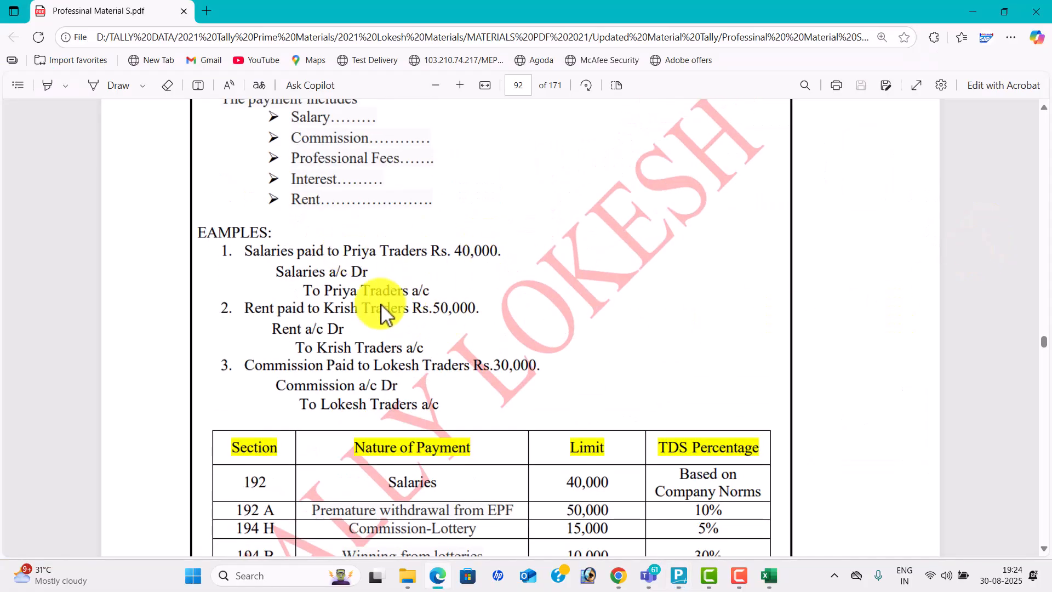
key("alt+Tab")
Adjust the Krish Traders deduction against bill reference 2 for 10,000 Dr and save the voucher
key("Return")
key("Return")
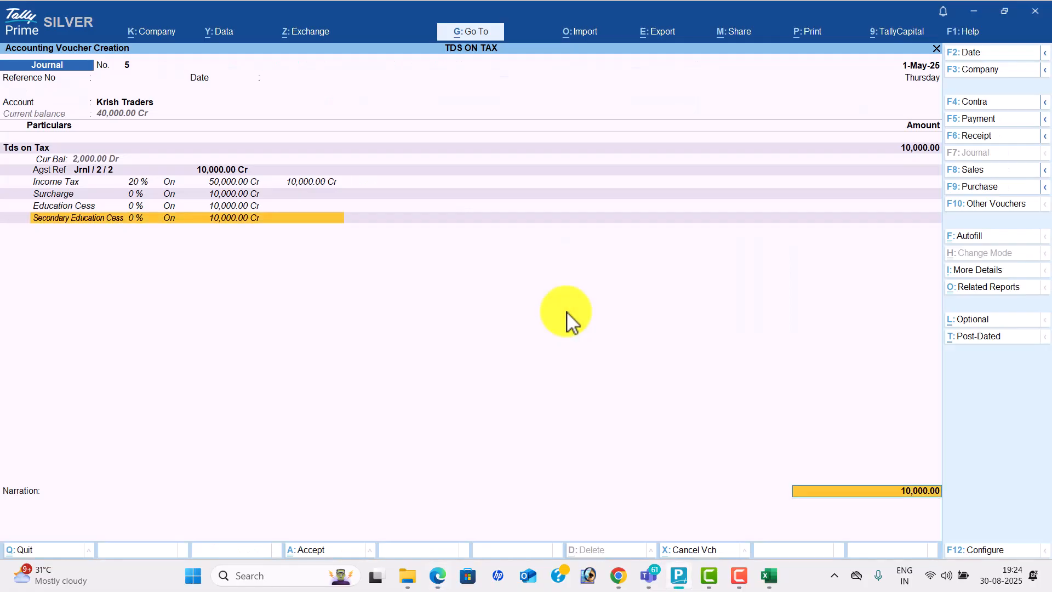
key("Return")
key("Return")
key("Return")
key("Return")
key("Return")
key("Return")
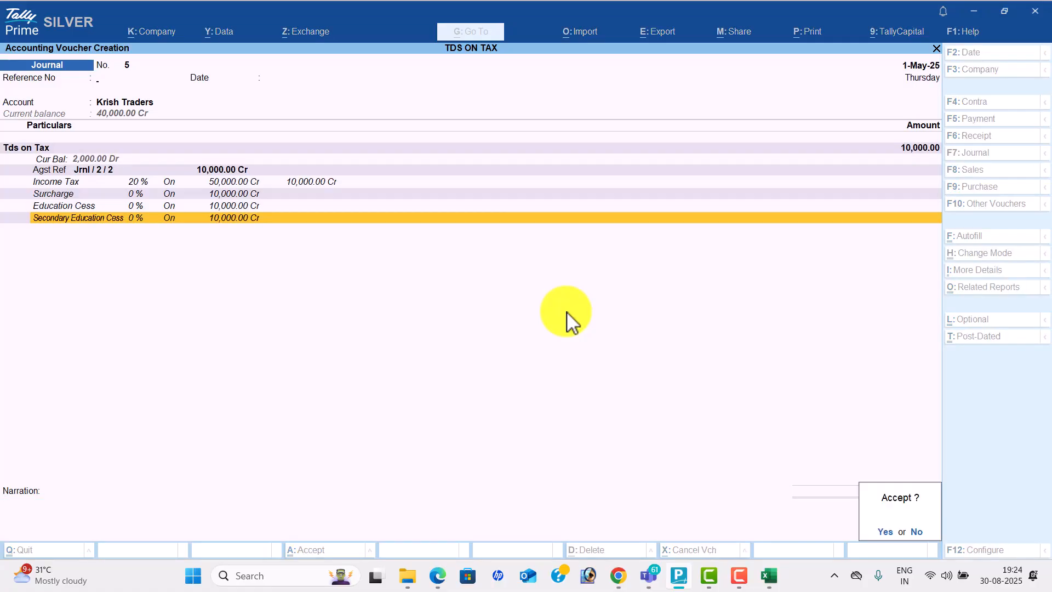
key("Return")
Autofill a TDS Deduction journal till 1-May-25 for Lokesh Traders, with Commission and the Tds on Tax ledger
left_click(980, 240)
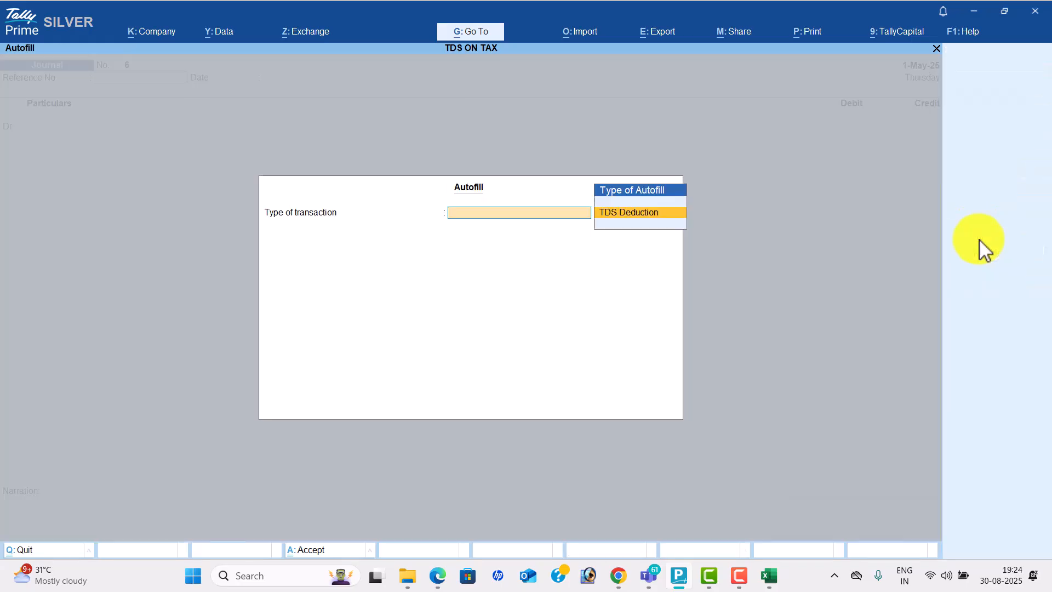
key("Return")
key("Return")
key("Return")
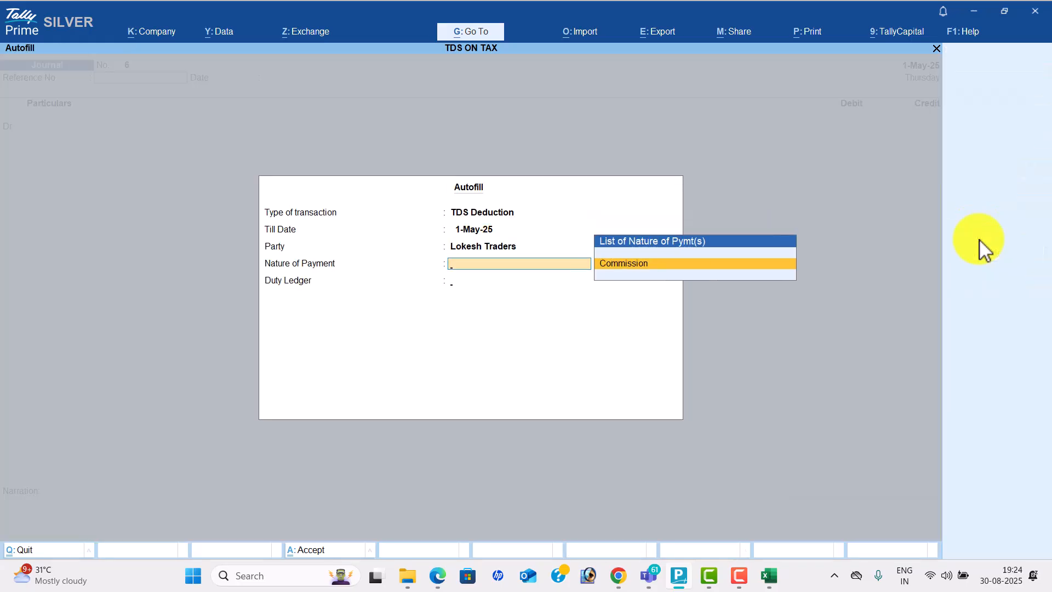
key("Return")
key("Return")
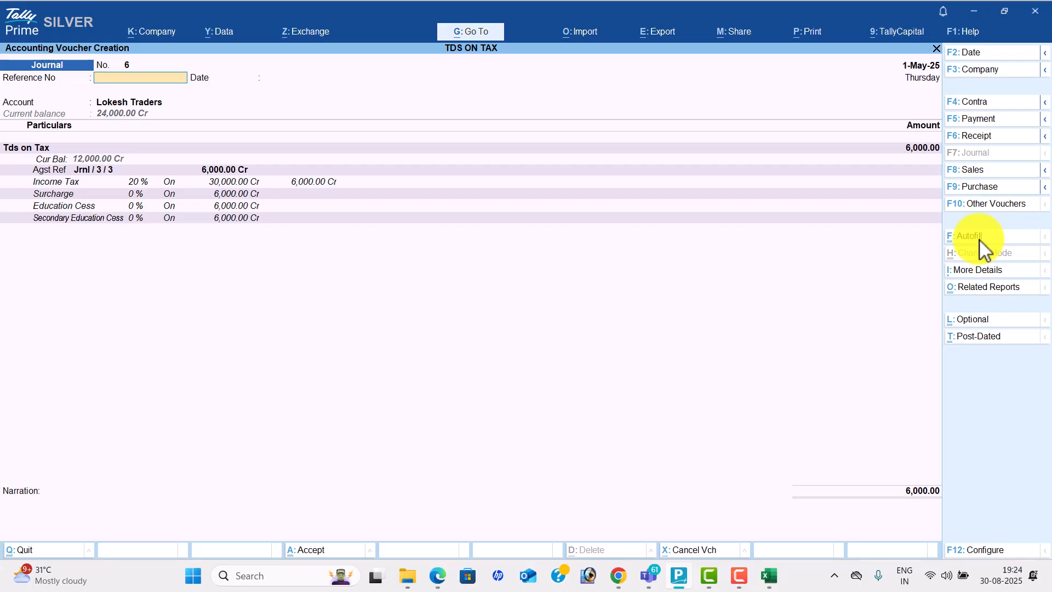
Set the Lokesh Traders bill-wise details to Agst Ref 3 for 6,000 Dr and save the voucher
key("Return")
key("Return")
key("Return")
key("Return")
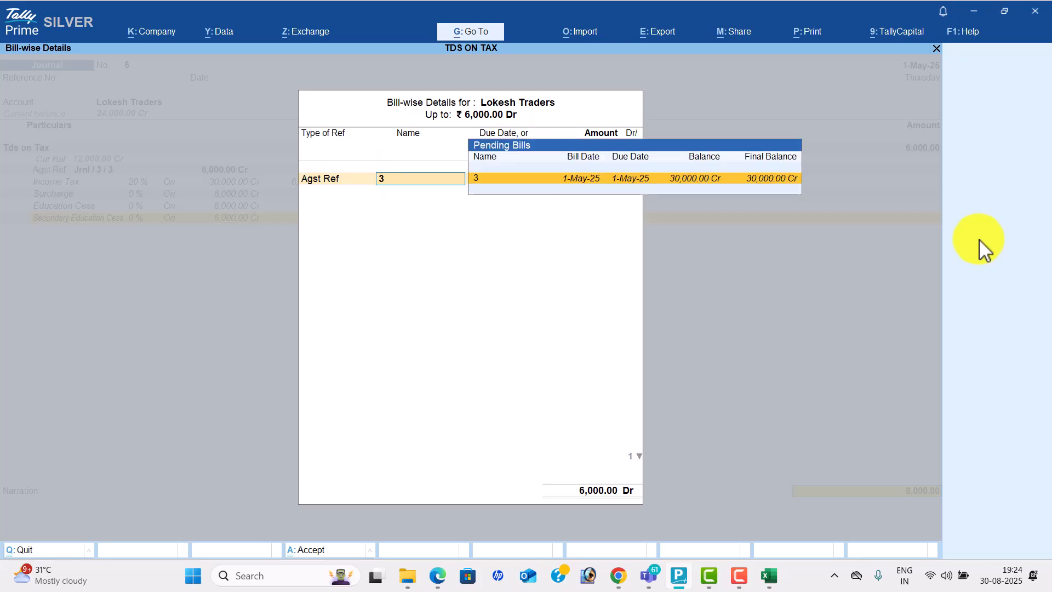
key("Return")
key("Return")
key("Return")
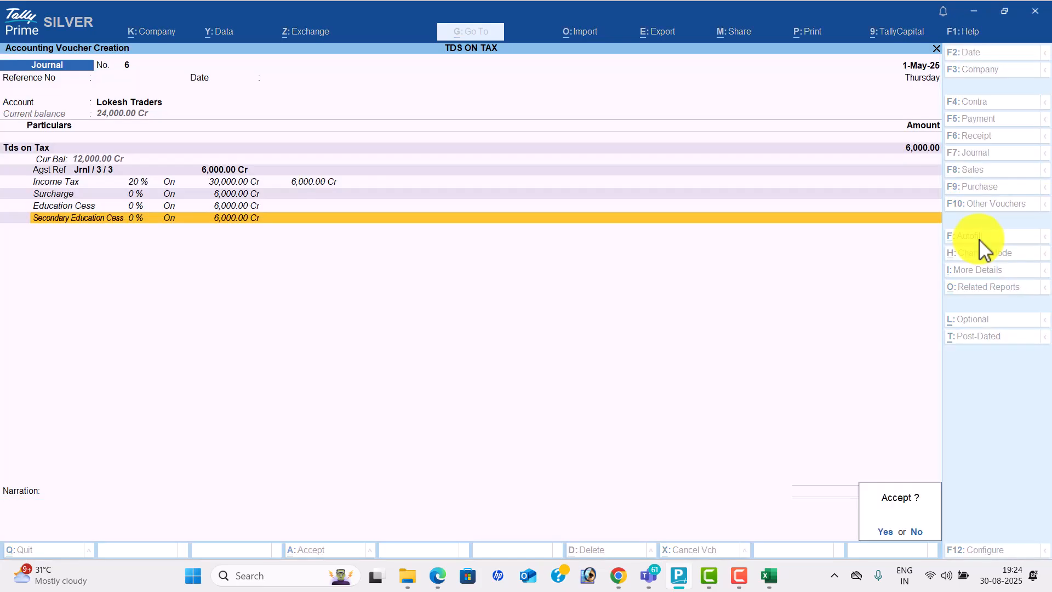
key("Return")
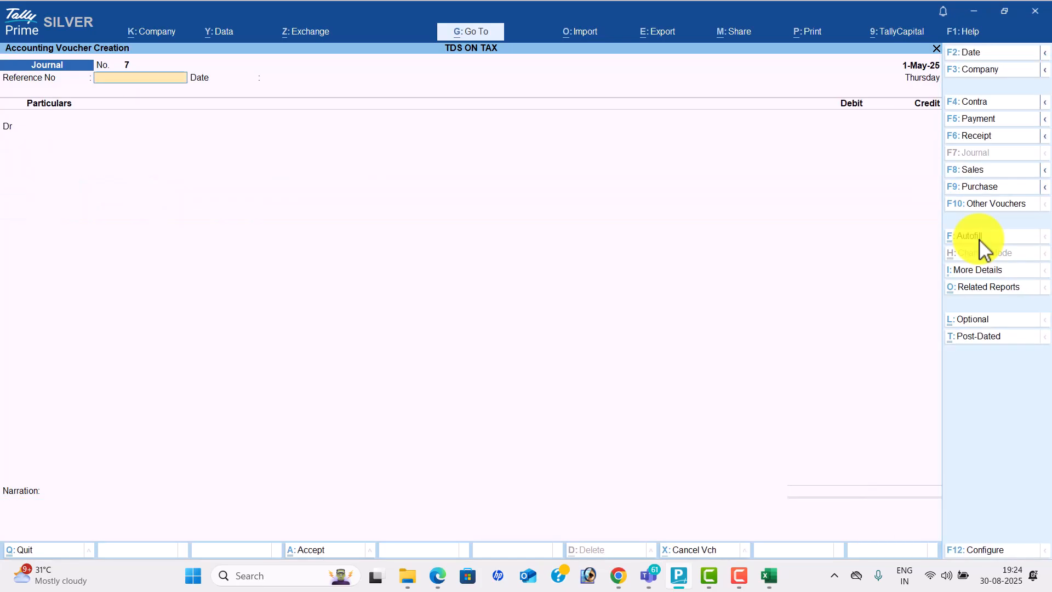
Quit journal voucher creation and open Display More Reports from the Gateway of Tally
key("Escape")
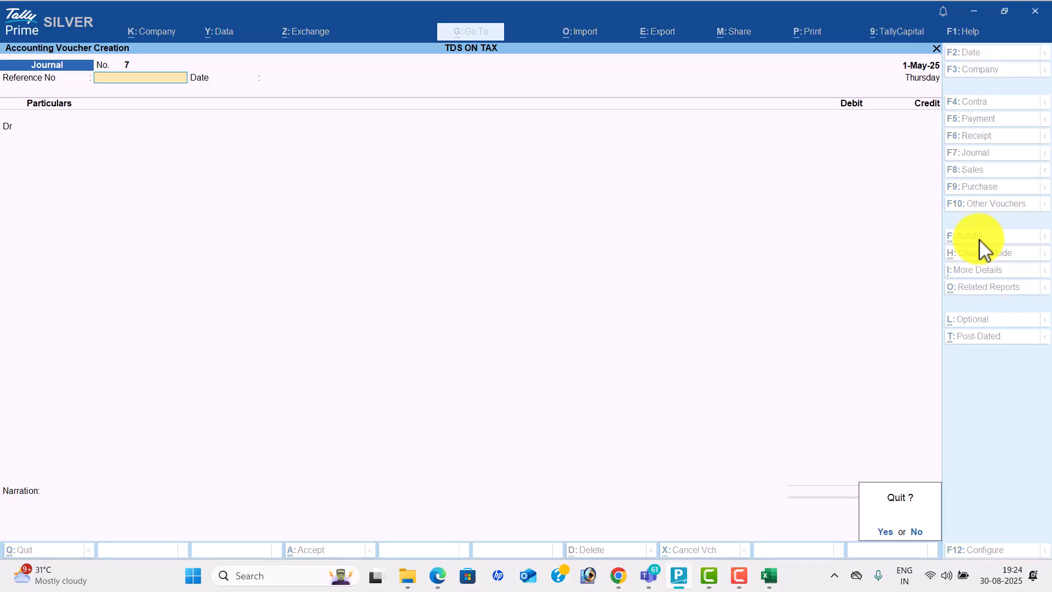
key("Return")
key("Down")
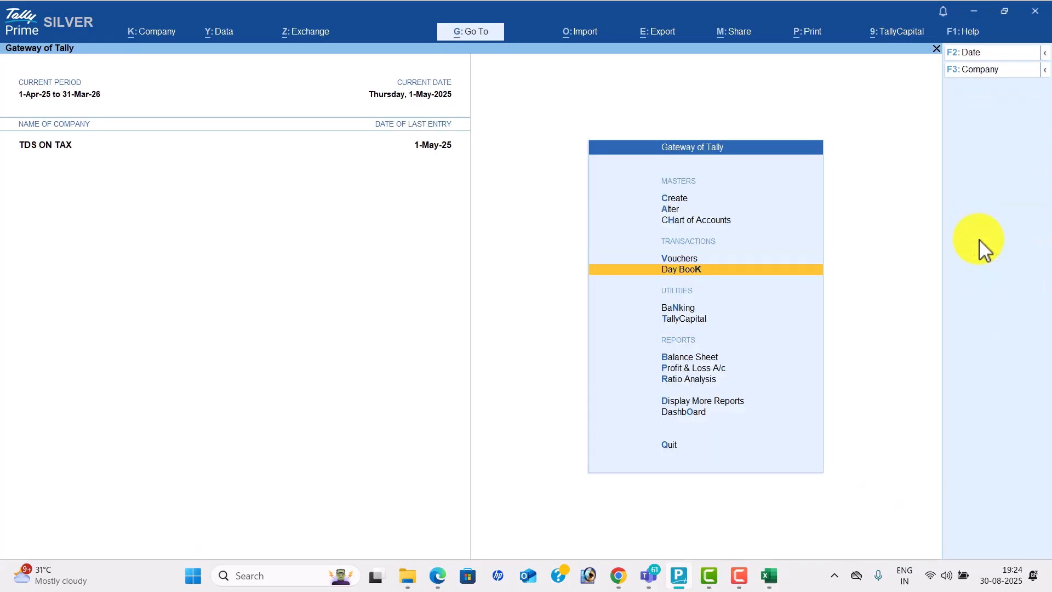
key("Down")
key("Down")
key("Down")
key("Down")
key("Down")
key("Down")
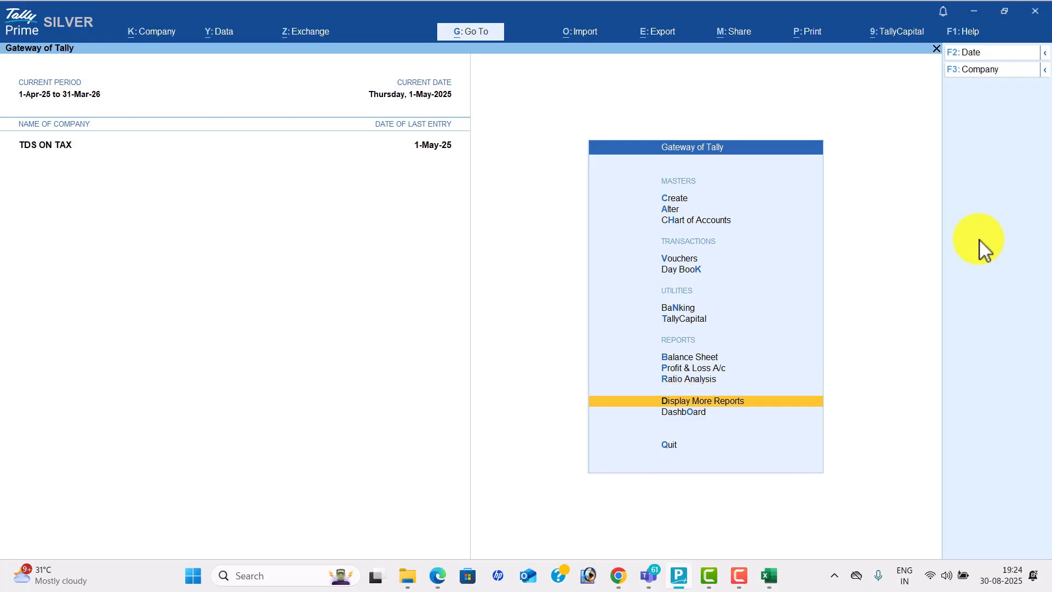
key("Return")
Open TDS Outstandings from the statutory TDS Reports and review the pending amounts by nature of payment
key("Down")
key("Down")
key("Down")
key("Down")
key("Down")
key("Down")
key("Down")
key("Up")
key("Return")
key("Return")
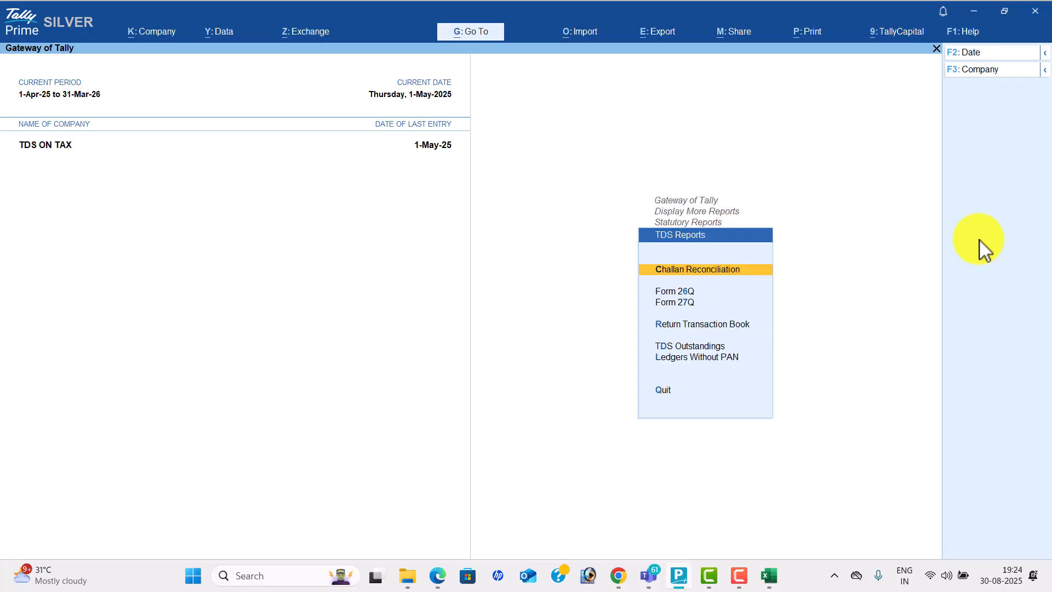
key("Down")
key("Down")
key("Down")
key("Down")
key("Return")
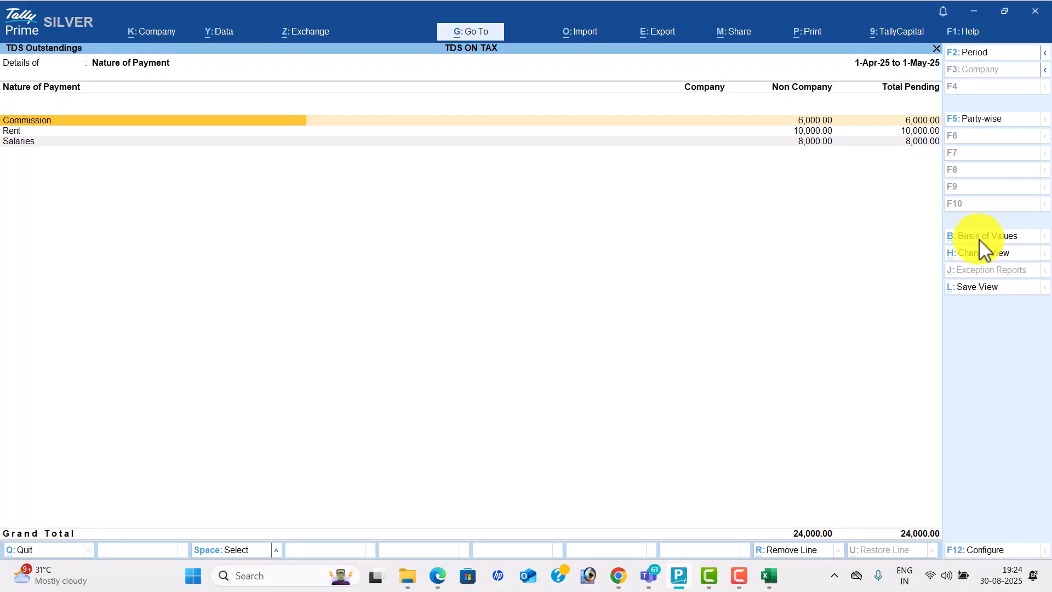
key("Down")
key("Down")
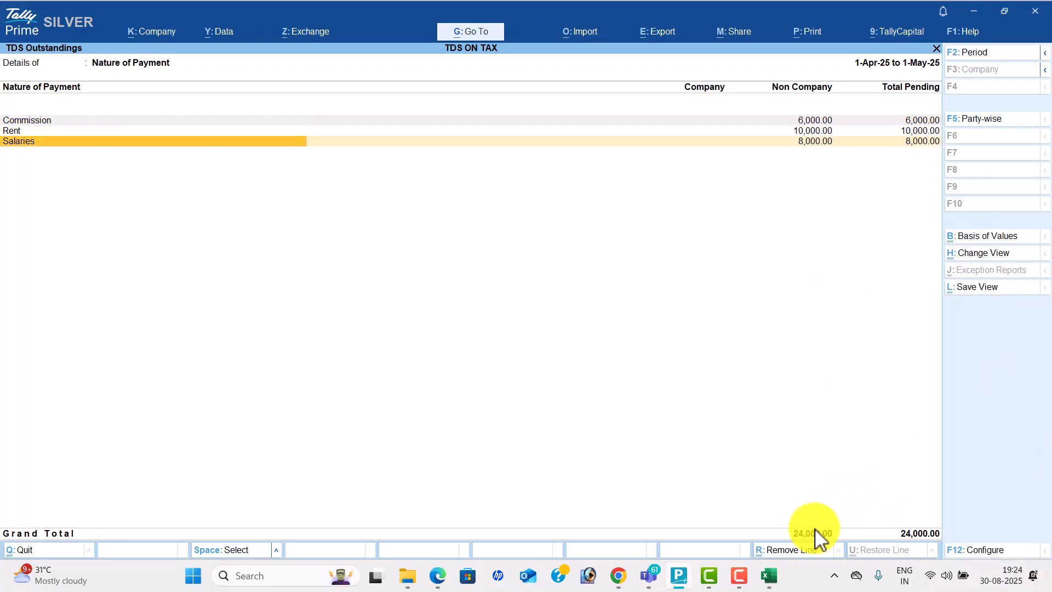
Leave the TDS reports and open the payables outstandings report in detailed form from Statements of Accounts
key("Escape")
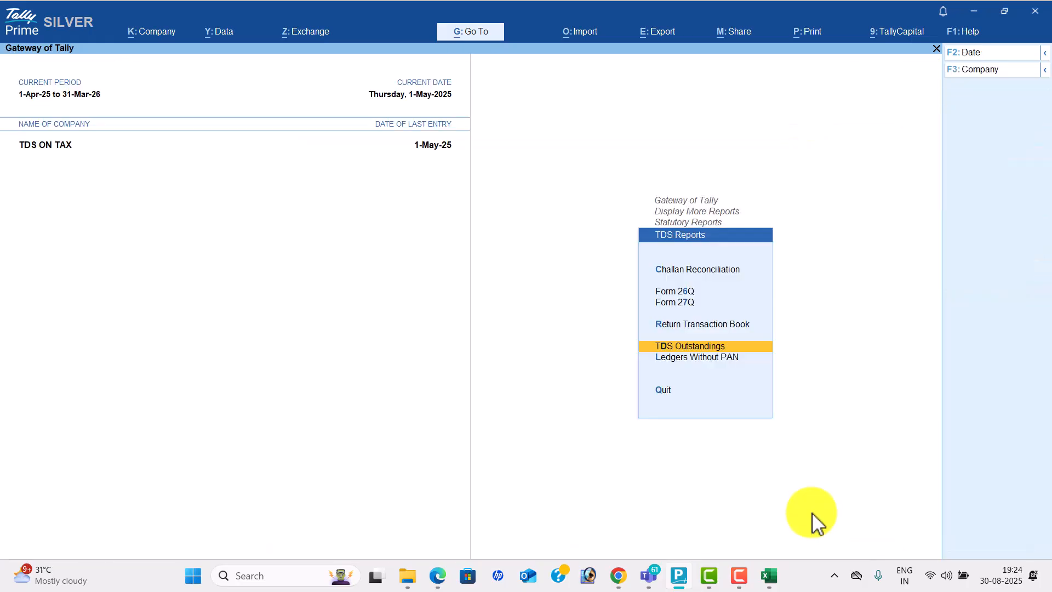
key("Up")
key("Escape")
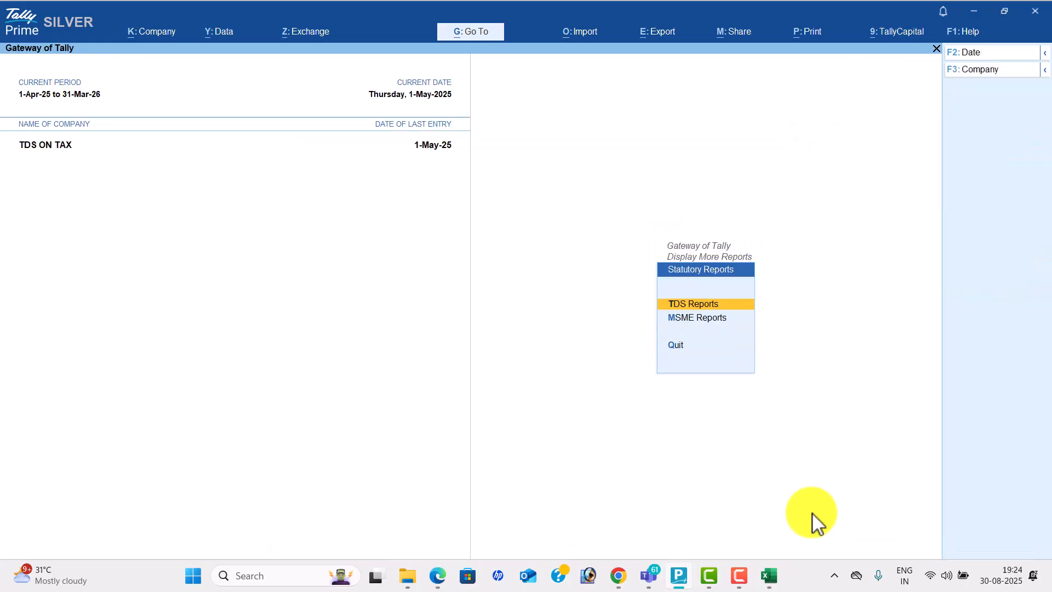
key("Escape")
key("Up")
key("Return")
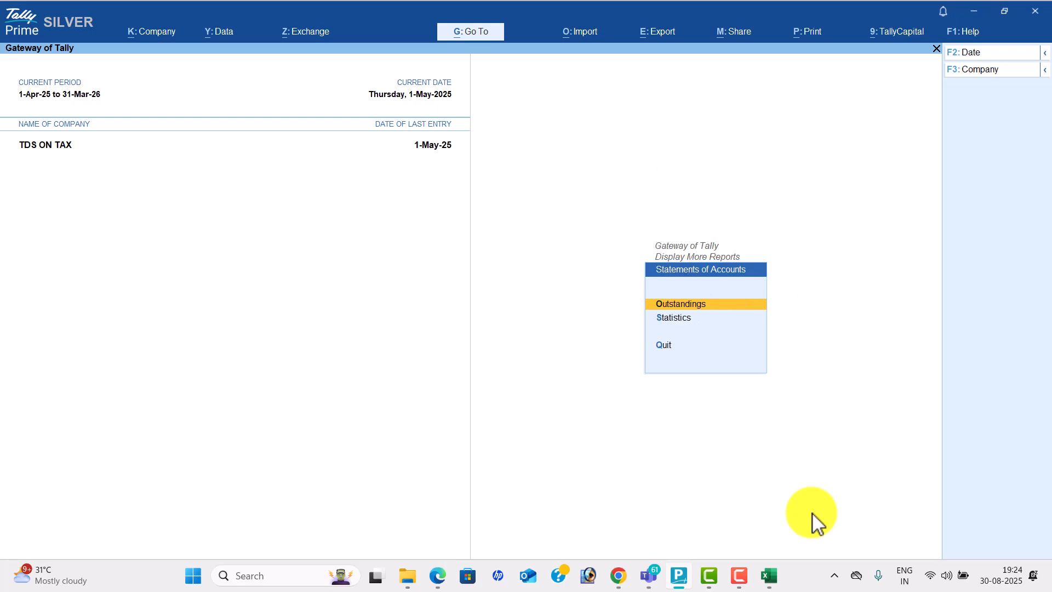
key("Return")
key("Down")
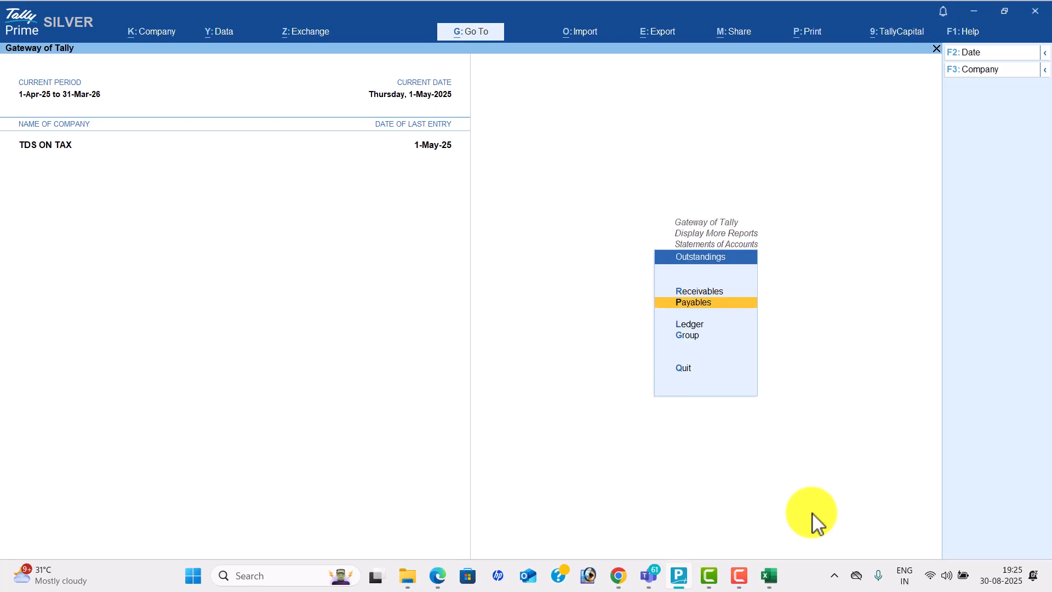
key("Return")
key("alt+F5")
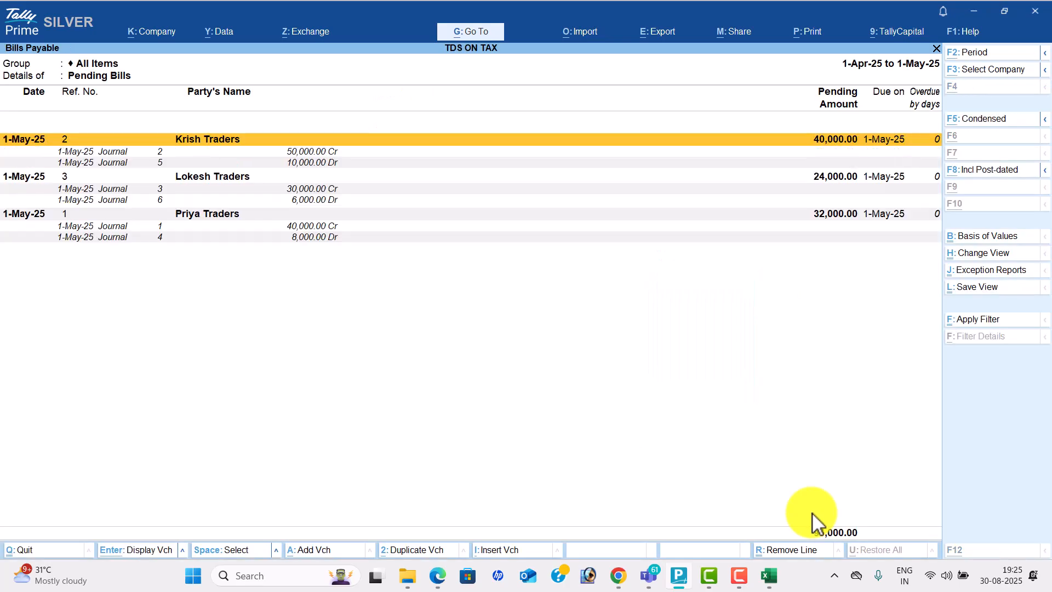
Review the pending bills of Krish Traders, Lokesh Traders and Priya Traders with their journal entries and TDS deductions
key("Down")
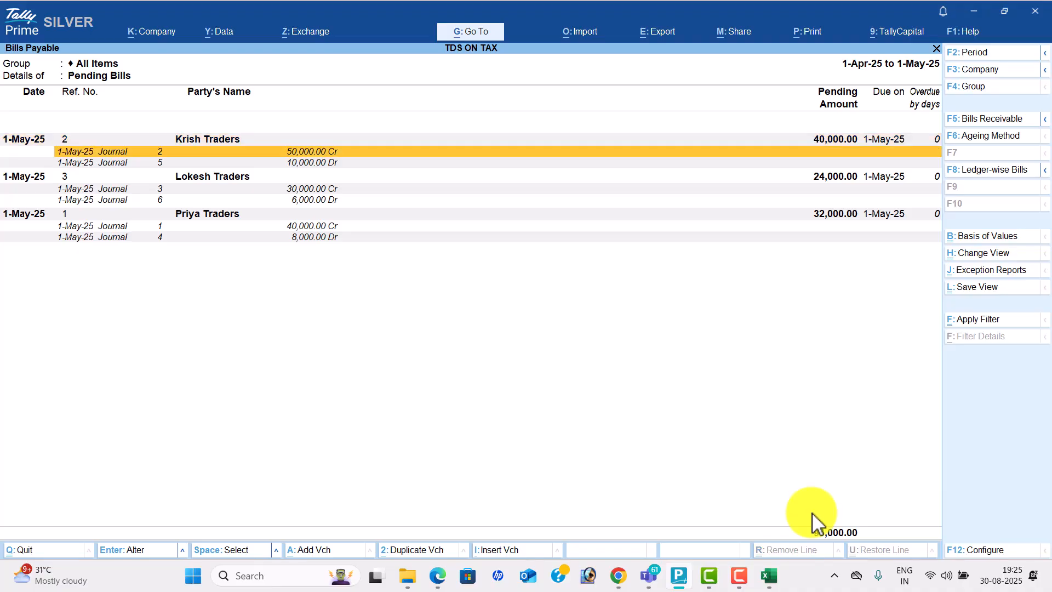
key("Down")
key("Down")
key("Down")
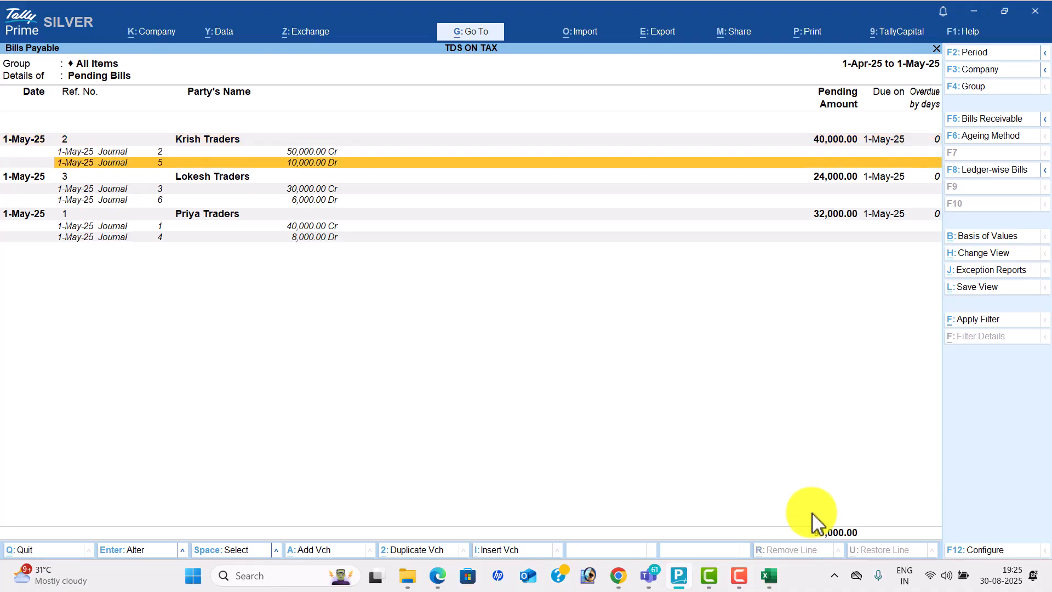
key("Down")
key("Down")
key("Down")
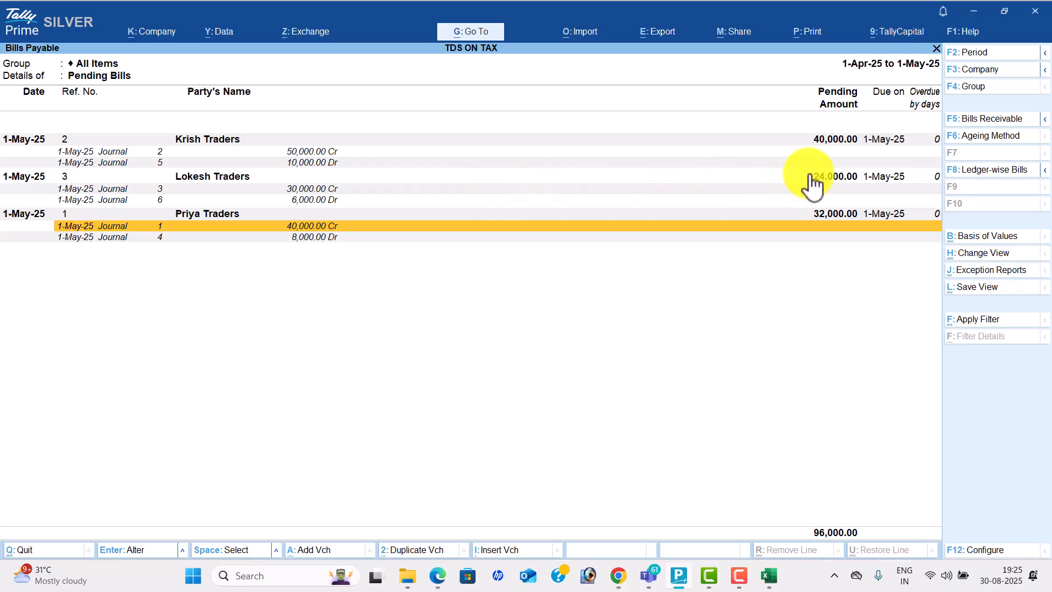
Leave the payables report and open payment voucher creation from the Gateway of Tally
key("Escape")
key("Escape")
key("Escape")
key("Escape")
key("Up")
key("Up")
key("Up")
key("Up")
key("Up")
key("Up")
key("Up")
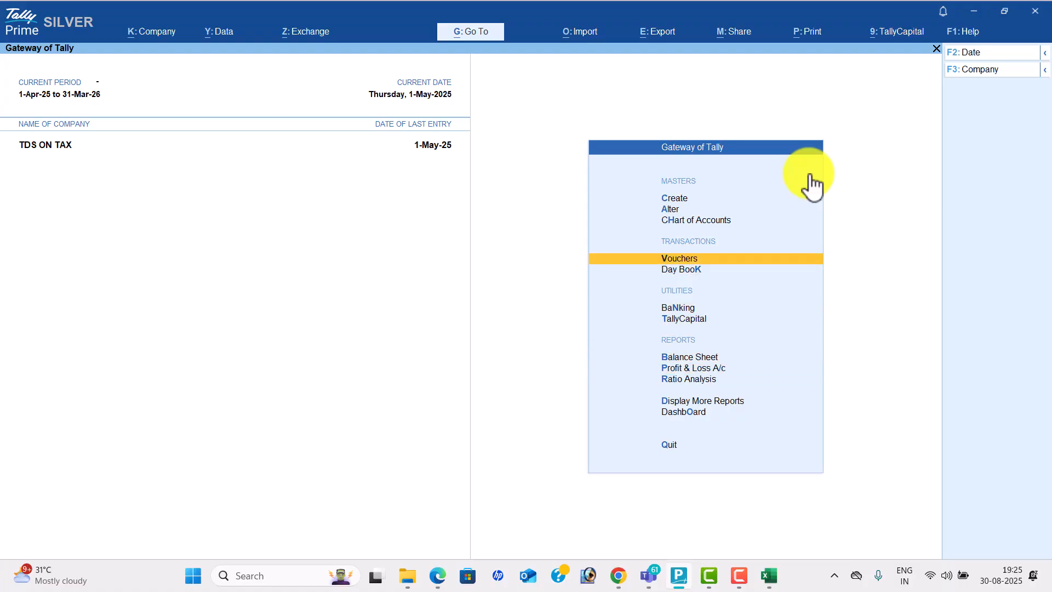
key("Return")
left_click(996, 120)
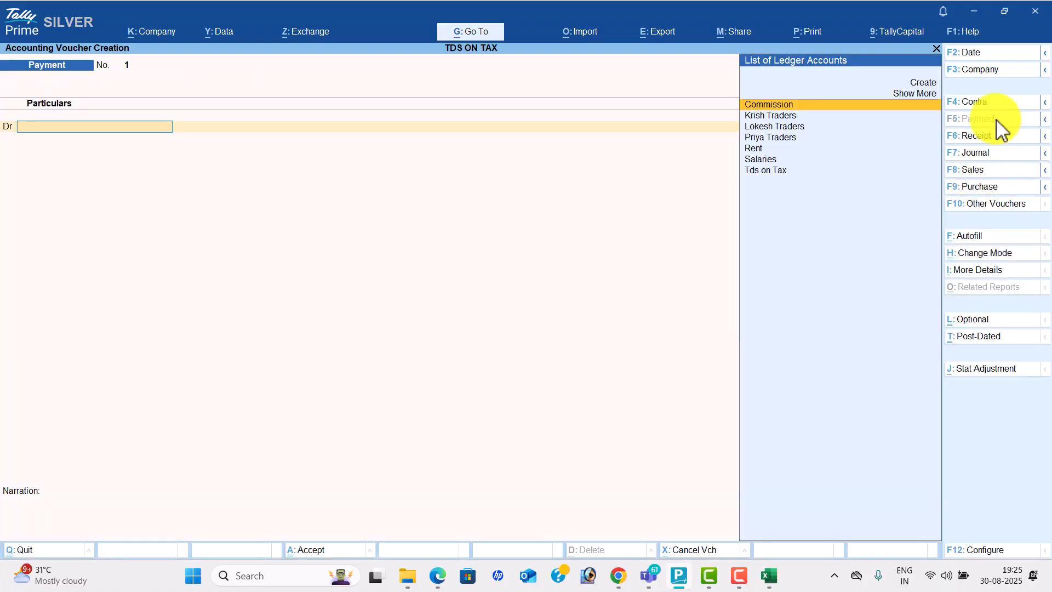
Autofill a TDS Stat Payment for the period 1-May-25 to 31-May-25, with the Deducted Till Date set to 1-5-2025
left_click(975, 238)
key("Return")
key("Return")
type("1-5")
key("Return")
type("31-5")
key("Return")
type("31-5-2025")
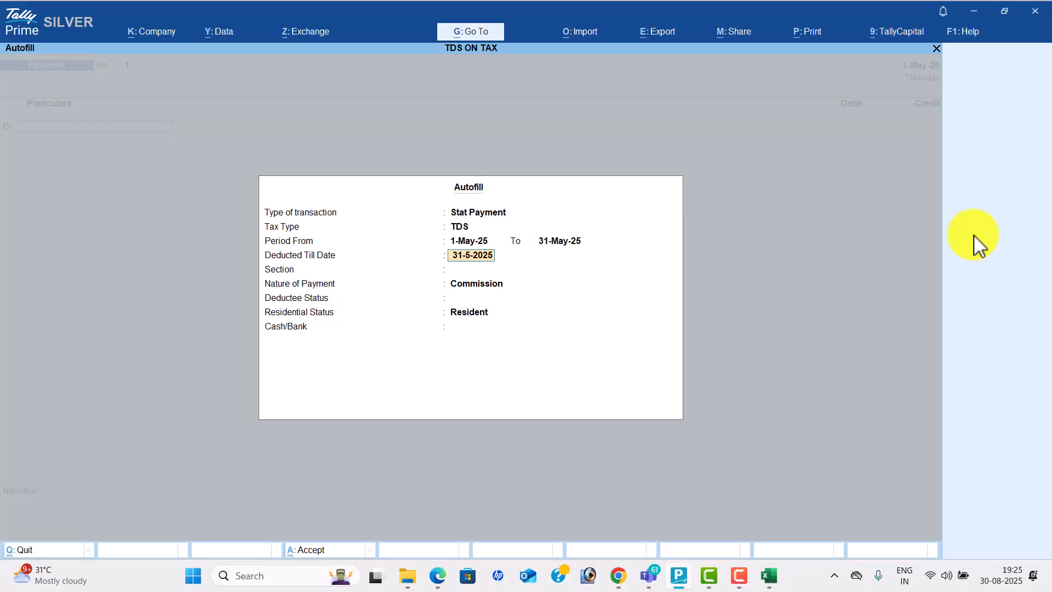
type("1-5-2025")
key("Return")
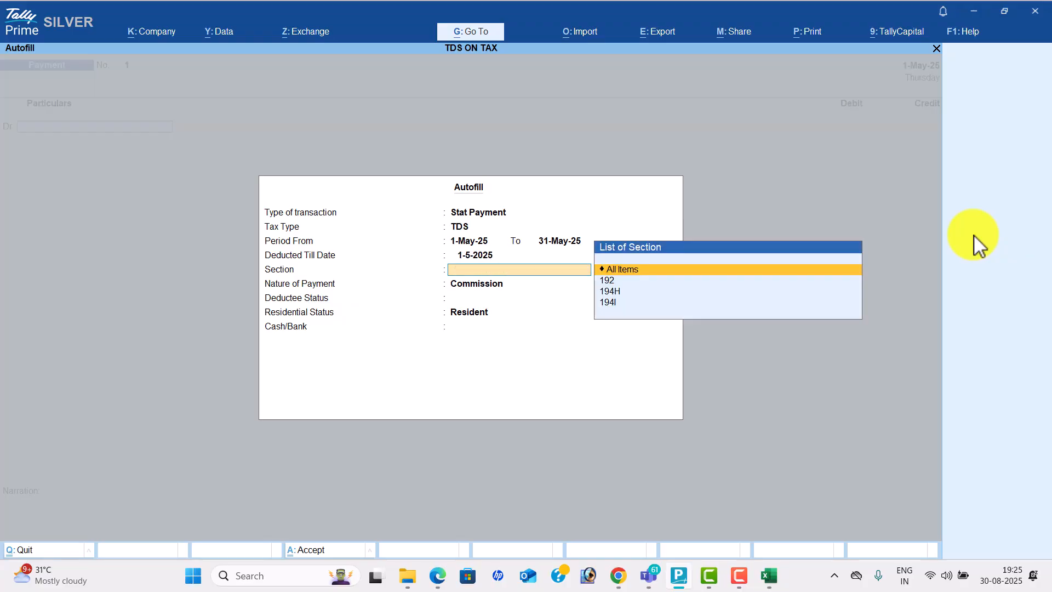
Set section, nature of payment, deductee status and residential status to All Items, choose Cash as the account, and accept the TDS payment voucher
key("Return")
key("Up")
key("Return")
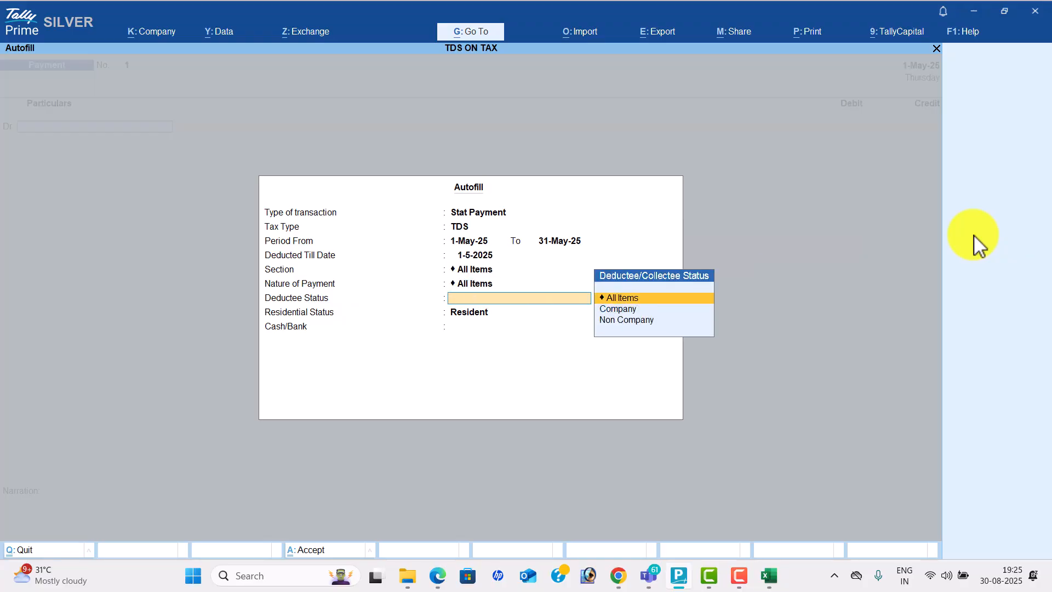
key("Return")
key("Up")
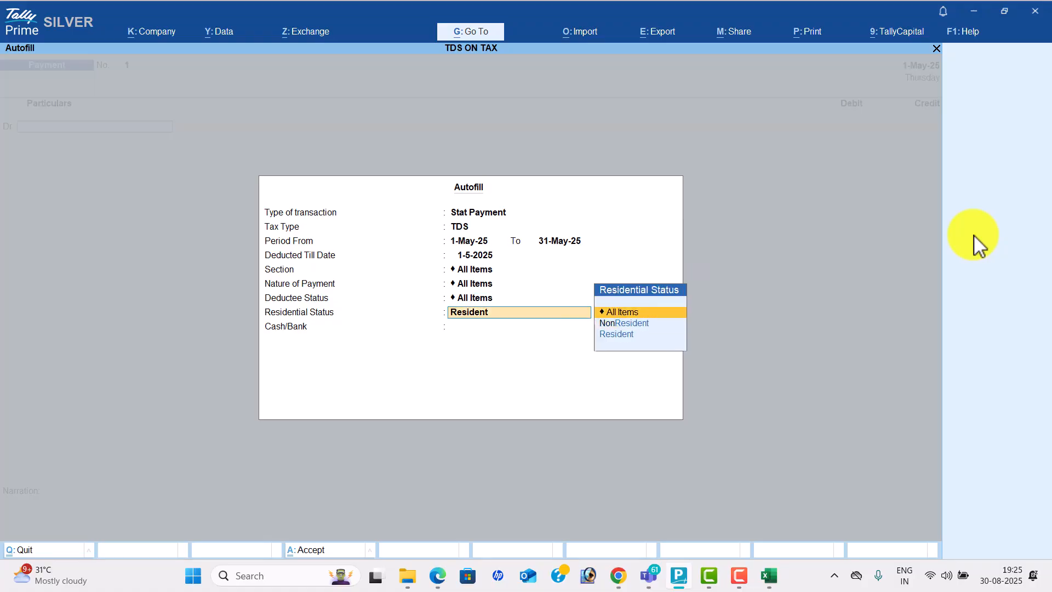
key("Return")
key("Return")
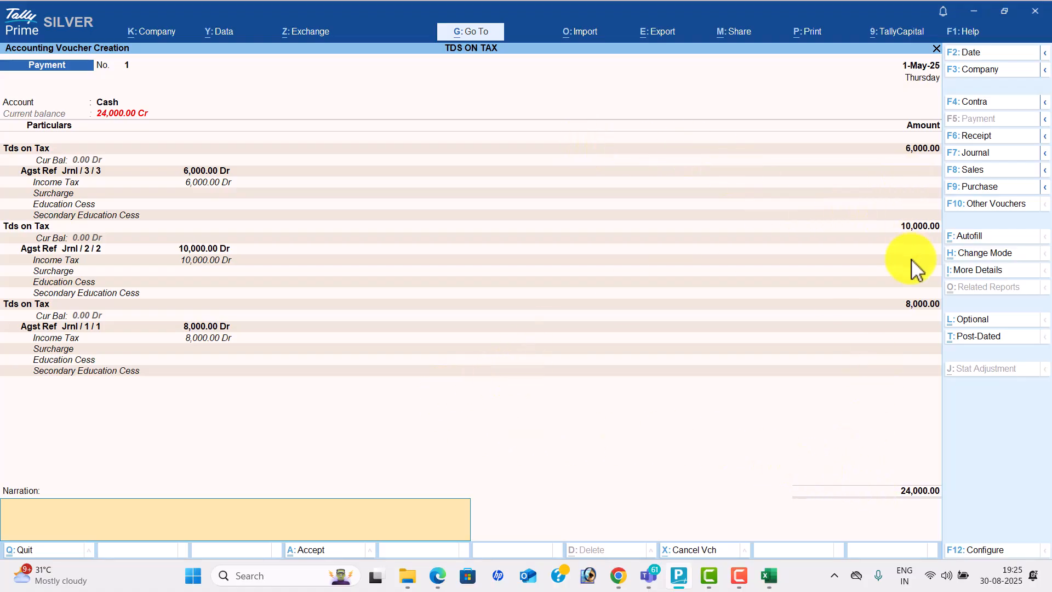
key("Return")
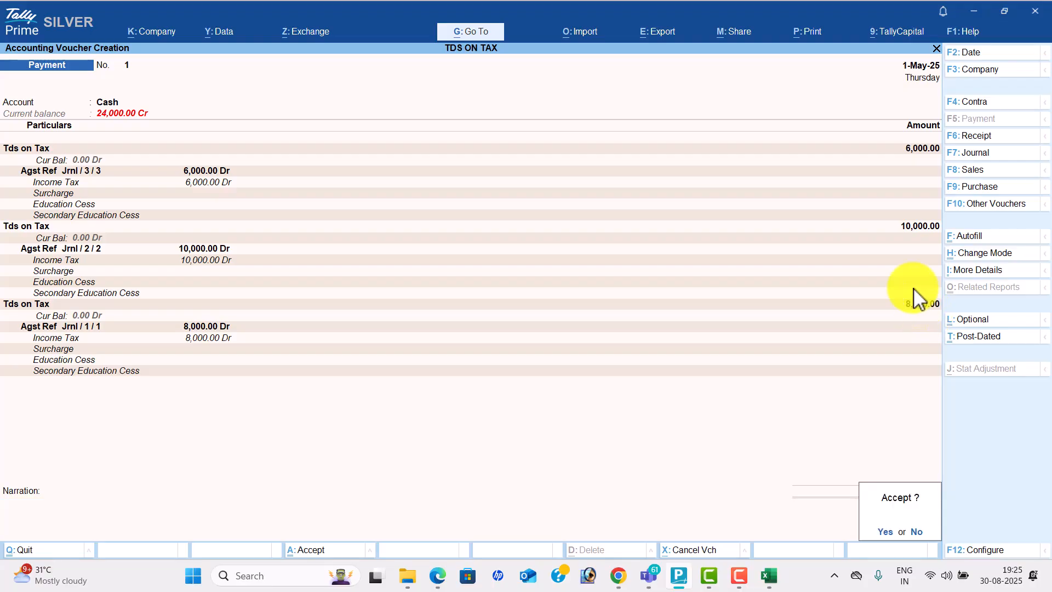
key("y")
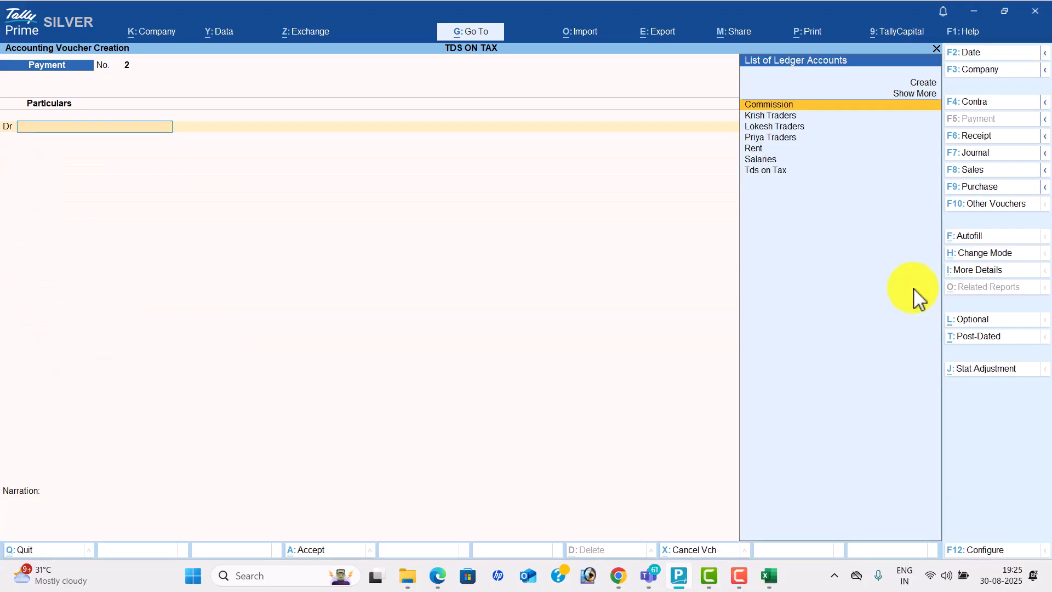
Quit payment voucher creation and open Display More Reports from the Gateway of Tally
key("Escape")
key("y")
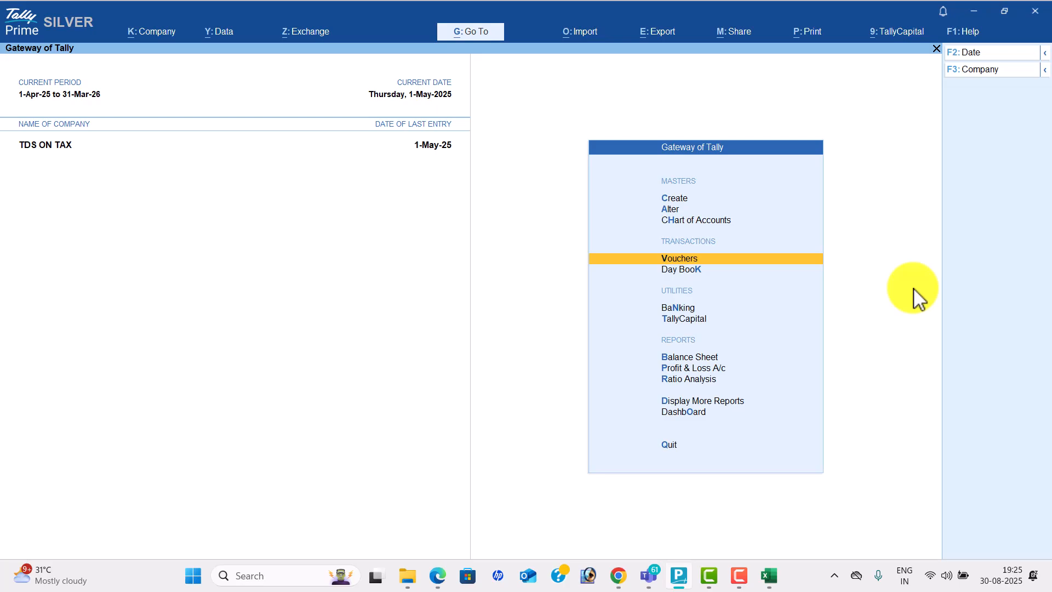
key("Down")
key("Down")
key("Down")
key("Down")
key("Down")
key("Down")
key("Down")
key("Return")
Open TDS Outstandings from the statutory TDS Reports and check for pending amounts after the TDS payment
key("Down")
key("Down")
key("Down")
key("Down")
key("Down")
key("Down")
key("Return")
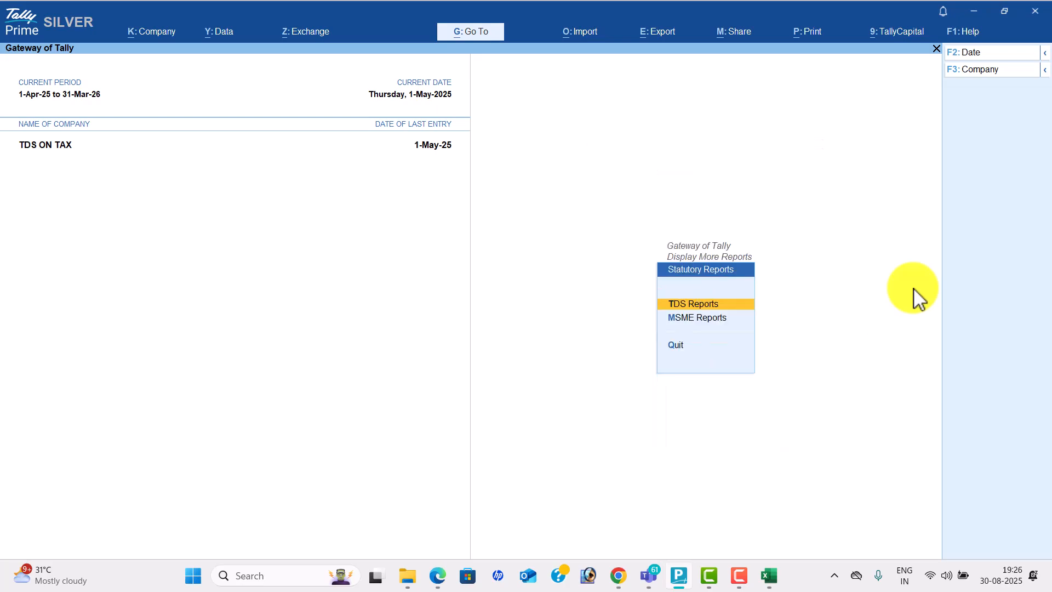
key("Return")
key("Down")
key("Down")
key("Down")
key("Down")
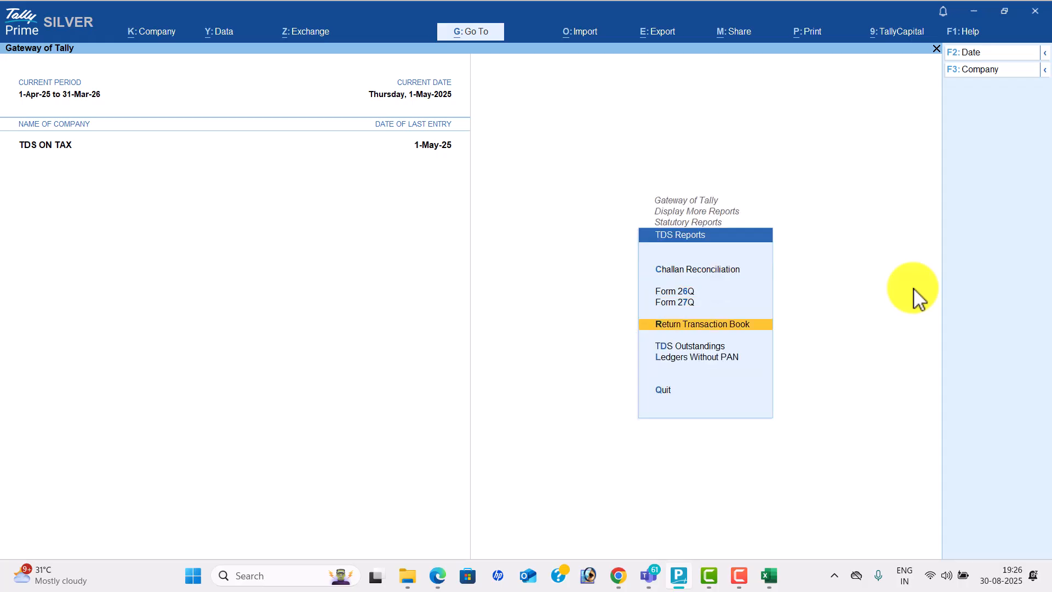
key("Return")
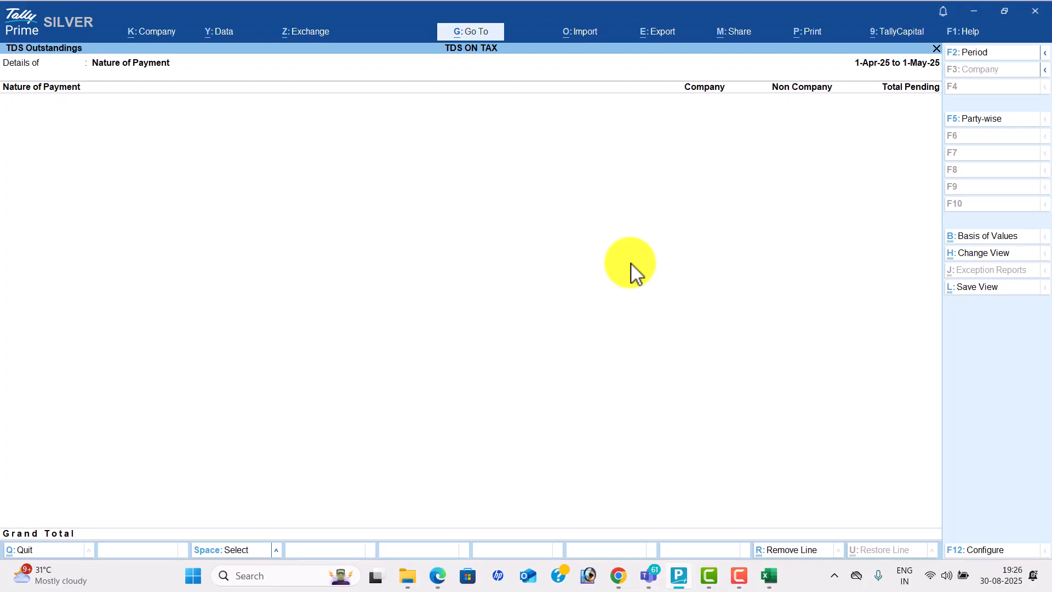
Leave the TDS reports and open the payables outstandings in detailed form from Statements of Accounts
key("Escape")
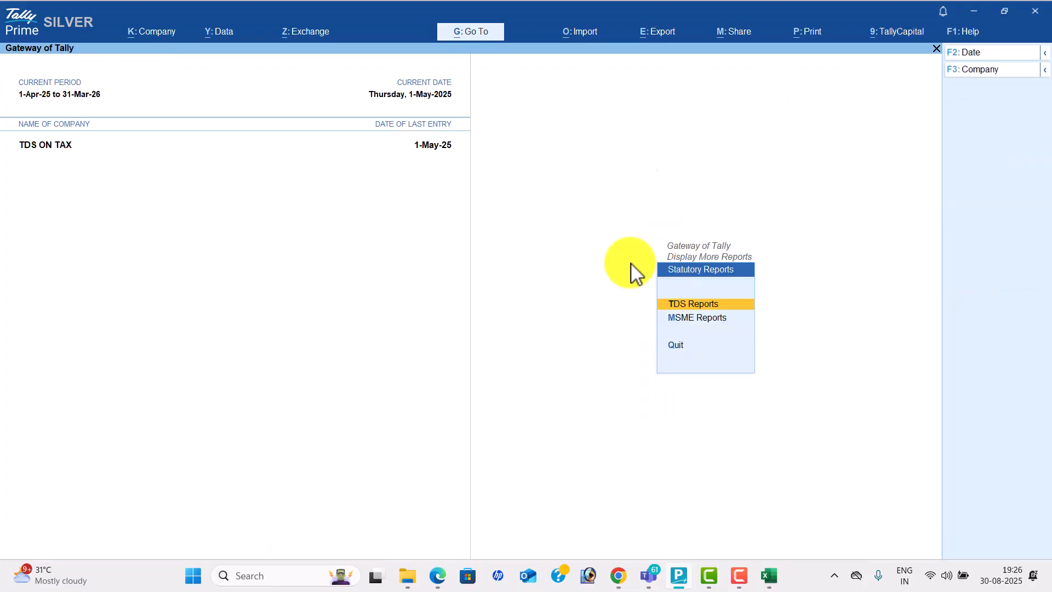
key("Escape")
key("Up")
key("Return")
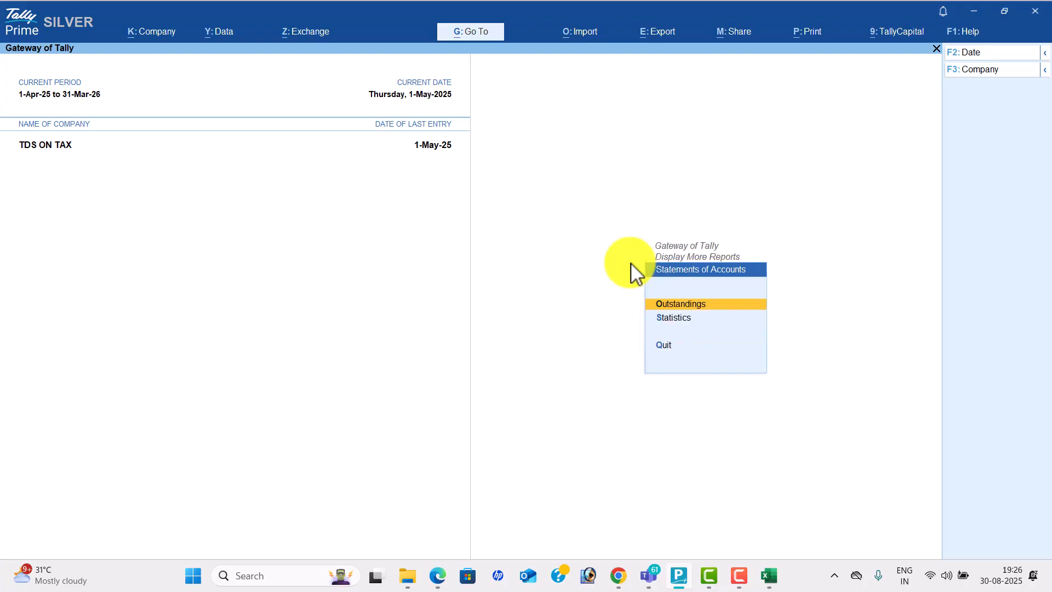
key("Return")
key("Down")
key("Return")
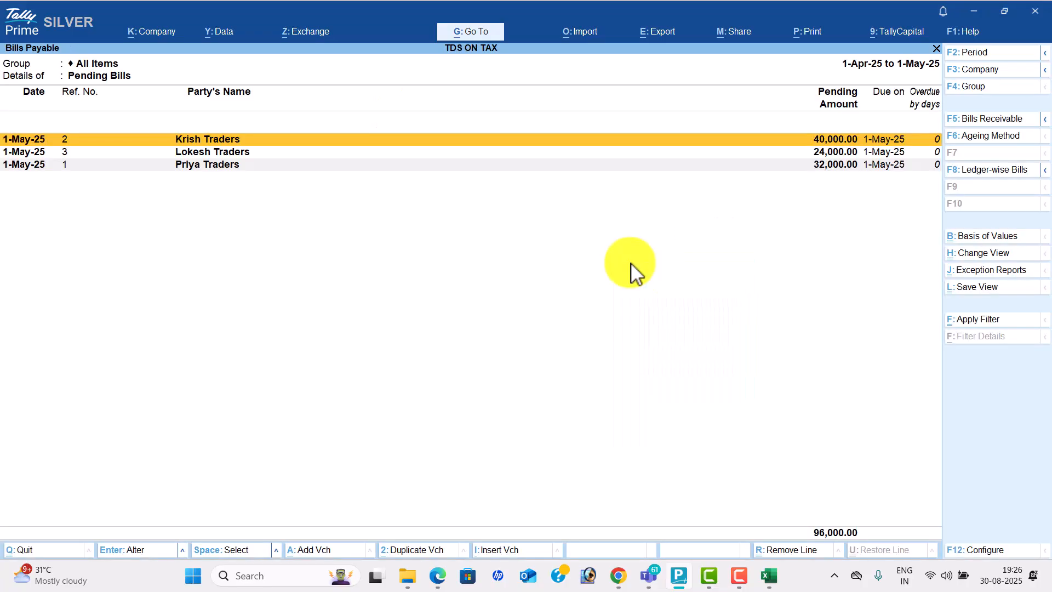
key("alt+F5")
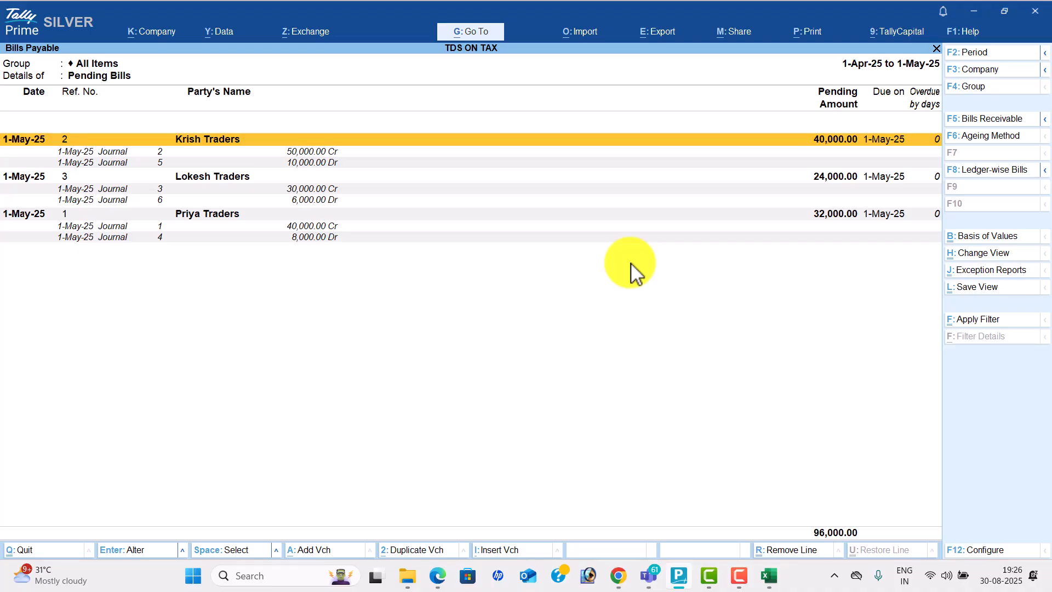
Return to the Gateway of Tally from the payables report and open a new payment voucher
key("Escape")
key("Escape")
key("Escape")
key("Escape")
key("Up")
key("Up")
key("Up")
key("Up")
key("Up")
key("Up")
key("Up")
key("Return")
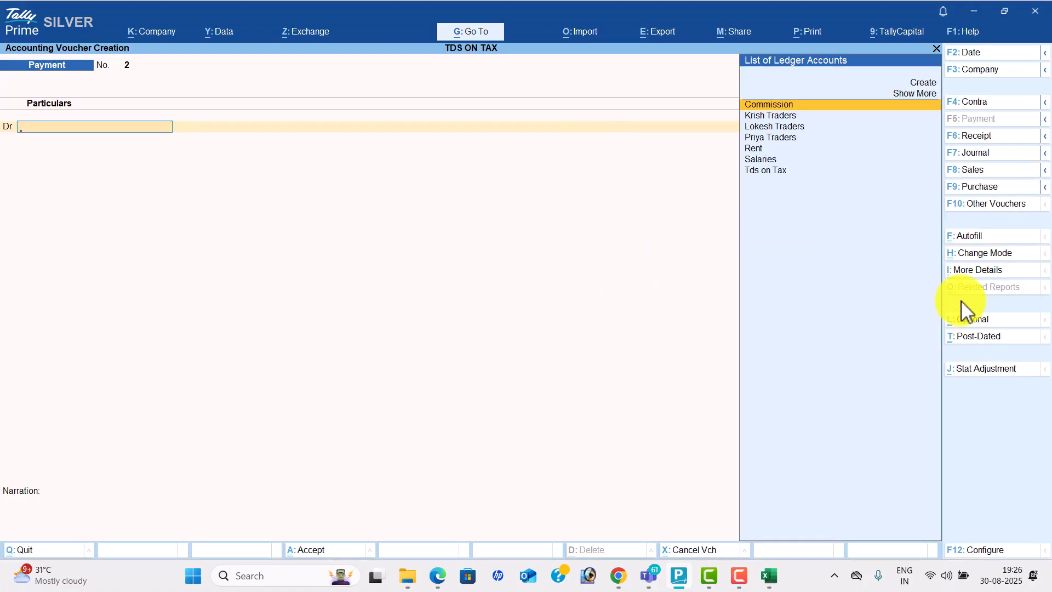
Debit Priya Traders with 32,000 in the payment voucher, adjusted as Agst Ref against pending bill 1
type("Pr")
key("Return")
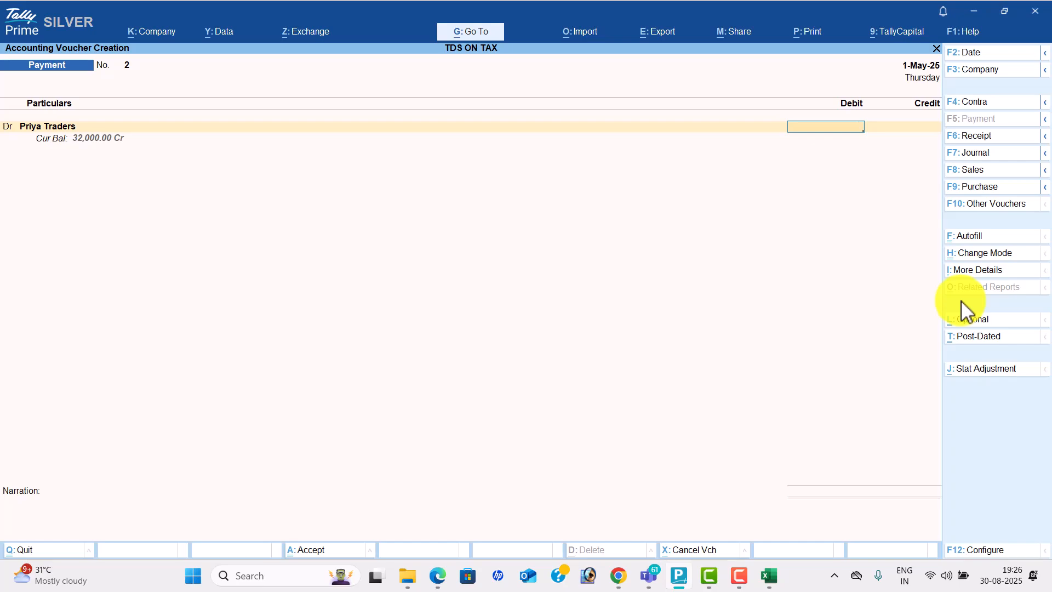
type("32000")
key("Return")
key("Return")
key("Return")
key("Return")
key("Return")
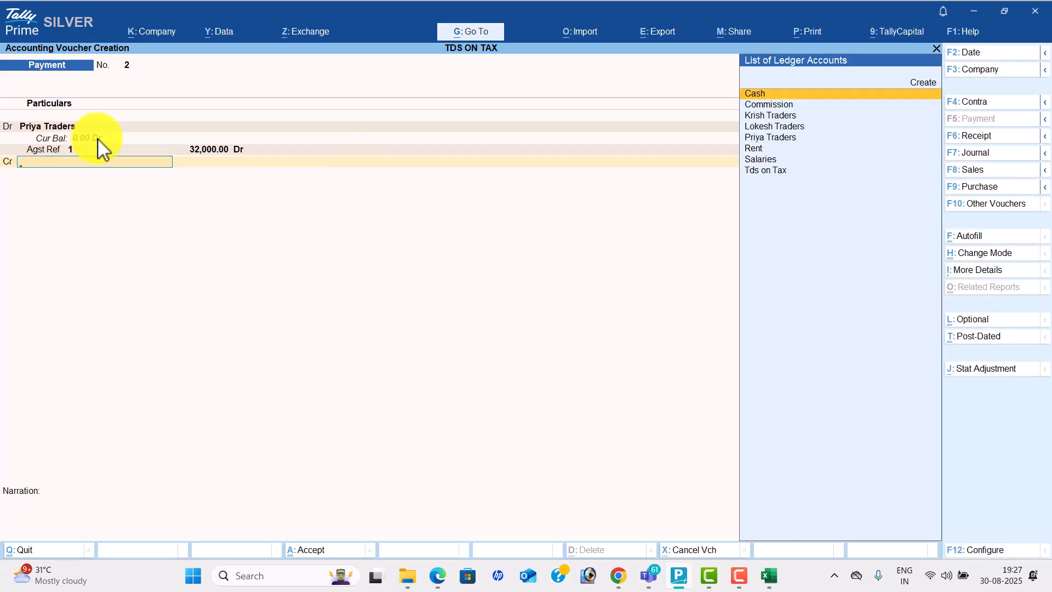
Credit Cash with 32,000 and accept the Priya Traders payment voucher
key("Return")
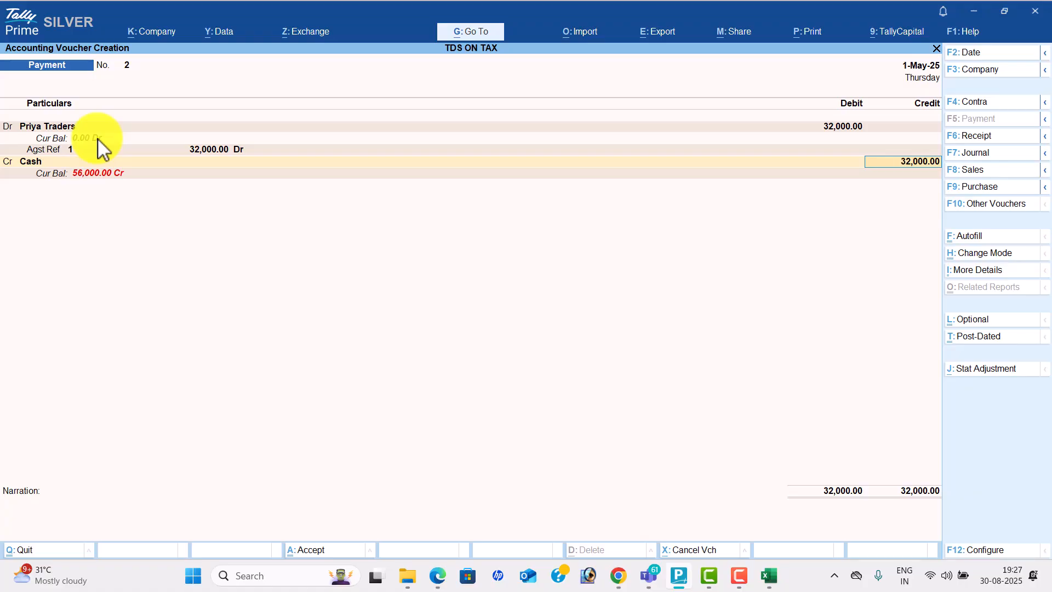
key("Return")
key("Return")
key("Return")
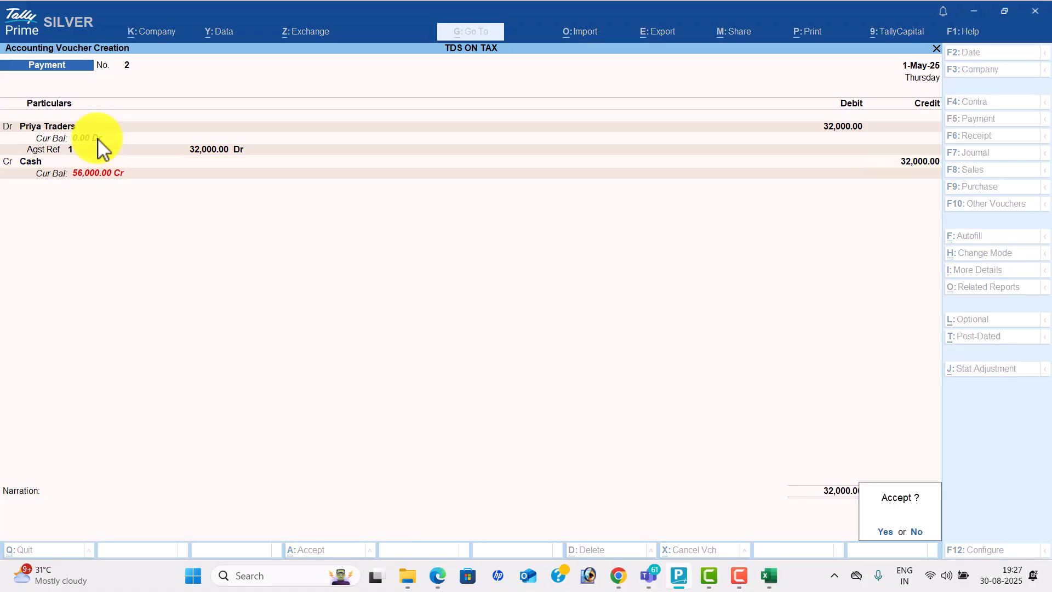
key("Return")
Switch to the PDF course material in the browser, check the TDS examples, and return to TallyPrime
key("alt+Tab")
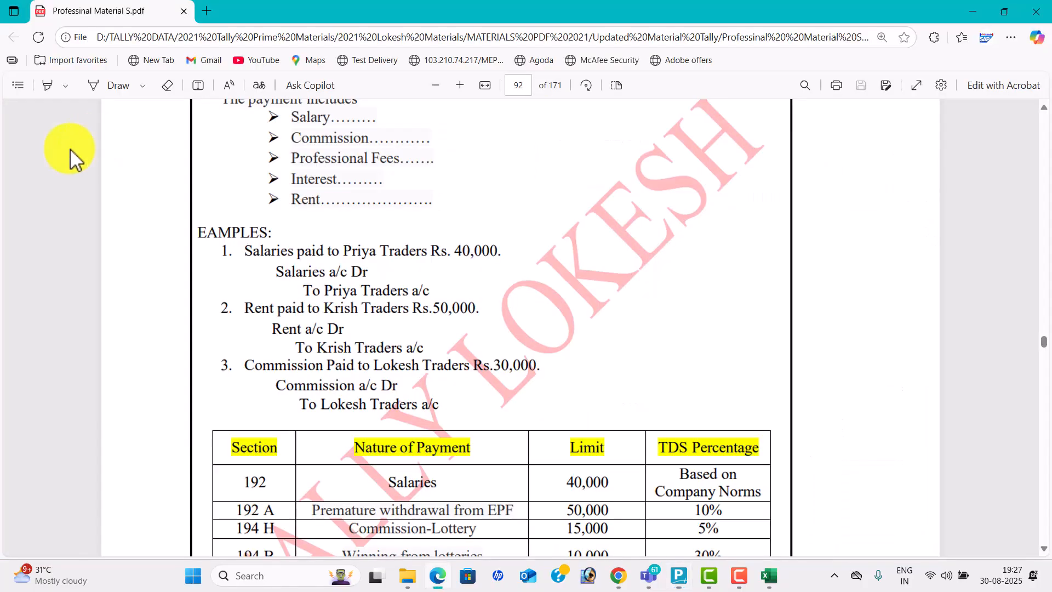
scroll(274, 267, "down", 2)
key("alt+Tab")
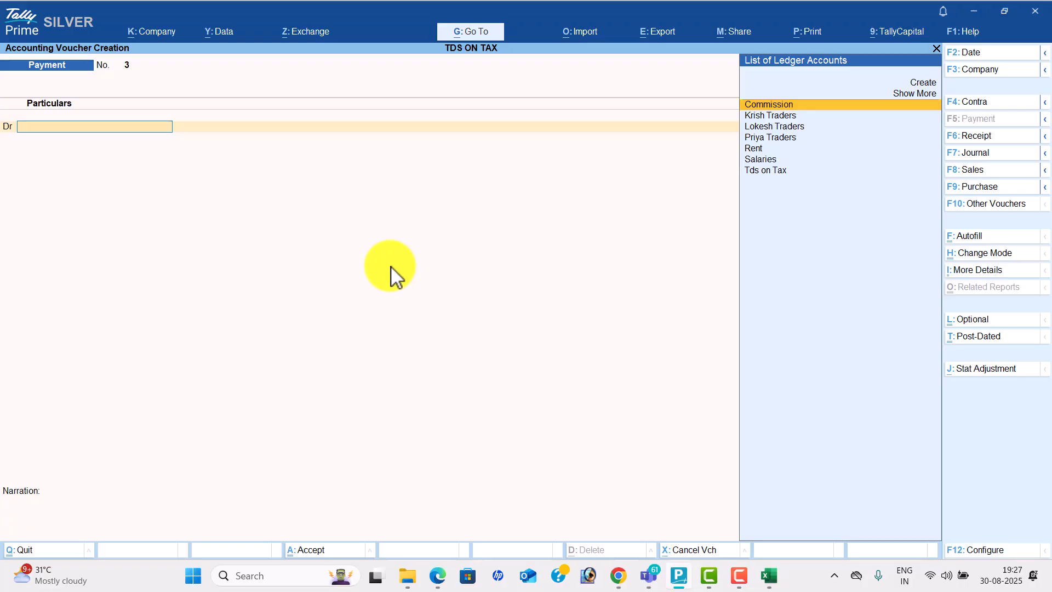
Debit Krish Traders with 40,000 in a new payment voucher, adjusted as Agst Ref against pending bill 2
type("K")
key("Return")
type("40,000")
key("Return")
key("Return")
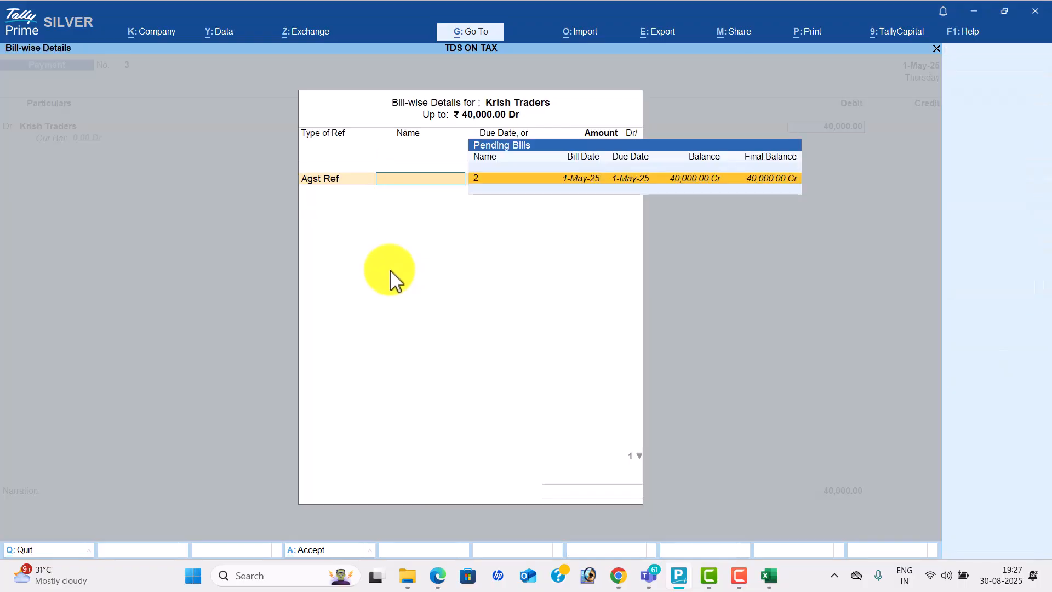
key("Return")
key("Return")
key("Return")
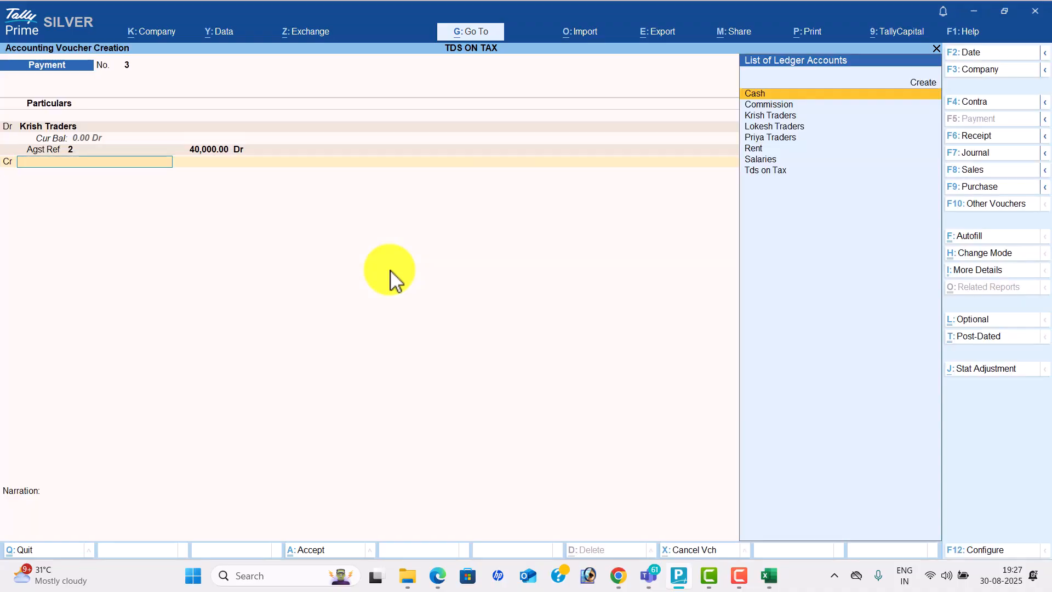
Credit Cash with 40,000 and accept the Krish Traders payment voucher
key("Return")
key("Return")
key("Return")
key("Return")
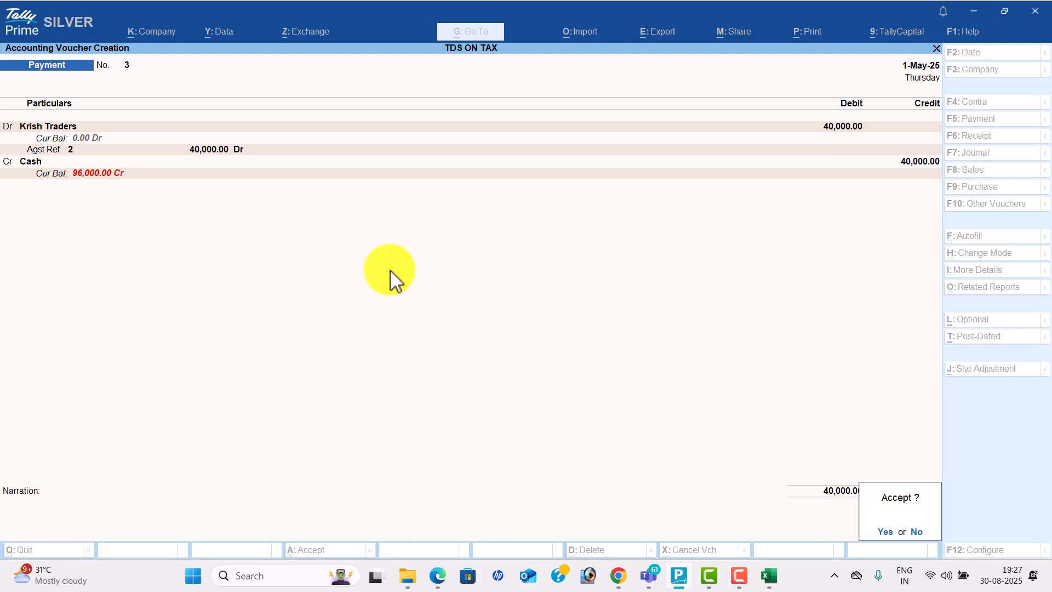
key("Return")
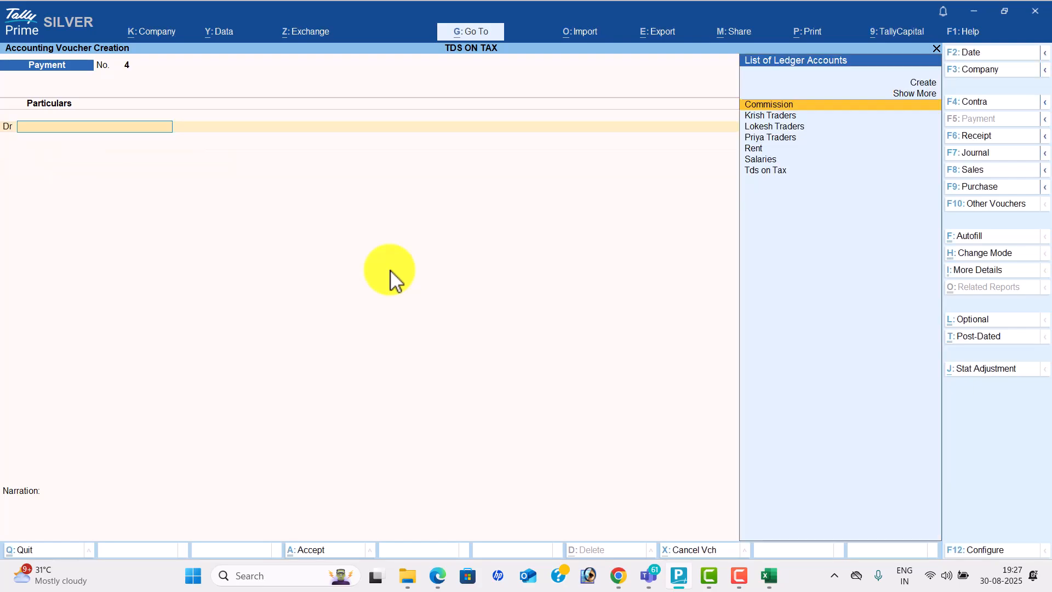
Debit Lokesh Traders with 24,000 in a new payment voucher, adjusted as Agst Ref against pending bill 3
key("Down")
key("Down")
key("Return")
type("24,000")
key("Return")
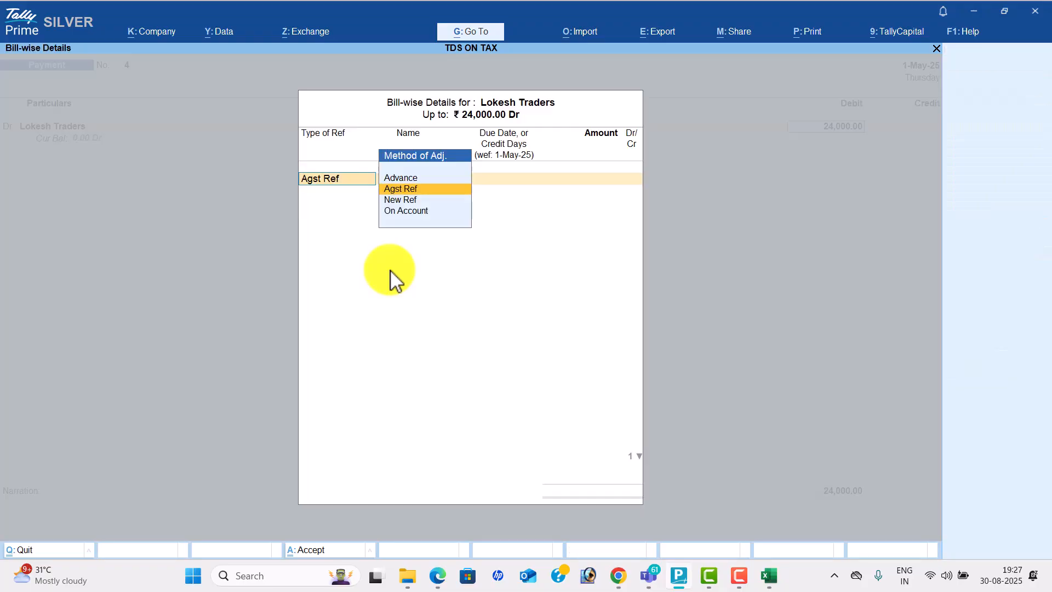
key("Return")
key("Return")
key("Return")
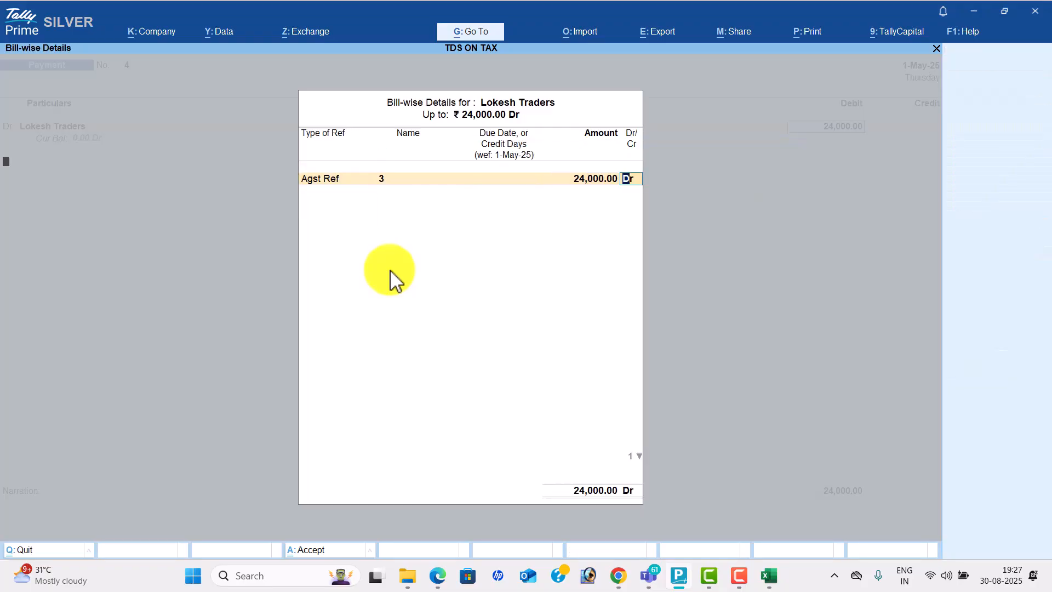
key("Return")
Credit Cash with 24,000 and accept the Lokesh Traders payment voucher
key("Return")
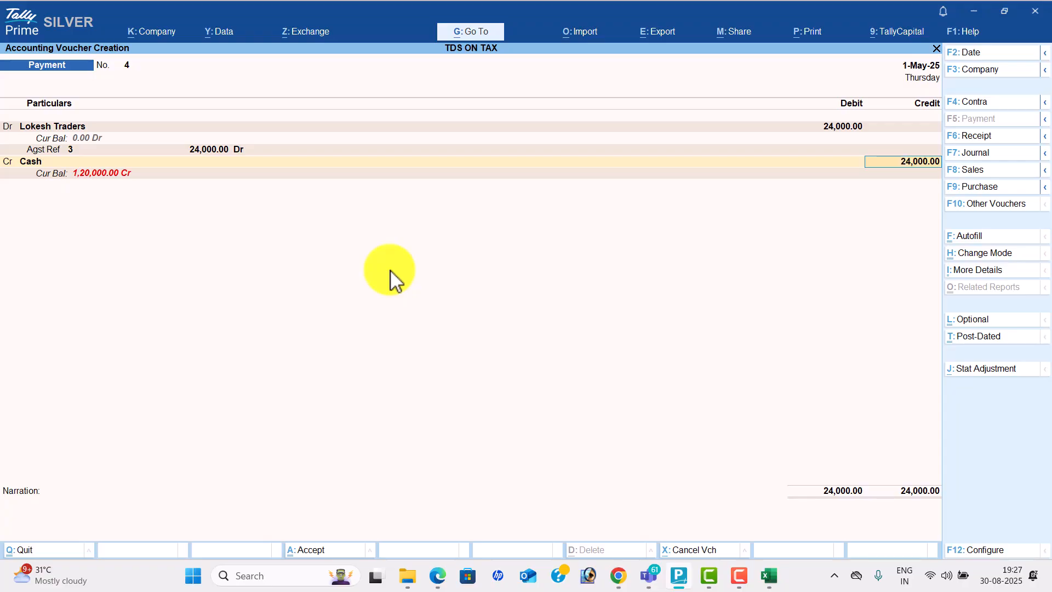
key("Return")
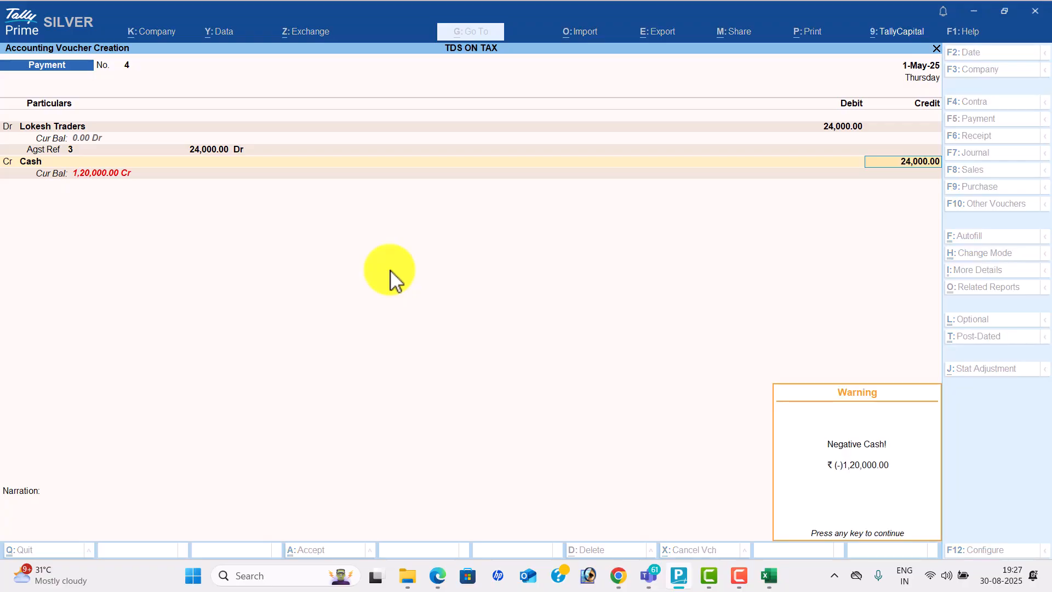
key("Return")
key("Return")
key("Return")
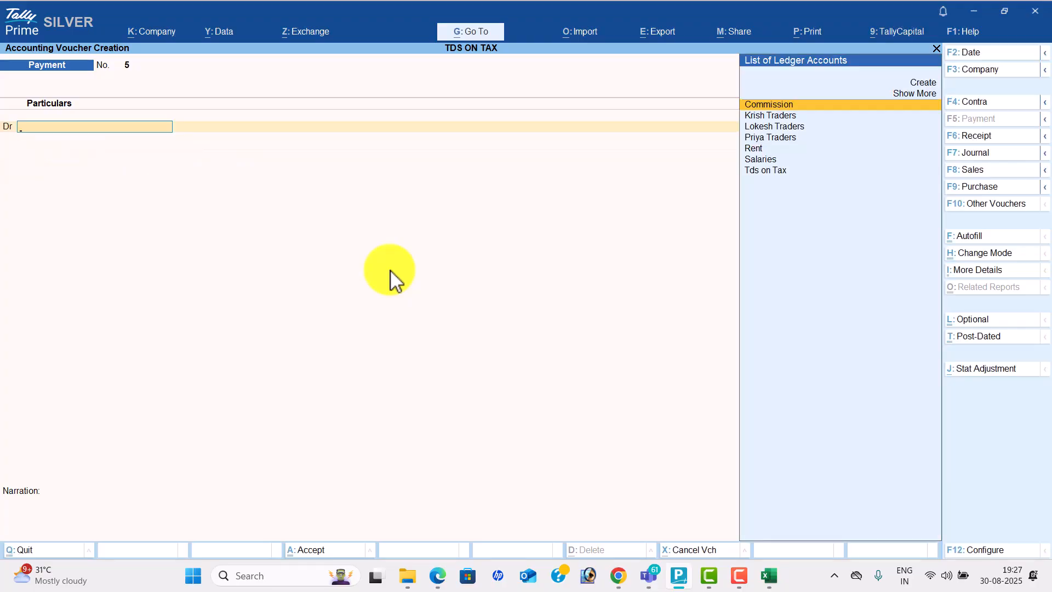
Leave the payment voucher and open the Bills Payable outstandings report to check for pending bills
key("Escape")
key("Down")
key("Down")
key("Down")
key("Down")
key("Down")
key("Down")
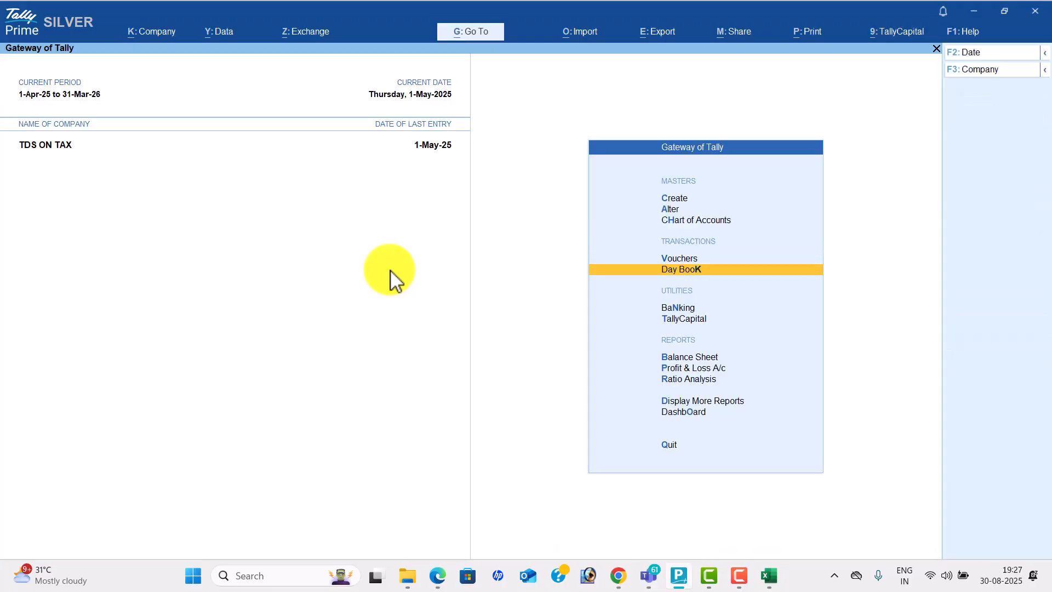
key("Down")
key("Return")
key("Down")
key("Down")
key("Down")
key("Down")
key("Down")
key("Return")
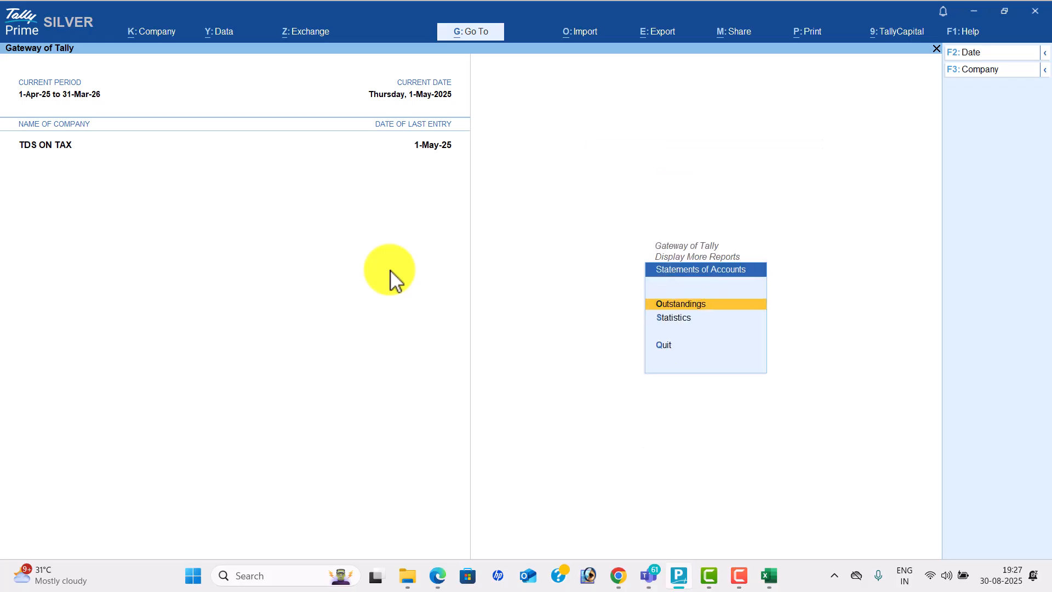
key("Return")
key("Down")
key("Return")
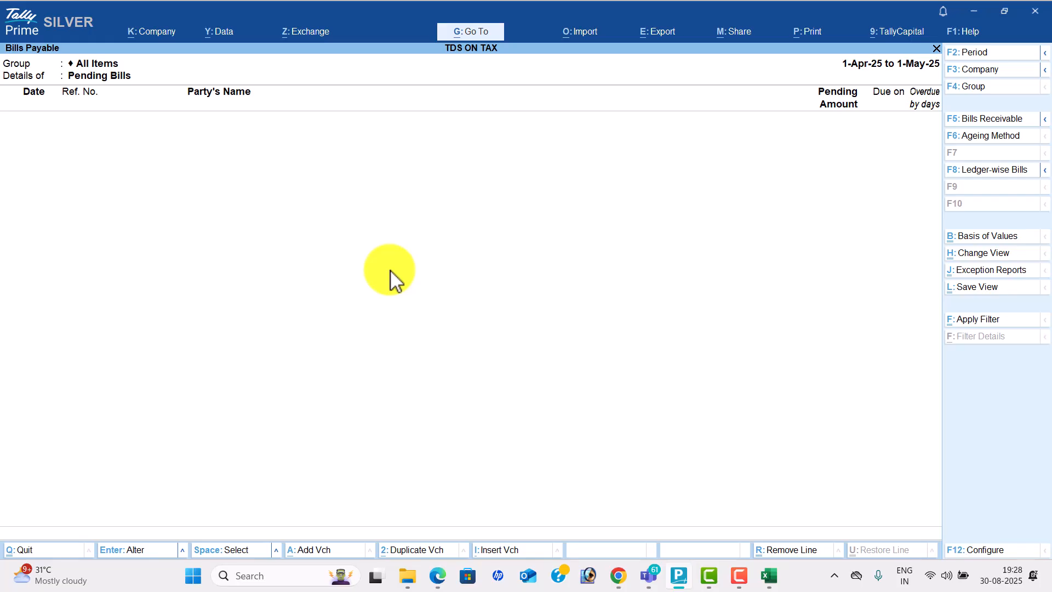
Switch to the PDF material in Edge and review the TDS chapter's section rate table and introduction
key("alt+Tab")
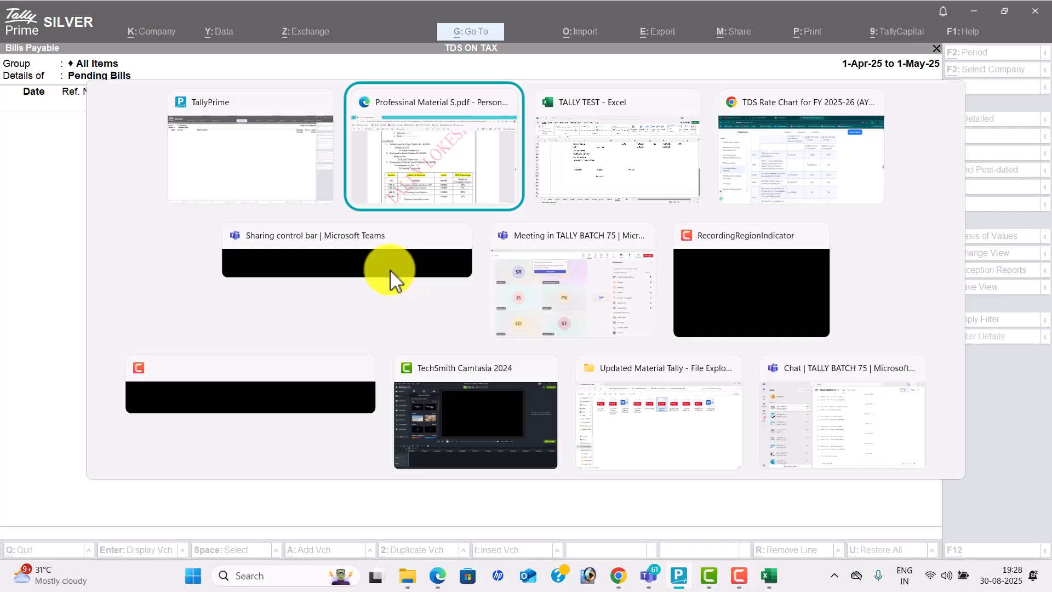
scroll(392, 280, "down", 4)
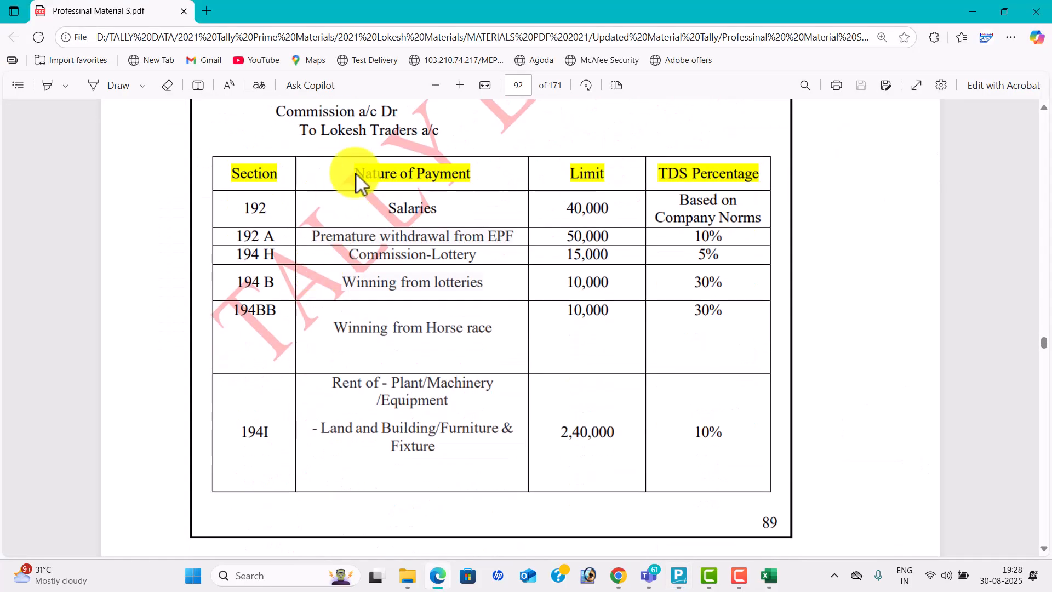
scroll(451, 262, "up", 10)
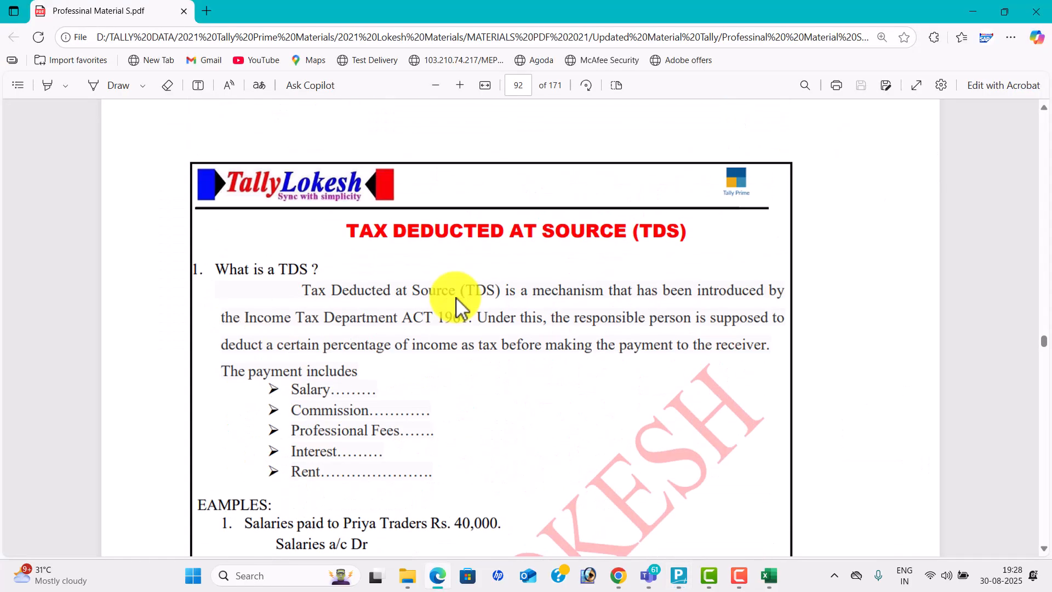
Switch back to TallyPrime and close the Bills Payable report, returning to the Gateway of Tally
key("alt+Tab")
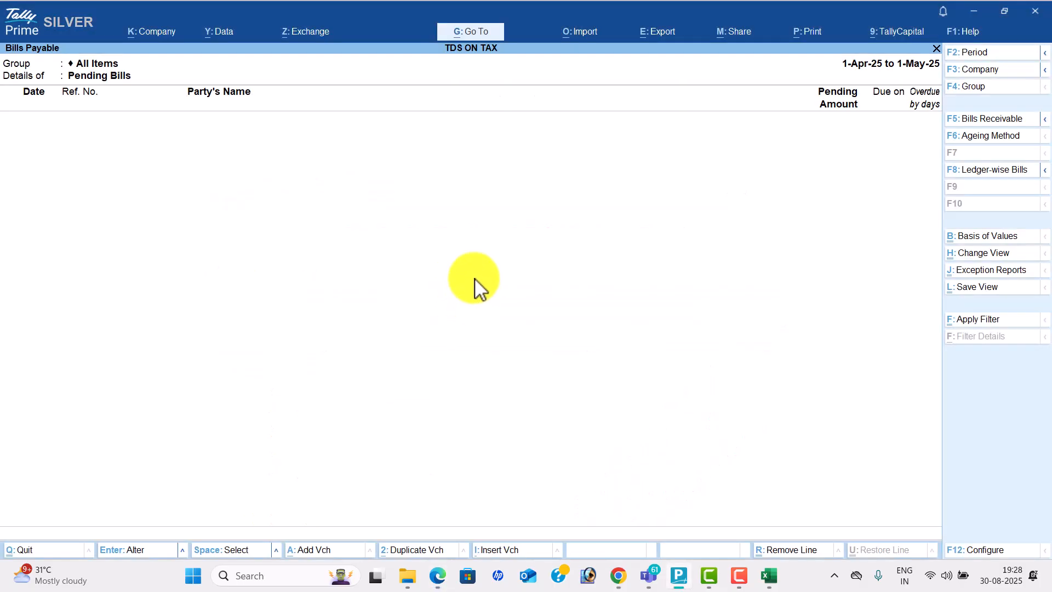
key("Escape")
key("Escape")
key("Escape")
key("Escape")
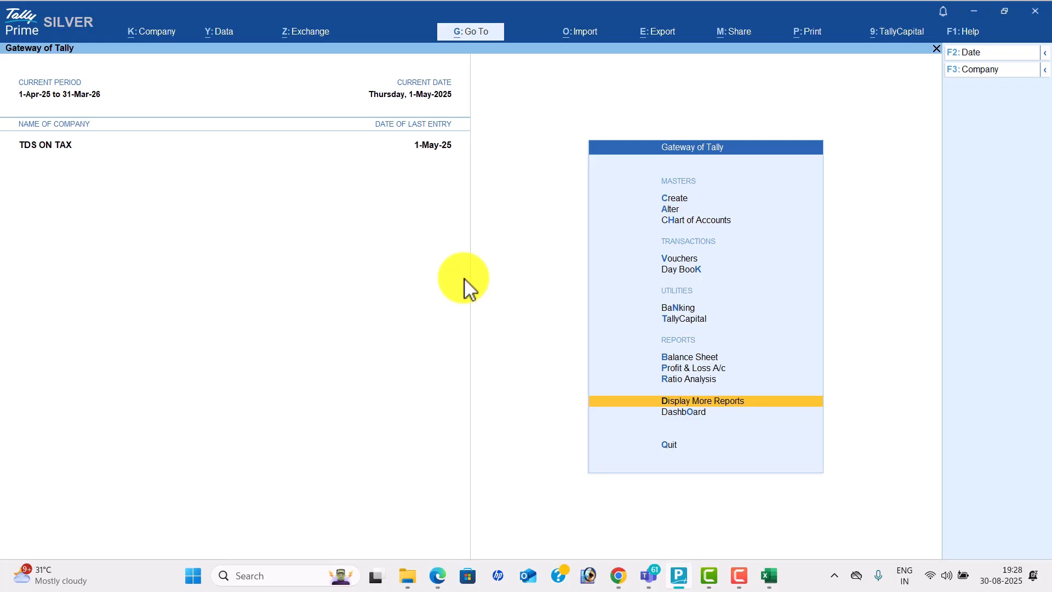
Switch to the PDF material and read the TCS chapter on page 93, including the Pallavi Traders and Jai Traders examples
key("alt+Tab")
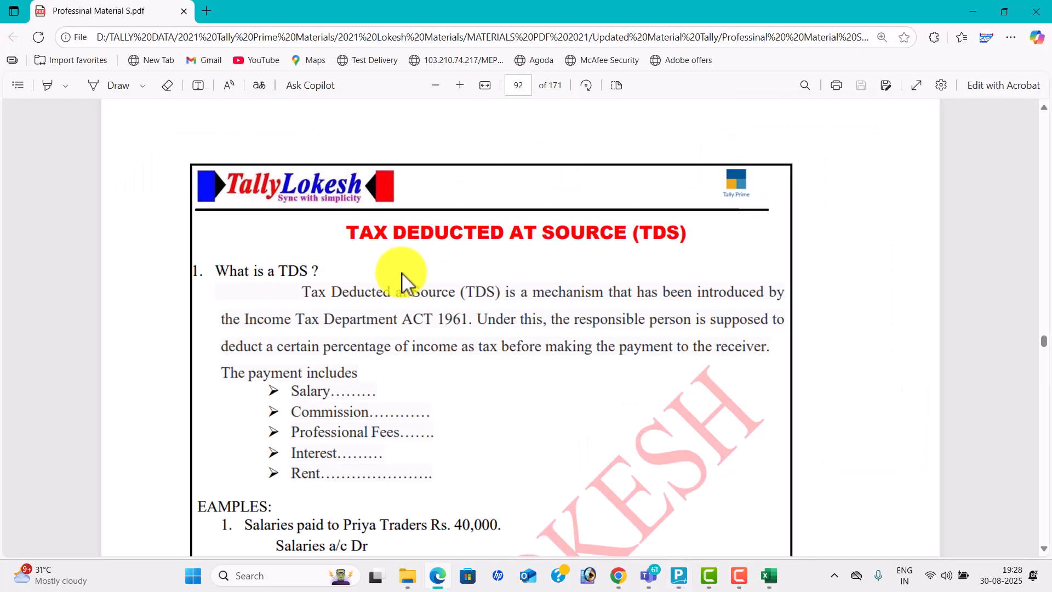
scroll(402, 283, "down", 3)
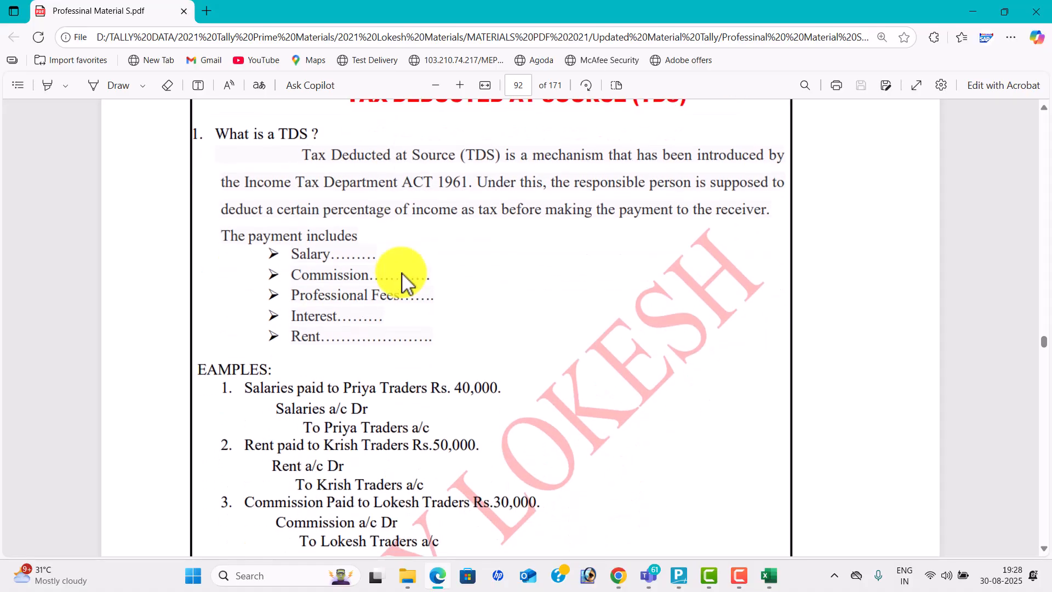
scroll(403, 282, "down", 20)
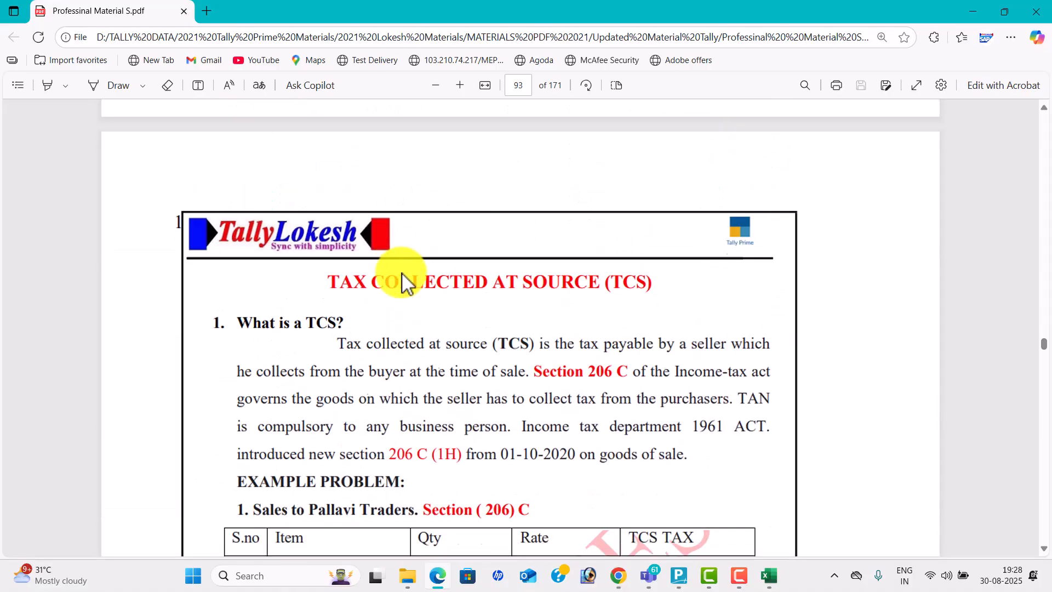
scroll(402, 282, "up", 1)
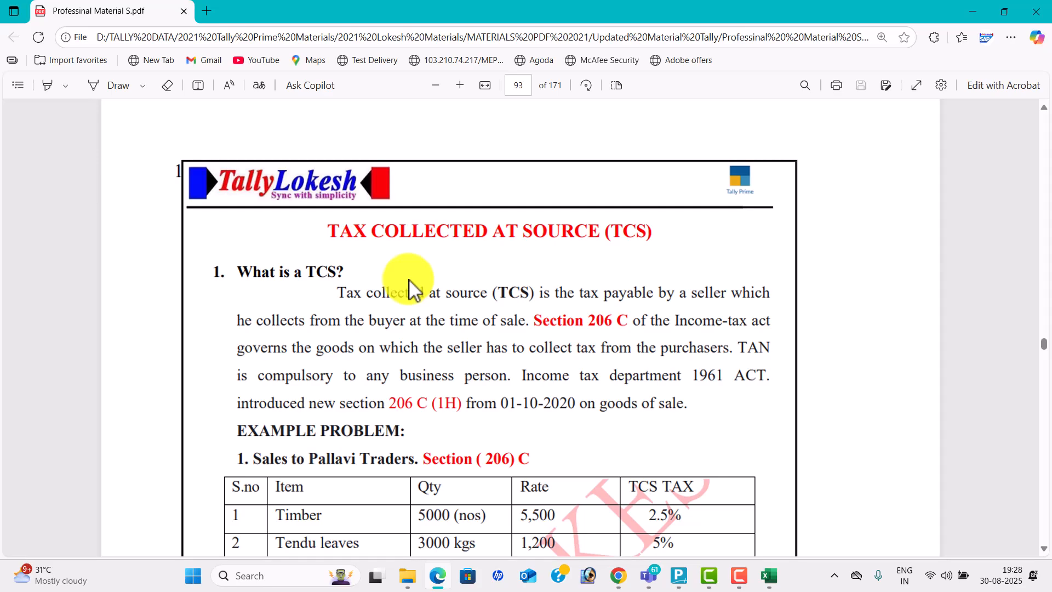
scroll(415, 288, "down", 3)
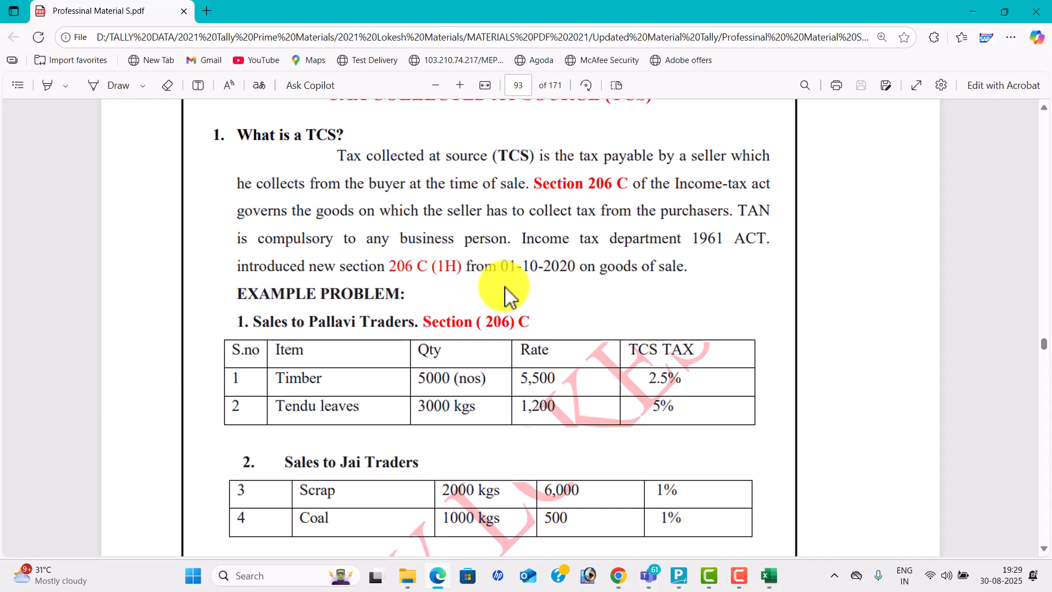
scroll(507, 296, "down", 1)
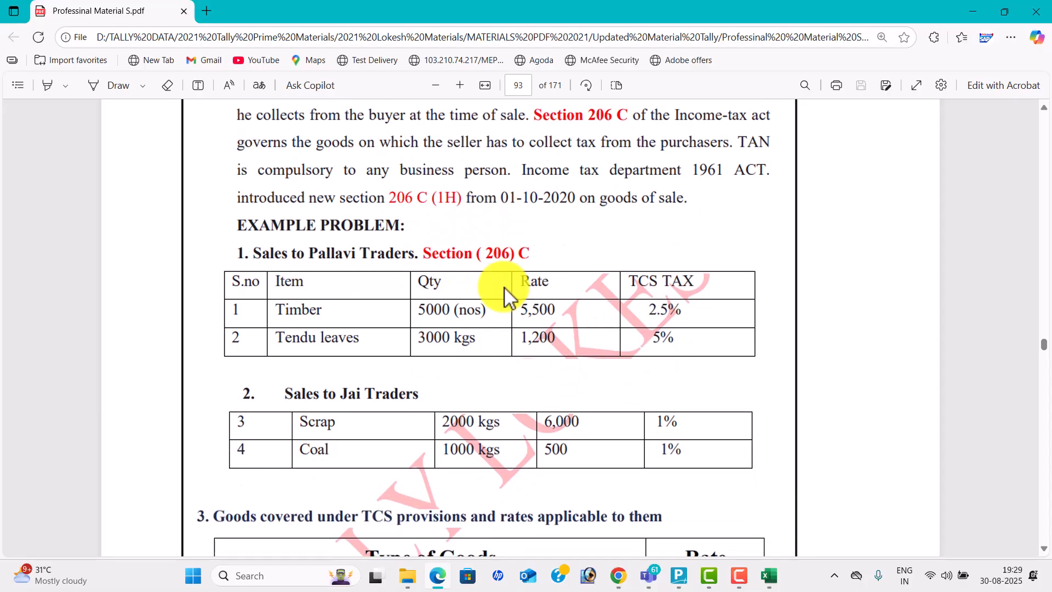
Switch to the TALLY TEST workbook in Excel and enter TCS in D37 and TAC COLLECTED AT SOURCE in E37
key("alt+Tab")
key("alt+Tab")
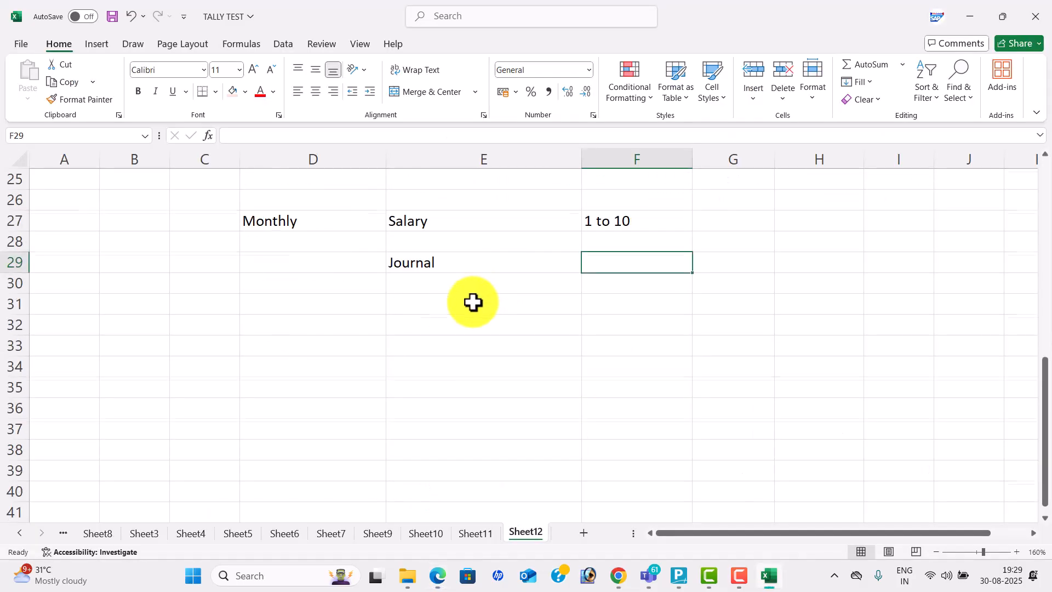
scroll(409, 301, "down", 4)
left_click(328, 243)
type("TCS")
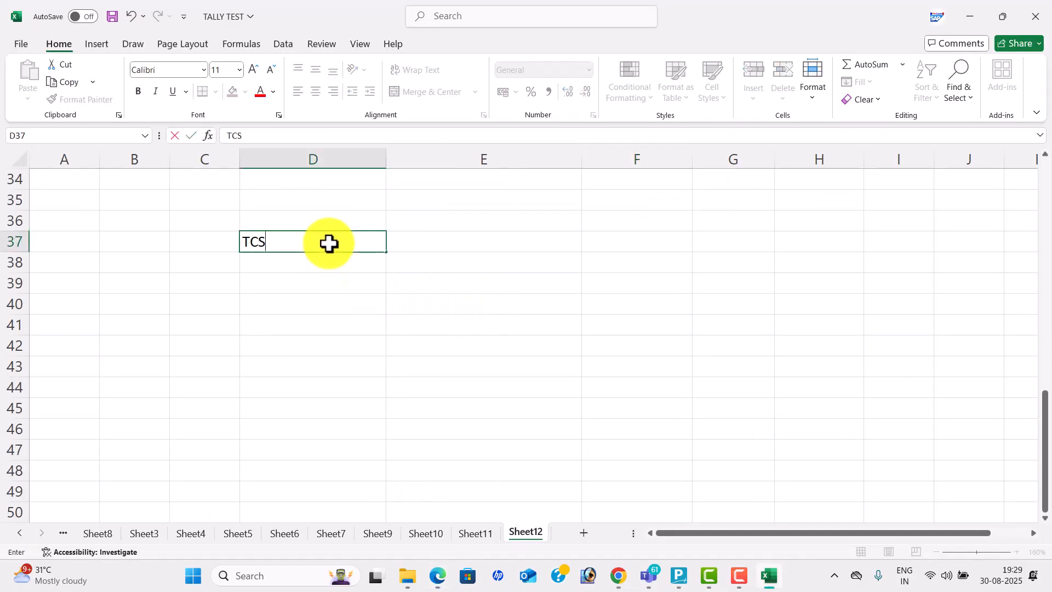
key("Tab")
type("TA")
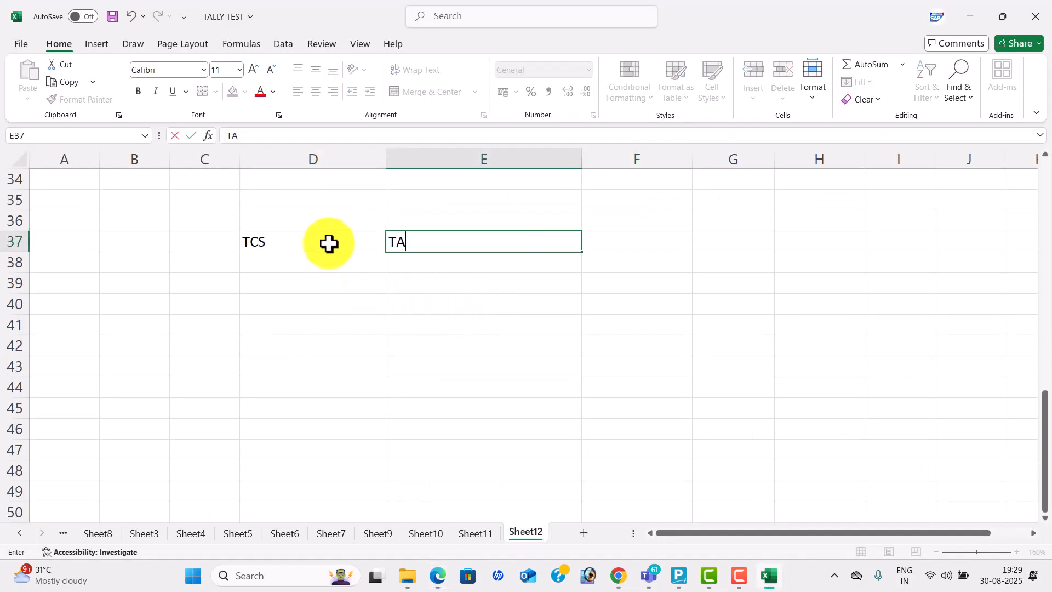
type("C COLLECTED")
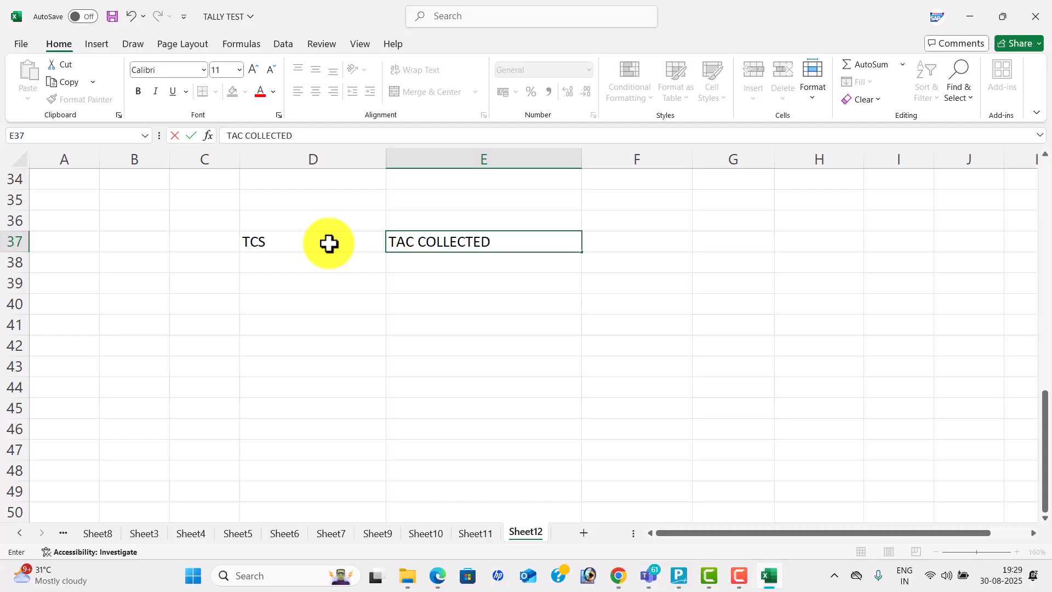
type(" AT SOURCE")
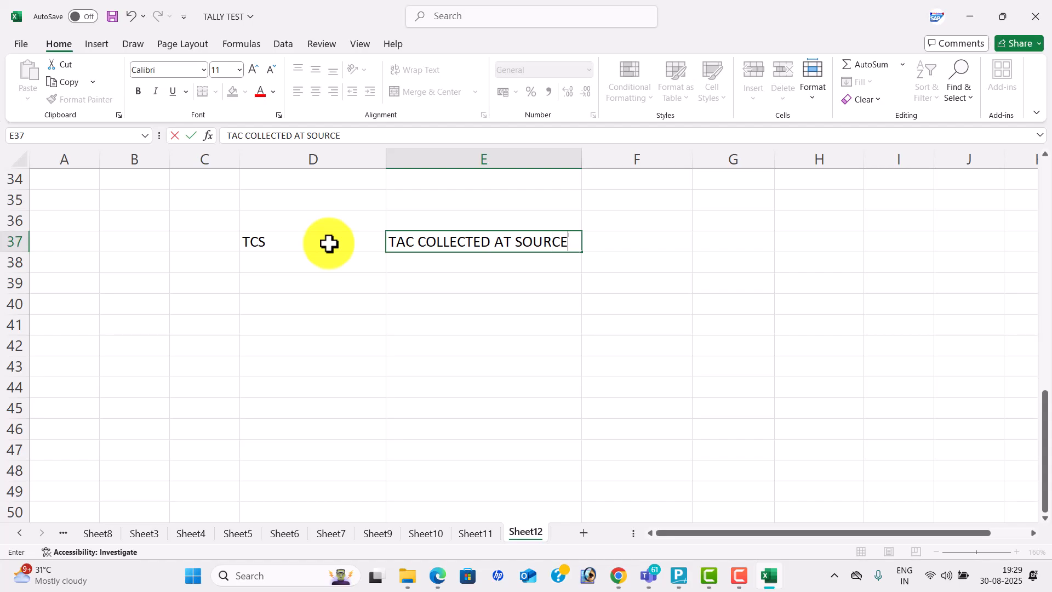
key("Return")
Enter Income tax Dept 1961 in cell D39
key("Left")
key("Down")
type("incom")
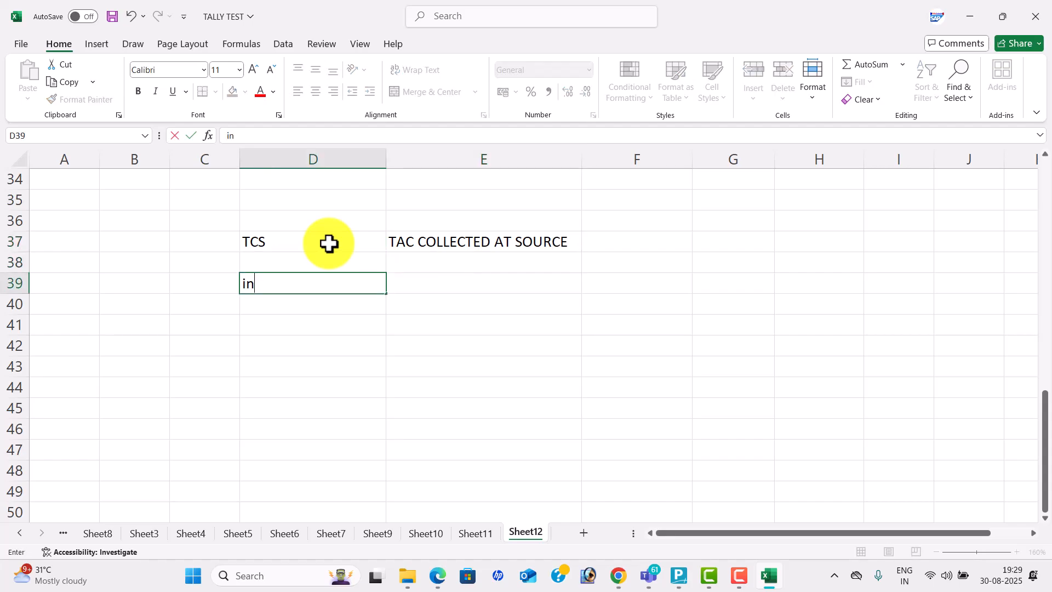
key("BackSpace")
key("BackSpace")
key("BackSpace")
key("BackSpace")
key("BackSpace")
type("Income ta x ")
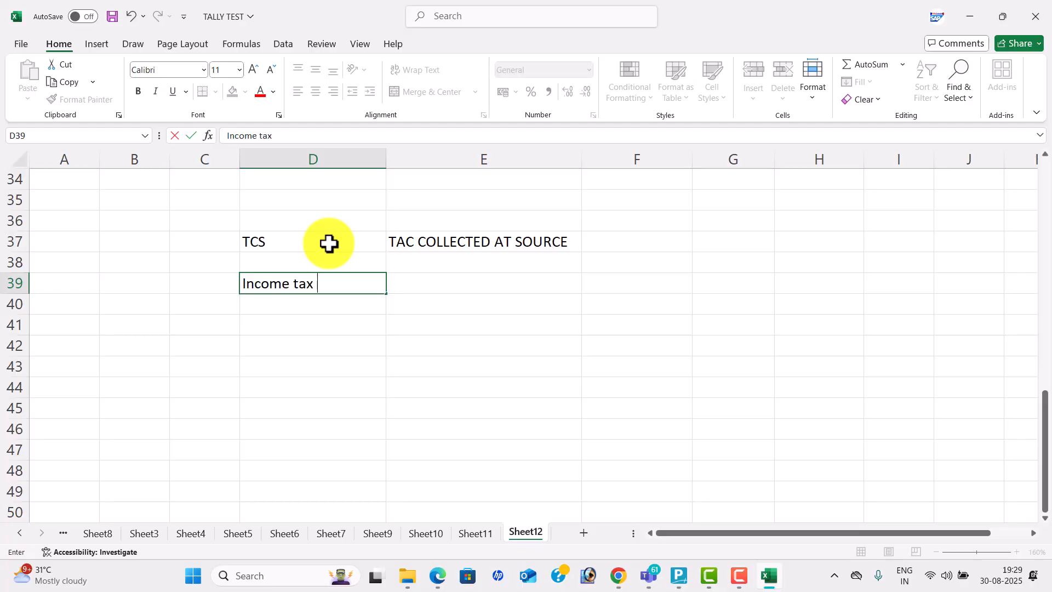
type("Dept 1961")
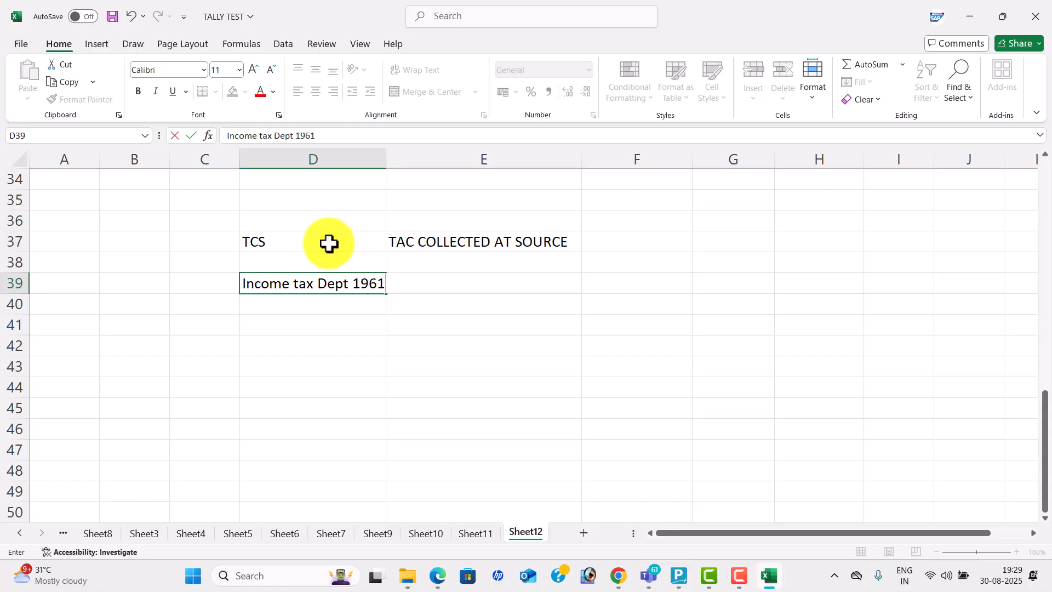
key("Tab")
Widen column D slightly and enter SECTION 206C (1H) in cell E39
left_click_drag(388, 156, 401, 162)
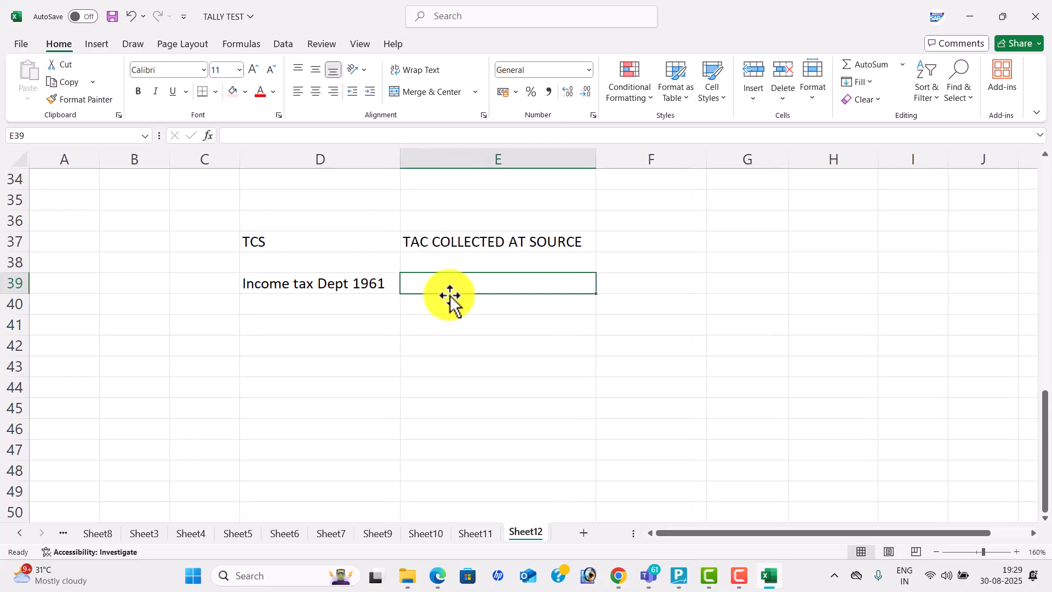
type("SECTION")
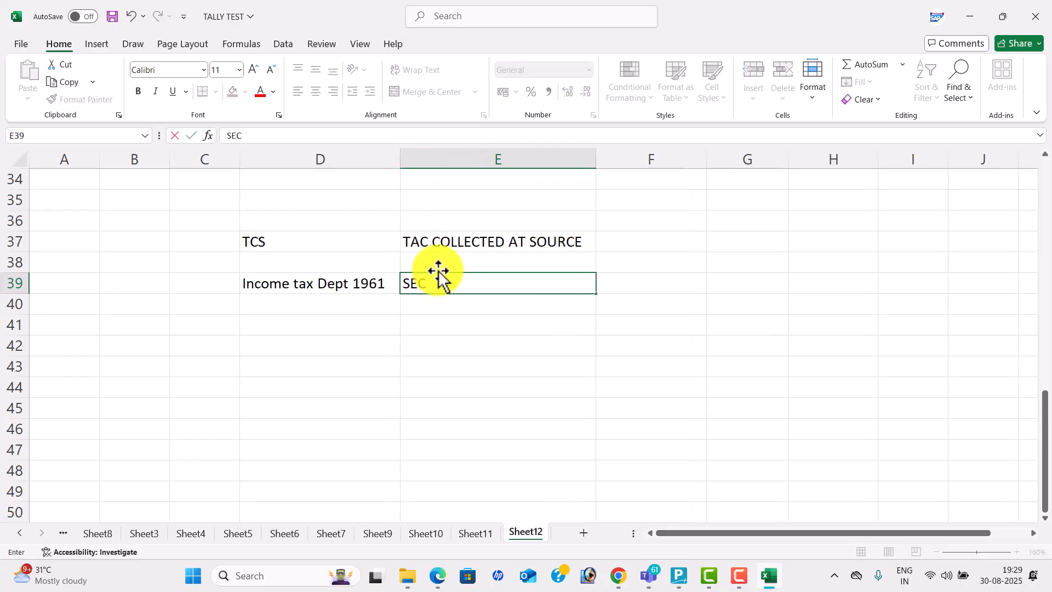
type("6C (1H)")
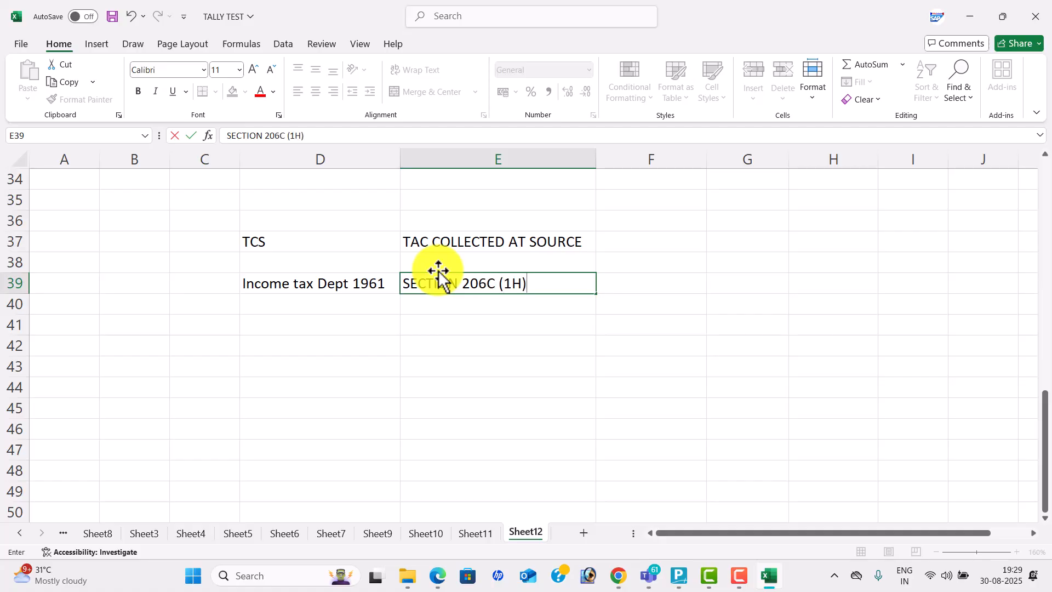
Centre the TCS heading cells D37:E37 and fill them with yellow
left_click(338, 244)
key("shift+Right")
left_click(316, 91)
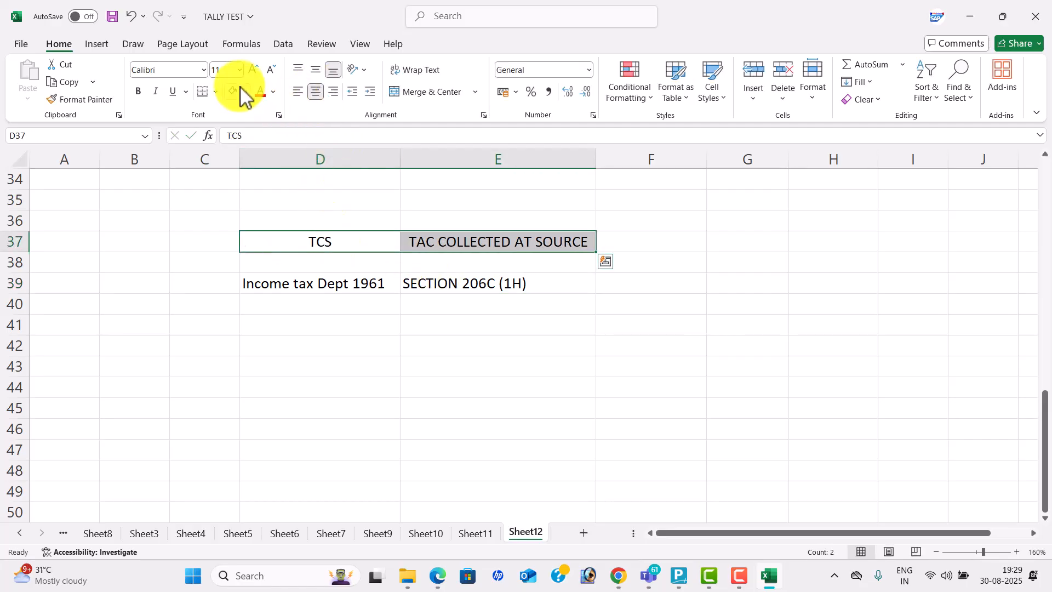
left_click(245, 92)
left_click(290, 296)
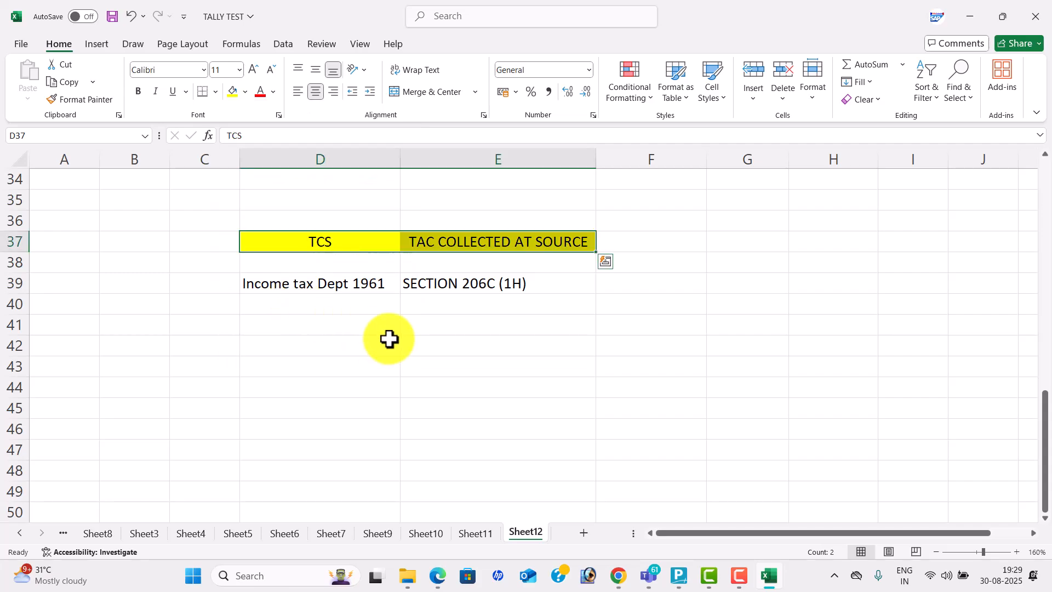
Enter the amount 5000000 in cell D41 and TCS beside it in E41
left_click(322, 325)
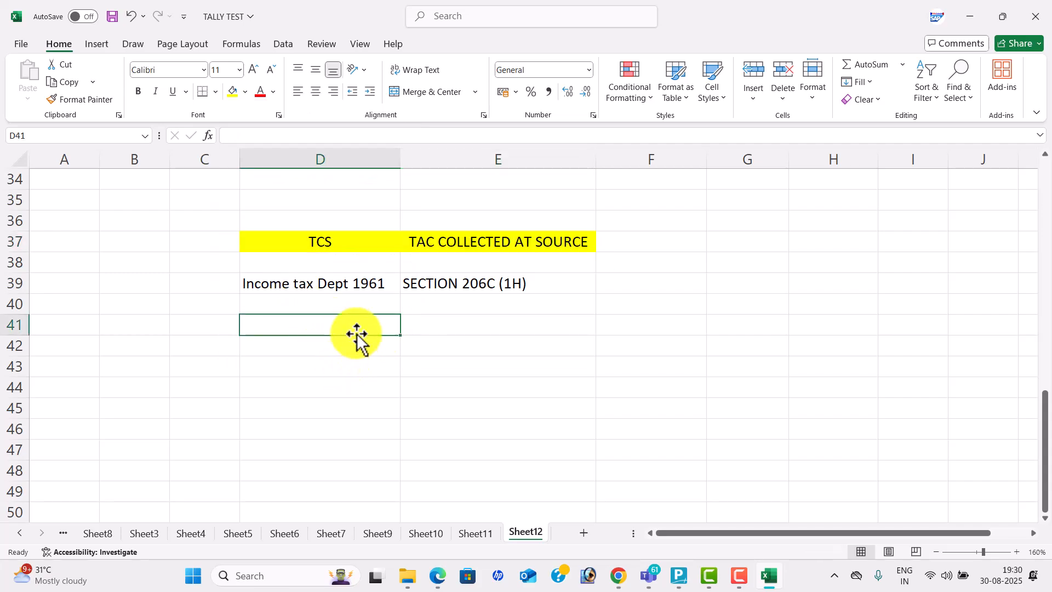
type("5000000")
key("Tab")
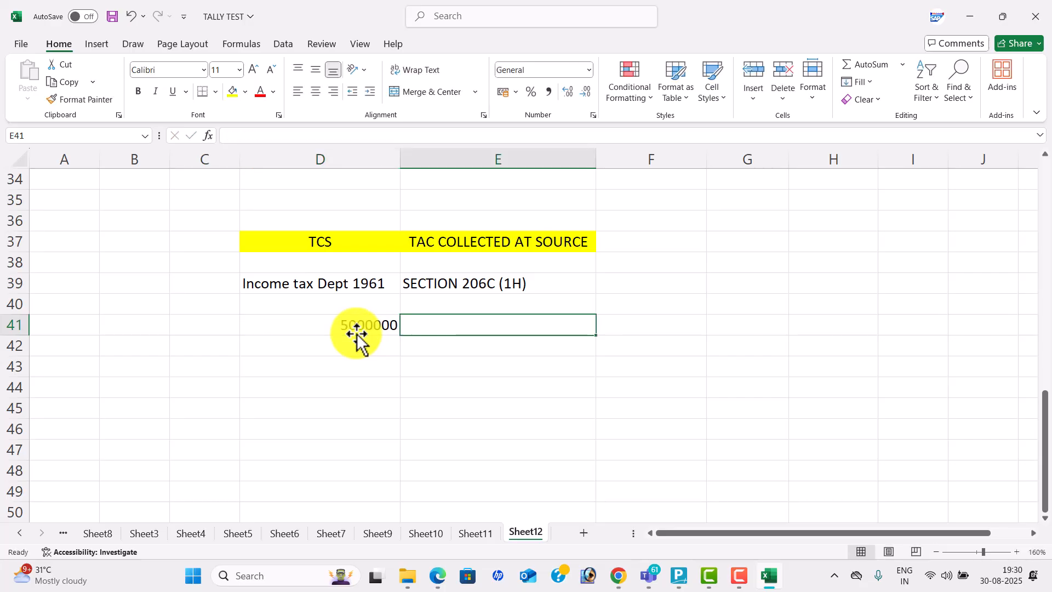
type("T")
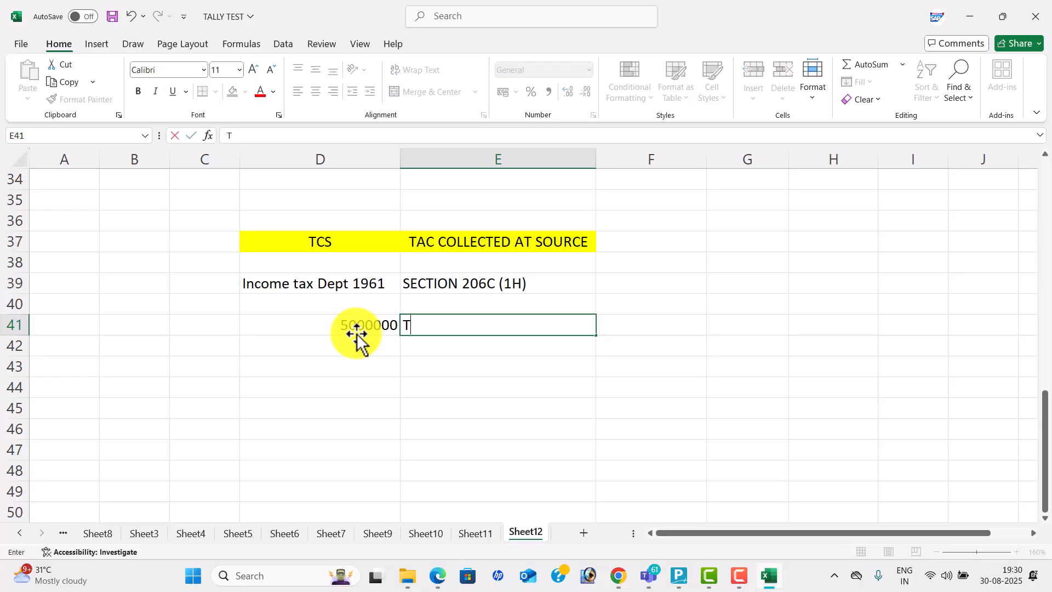
type("CS")
key("Return")
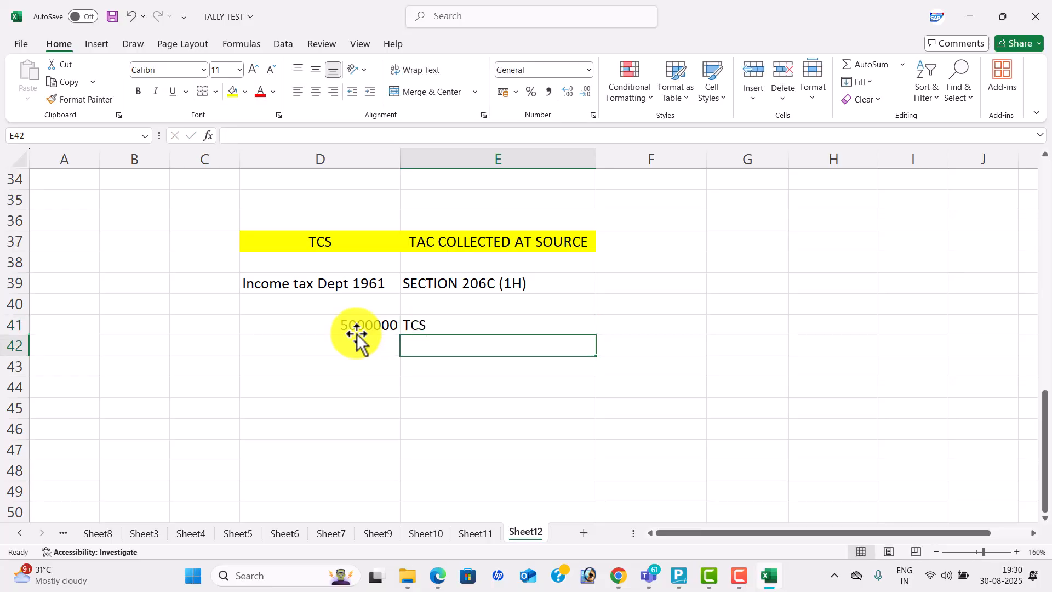
Enter Customer in F41 and Sales in G41 on the TCS row
key("Right")
key("Up")
type("c")
key("BackSpace")
type("Custome")
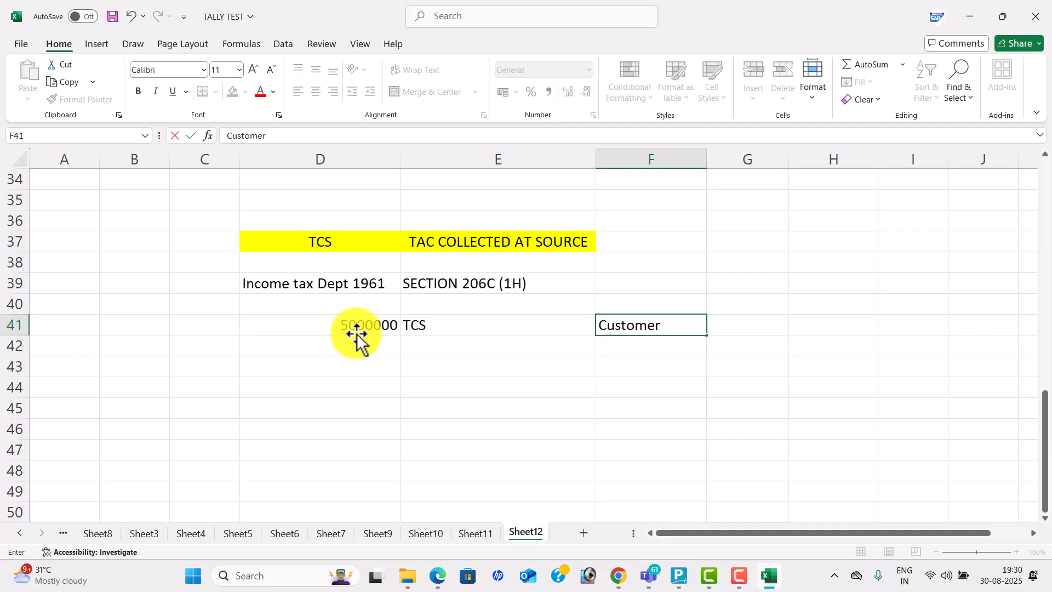
key("Right")
type("Sales")
key("Return")
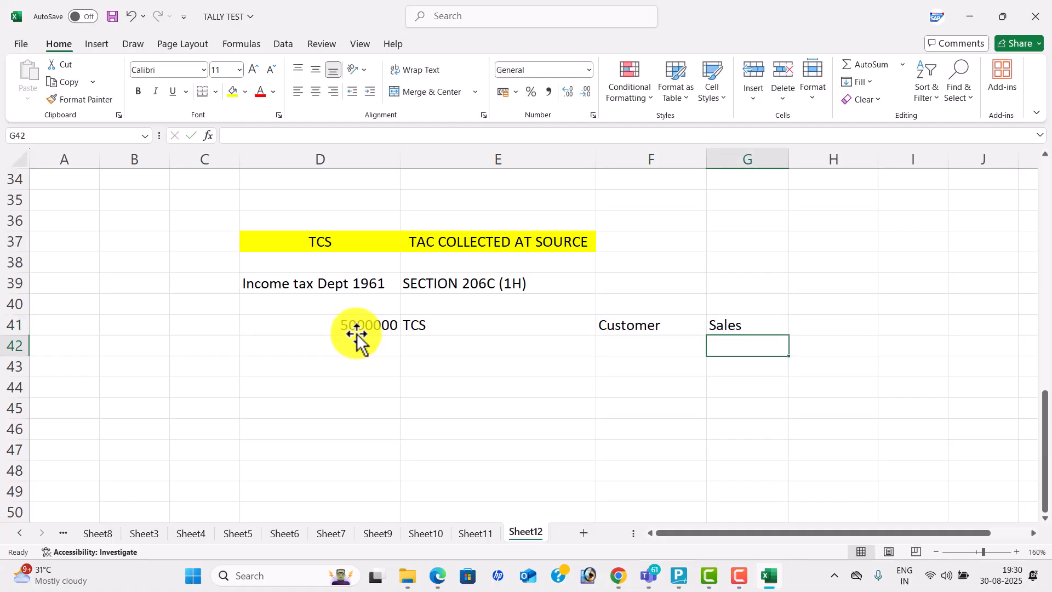
Enter the sales amount 5500000 in cell D43 and the excess amount 500000 in E43
left_click(375, 331)
left_click(483, 324)
left_click(366, 371)
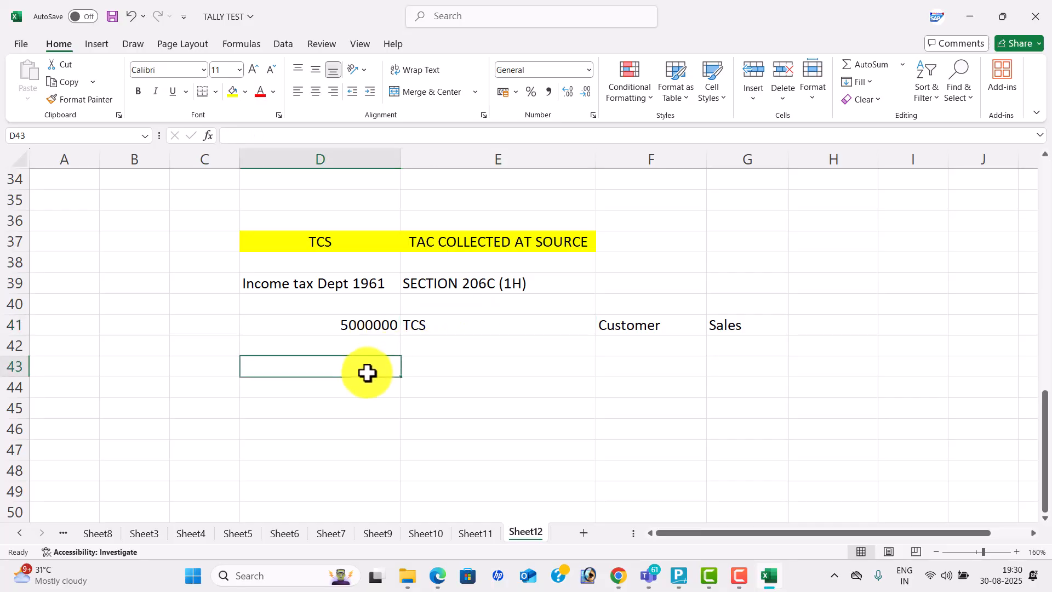
type("5500000")
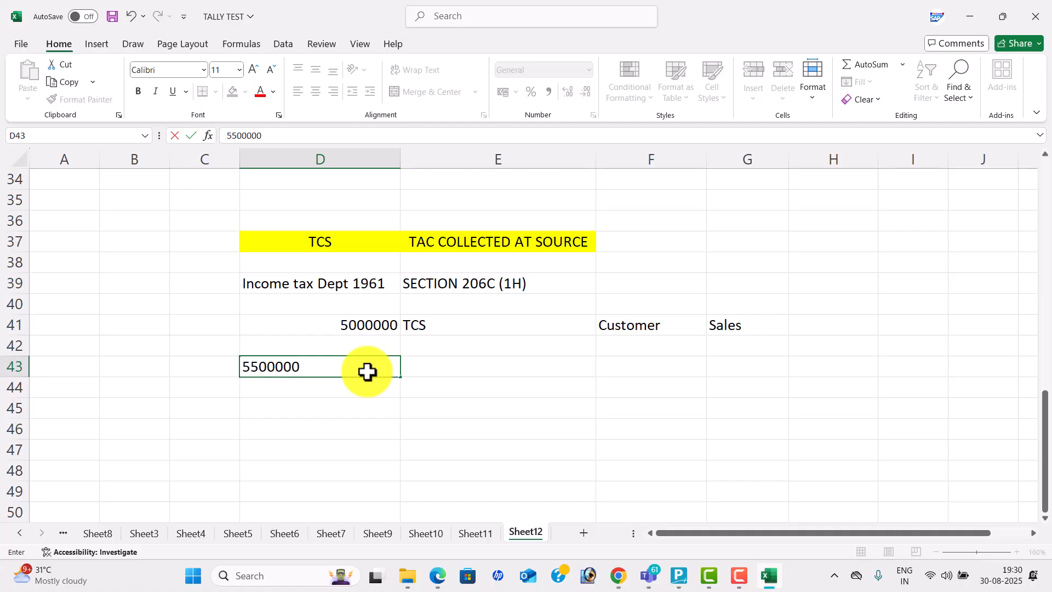
key("Tab")
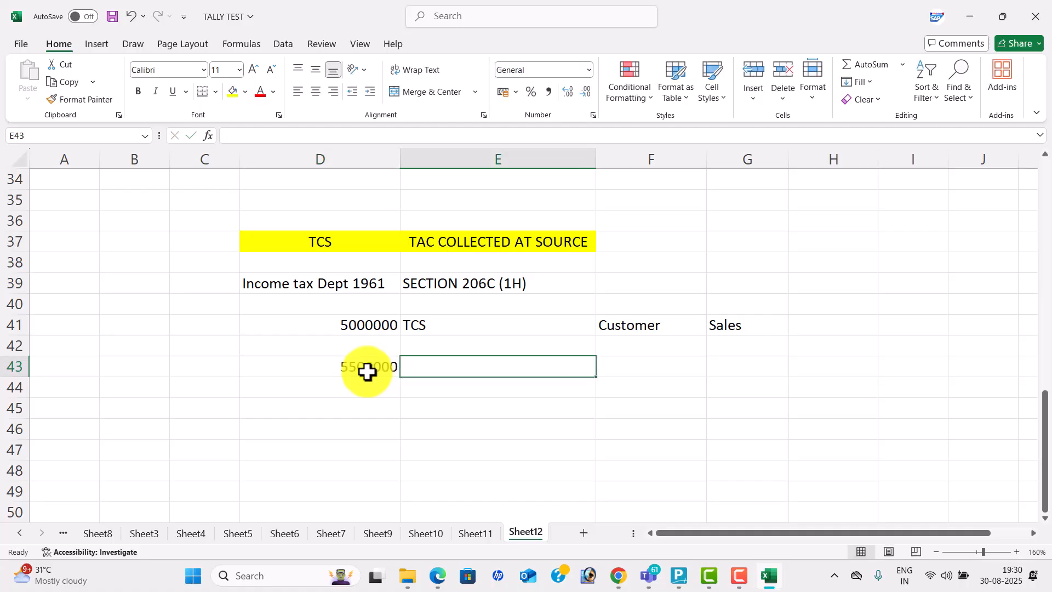
type("500000")
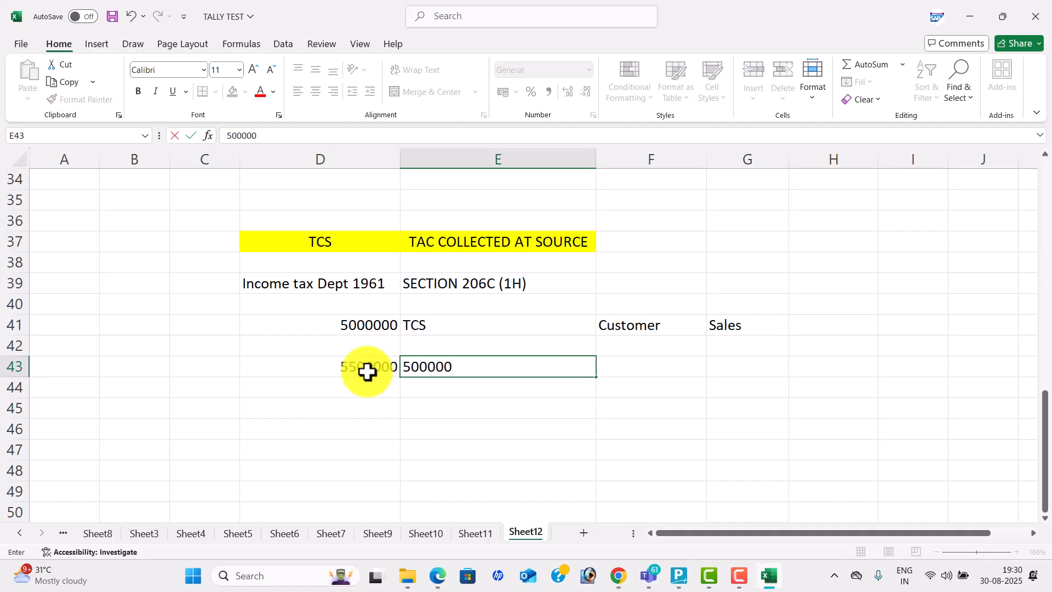
Enter TCS in cell F43 and Exemption in G43 beside the 500000 amount
key("Tab")
type("TCS")
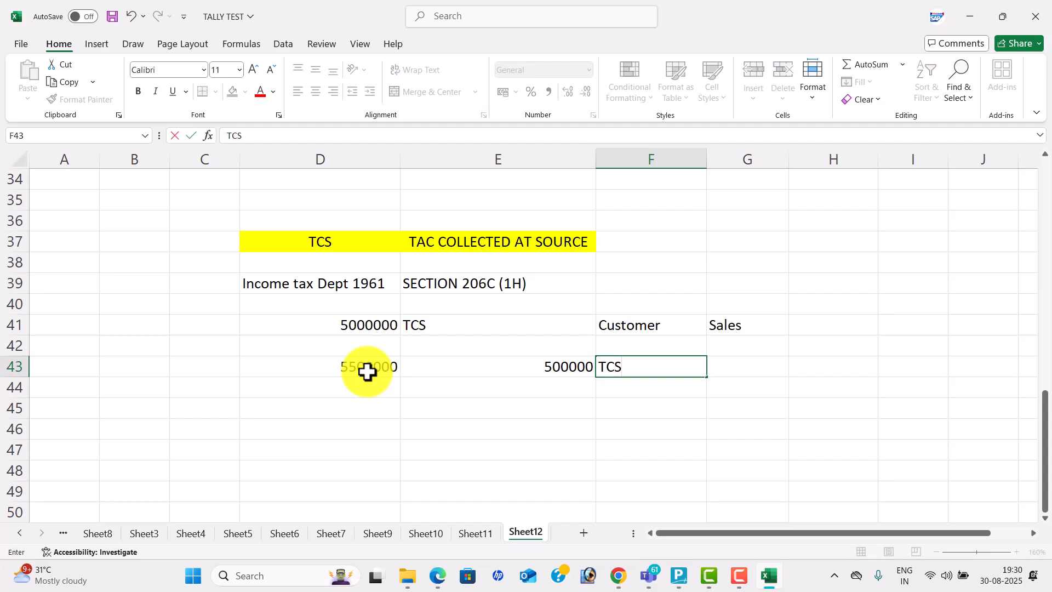
key("Tab")
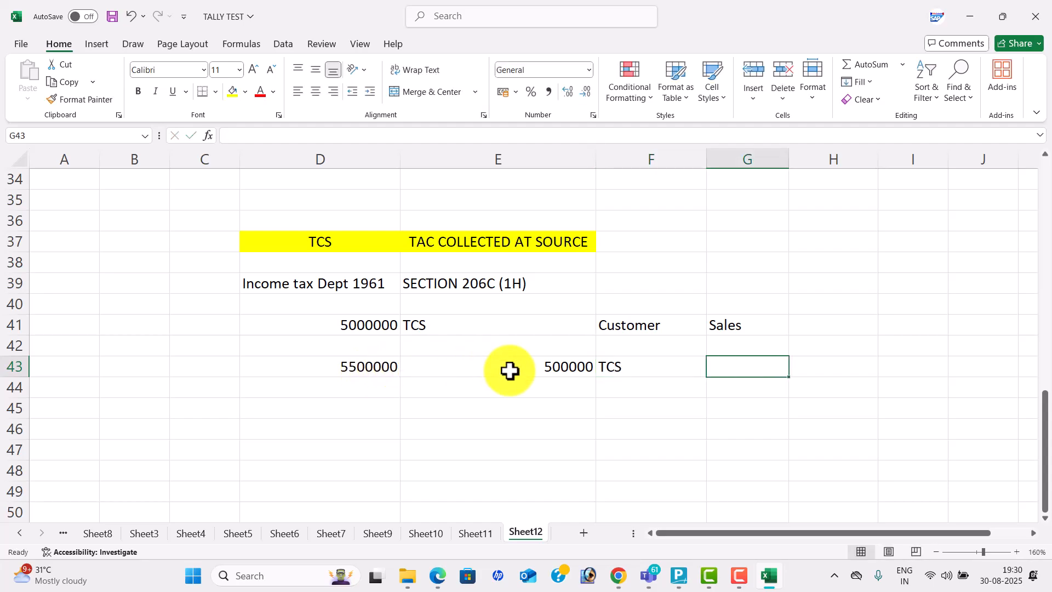
type("e")
key("BackSpace")
type("Exemption")
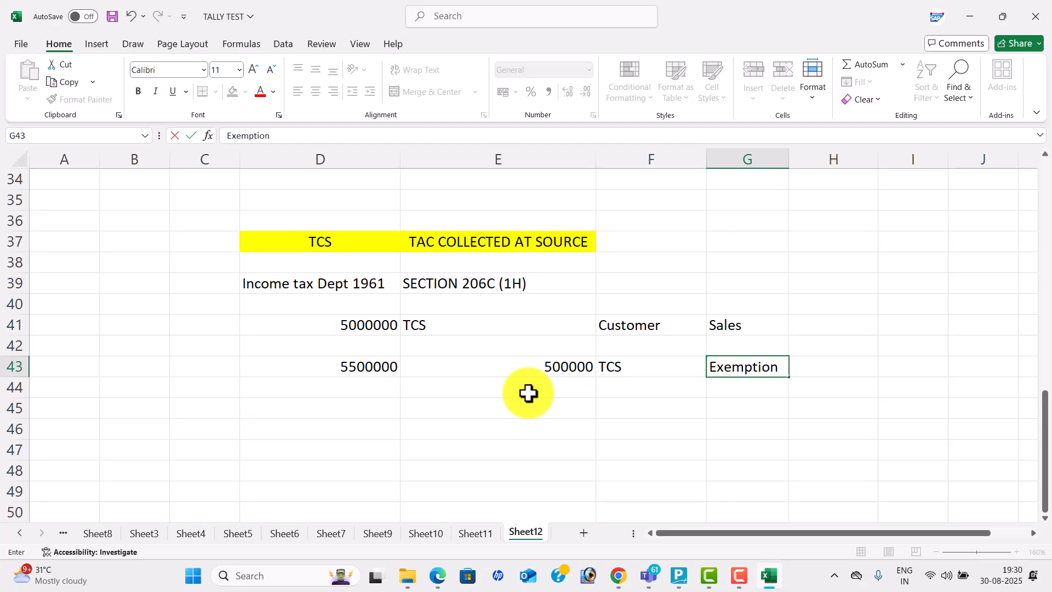
key("Return")
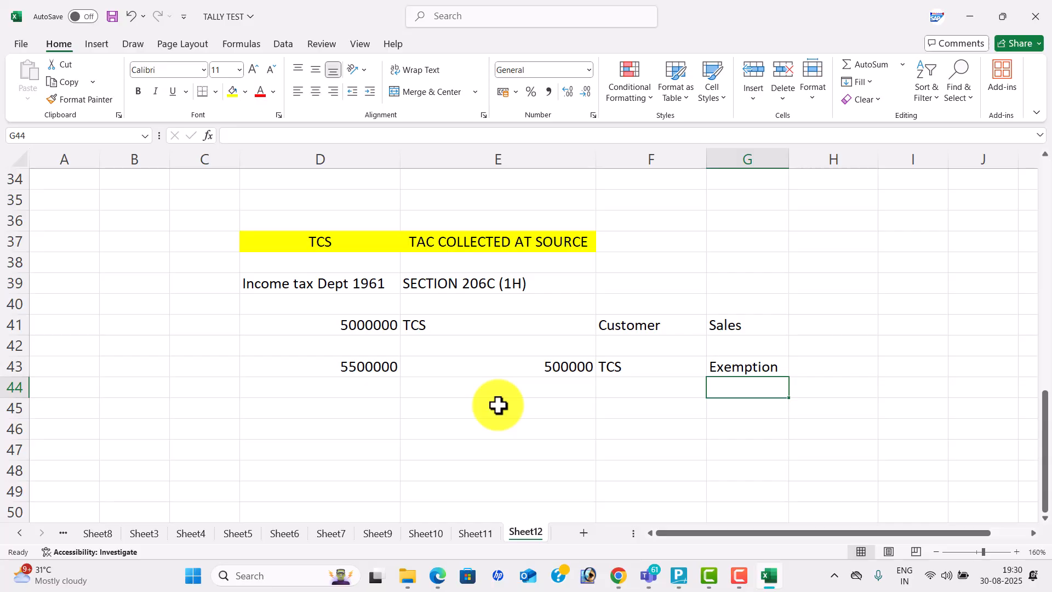
Switch to the PDF material and review the TCS definition, the example sales problems and the table of goods and rates
key("alt+Tab")
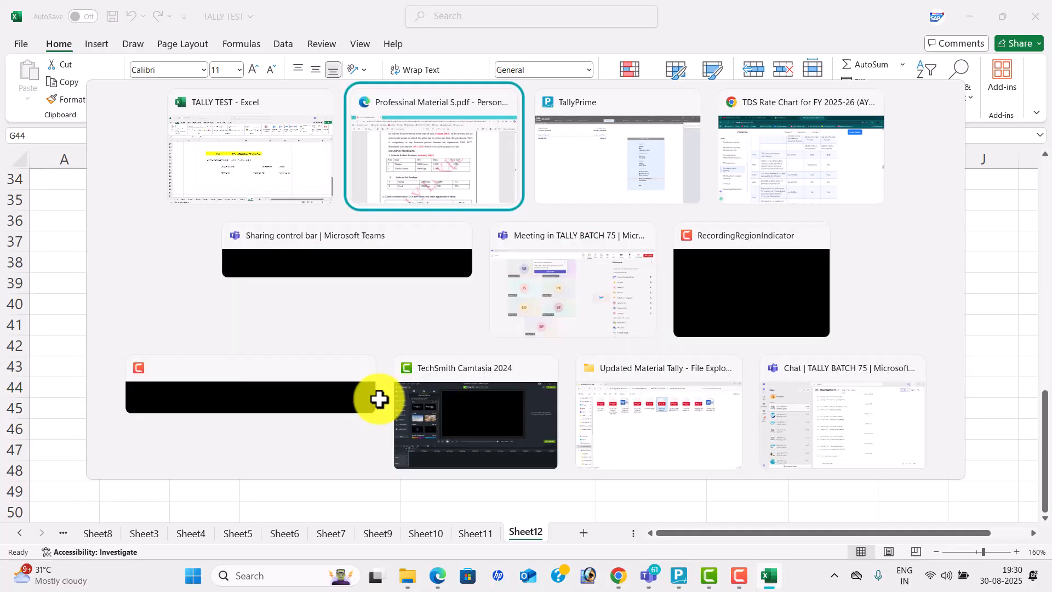
scroll(376, 386, "down", 1)
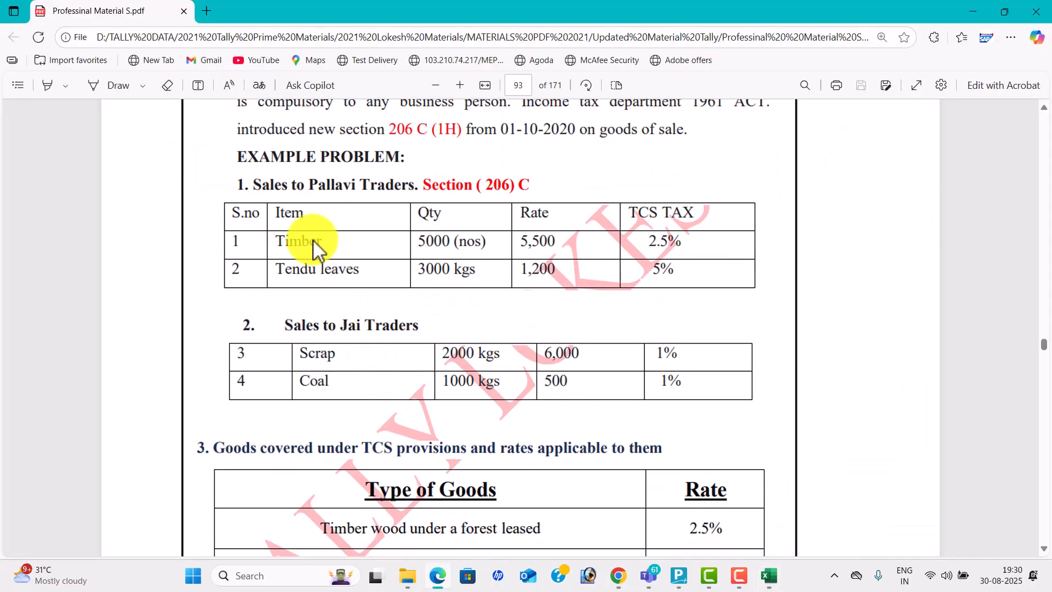
scroll(372, 353, "down", 1)
scroll(372, 354, "down", 1)
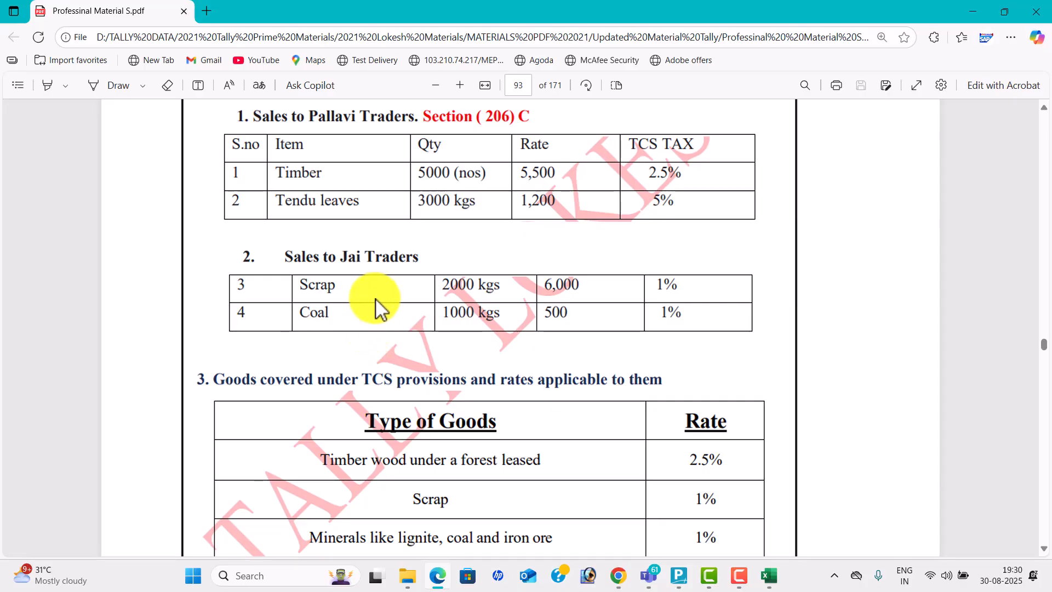
scroll(376, 307, "down", 3)
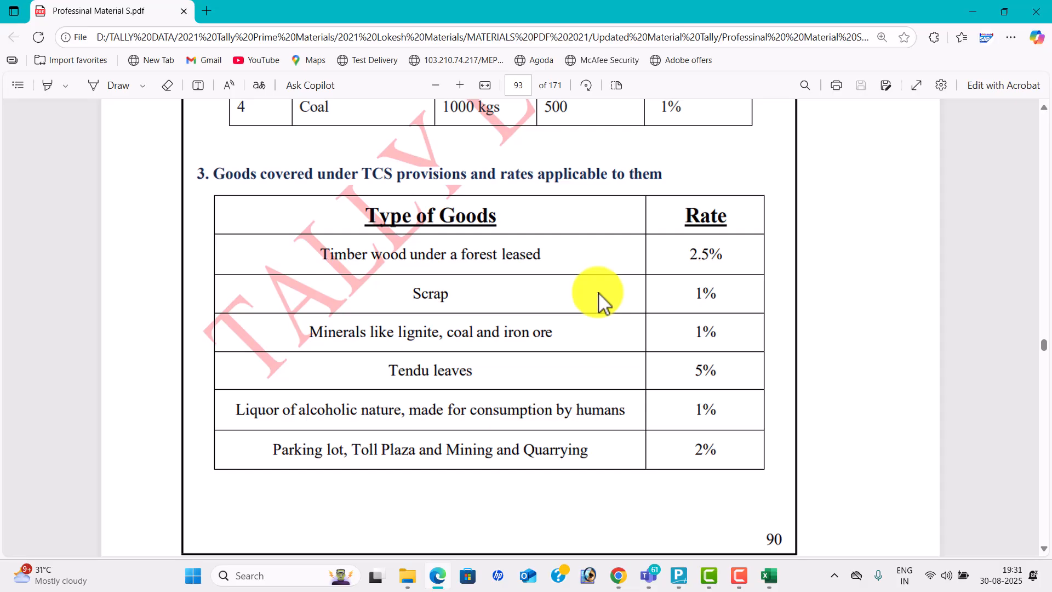
scroll(536, 263, "up", 5)
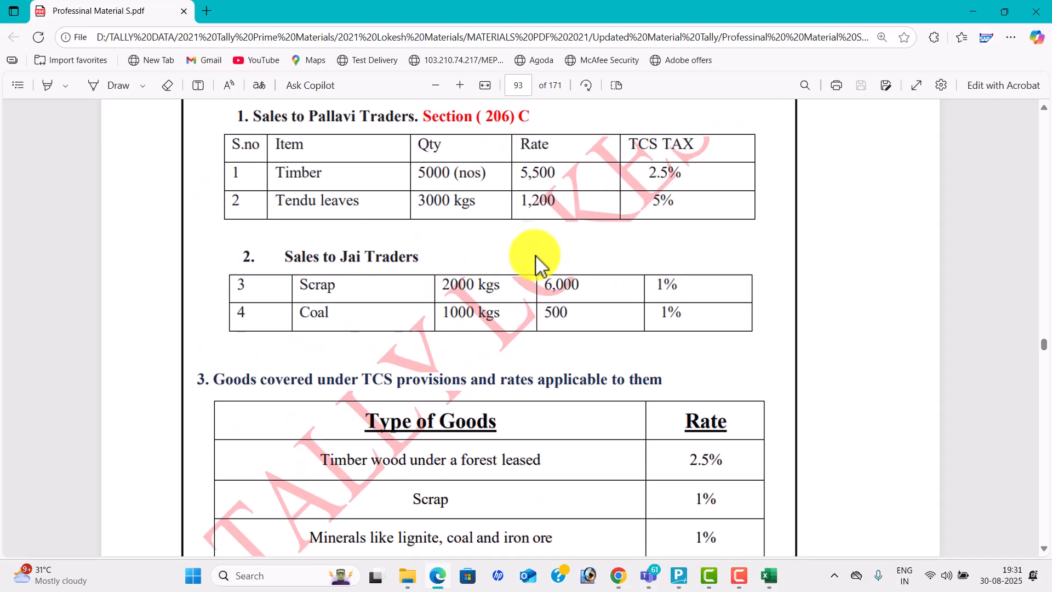
scroll(537, 263, "up", 4)
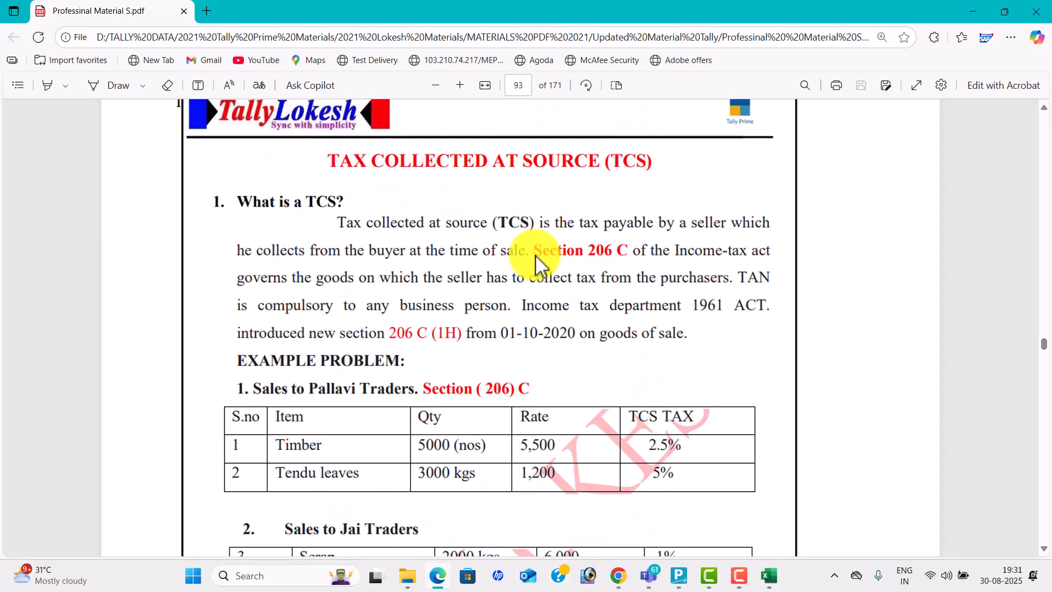
scroll(535, 263, "up", 1)
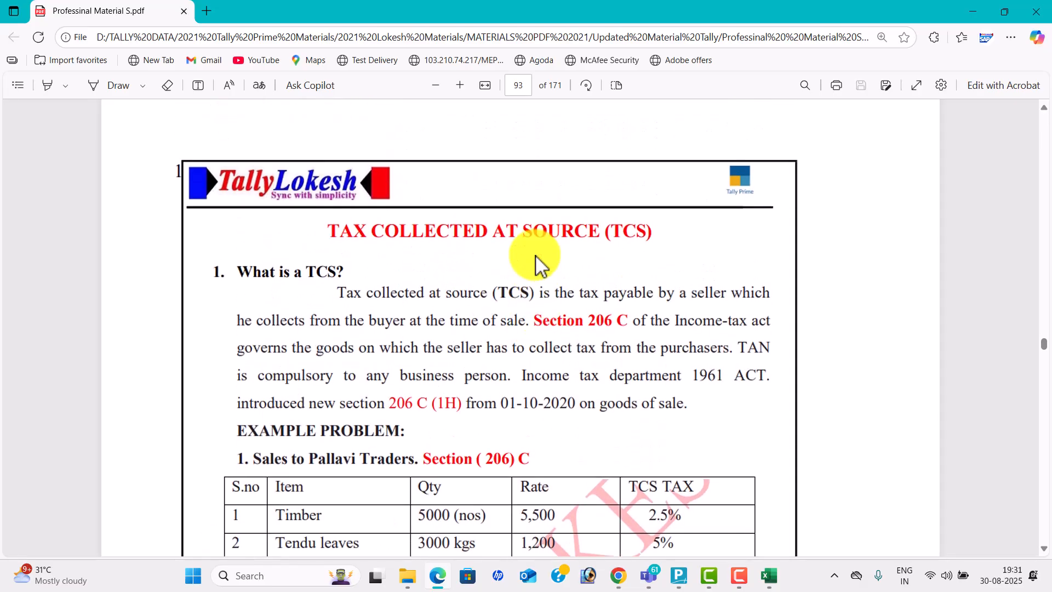
scroll(535, 263, "down", 2)
scroll(537, 256, "down", 5)
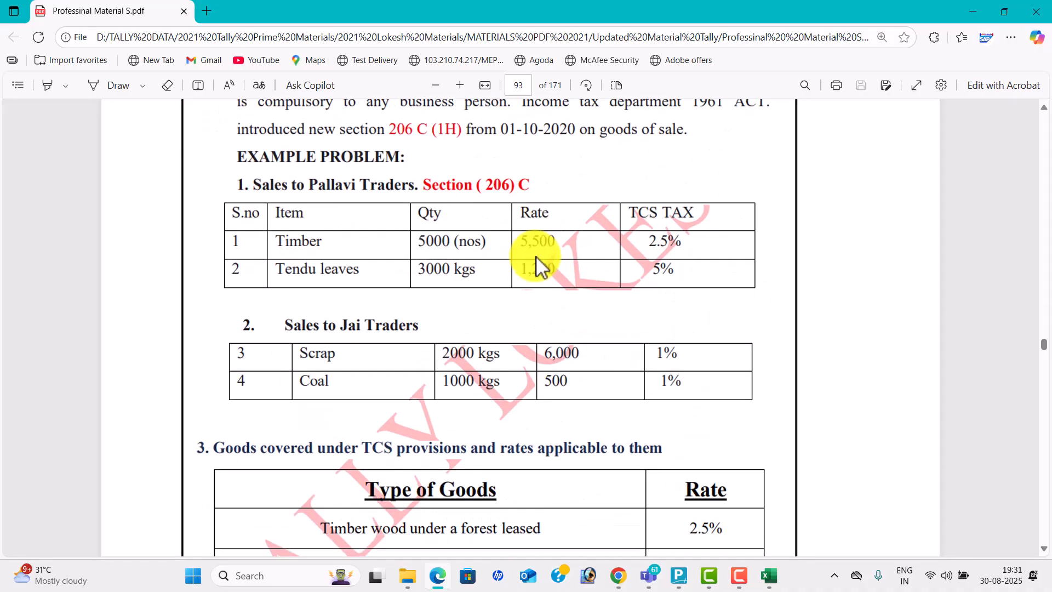
scroll(537, 256, "down", 2)
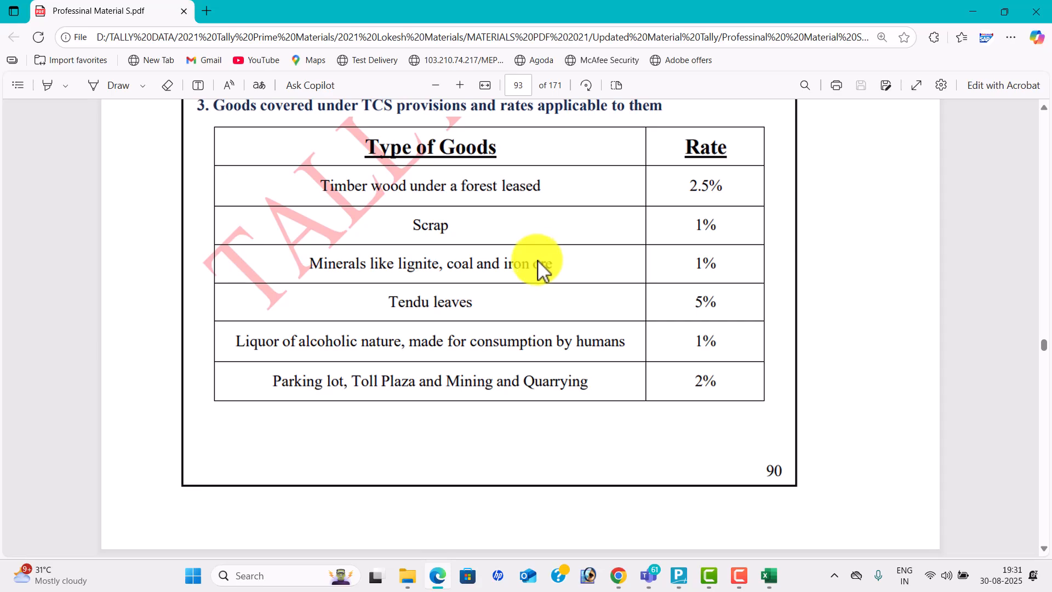
Read Problem 3 of Sriya Trading Company on the following PDF page, including its particulars, amounts and year-end adjustments
scroll(538, 262, "down", 8)
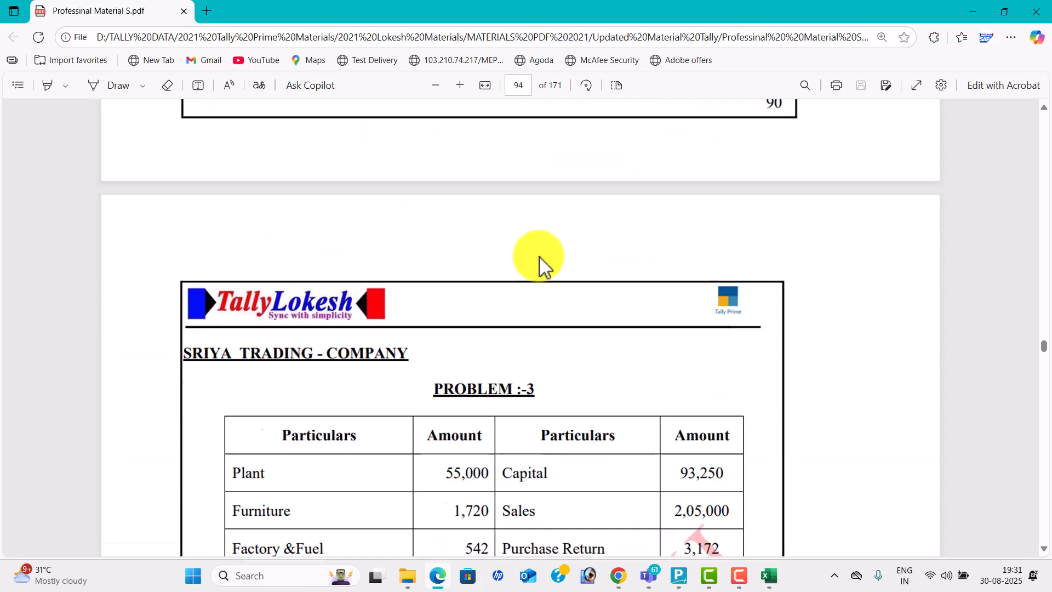
scroll(542, 266, "down", 1)
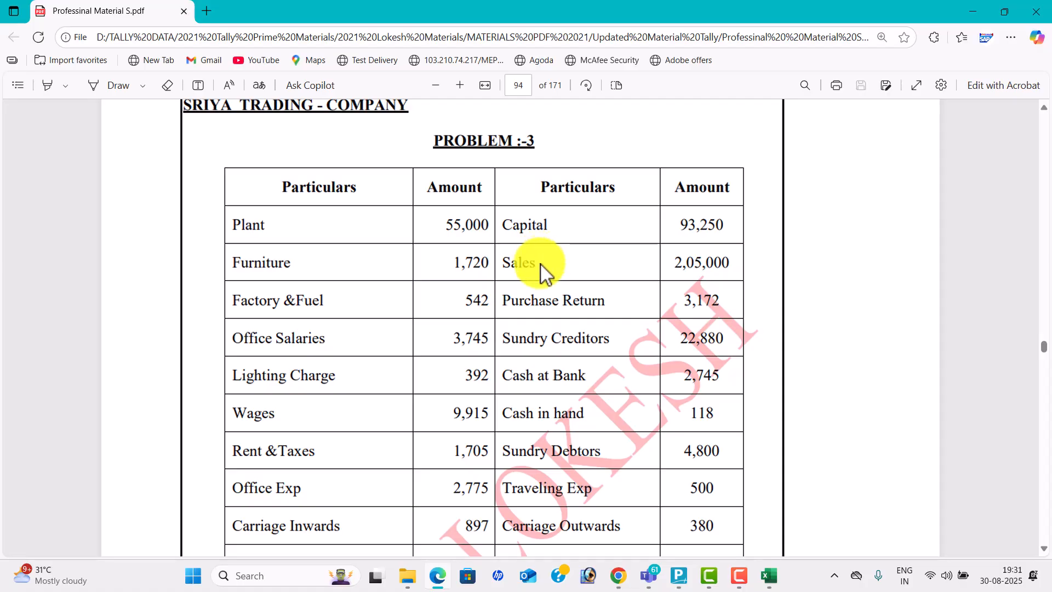
scroll(540, 264, "down", 1)
scroll(541, 266, "down", 1)
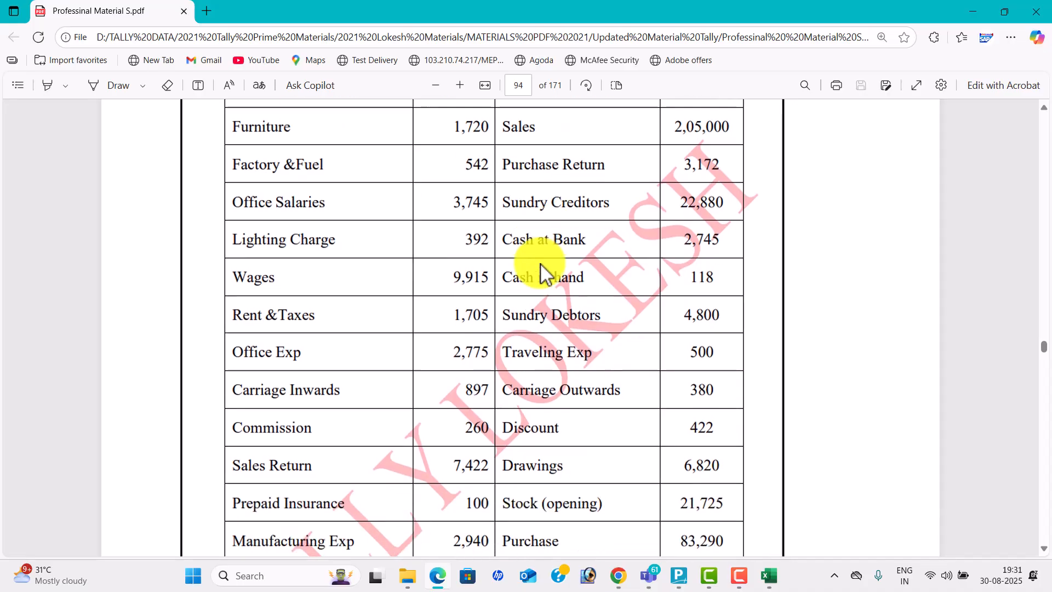
scroll(454, 242, "down", 3)
scroll(446, 246, "down", 4)
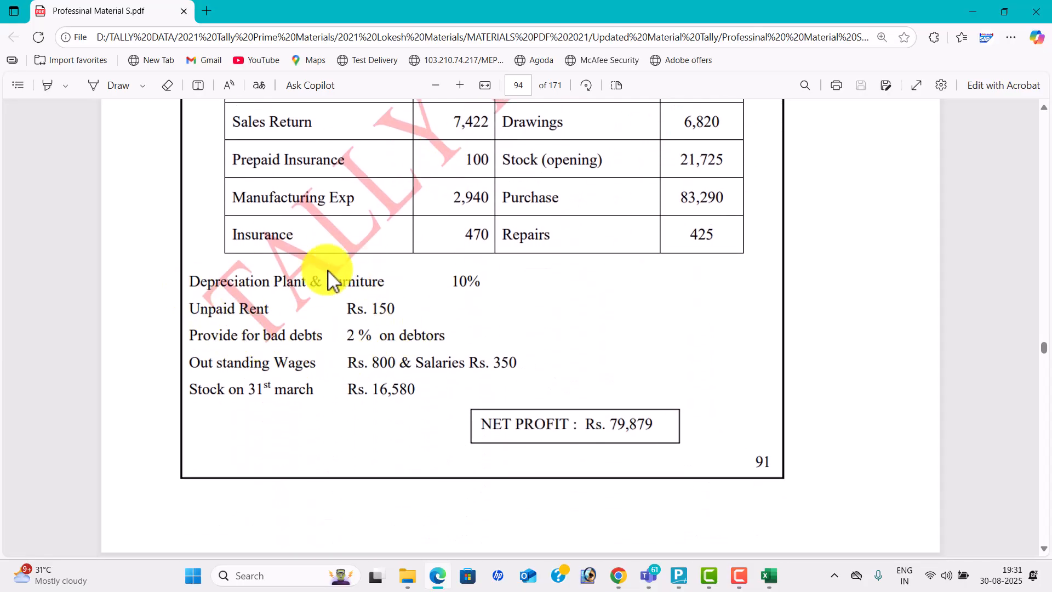
scroll(376, 345, "up", 7)
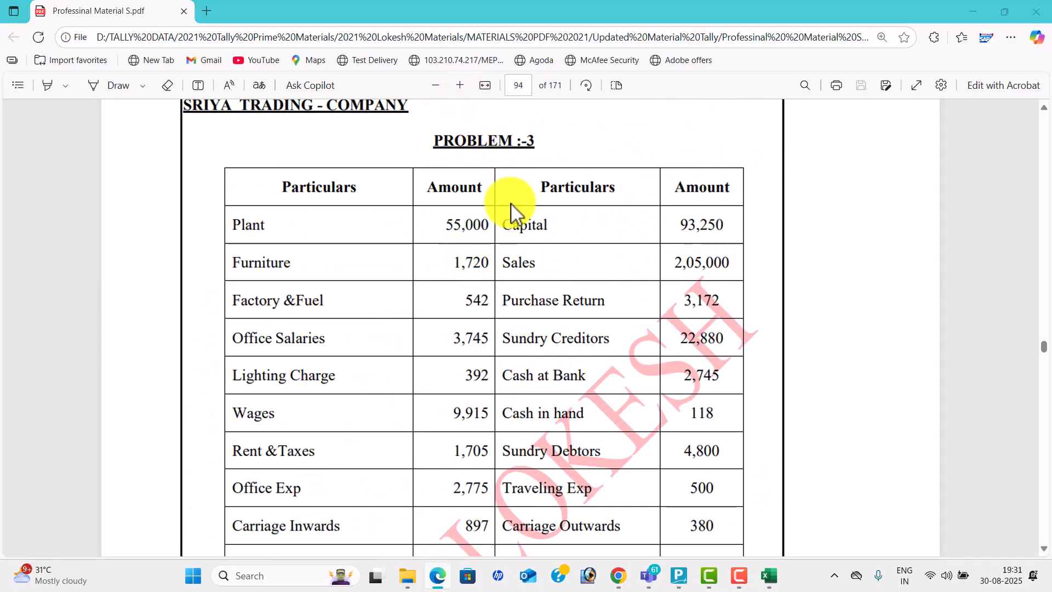
Switch to TallyPrime and open a new payment voucher in the TDS ON TAX company
key("alt+Tab")
left_click(510, 203)
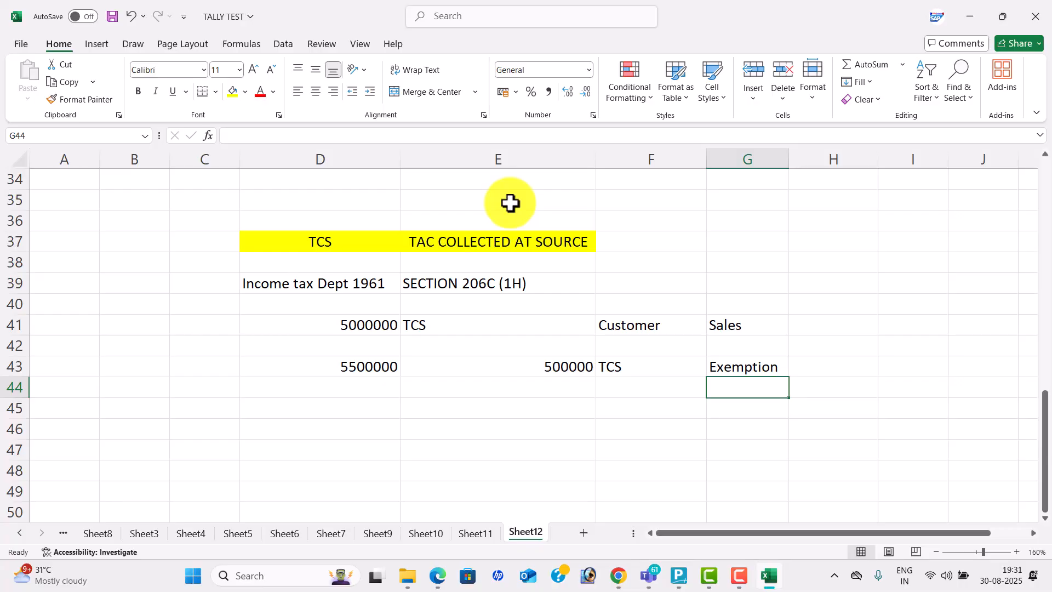
left_click(582, 287)
key("alt+Tab")
key("alt+Tab")
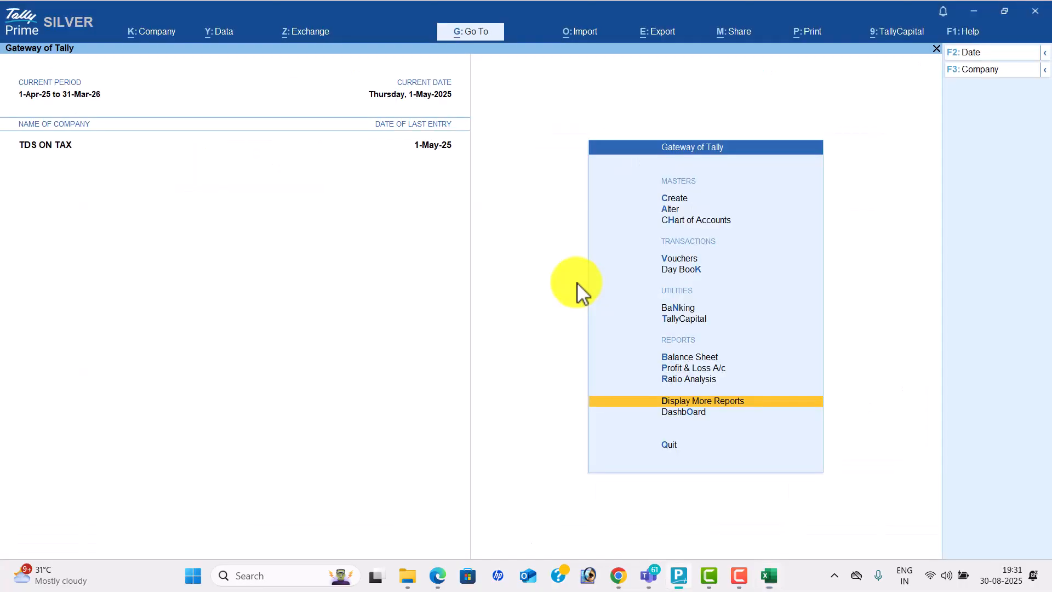
key("Up")
key("Up")
key("Up")
key("Up")
key("Up")
key("Up")
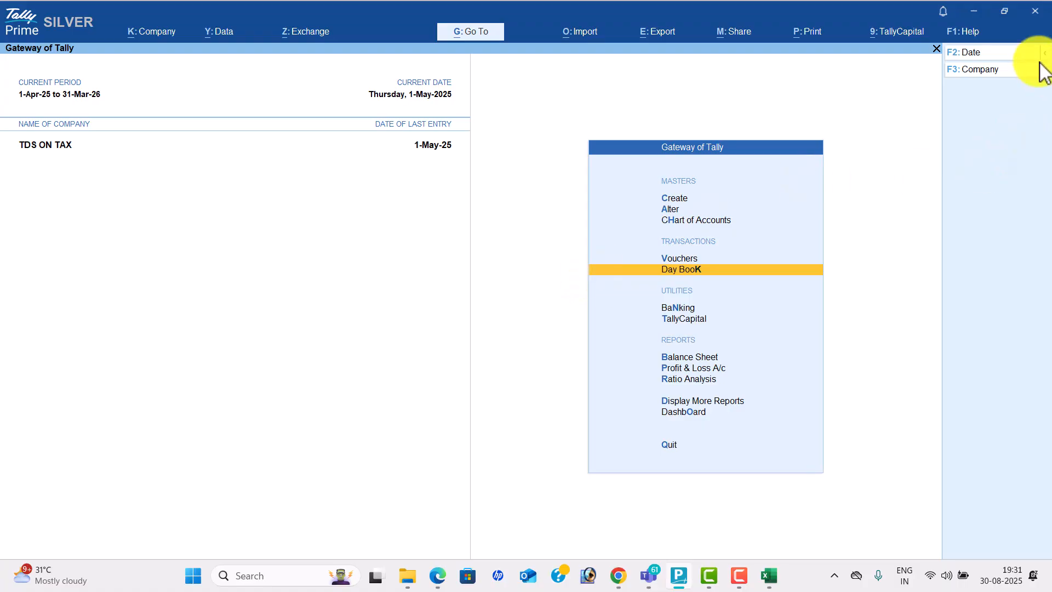
key("Up")
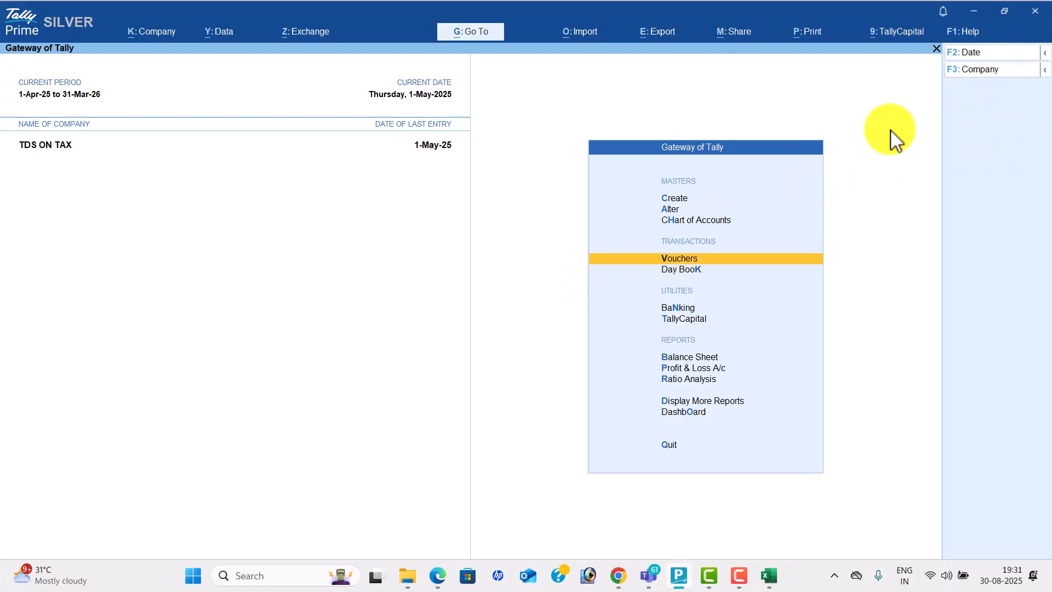
key("Return")
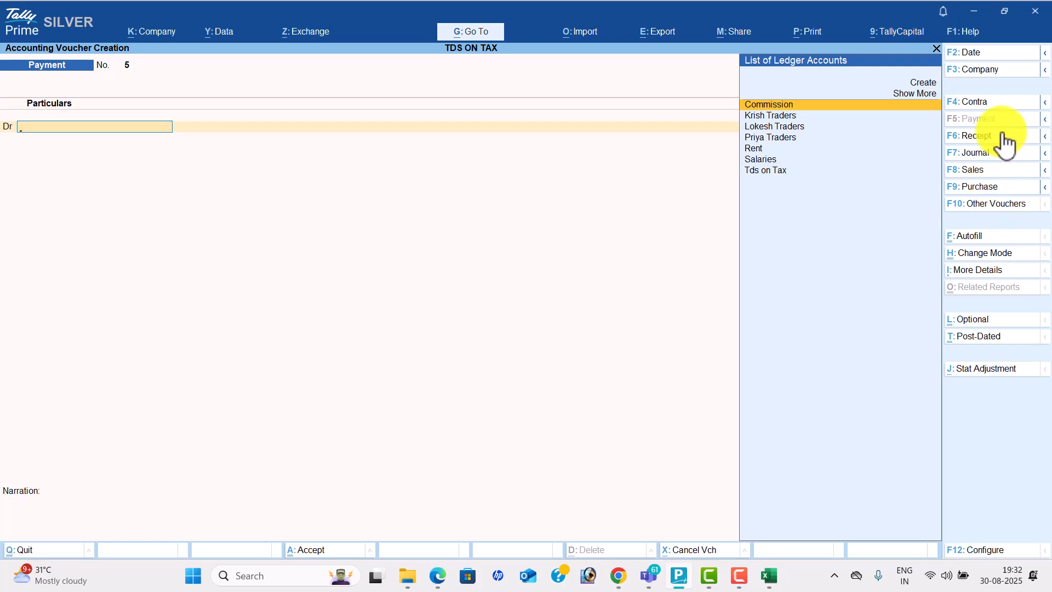
Check the first item of Problem 3 in the PDF and create the ledger Plant under Fixed Assets from the TallyPrime payment voucher
key("alt+Tab")
key("alt+Tab")
key("Tab")
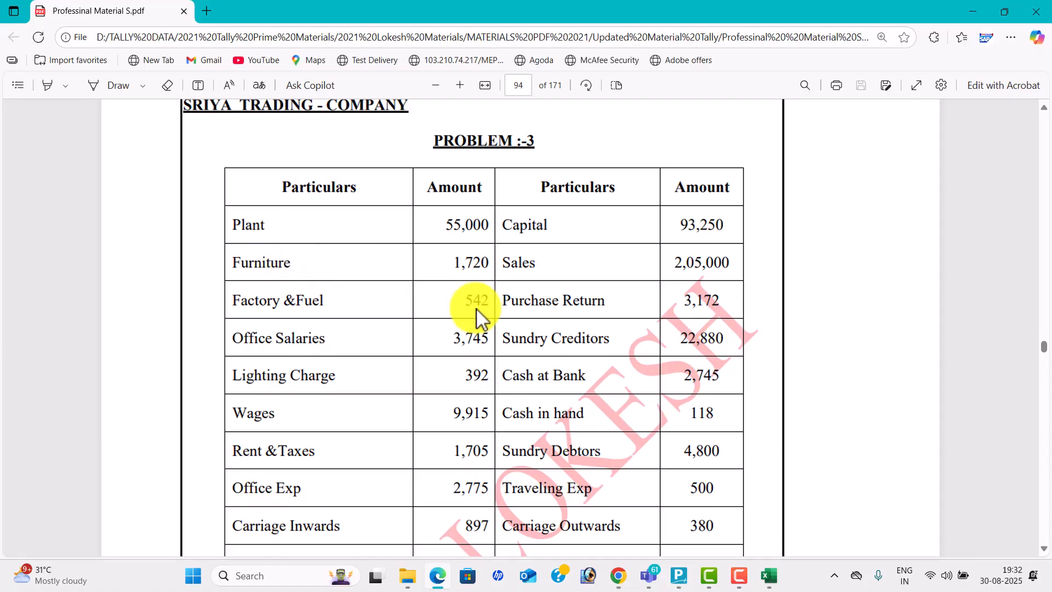
key("alt+Tab")
key("Tab")
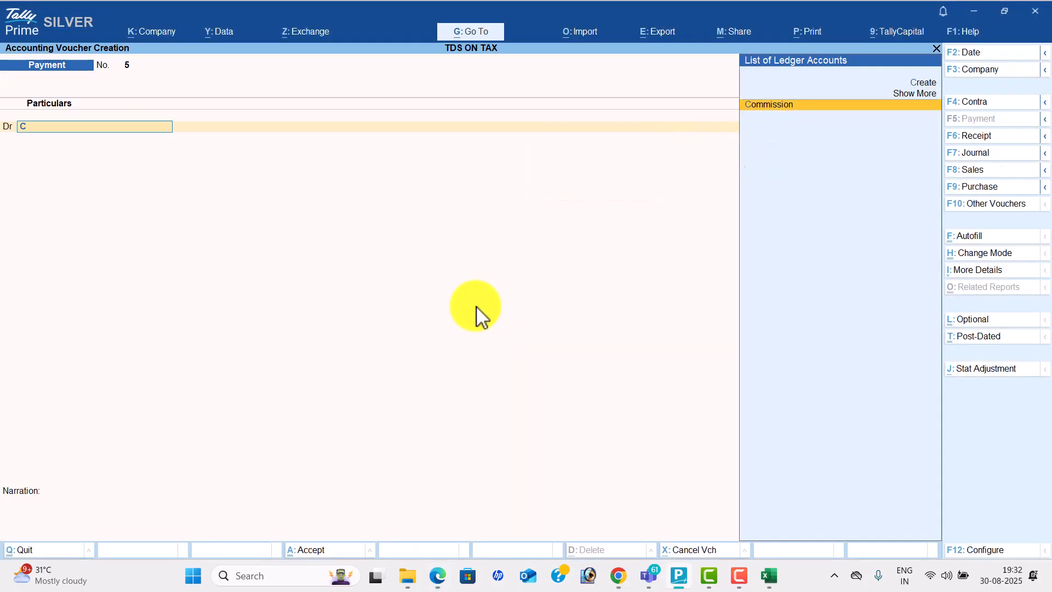
type("c")
key("alt+c")
key("Return")
key("Return")
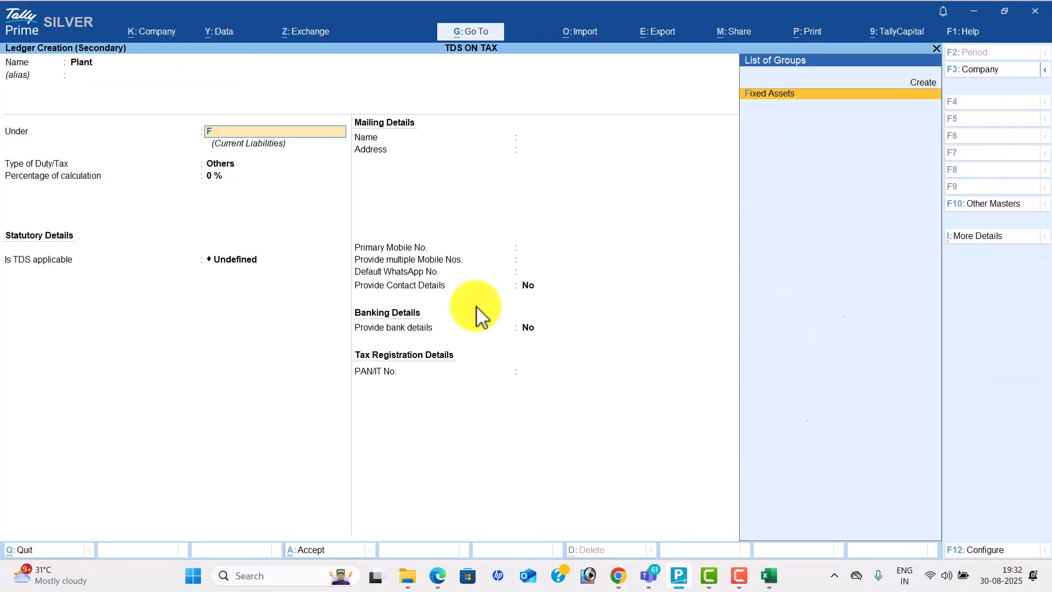
type("f")
key("Return")
key("ctrl+a")
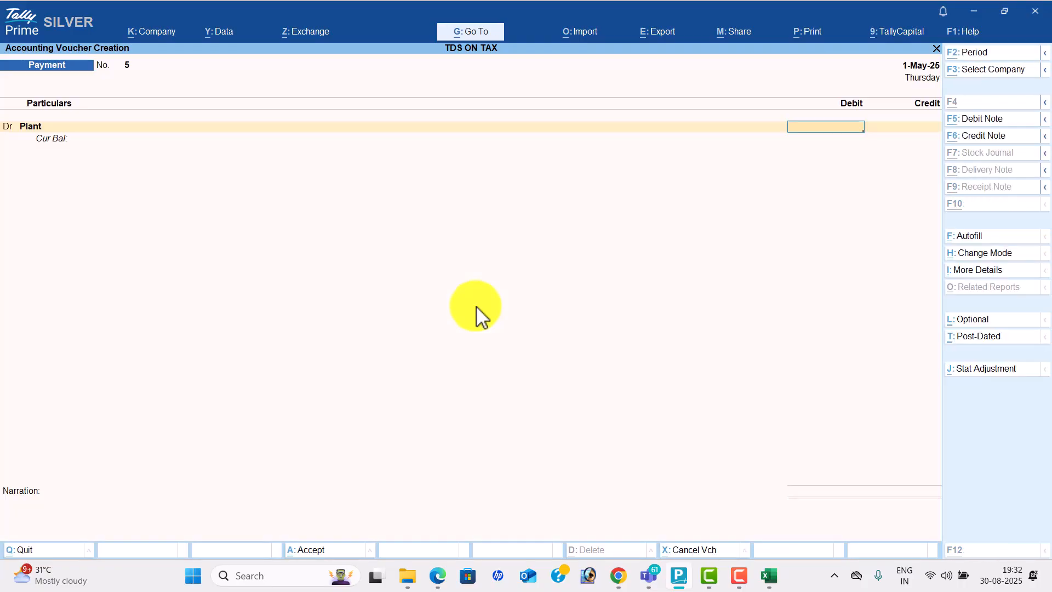
Debit Plant with 55000 and add a second debit line to the payment voucher
key("alt+Tab")
key("alt+Tab")
type("55000")
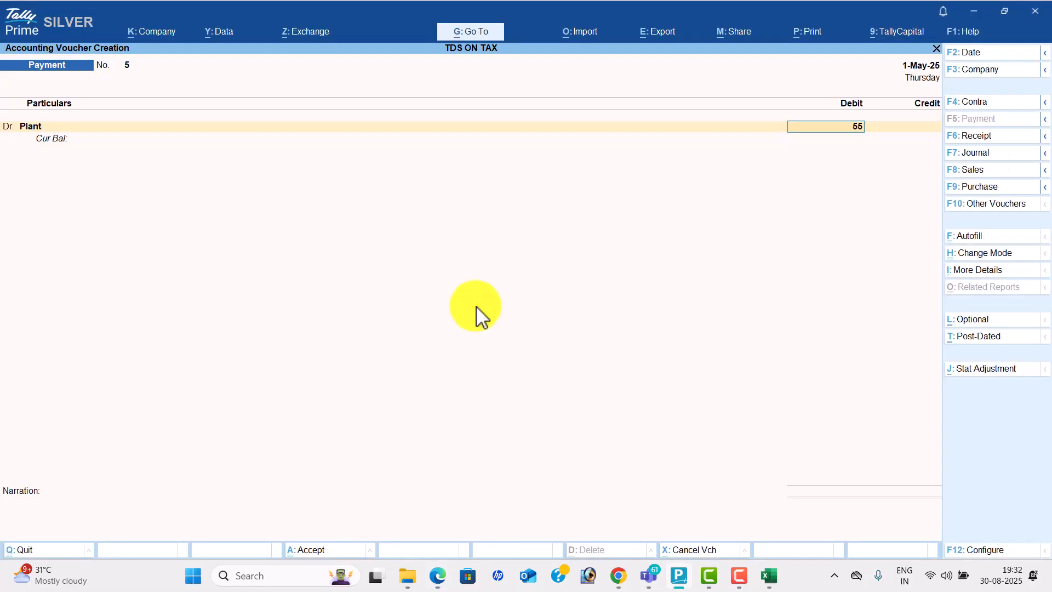
key("Return")
type("d")
key("Return")
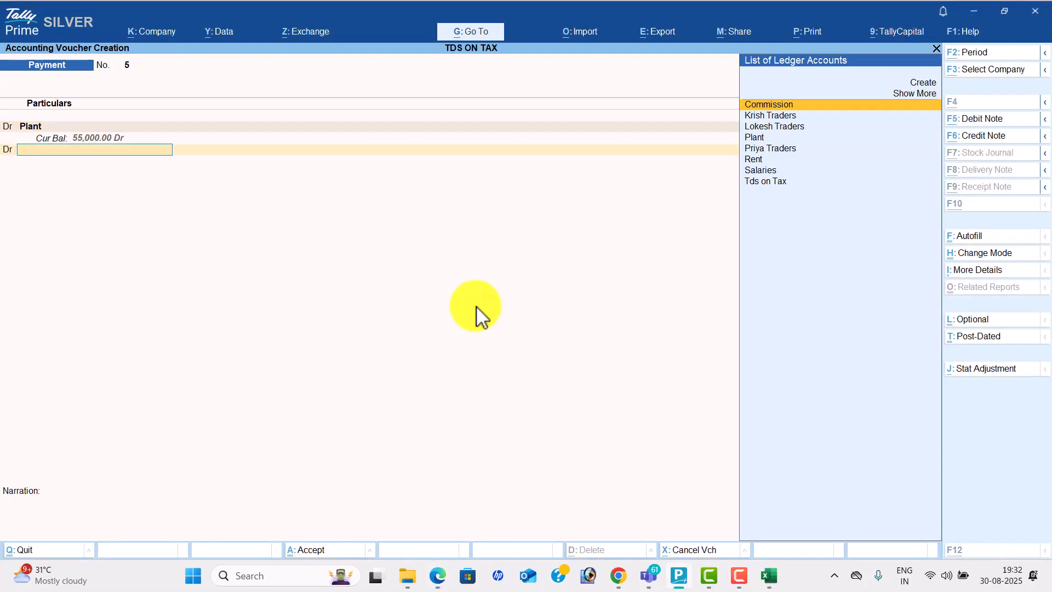
Create the ledger Furnitre under Fixed Assets from the second debit line of the payment voucher
key("alt+c")
type("Furnitruer")
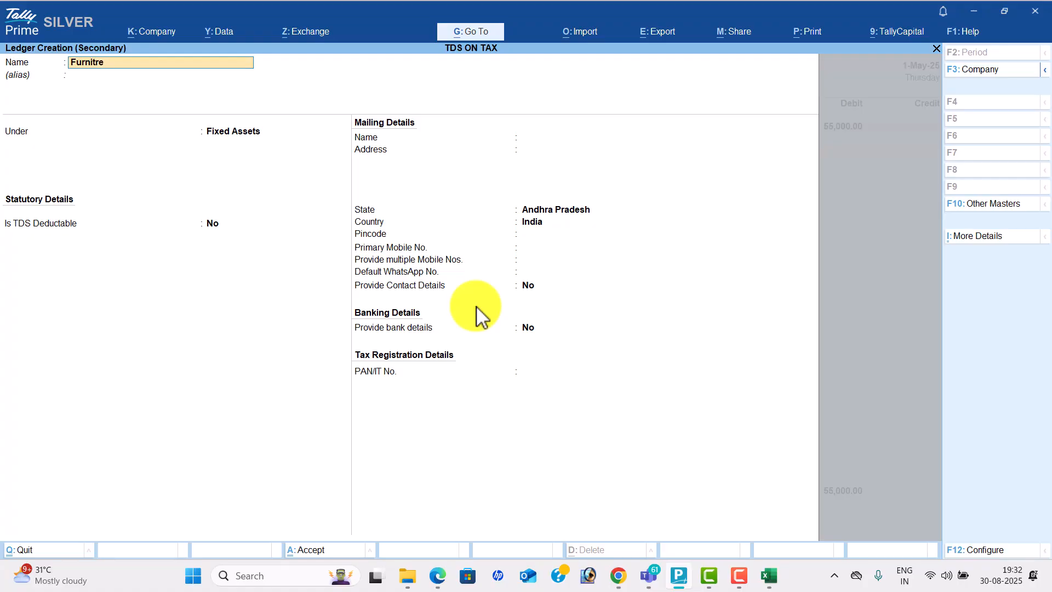
key("Return")
type("fix")
key("Return")
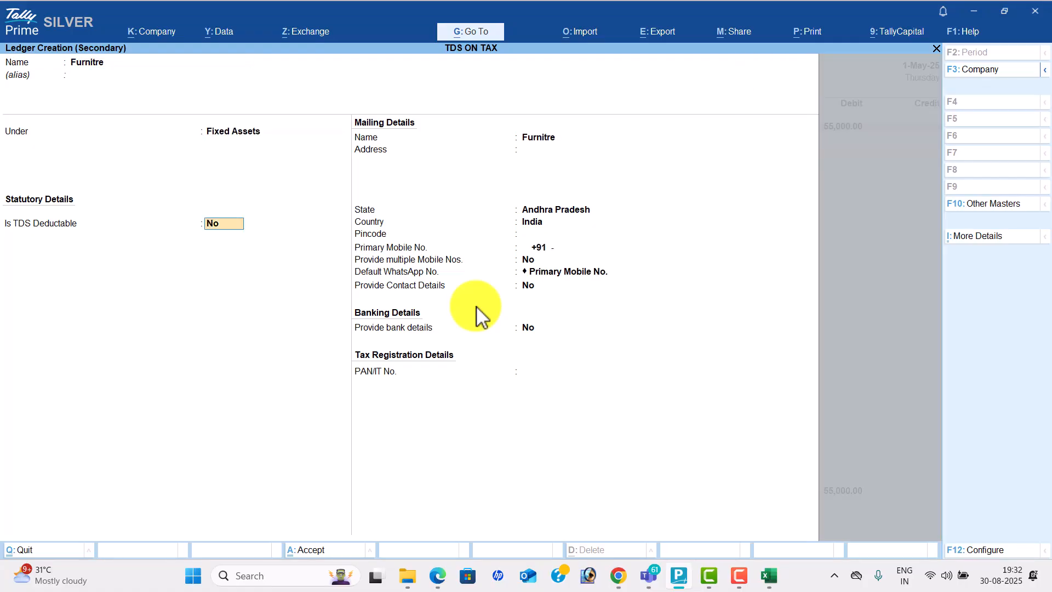
key("ctrl+a")
Check the furniture amount in the PDF and debit Furnitre with 1720
key("alt+Tab")
key("alt+Tab")
type("1,720")
key("Return")
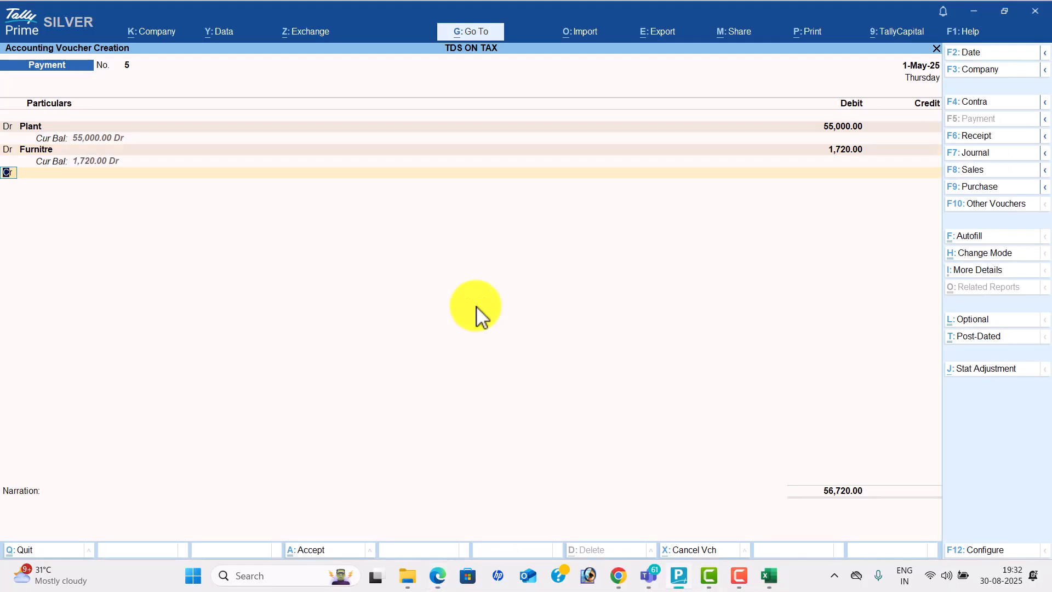
Check the next Problem 3 items in the PDF and create the ledger Office Salaries under Indirect Expenses on a new debit line
key("super+Tab")
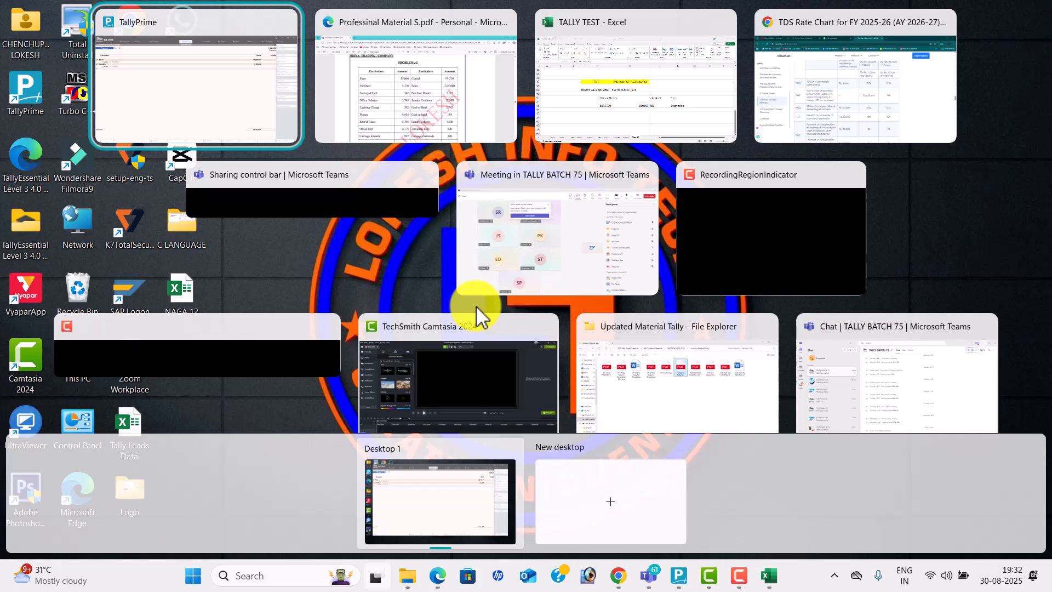
key("Escape")
key("alt+Tab")
scroll(408, 306, "down", 3)
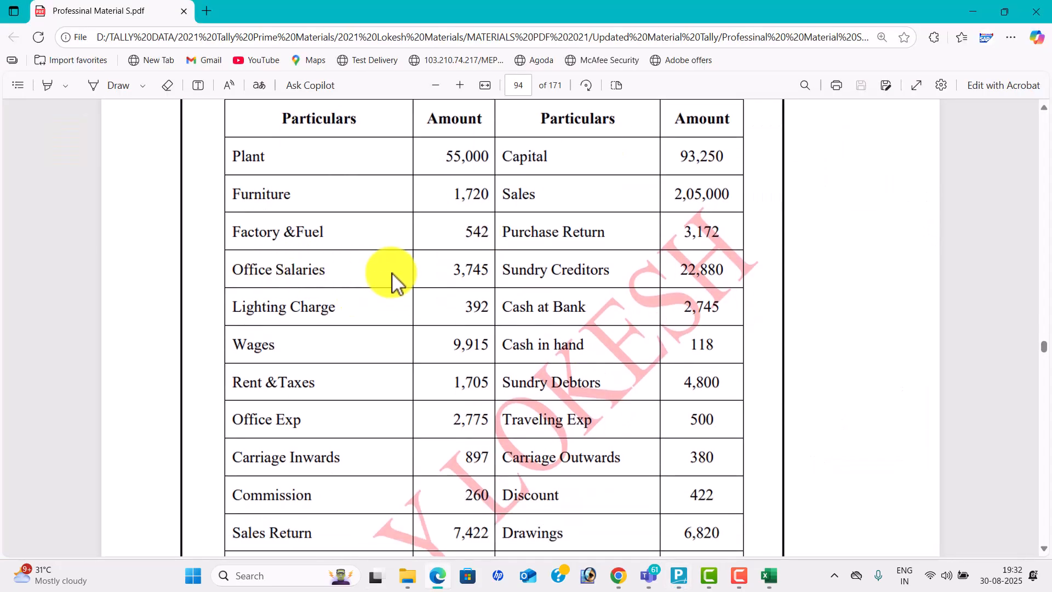
key("alt+Tab")
type("d")
key("Return")
key("alt+c")
type("Office Salaries")
key("Return")
key("Return")
type("Ind")
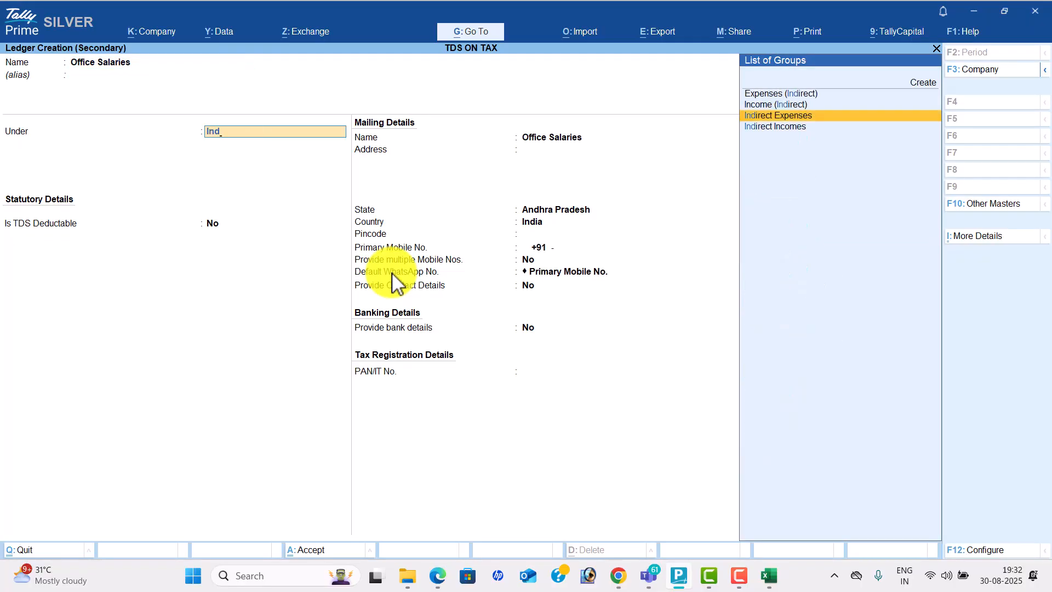
key("Return")
key("ctrl+a")
Look up the office salaries amount in the PDF and debit Office Salaries with 3745
key("alt+Tab")
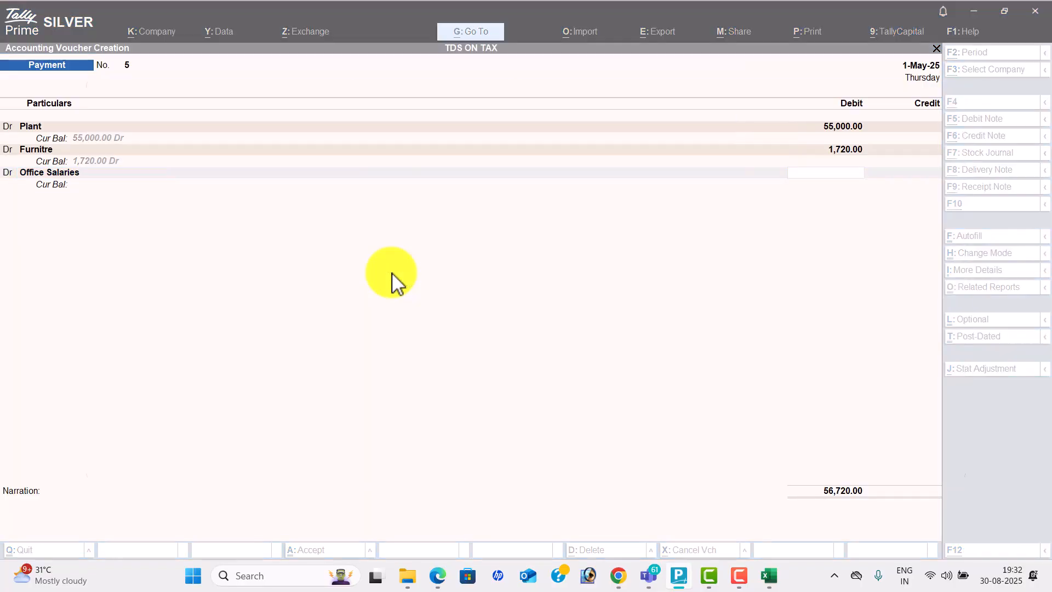
key("alt+Tab")
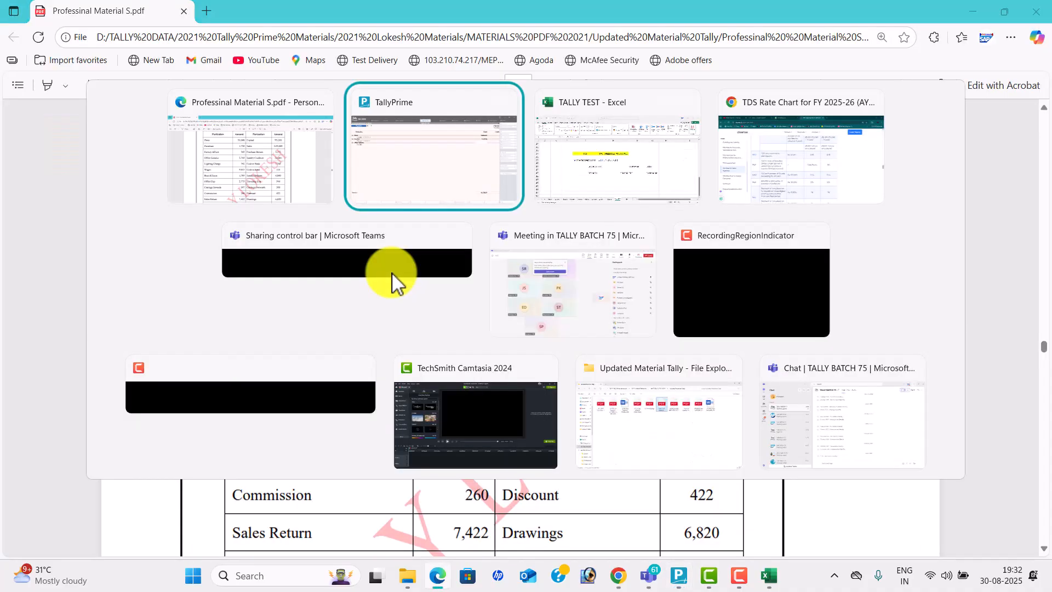
type("3,745")
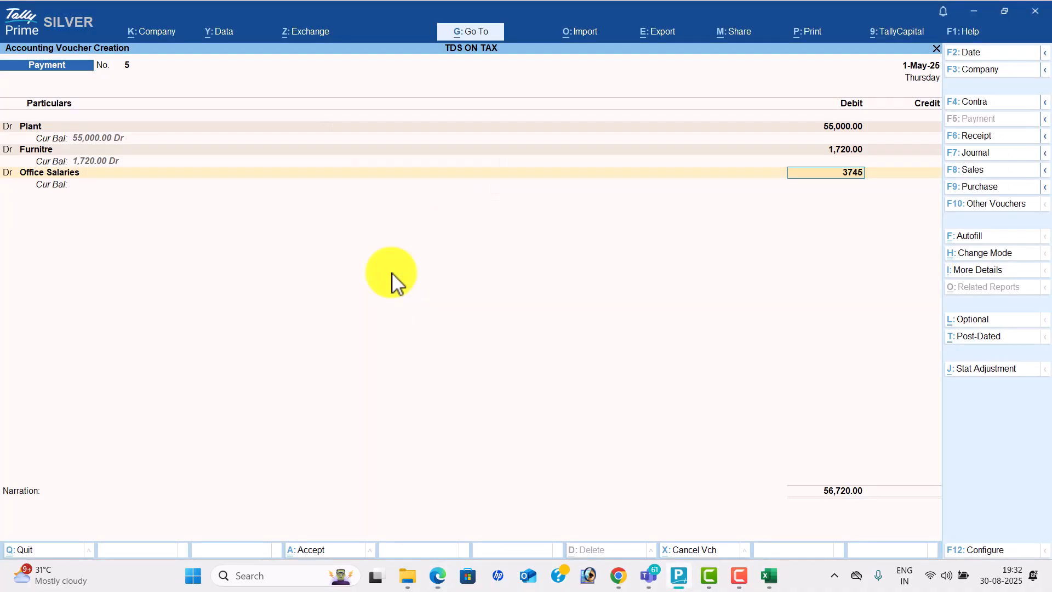
key("Return")
Add a fourth debit line and create the ledger Wages under Direct Expenses, following the Problem 3 table in the PDF
type("d")
key("Return")
key("alt+c")
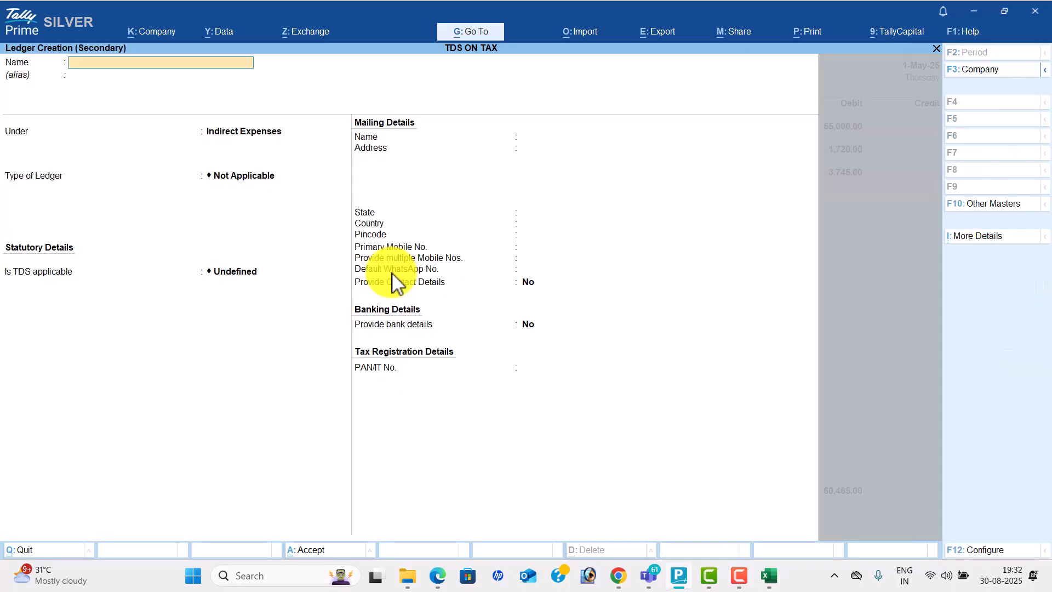
key("alt+Tab")
scroll(308, 276, "down", 2)
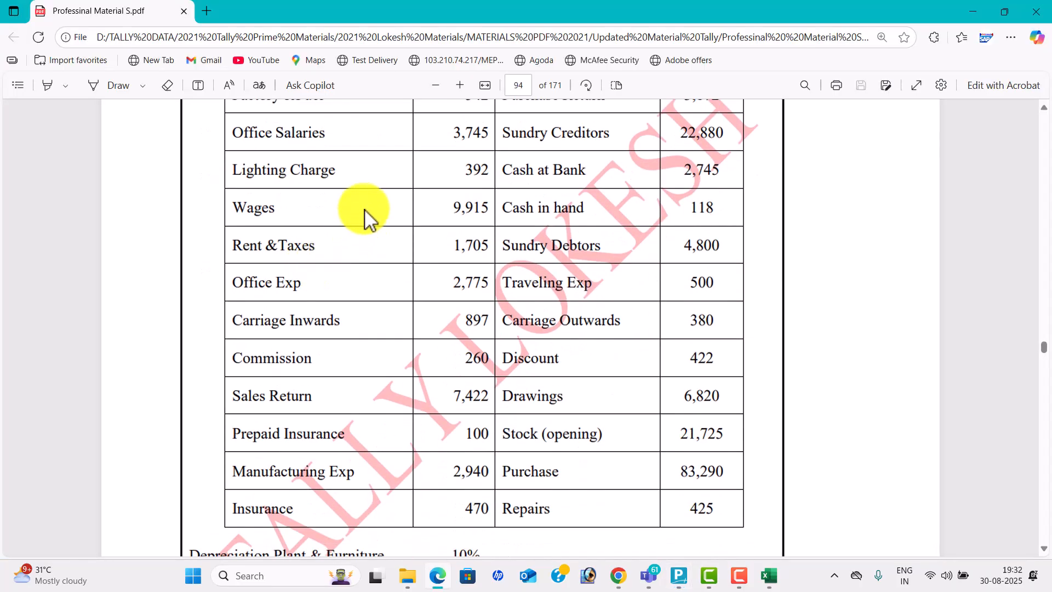
key("alt+Tab")
type("Wages")
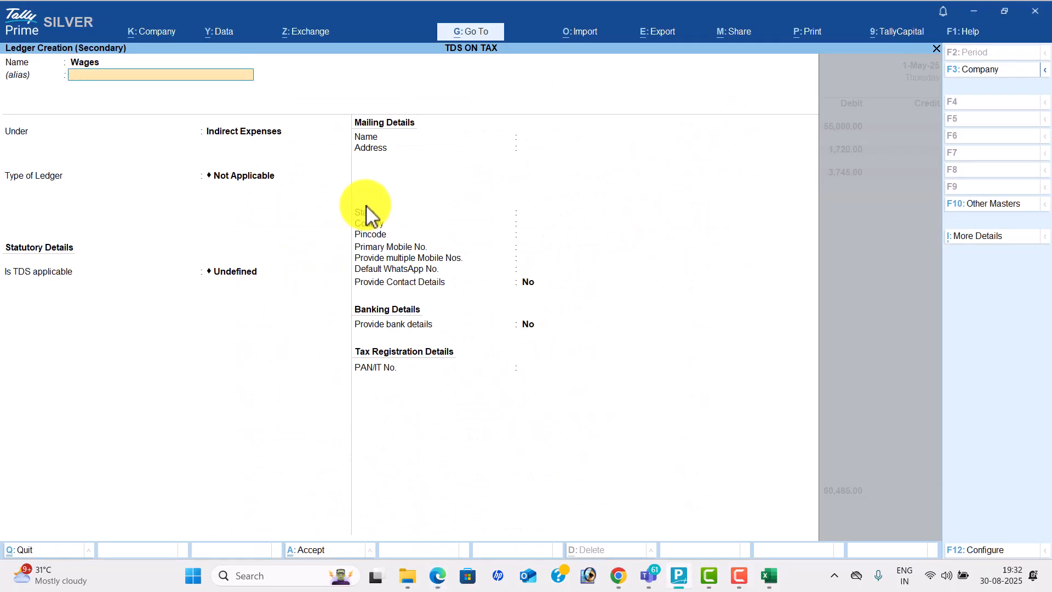
key("Return")
type("Dir")
key("Return")
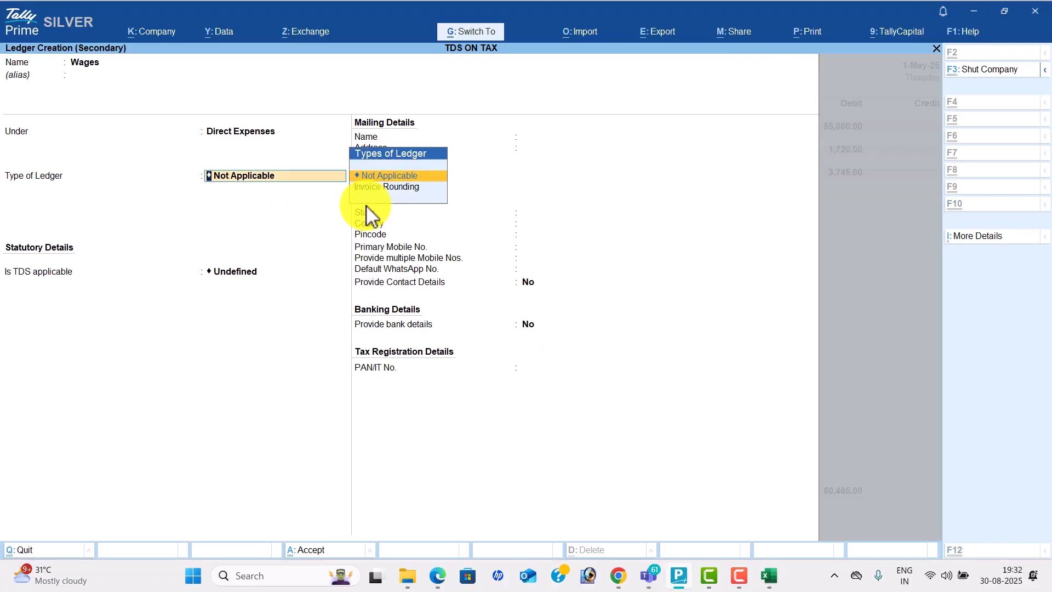
key("ctrl+a")
Look up the wages amount in the PDF and debit Wages with 9915
key("alt+Tab")
key("alt+Tab")
type("9915")
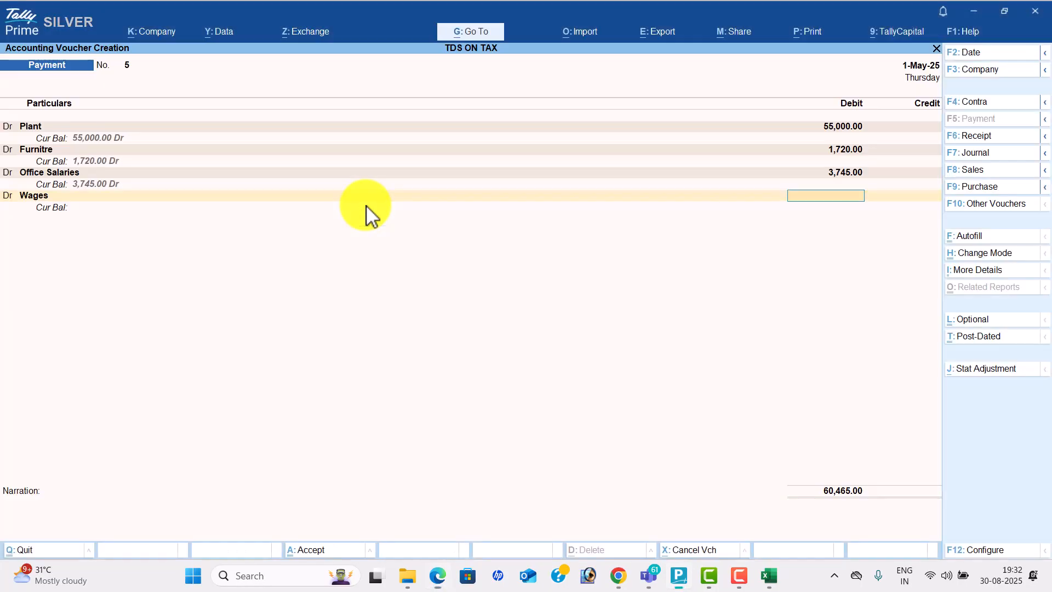
key("Return")
Add a fifth debit line and create the ledger Rent & Taxes under Indirect Expenses, checking its name in the PDF
key("Return")
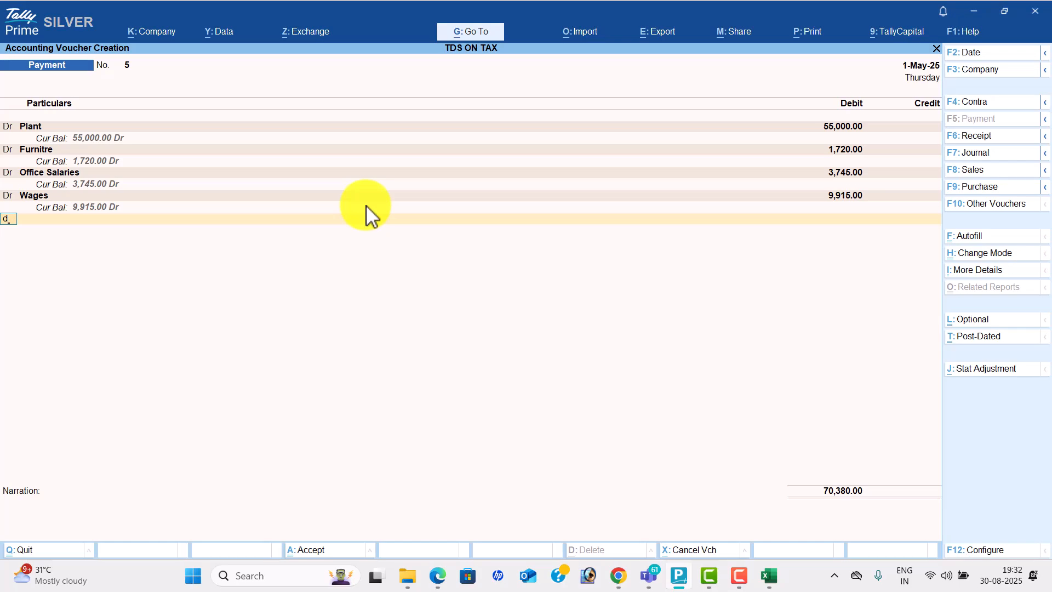
key("alt+c")
key("alt+Tab")
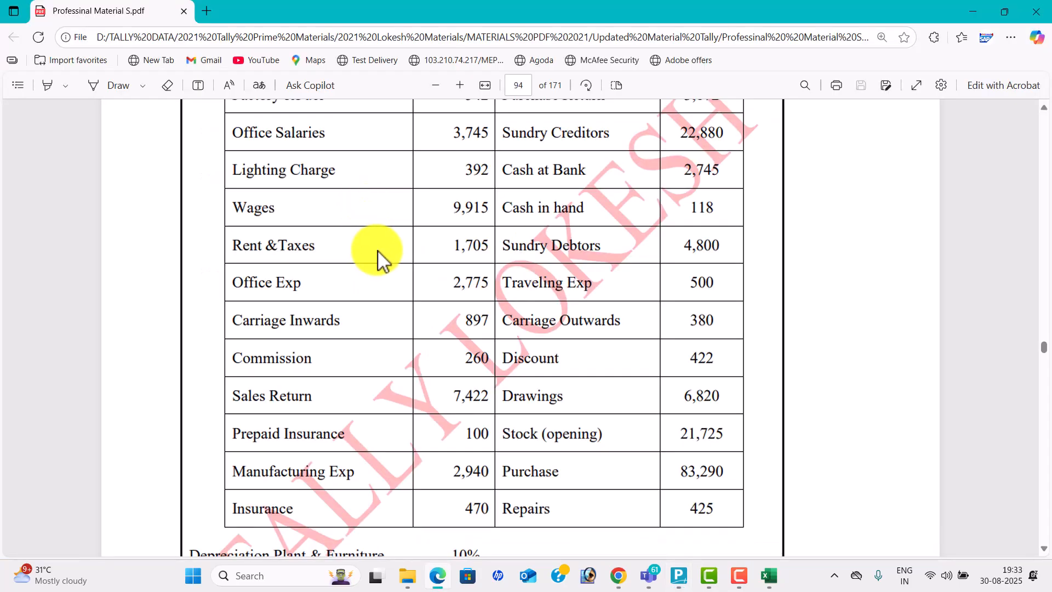
key("alt+Tab")
type("Ren")
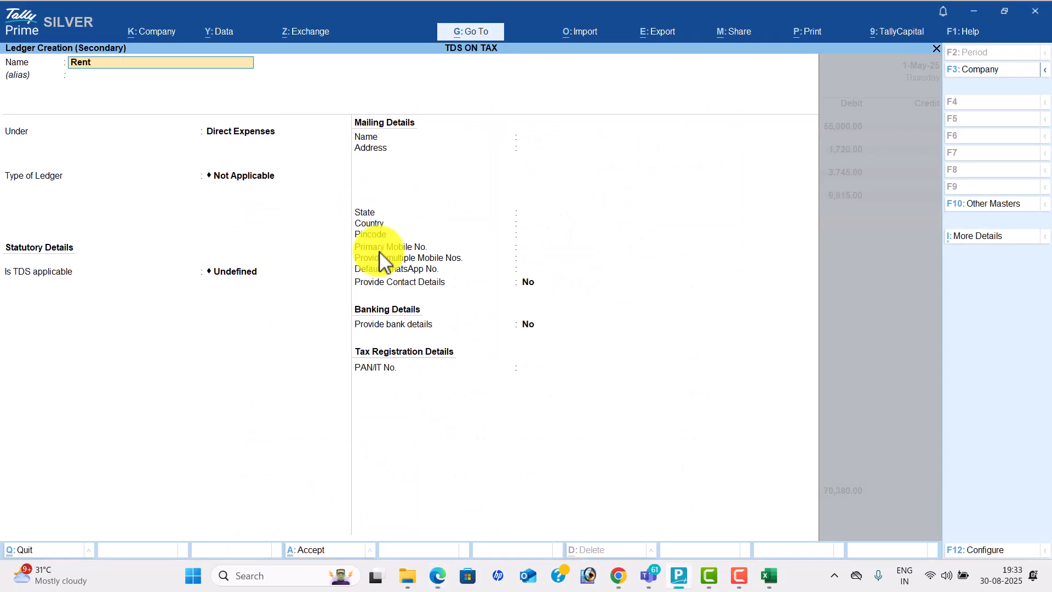
type("t & tax")
key("Return")
type("ind")
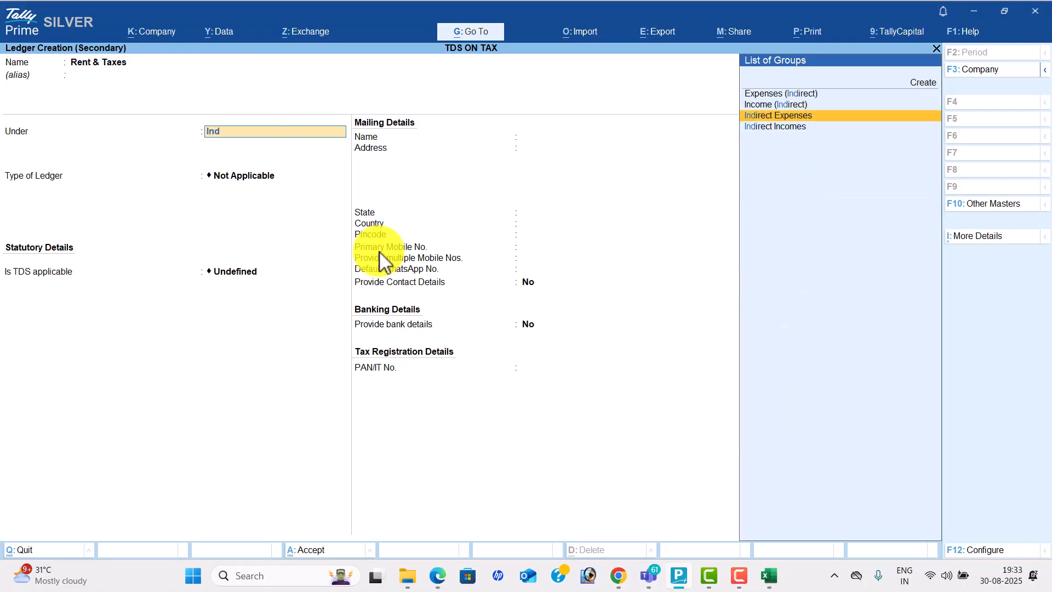
key("Return")
Look up the rent and taxes amount in the PDF and debit Rent & Taxes with 1705
key("alt+Tab")
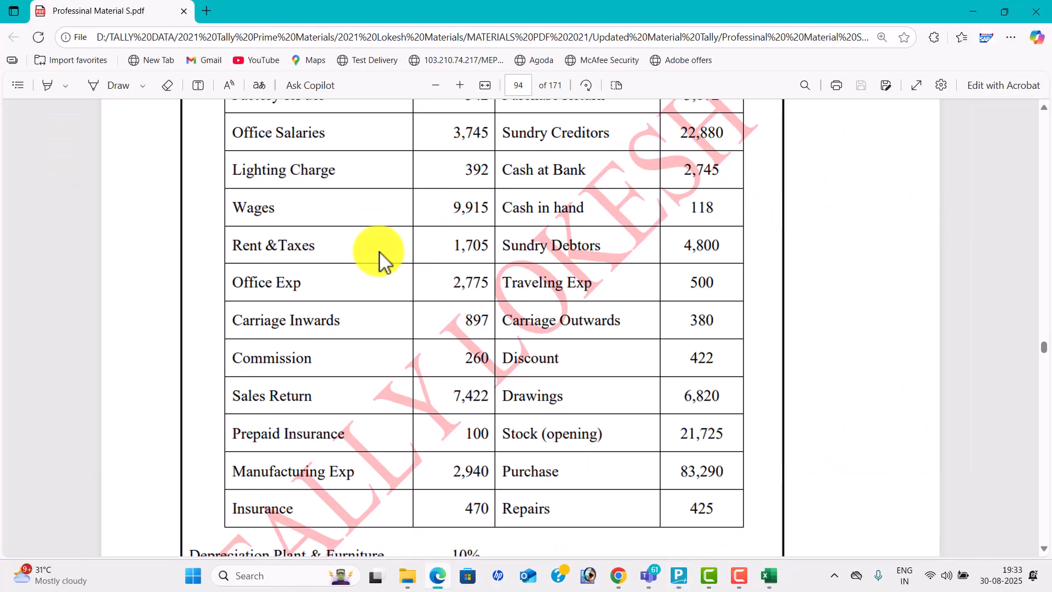
key("alt+Tab")
type("1705")
key("Return")
Glance over the remaining Problem 3 items in the PDF, credit Cash for the voucher total and save the payment voucher
key("alt+Tab")
scroll(362, 264, "down", 3)
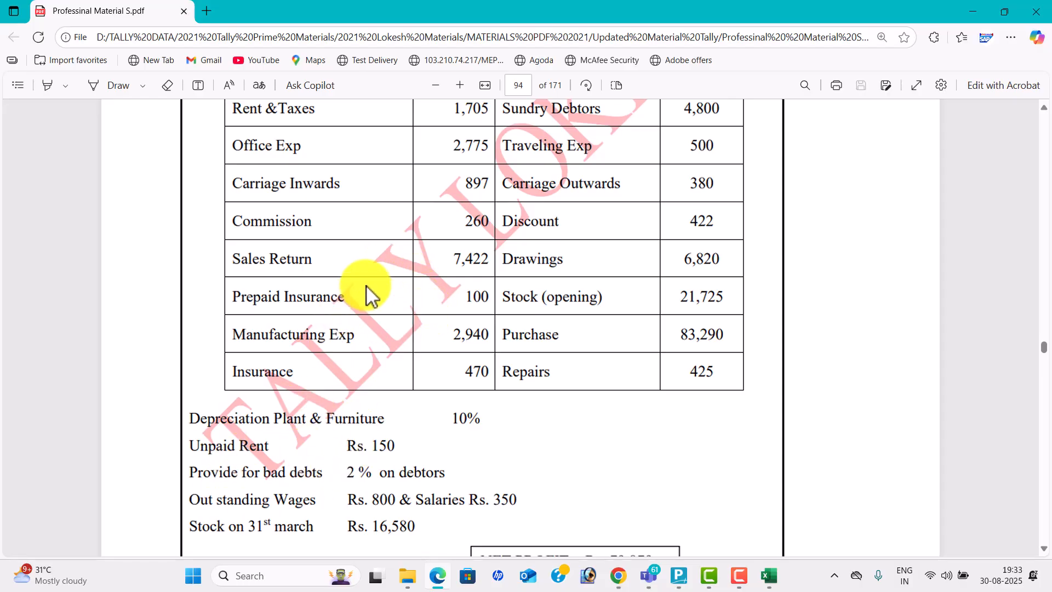
key("alt+Tab")
key("c")
key("Return")
key("Down")
key("Up")
key("Return")
key("Return")
key("Return")
key("Return")
key("Return")
Review the Problem 3 items in the PDF and create the ledger Sundry Creditors under Sundry Creditors, with bill-by-bill balances set to No
key("alt+Tab")
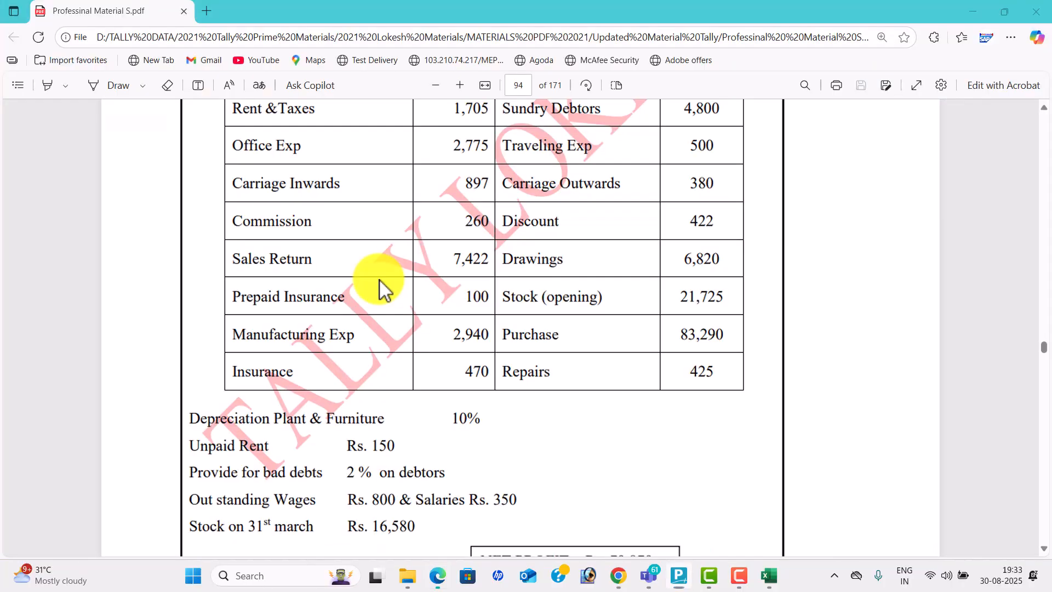
scroll(437, 359, "up", 4)
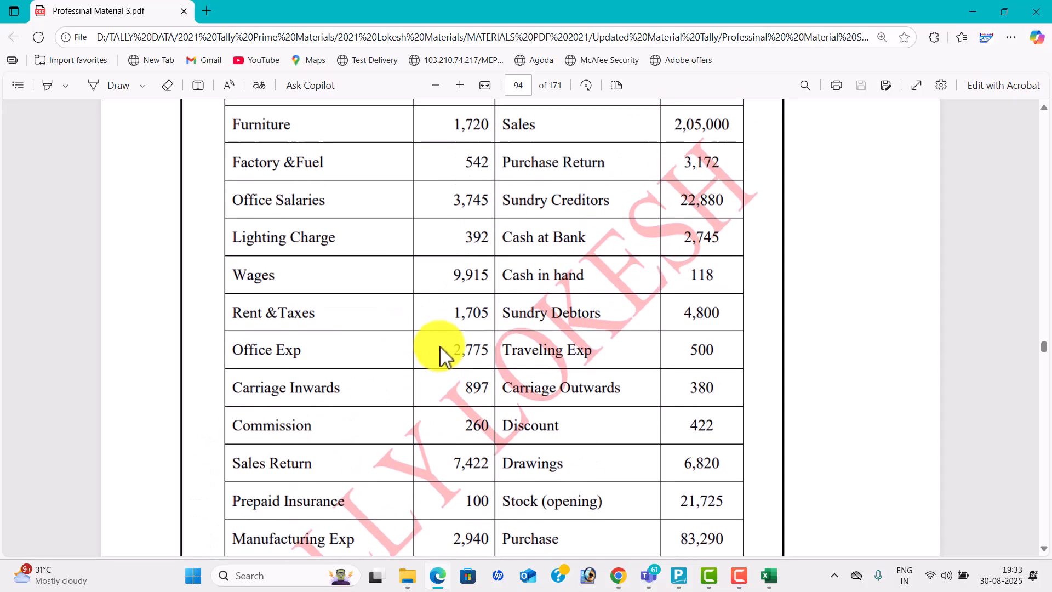
scroll(590, 357, "down", 3)
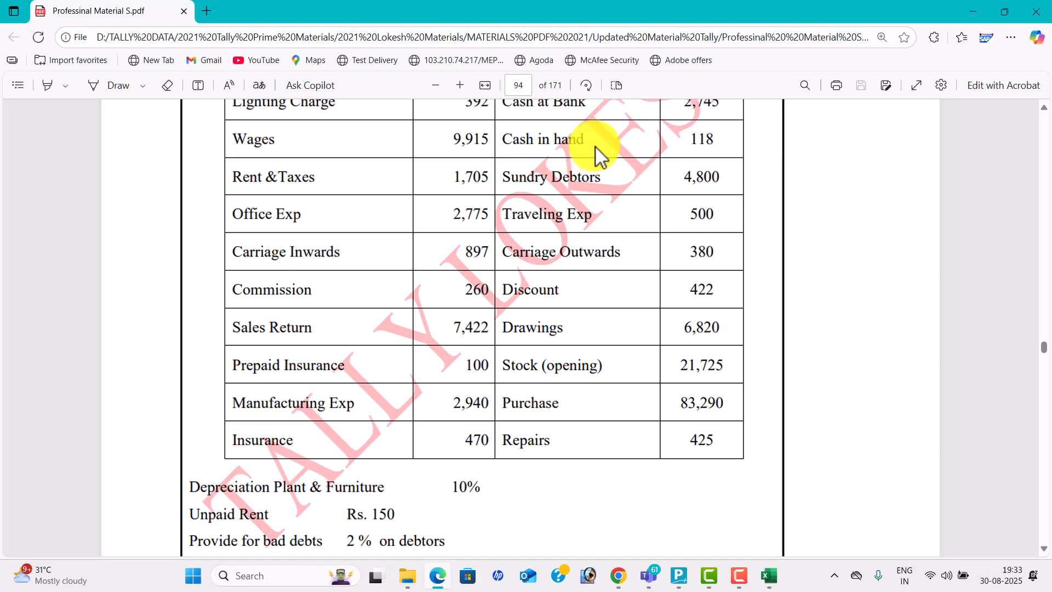
scroll(575, 373, "down", 2)
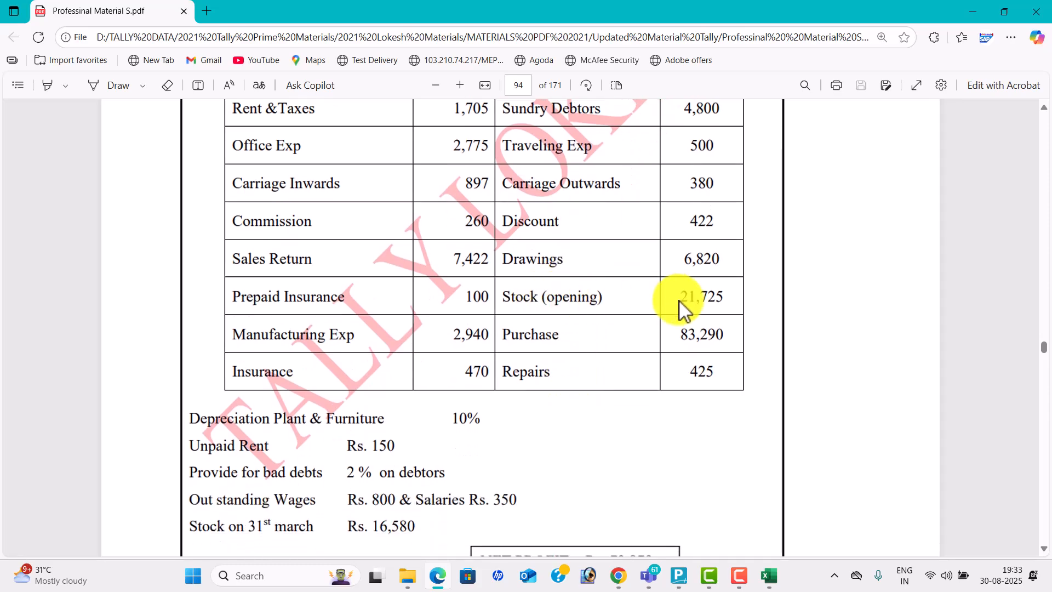
scroll(489, 287, "up", 5)
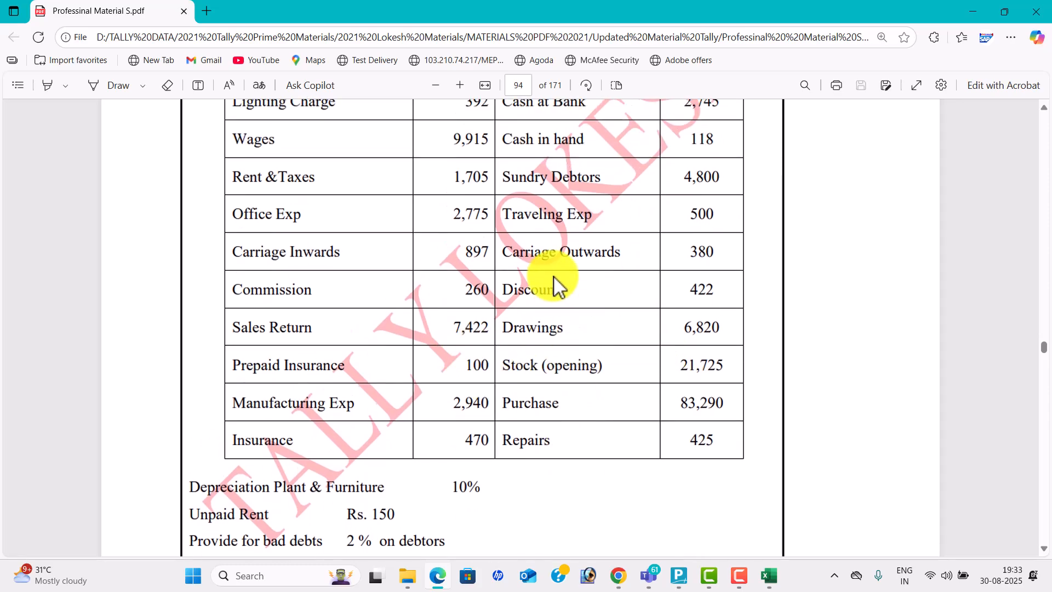
key("alt+Tab")
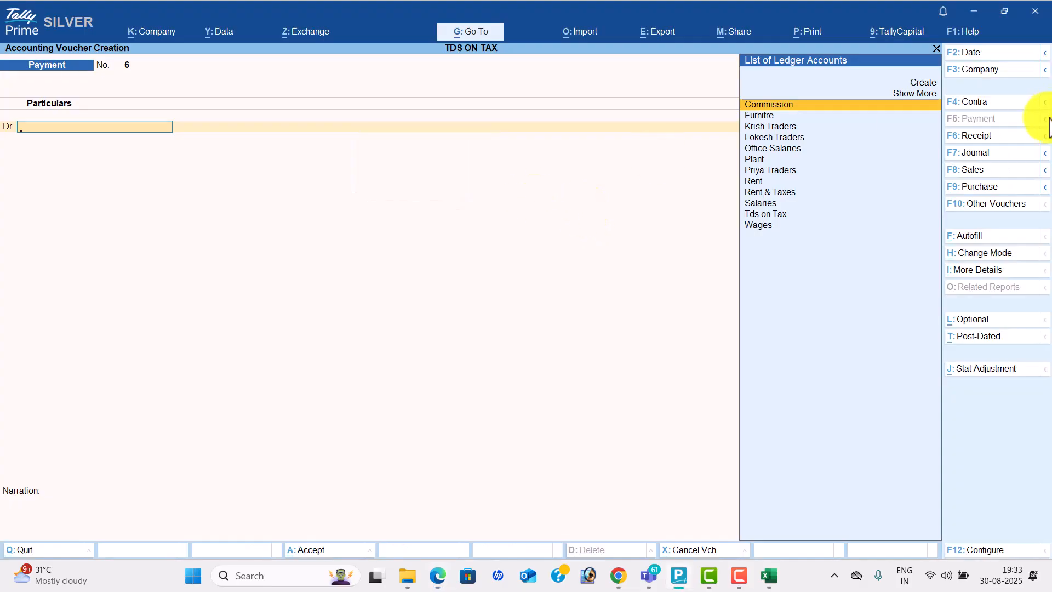
key("alt+c")
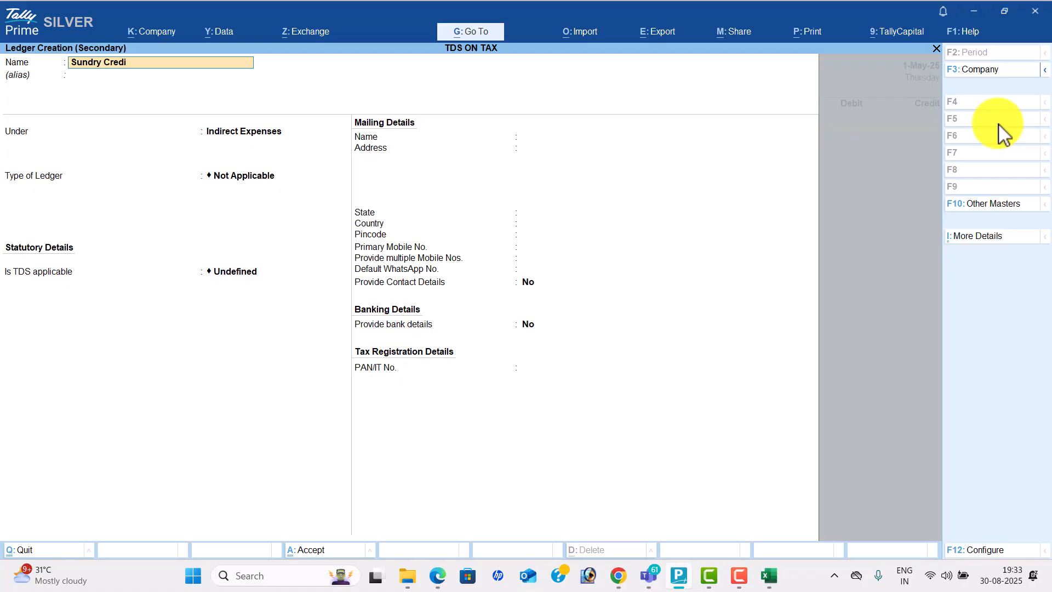
key("Return")
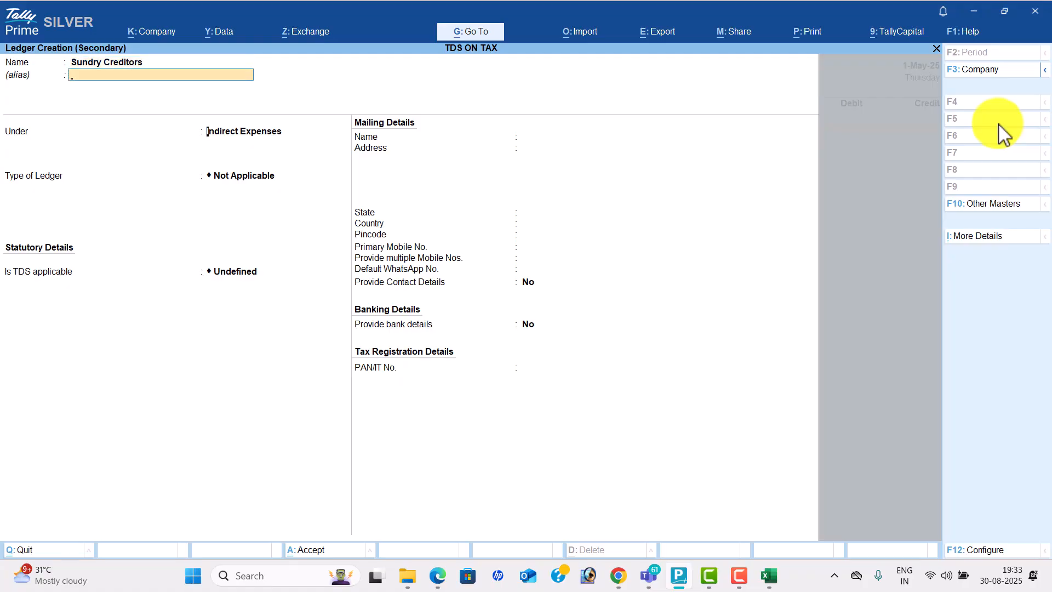
type("Sun")
key("Return")
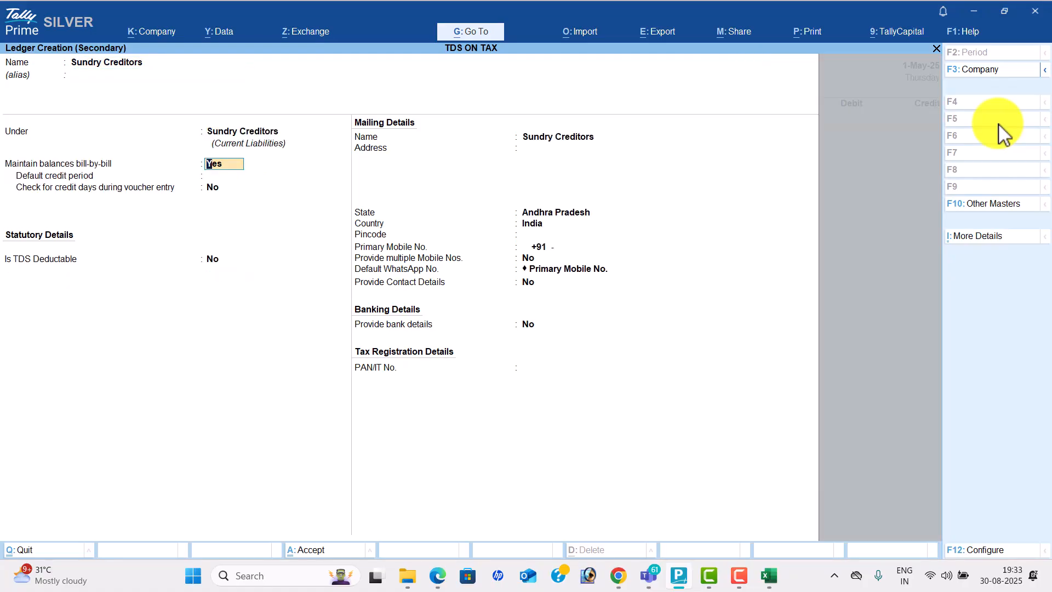
key("n")
key("ctrl+a")
key("Return")
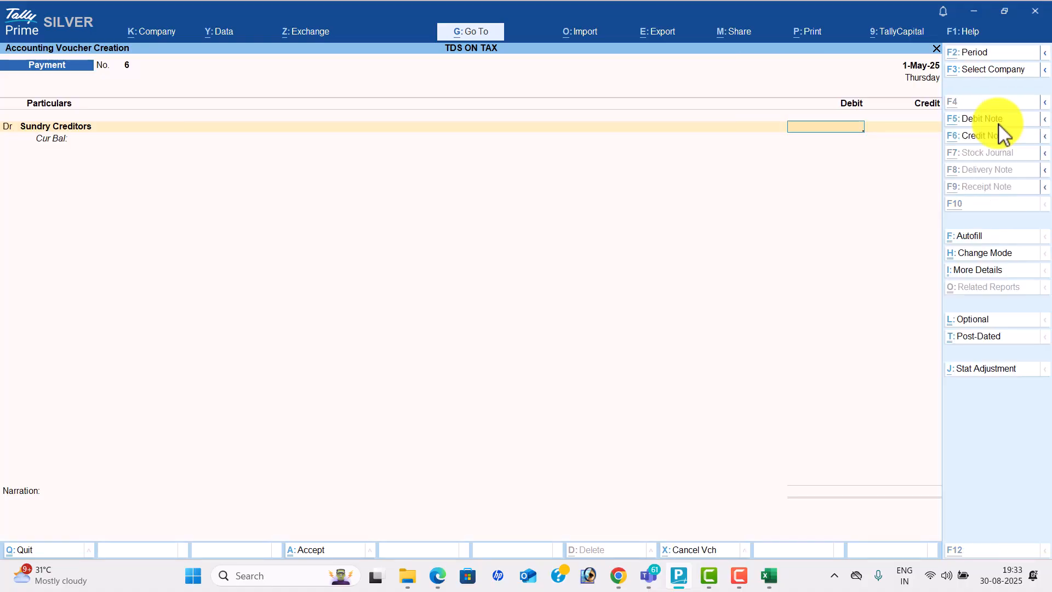
Debit Sundry Creditors with 22880 as given in the PDF, credit Cash for the same amount and save payment voucher 6
key("alt+Tab")
key("alt+Tab")
type("2288")
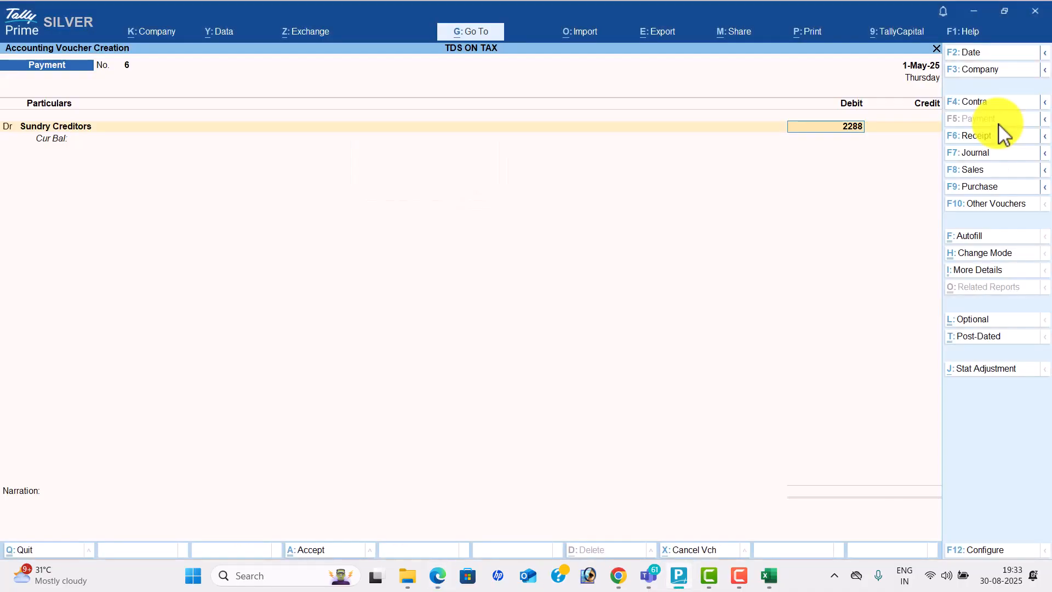
key("Return")
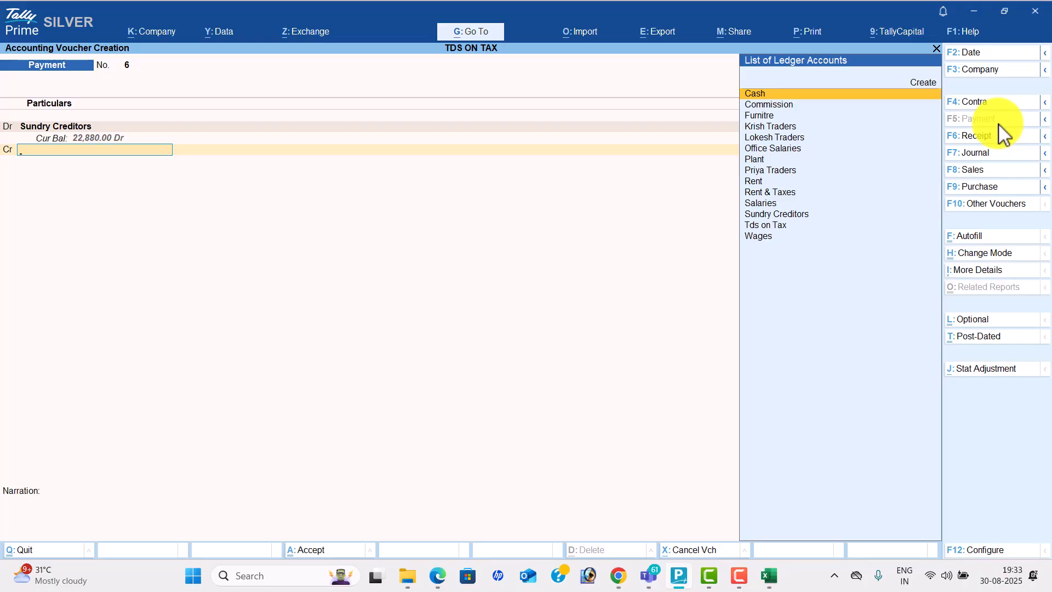
key("Return")
key("Return")
key("Return")
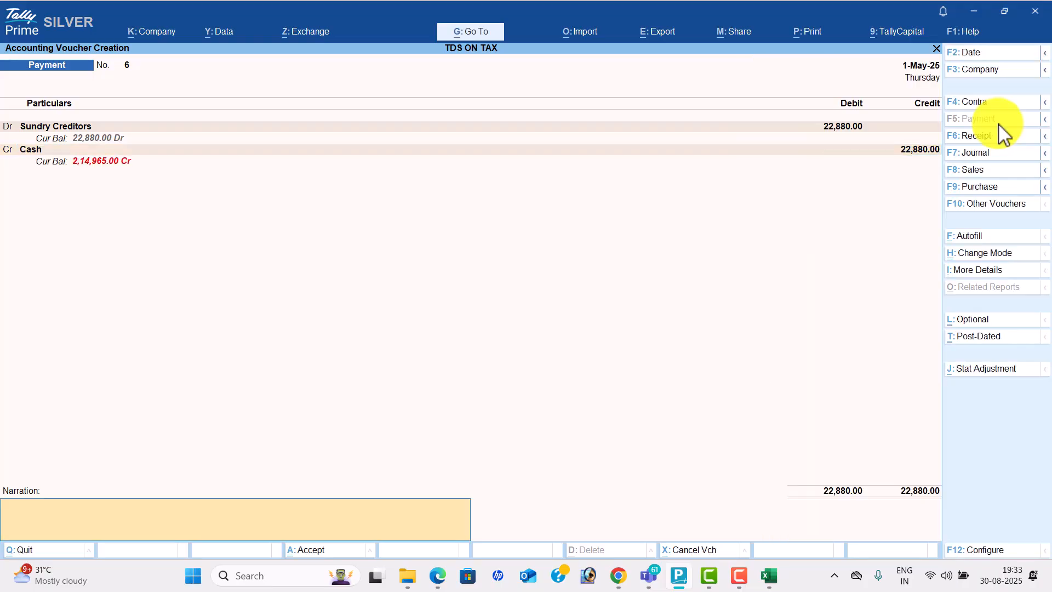
key("Return")
key("Return")
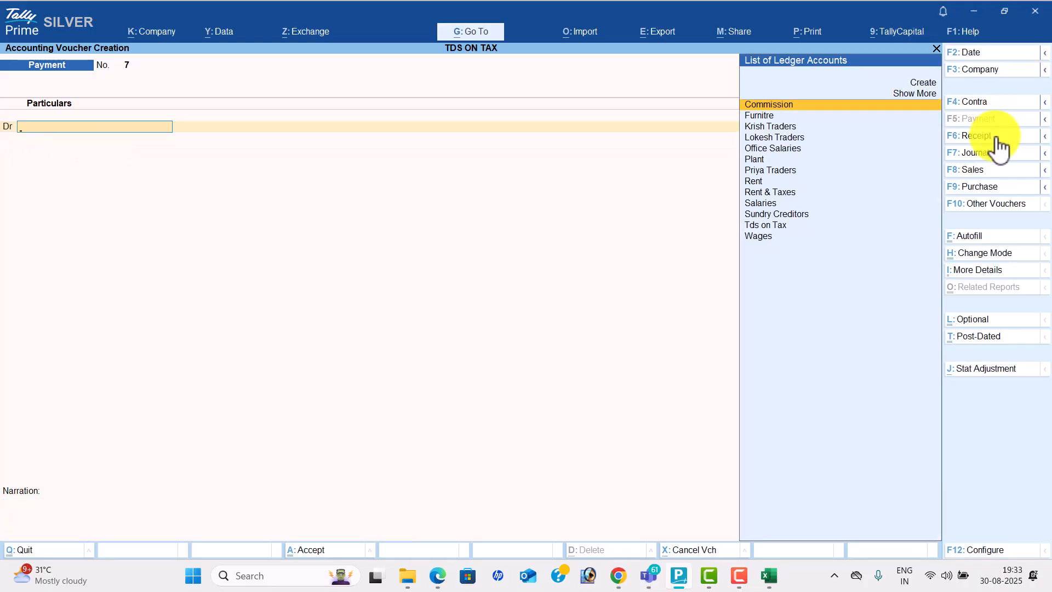
Switch to a receipt voucher, check the next item in the PDF and start a new ledger named Sundry Debtors
key("alt+c")
key("alt+Tab")
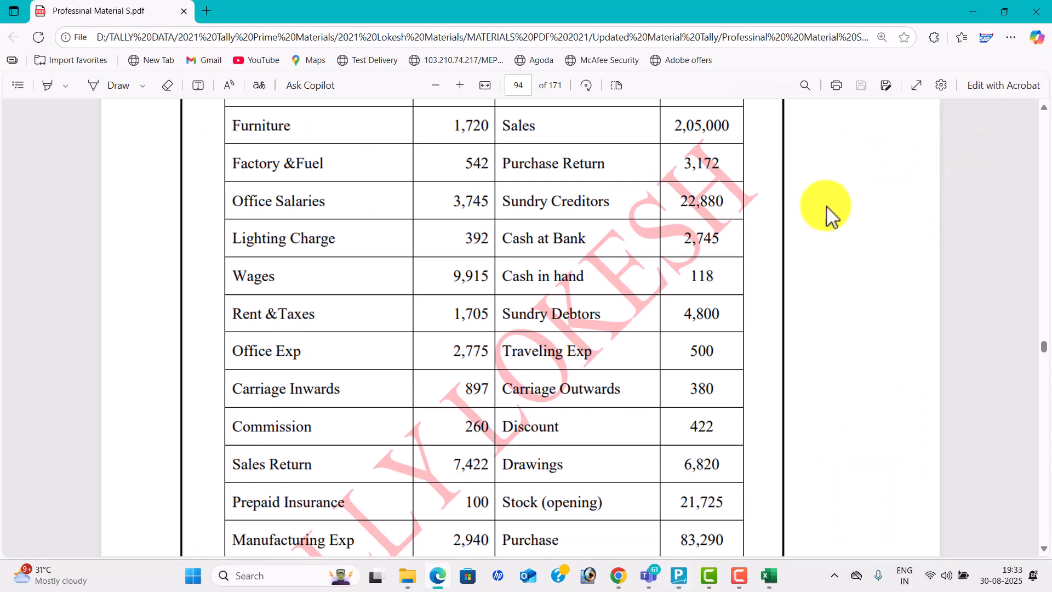
scroll(599, 251, "down", 3)
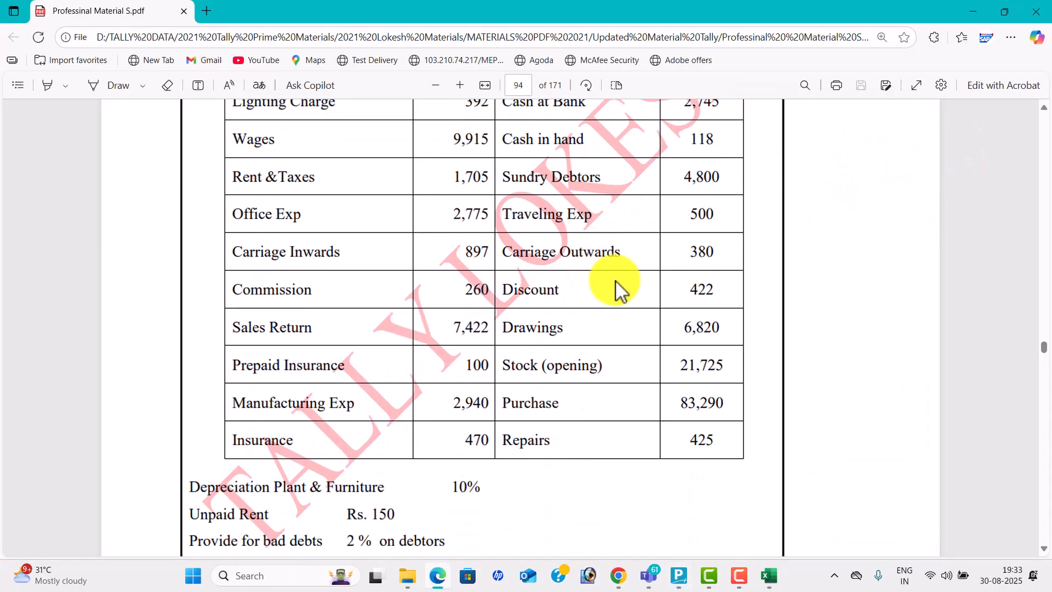
key("alt+Tab")
type("Sundry ")
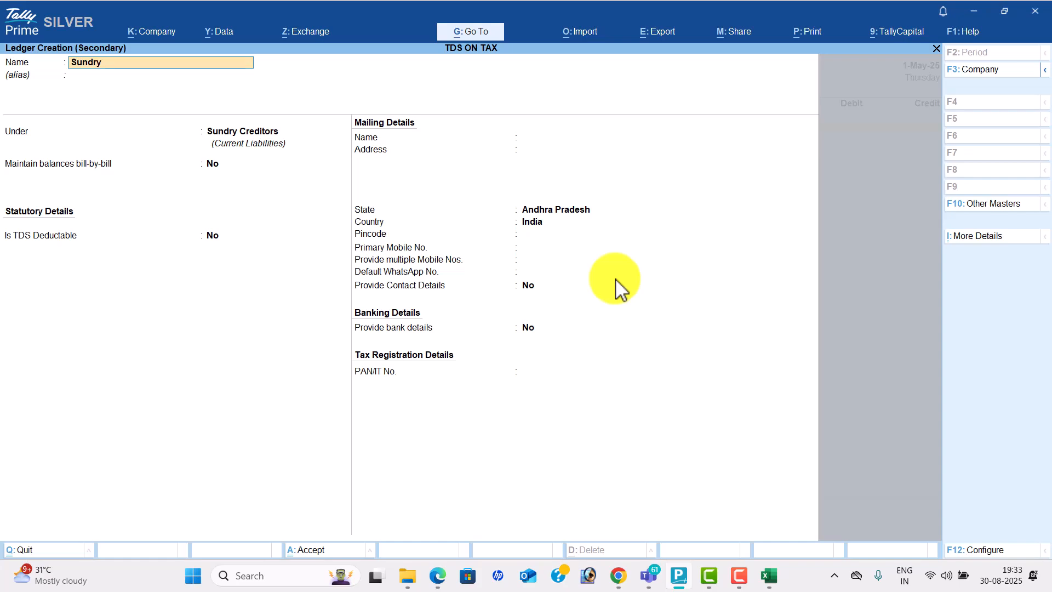
type("De")
type("btors")
key("Return")
Place the new ledger under Sundry Debtors, set bill-by-bill balances to No and save it
type("Sund")
key("Down")
key("Down")
key("Return")
key("Return")
key("BackSpace")
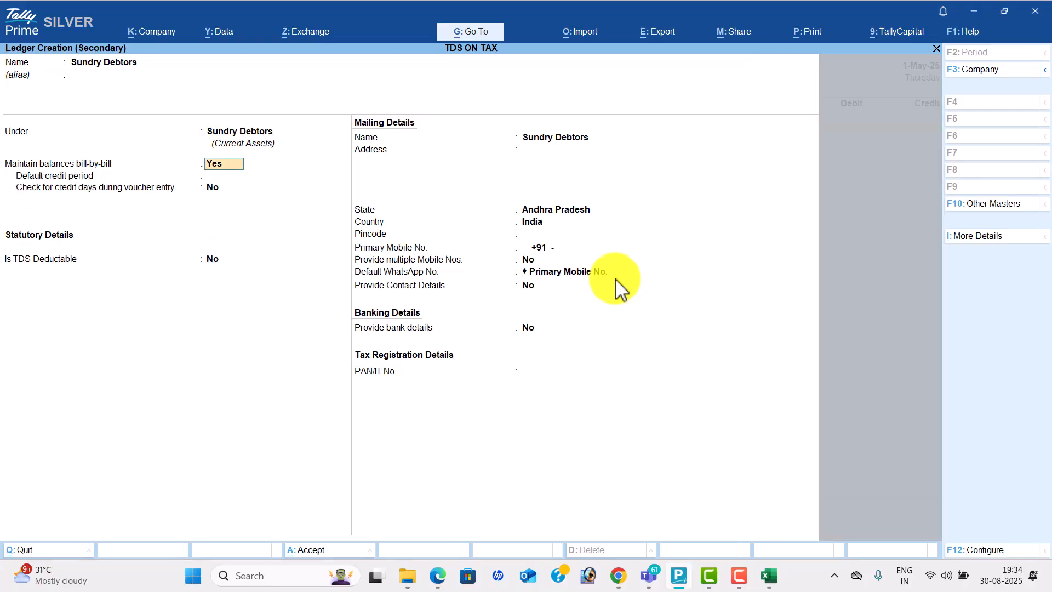
key("n")
key("Return")
key("ctrl+a")
Credit Sundry Debtors with 4800 as given in the PDF, debit Cash for the same amount and save receipt voucher 1
key("alt+Tab")
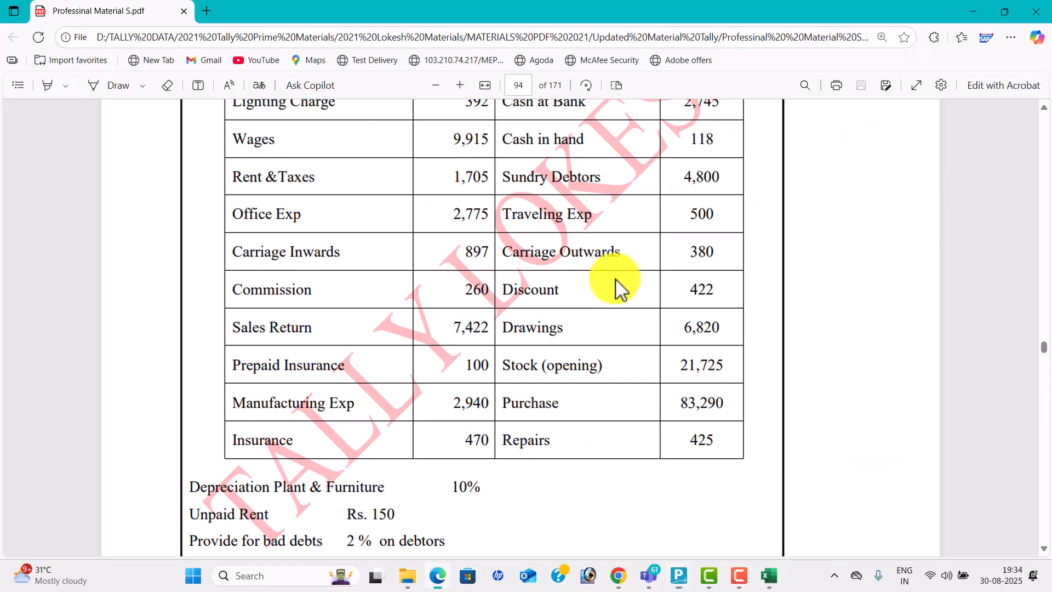
key("alt+Tab")
type("4800")
key("Return")
key("Return")
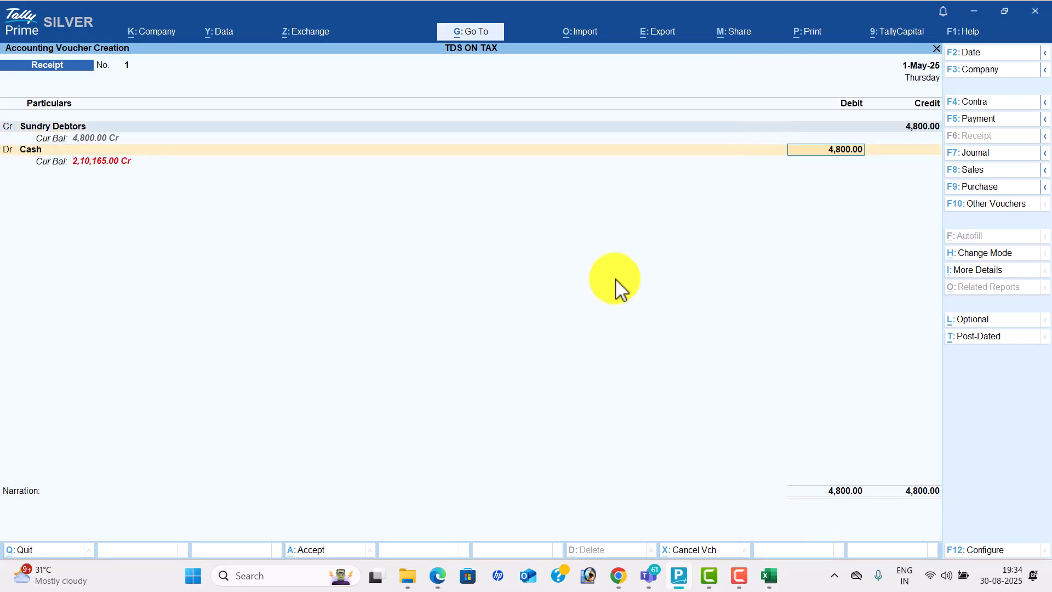
key("Return")
key("Return")
key("Return")
key("Return")
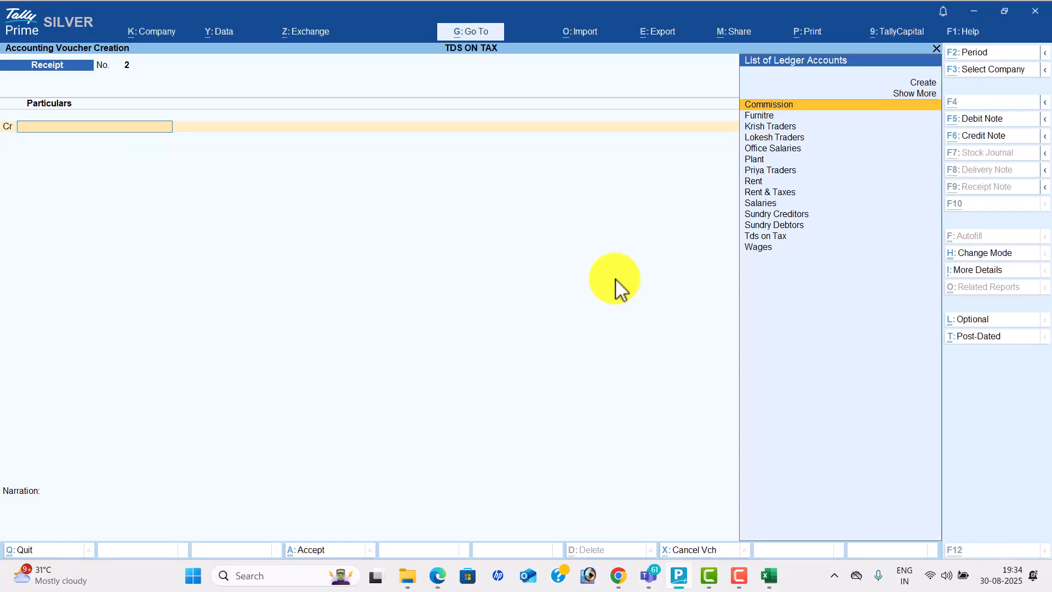
Check the opening stock entry in the PDF, leave voucher entry and start creating a new ledger from the masters list
key("alt+Tab")
scroll(607, 282, "down", 3)
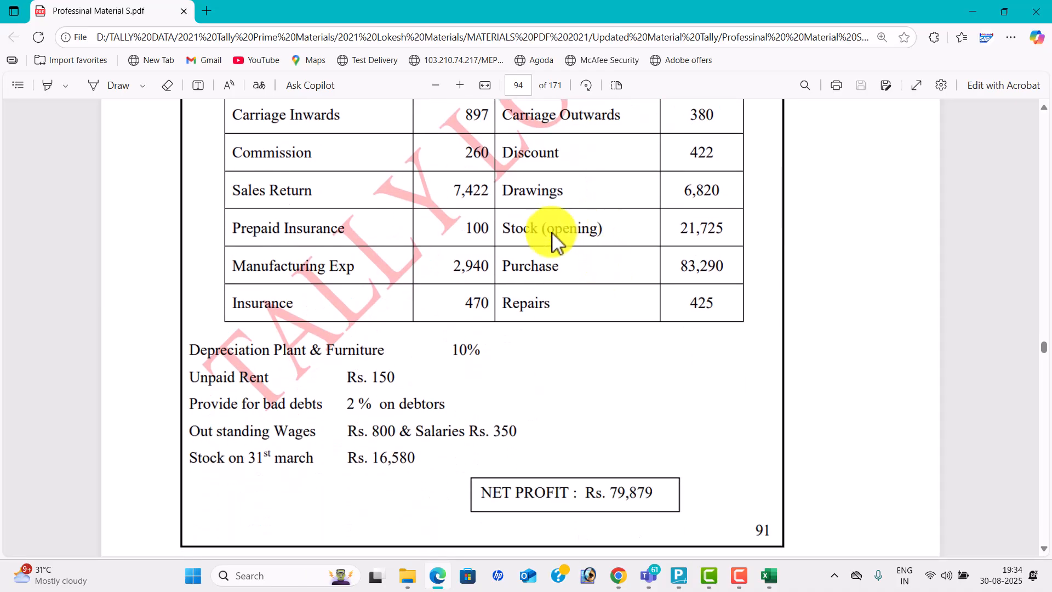
key("alt+Tab")
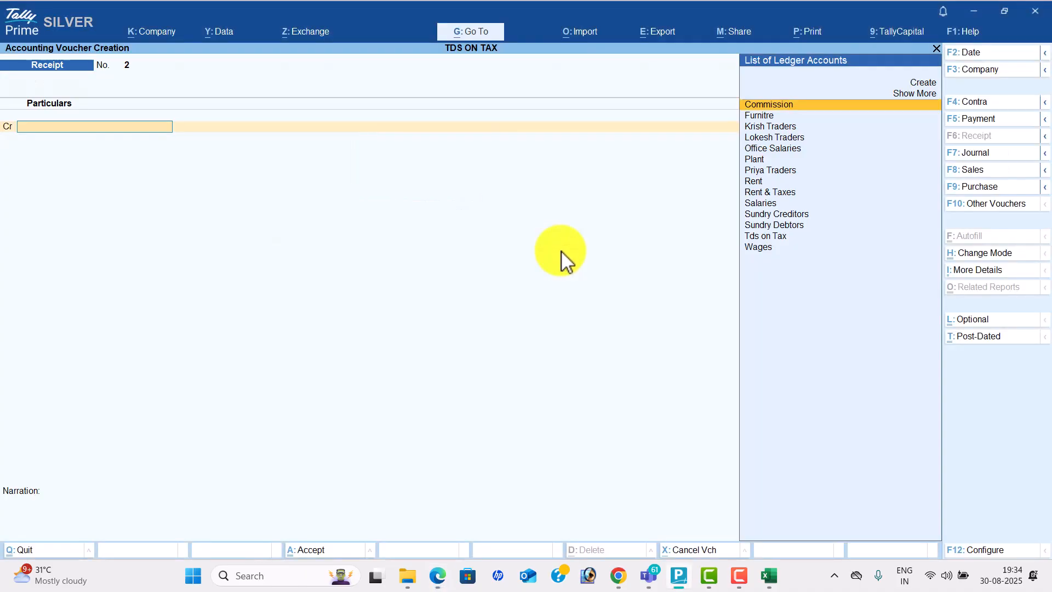
key("Escape")
key("Up")
key("Up")
key("Up")
key("Return")
key("Down")
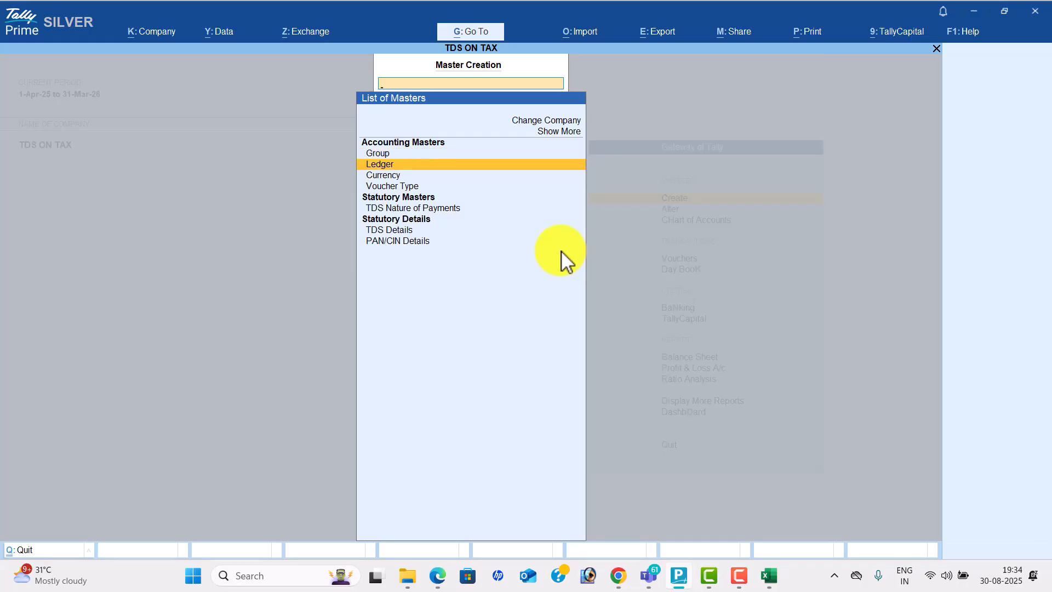
key("Return")
Name the ledger Stock and place it under Stock-in-Hand
type("Stock")
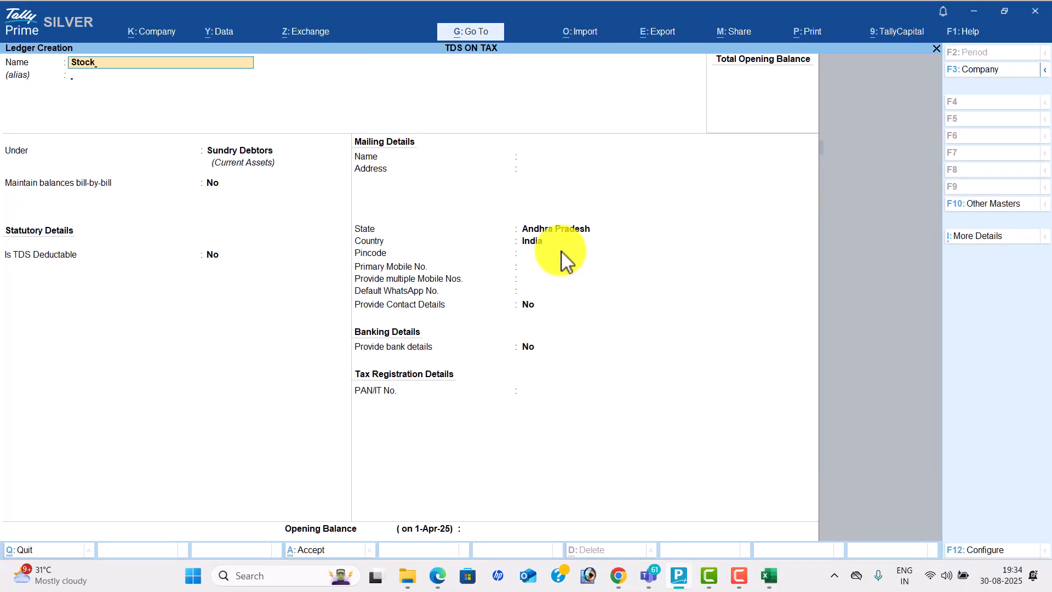
key("Return")
key("Return")
type("St")
key("Return")
key("Return")
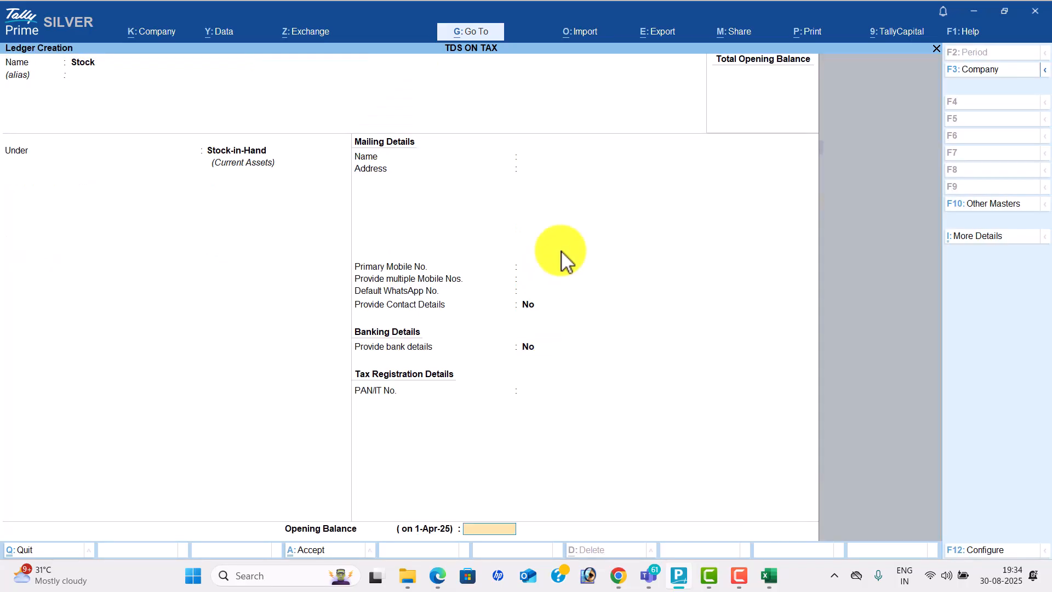
Set the Stock ledger's opening balance to 21725 Dr as given in the PDF and save the ledger
key("alt+Tab")
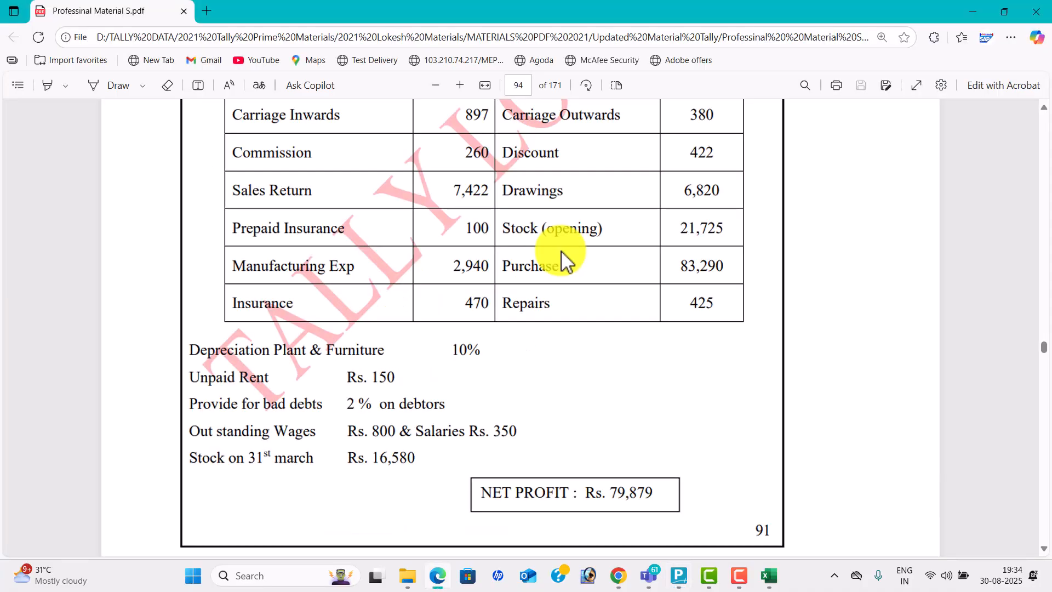
key("alt+Tab")
type("21")
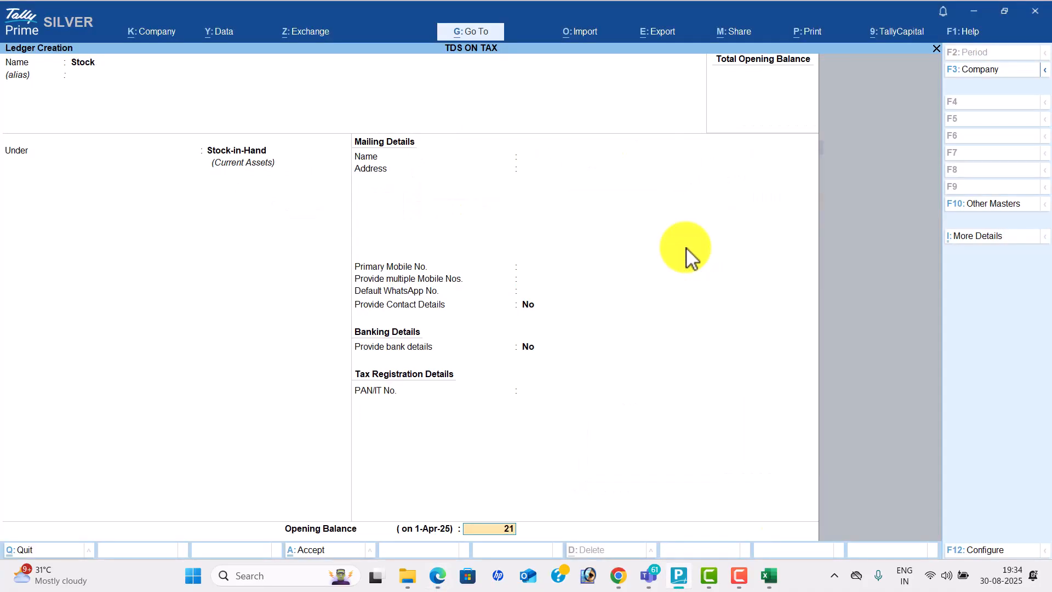
key("alt+Tab")
key("alt+Tab")
type("725")
key("Return")
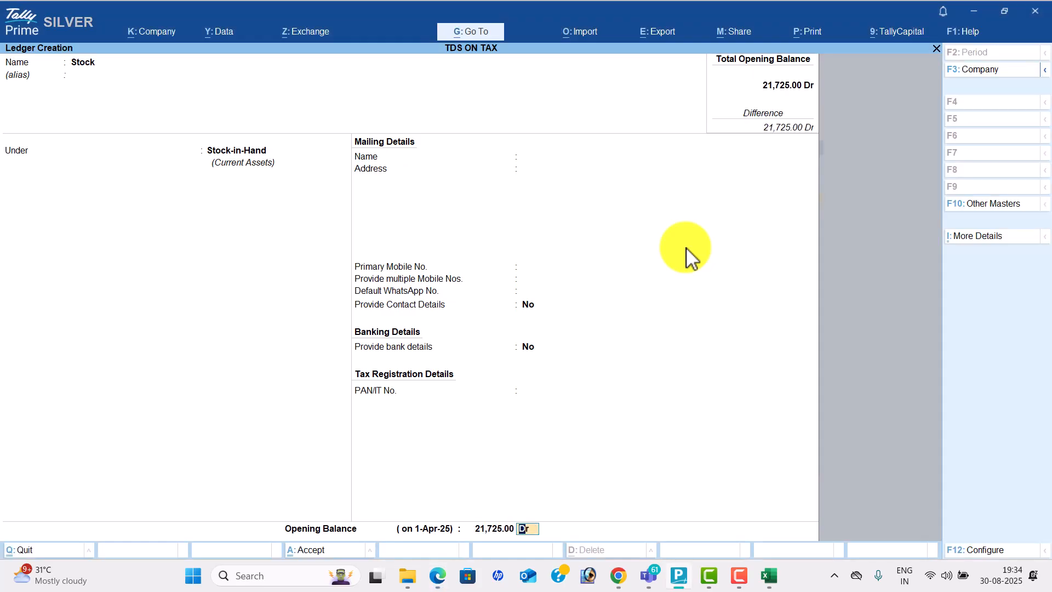
key("Return")
key("Return")
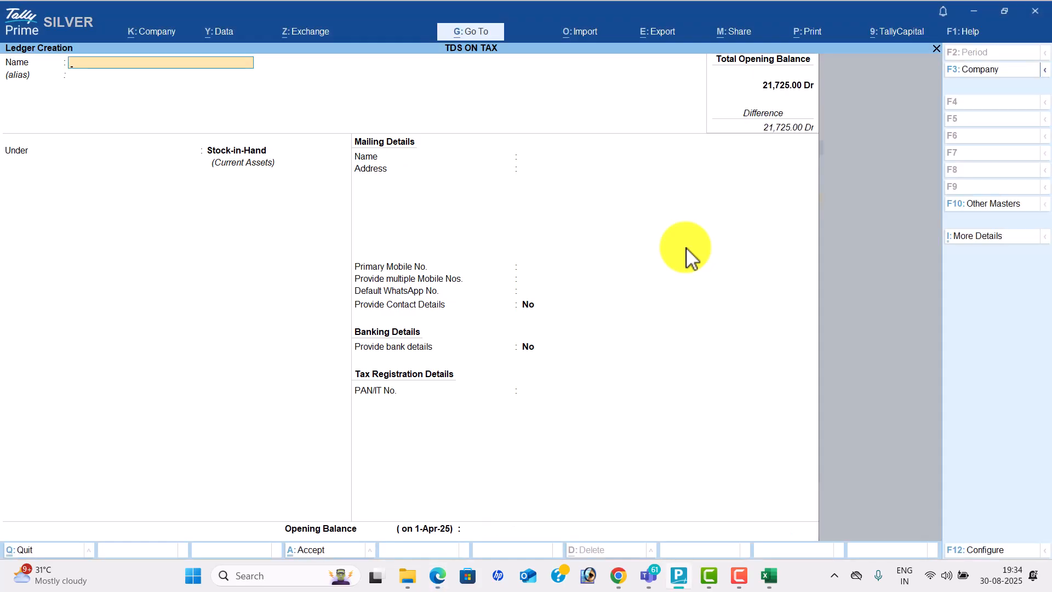
Leave ledger creation and open the Cash ledger for alteration at its opening balance
key("Escape")
key("Return")
key("Escape")
key("Down")
key("Return")
key("Down")
key("Return")
key("Down")
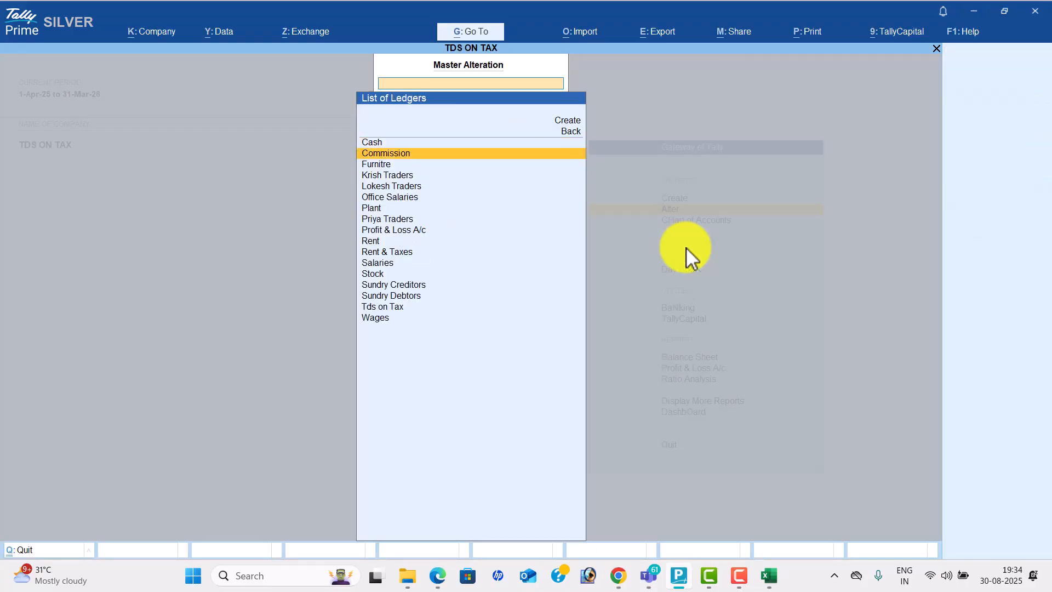
key("Up")
key("Return")
key("Return")
key("Return")
key("Return")
key("Return")
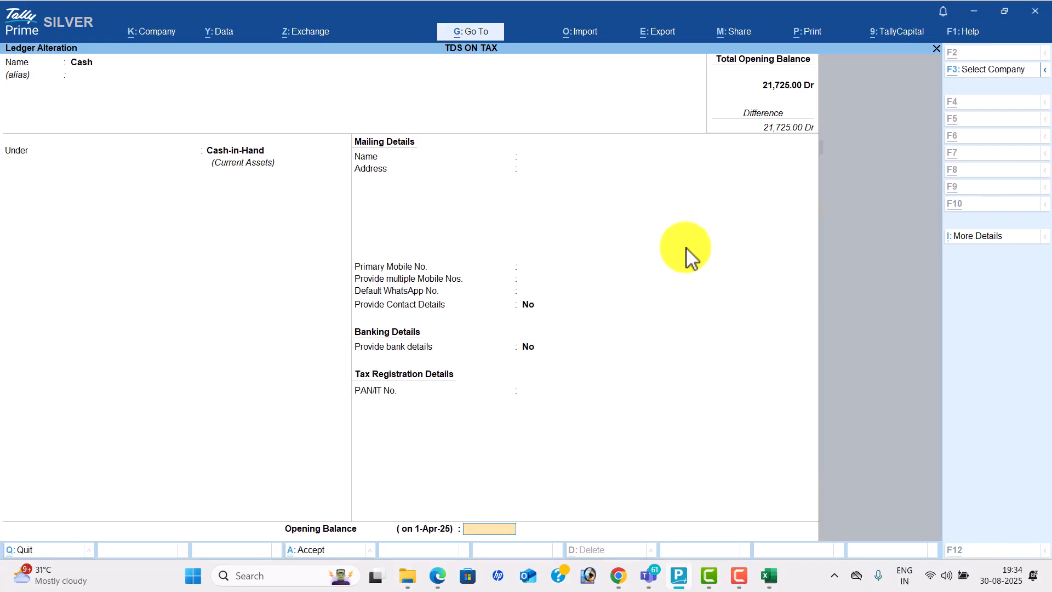
Set the Cash ledger's opening balance to the PDF's cash in hand amount of 118 and save the ledger
key("alt+Tab")
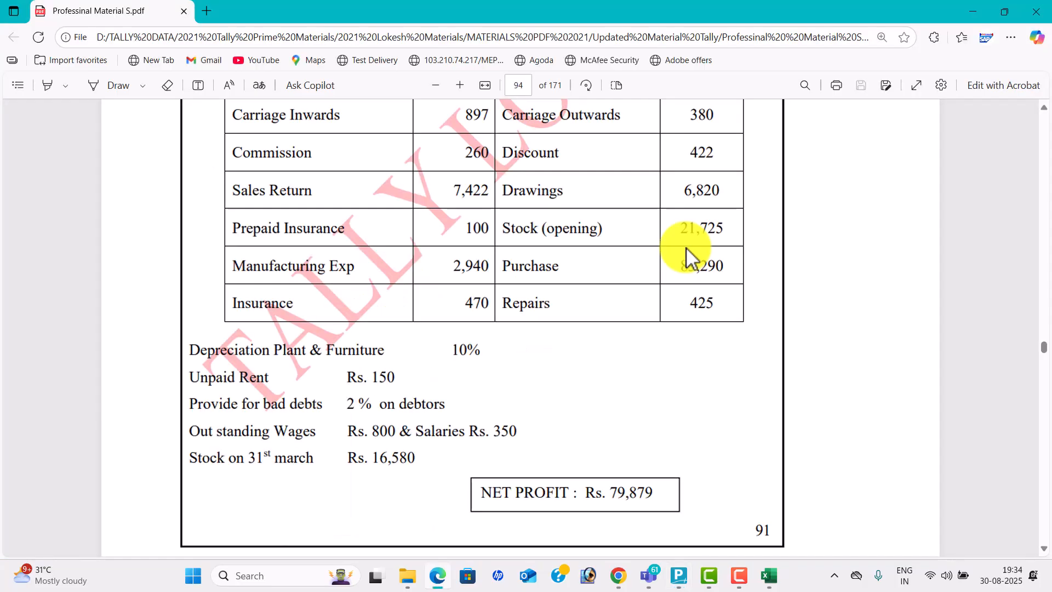
scroll(686, 248, "up", 3)
key("alt+Tab")
type("11")
key("Return")
key("Return")
key("Return")
key("Escape")
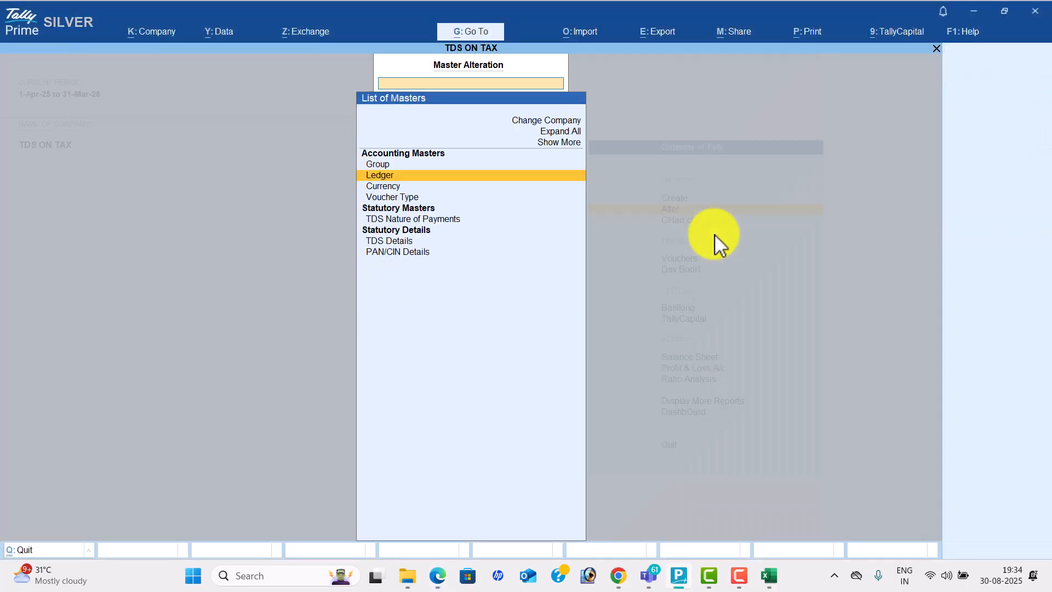
Return to voucher entry and start a journal voucher
key("Escape")
key("Down")
key("Down")
key("Return")
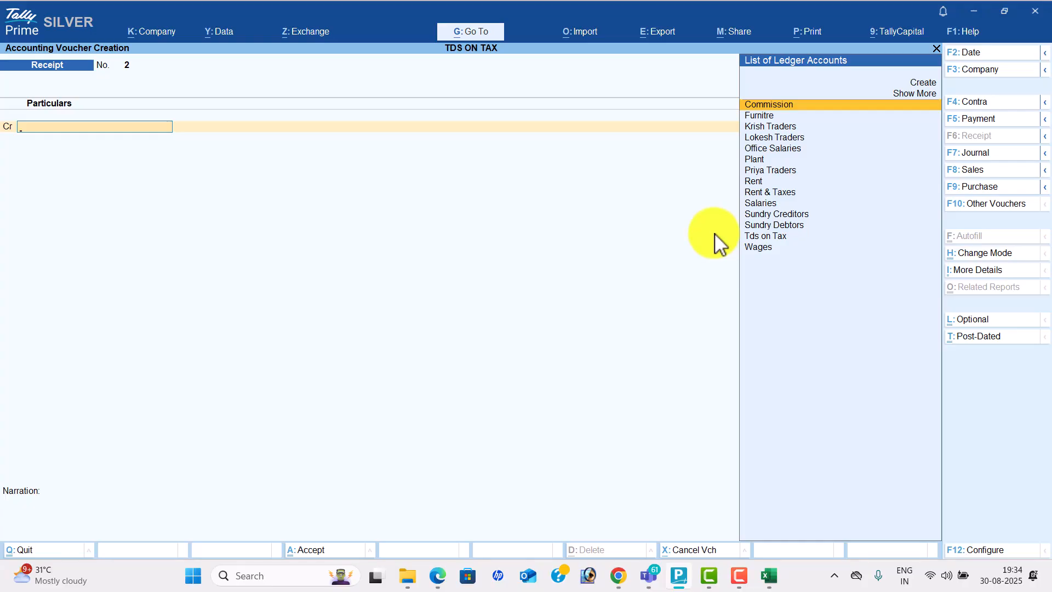
left_click(996, 153)
key("Return")
Create a ledger named Depreciatiion under Indirect Expenses for the journal's debit entry
key("alt+c")
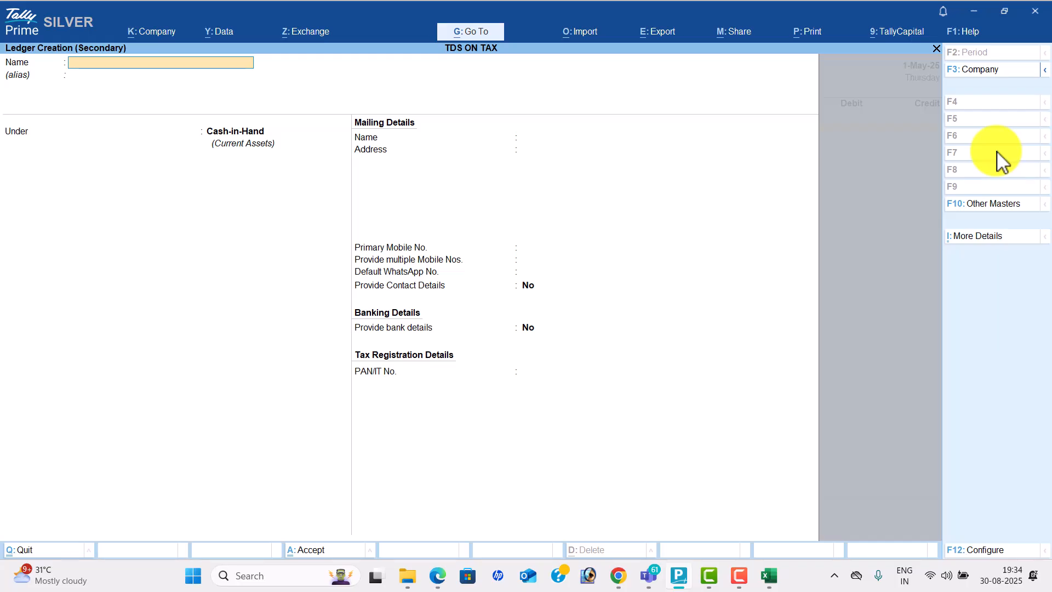
type("Depreciatiion")
key("Return")
type("ind")
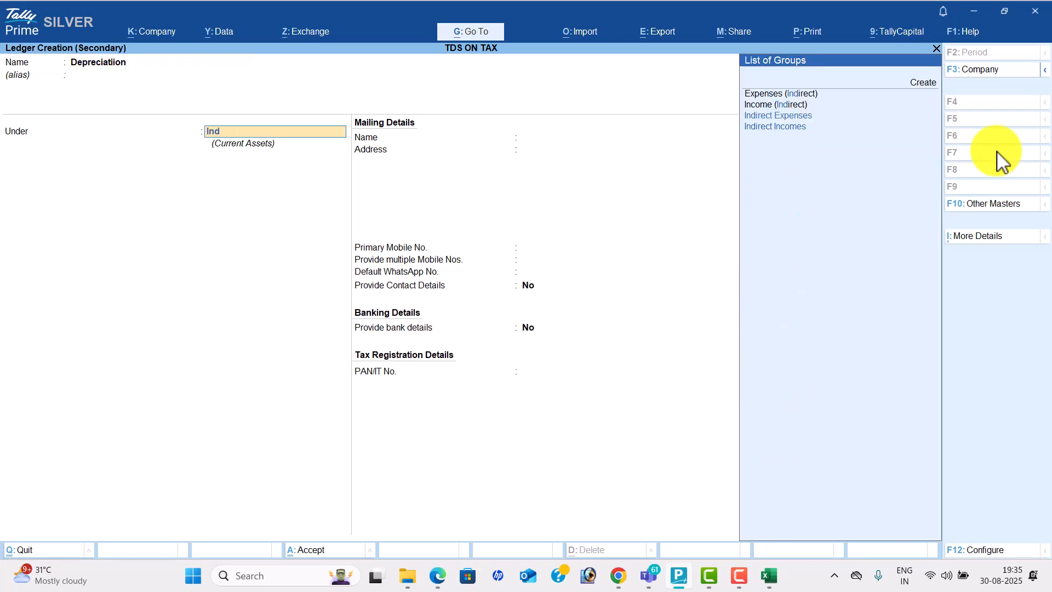
key("Return")
key("ctrl+a")
Look up the depreciation rate and the plant and furniture amounts in the PDF, and calculate 55000*10/100 and 1720*10/100
key("alt+Tab")
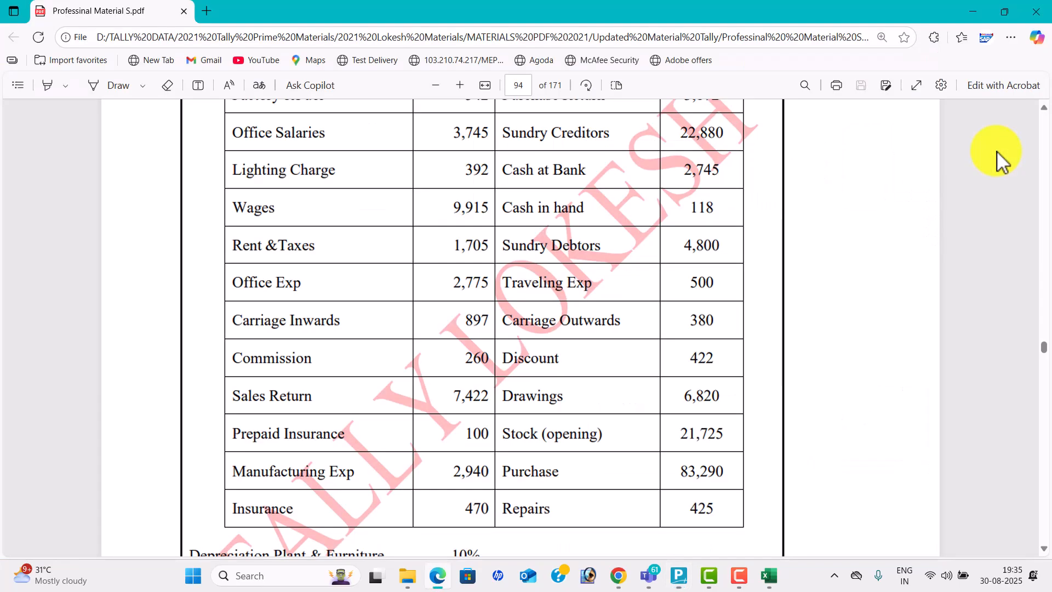
scroll(986, 176, "down", 6)
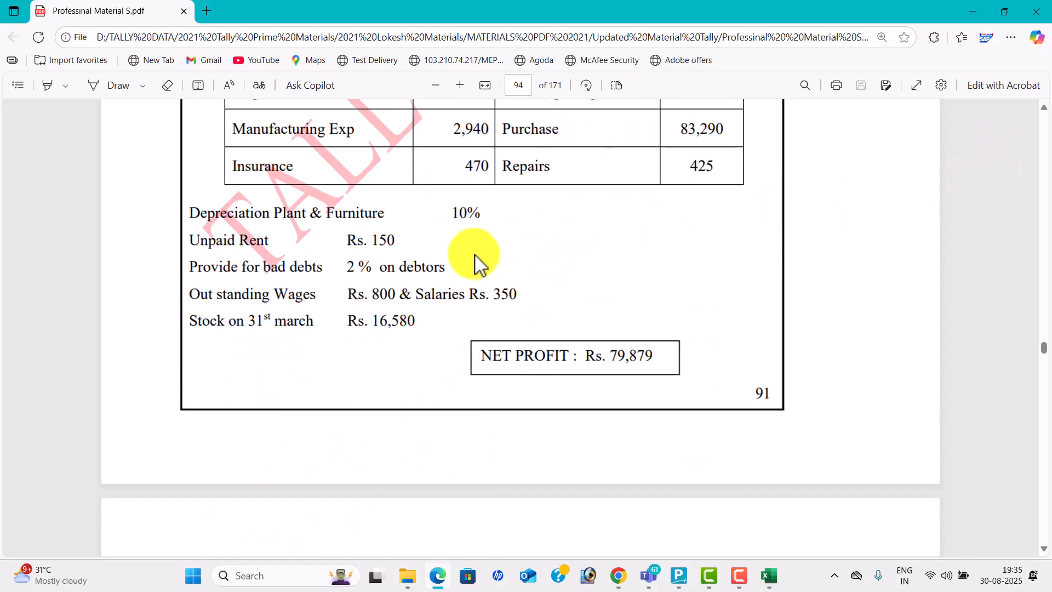
scroll(476, 249, "up", 8)
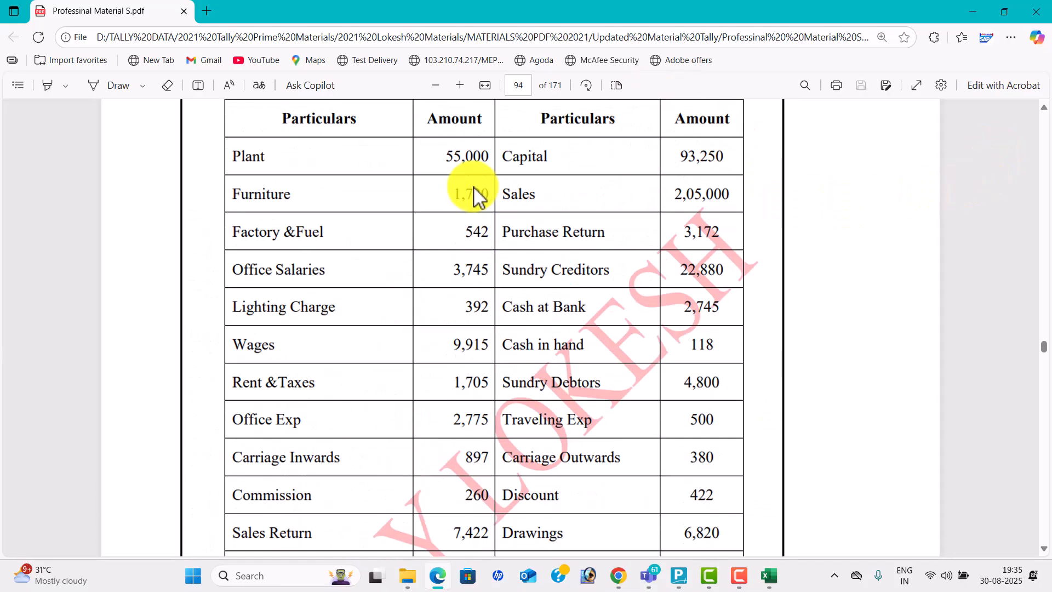
key("alt+Tab")
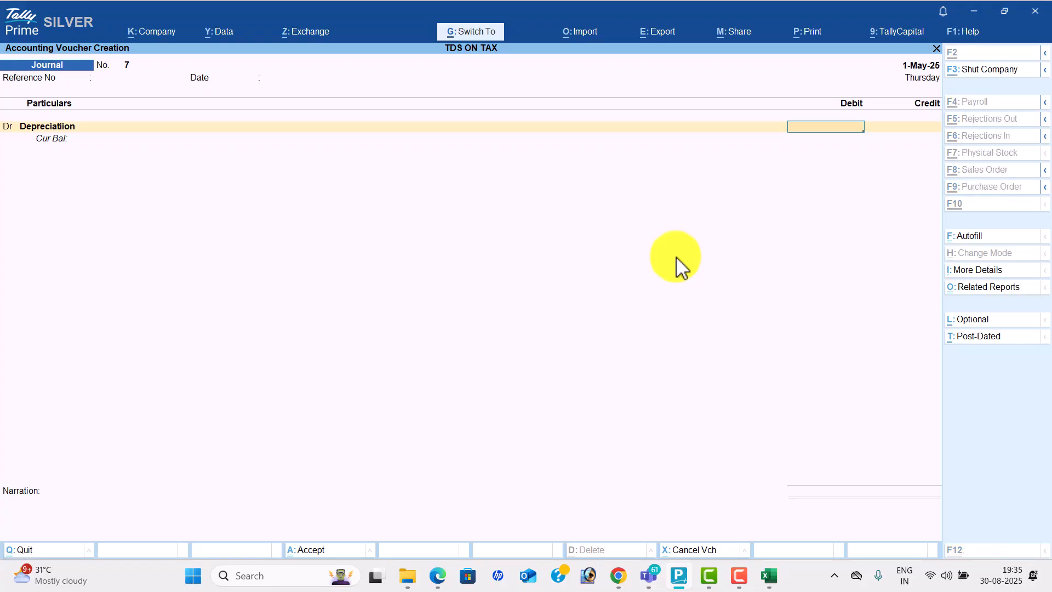
key("ctrl+n")
key("alt+Tab")
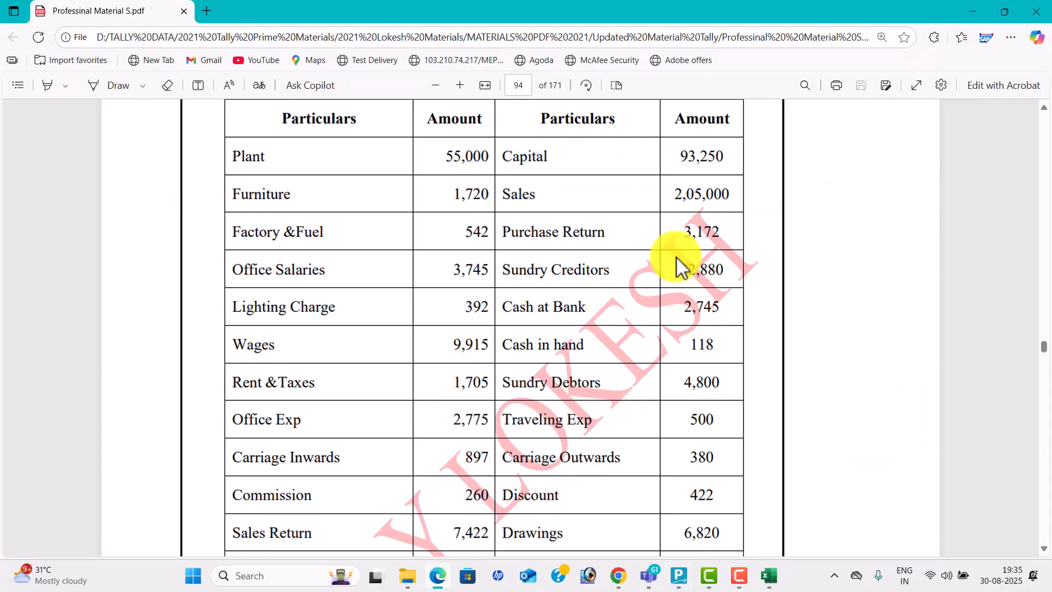
key("alt+Tab")
type("55000*10")
key("Return")
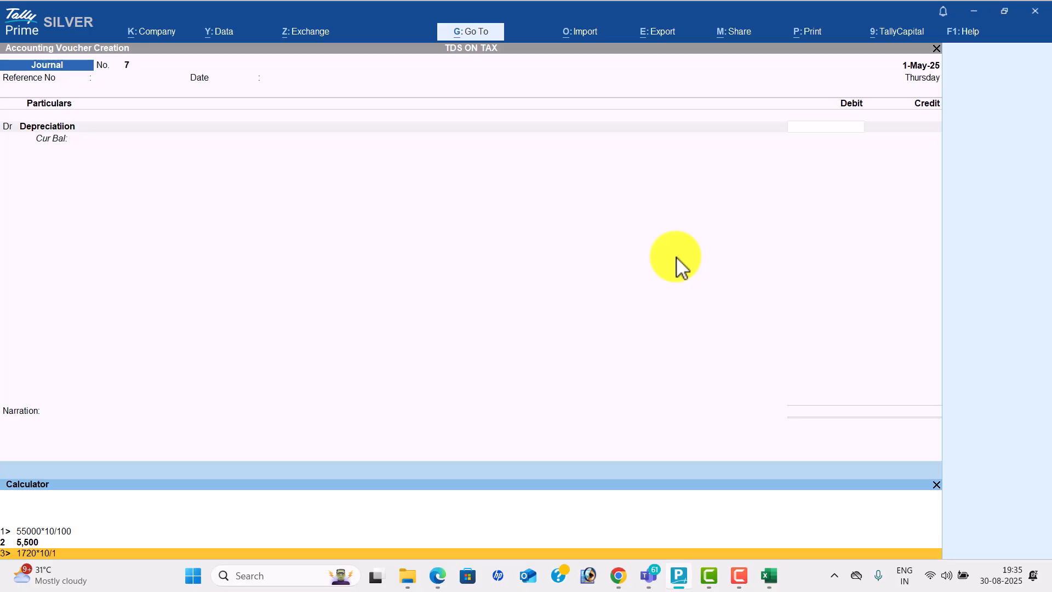
key("Return")
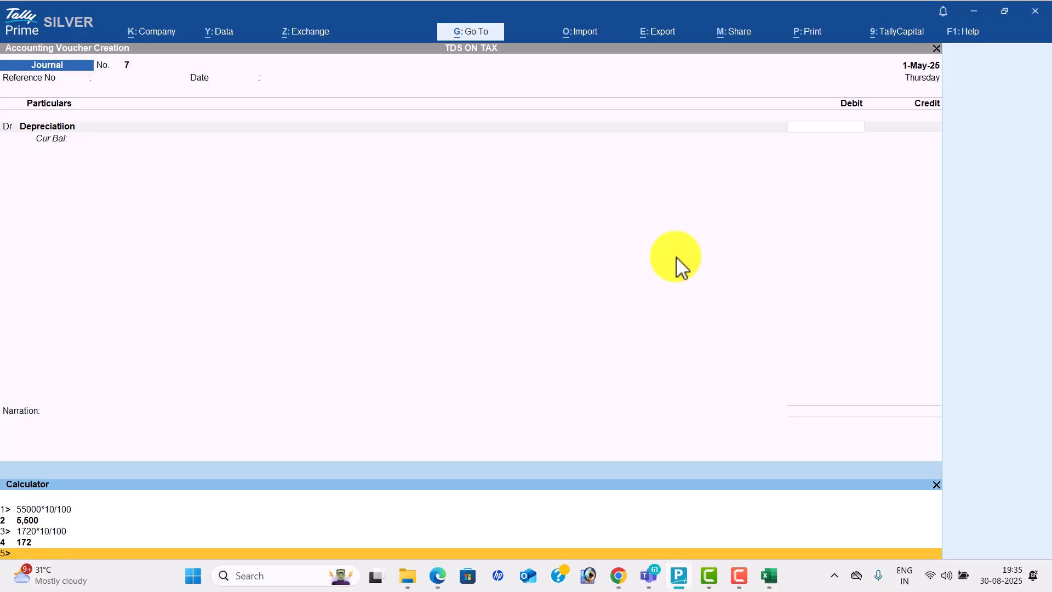
Debit Depreciatiion with 5672 in the journal voucher
left_click(844, 128)
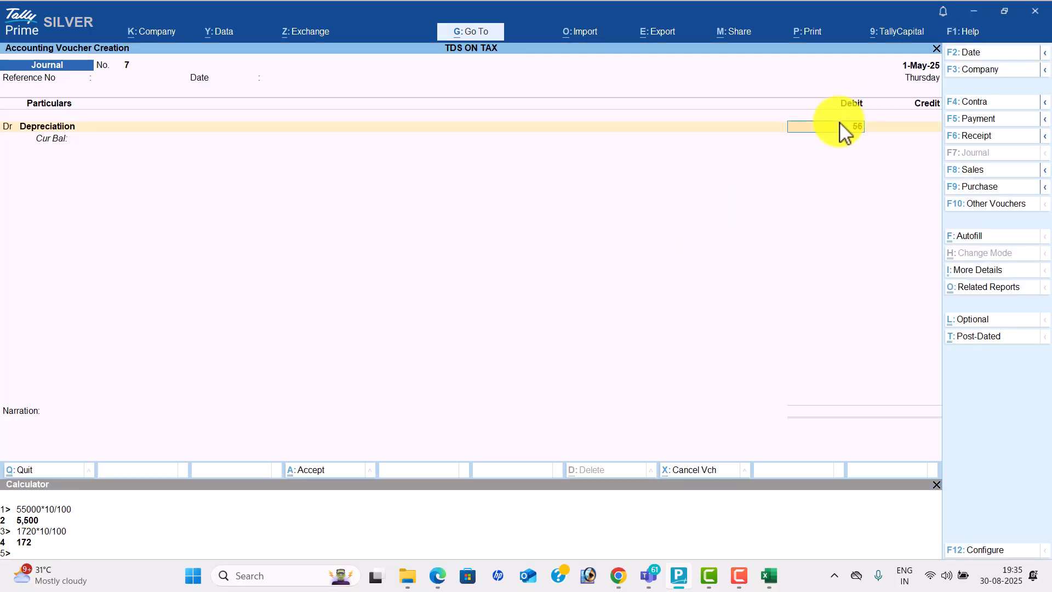
type("5672")
key("Return")
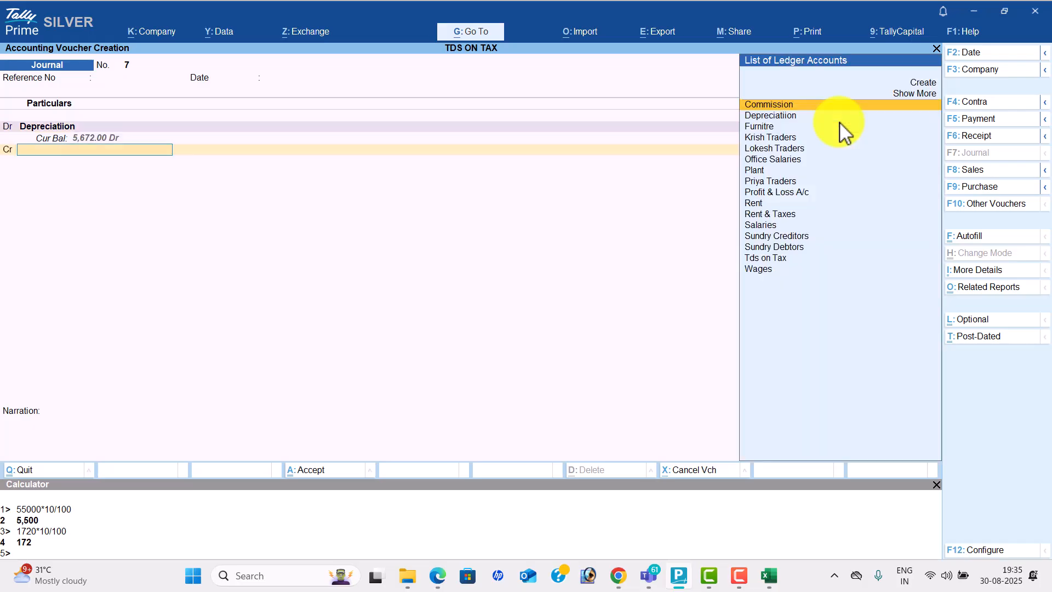
Credit Plant with 5500 and Furnitre with 172, and save the depreciation journal voucher
type("P")
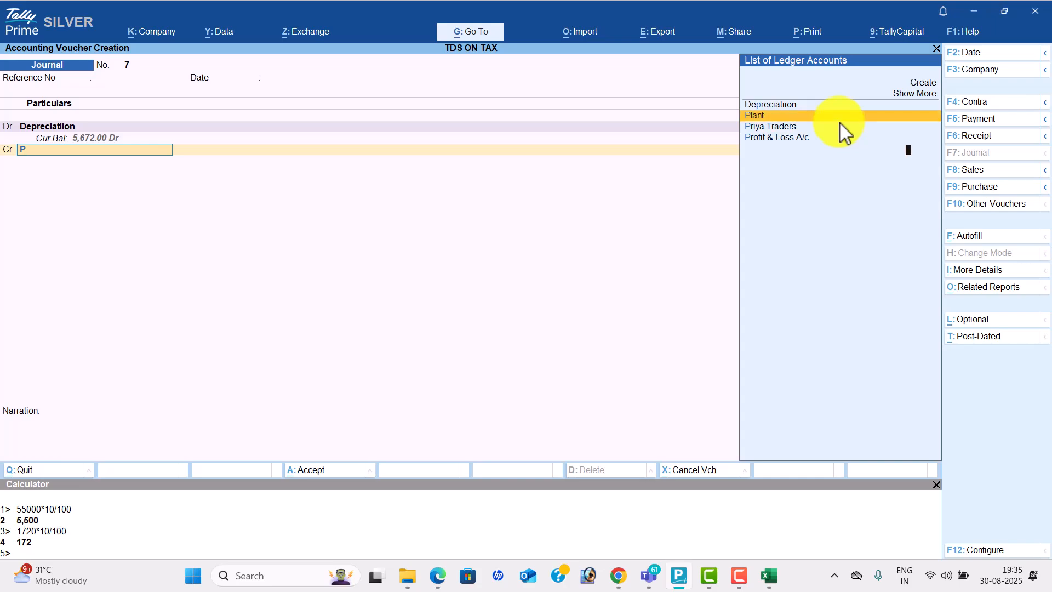
key("Return")
type("5500")
key("Return")
key("Return")
type("fu")
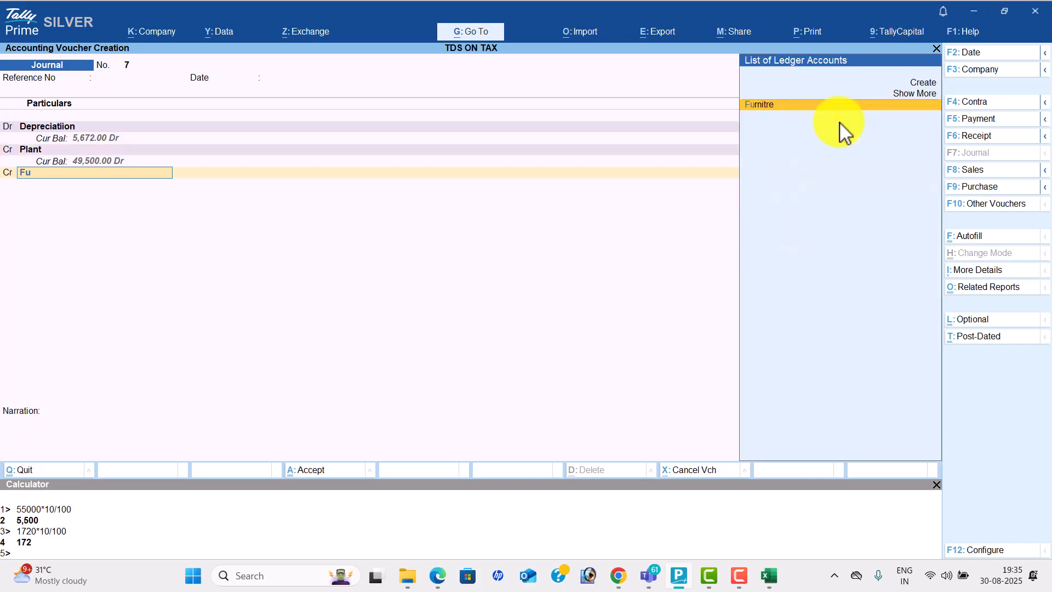
key("Return")
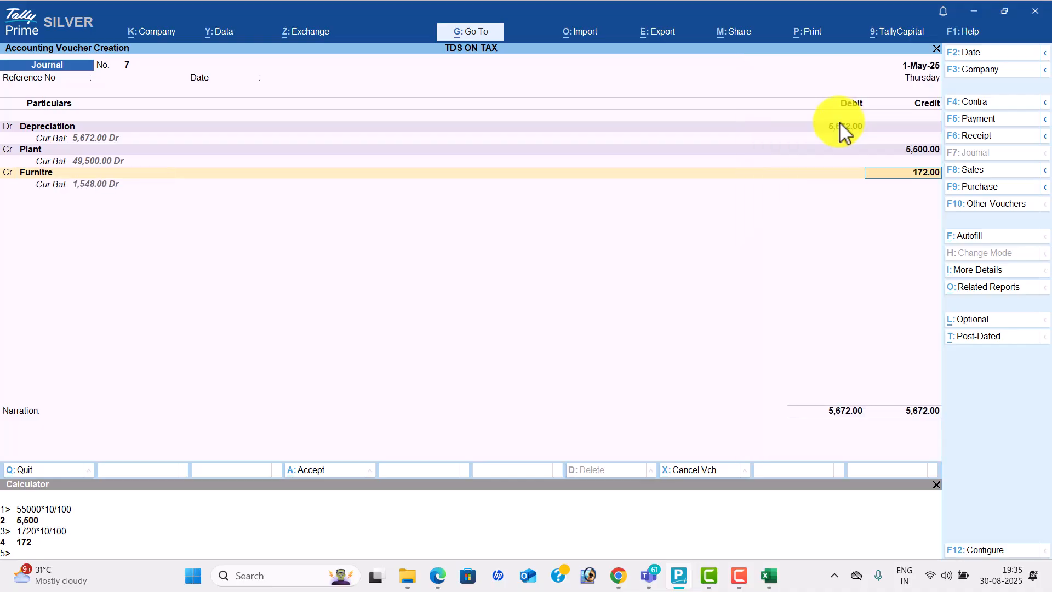
key("Return")
key("Return")
key("Return")
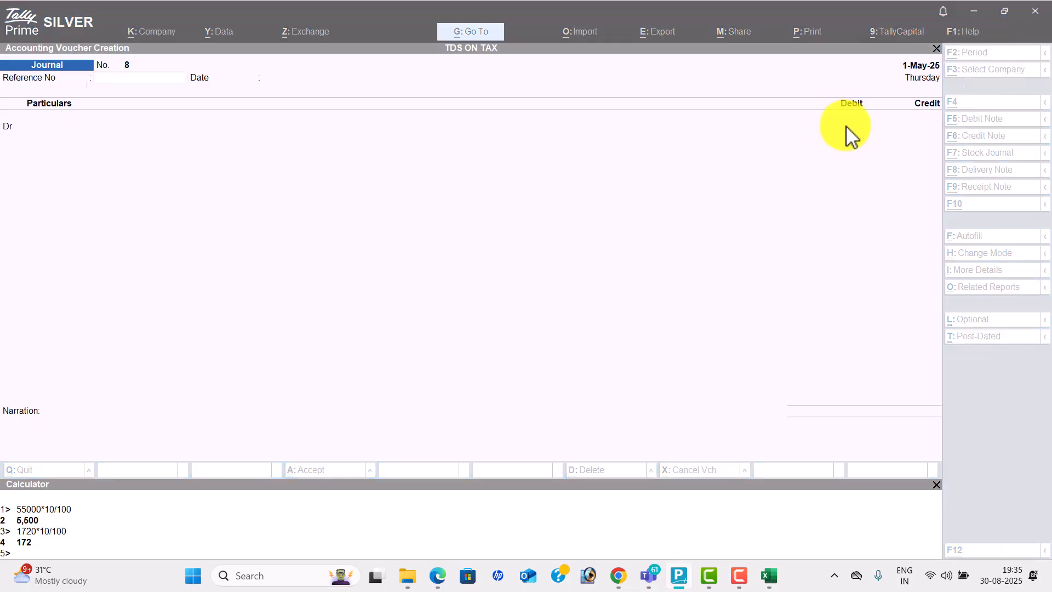
Check the unpaid rent adjustment in the PDF and debit Rent & Taxes with 150 in the new journal voucher
key("alt+Tab")
scroll(676, 272, "down", 8)
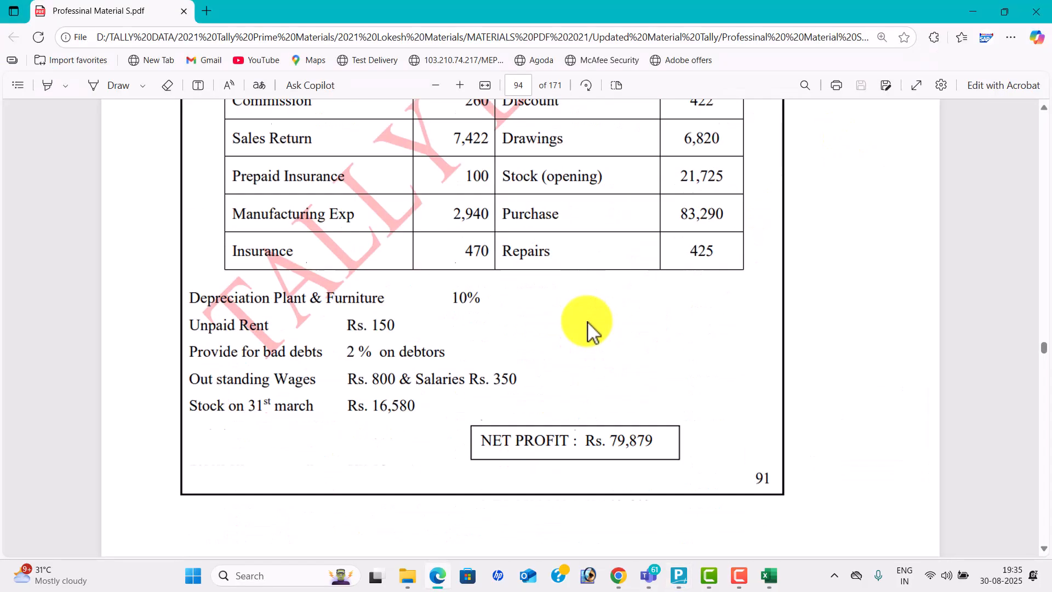
key("alt+Tab")
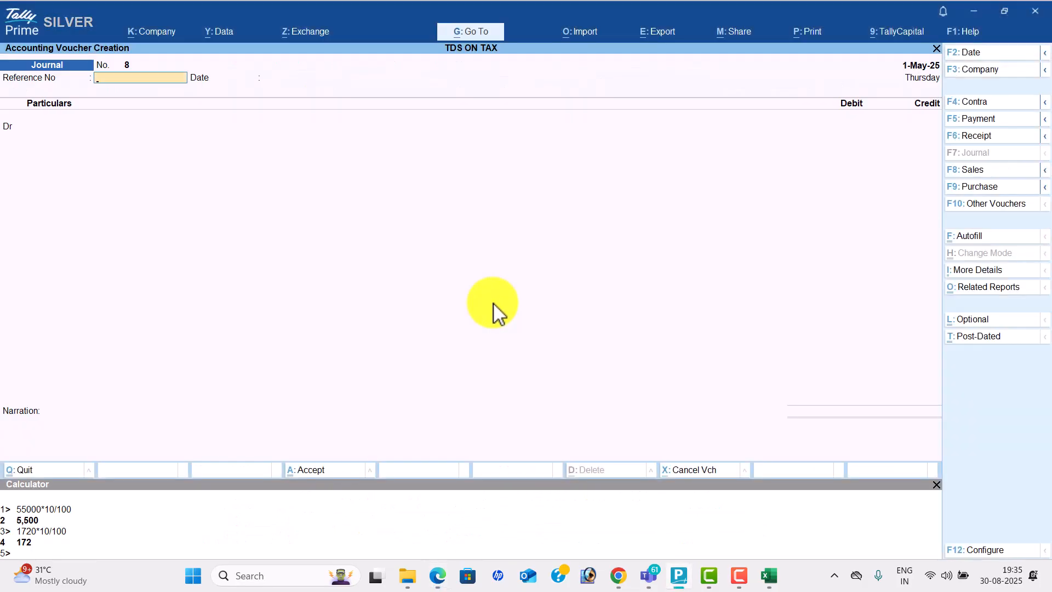
key("Return")
type("Re")
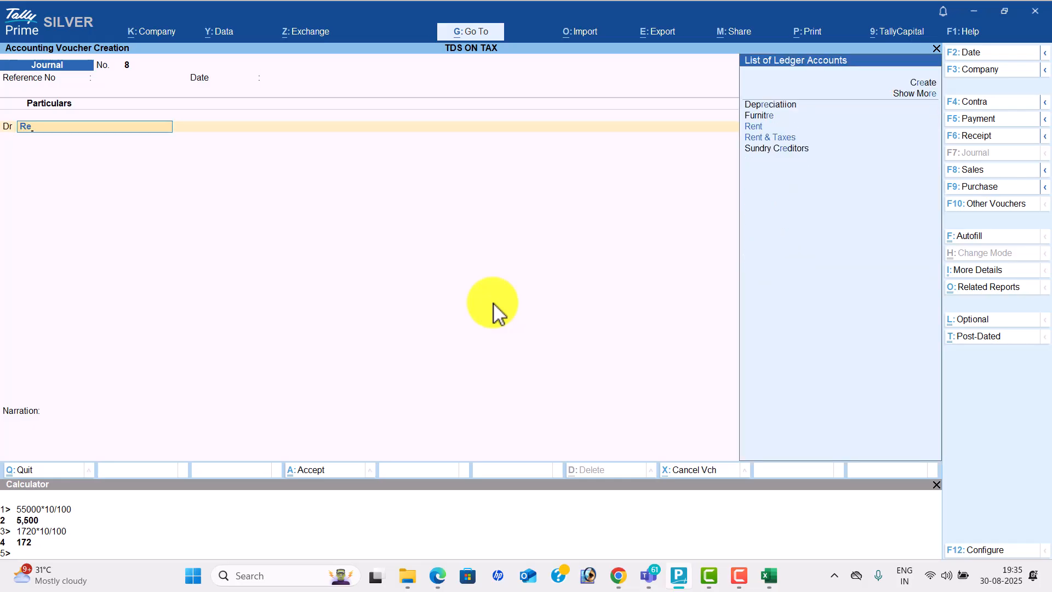
key("Down")
key("Return")
key("alt+Tab")
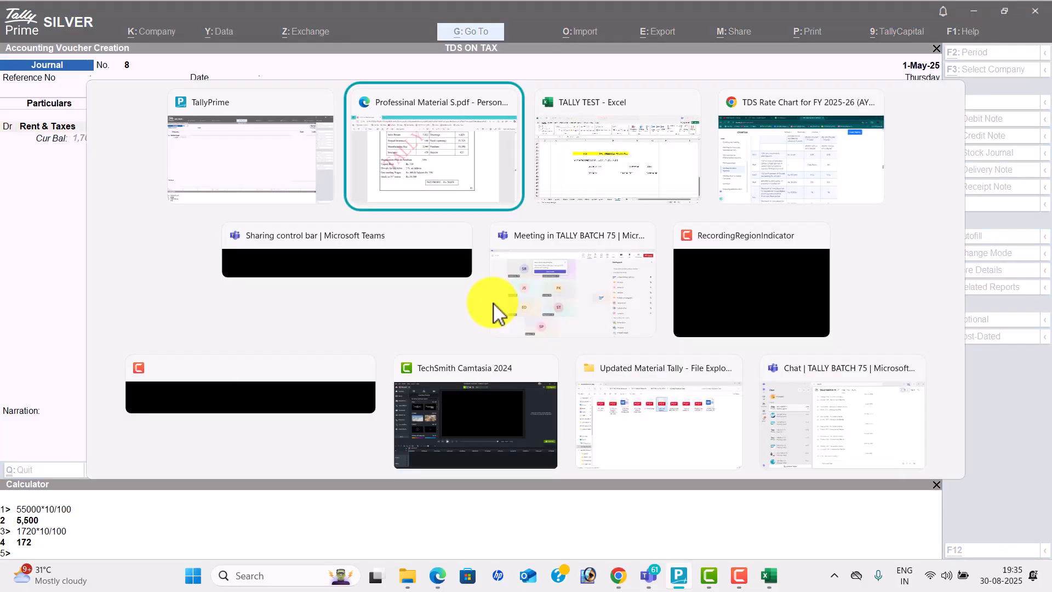
key("alt+Tab")
type("150")
key("Return")
Create a ledger named Unpaid Rent under Provisions, credit it with 150 and save the journal voucher
key("alt+c")
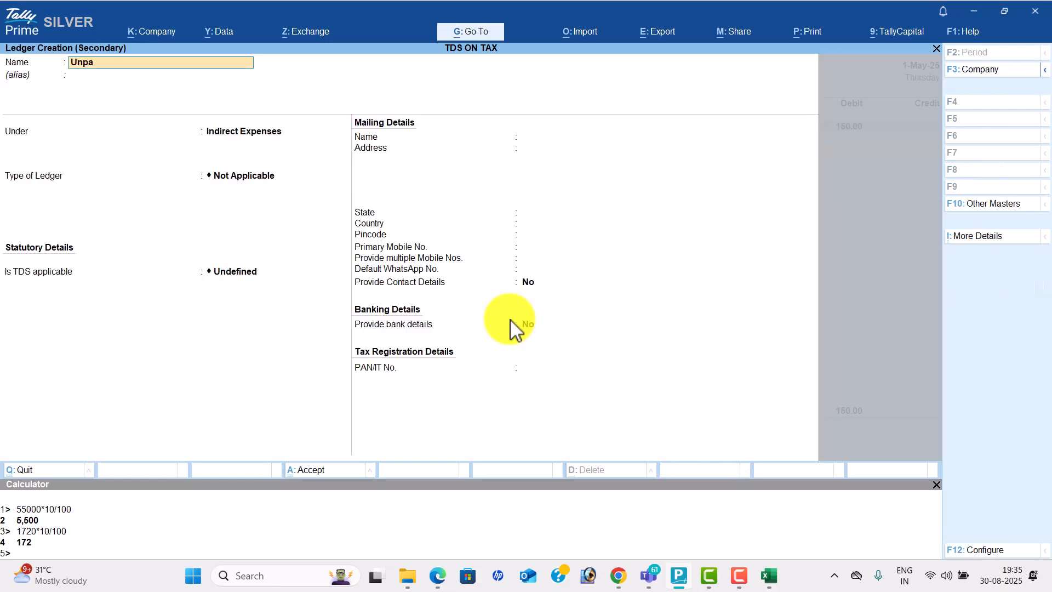
key("Return")
type("Pr")
key("Return")
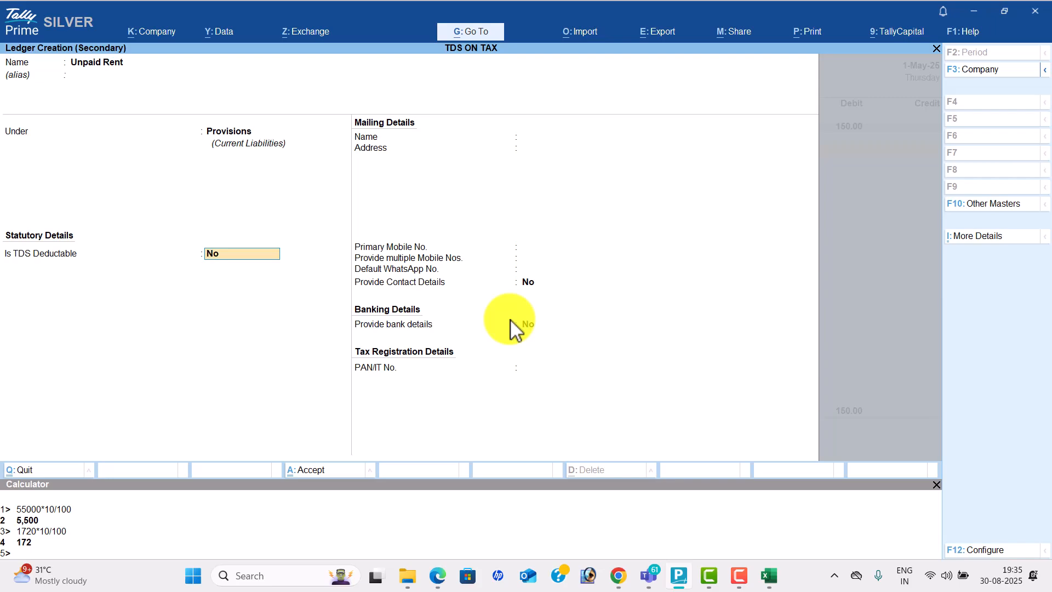
key("Return")
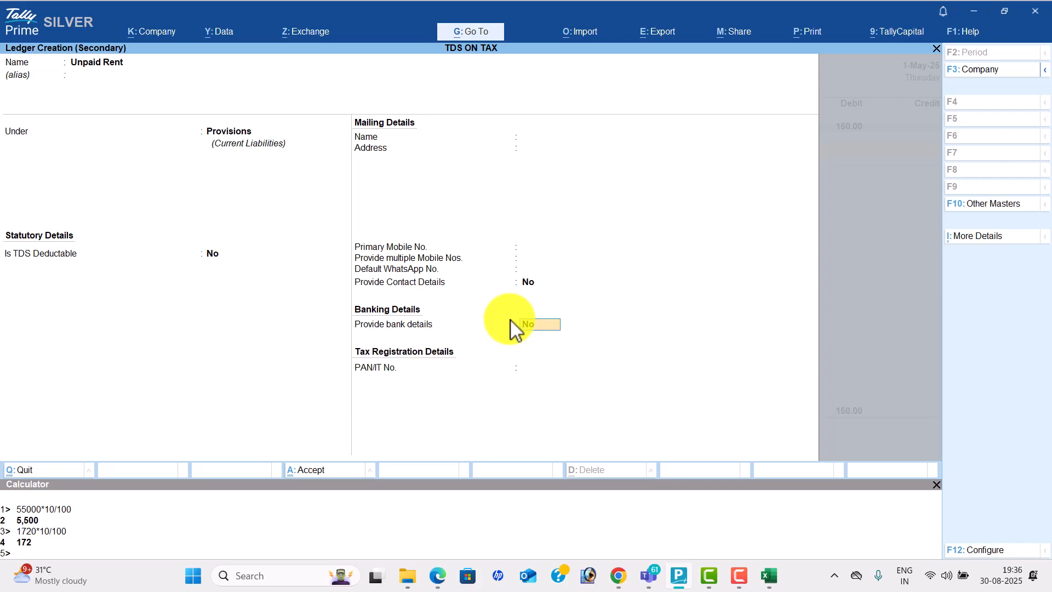
key("ctrl+a")
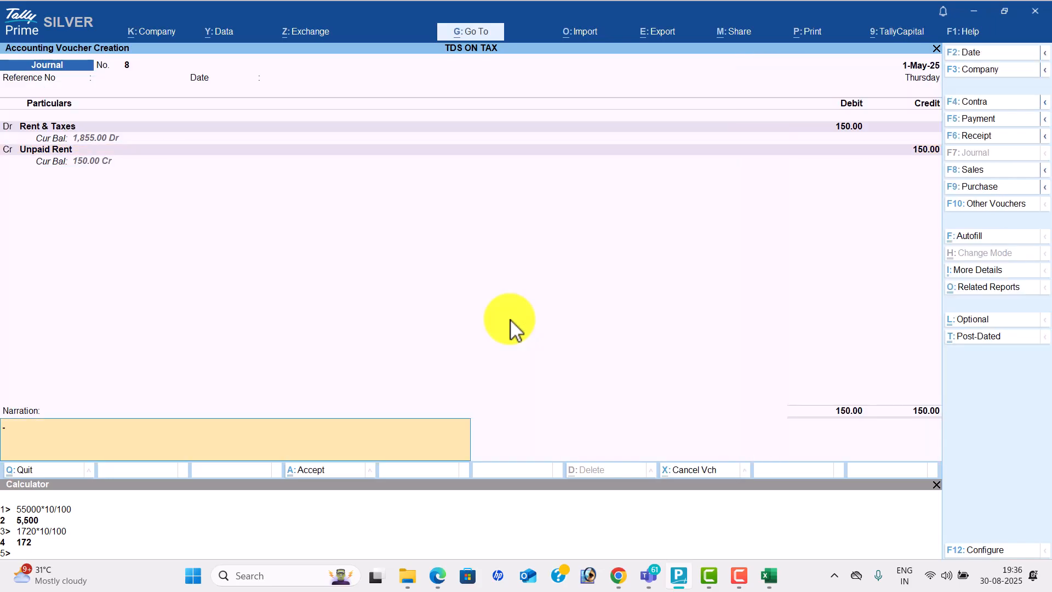
key("Return")
key("Return")
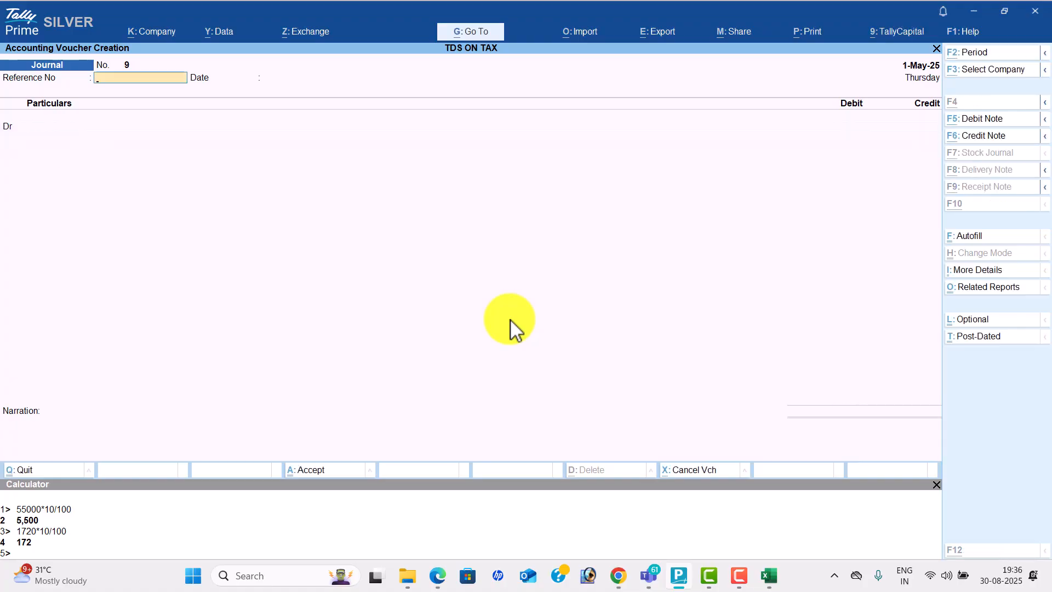
Check the bad debts provision in the PDF and create a Bad Debts ledger under Indirect Expenses for the next journal's debit entry
key("alt+Tab")
key("alt+Tab")
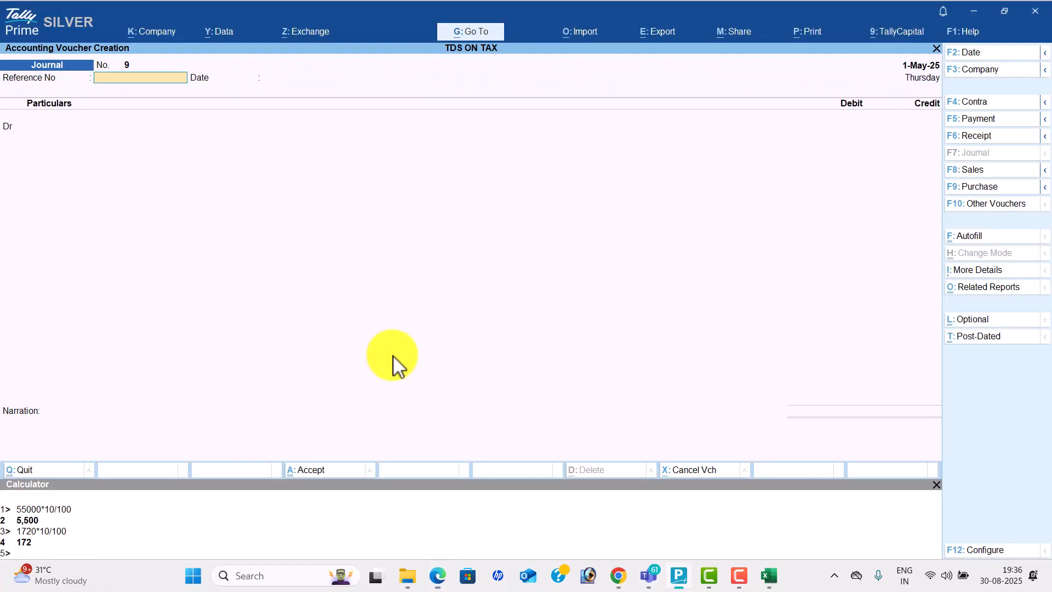
key("Return")
key("alt+c")
type("Bad d")
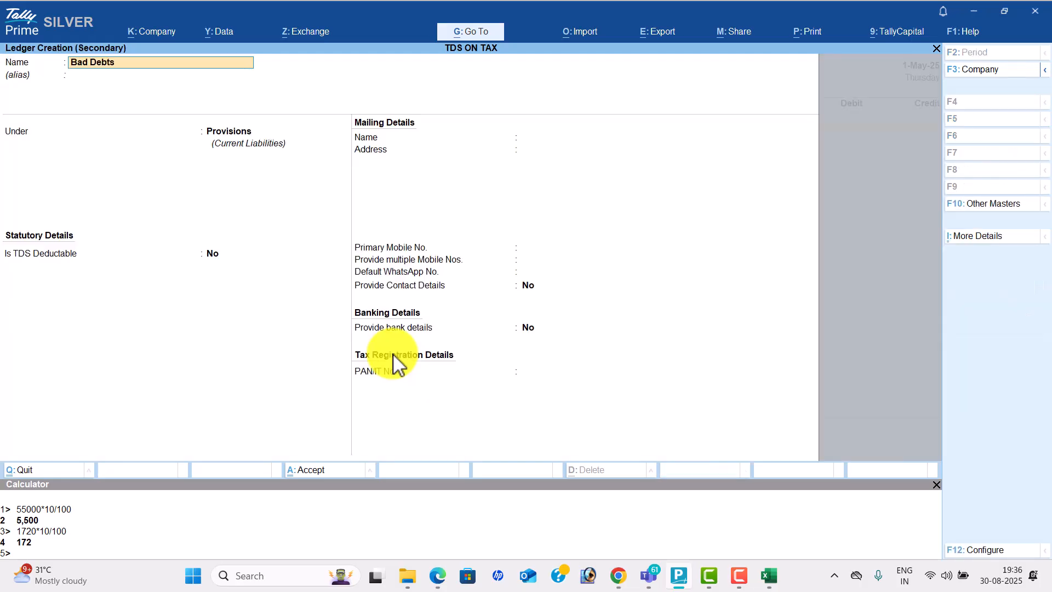
key("Return")
type("In")
key("Down")
key("Down")
key("Return")
key("ctrl+a")
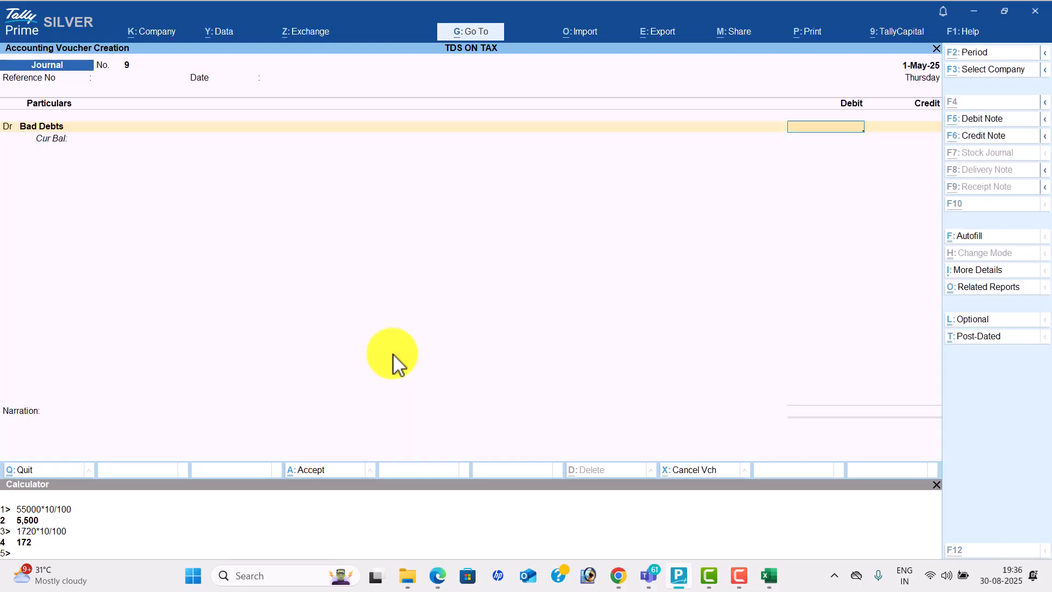
Look up the Sundry Debtors amount in the PDF and calculate 4800*2/100
key("alt+Tab")
scroll(530, 337, "up", 2)
scroll(534, 331, "up", 2)
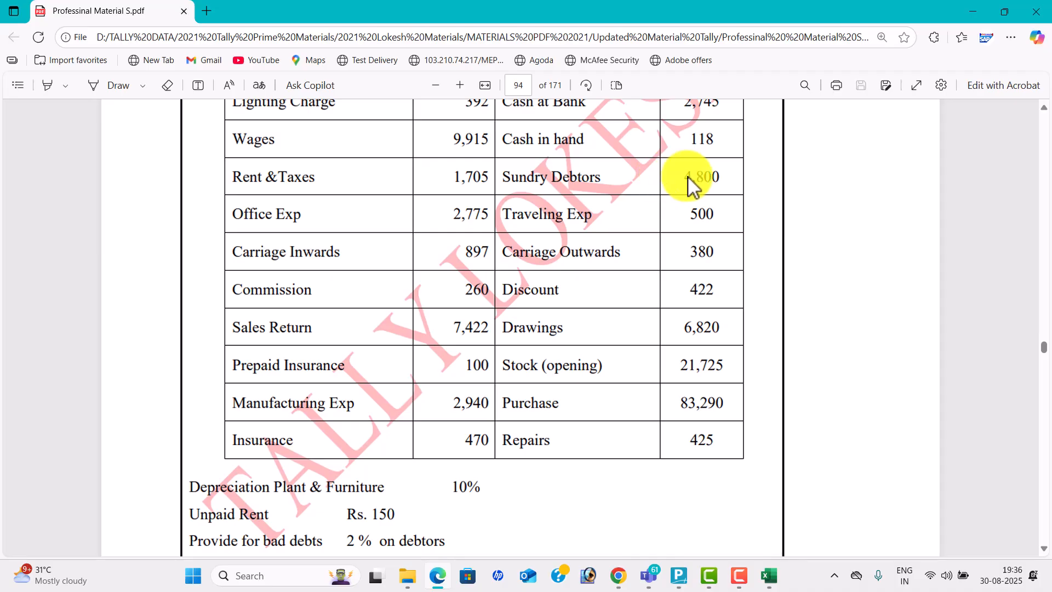
key("alt+Tab")
left_click(38, 551)
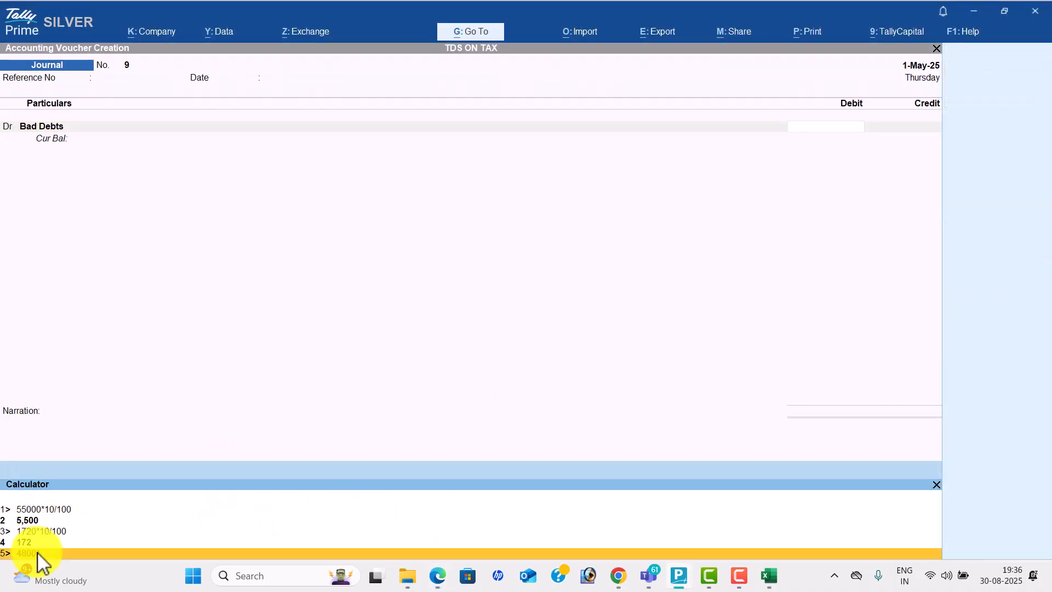
key("Return")
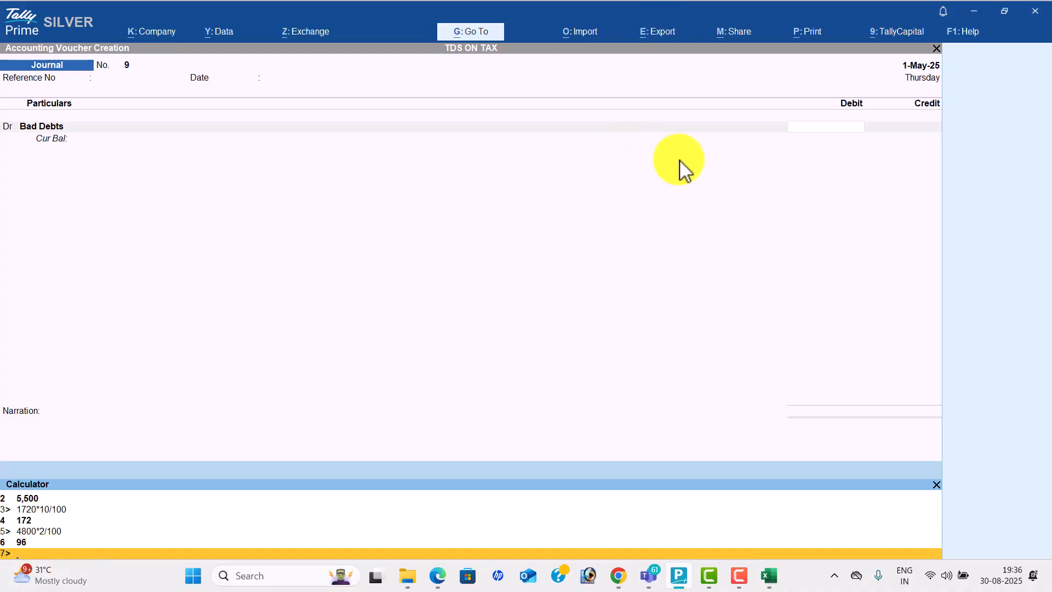
Debit Bad Debts and credit Sundry Debtors with 96, and save the journal voucher
left_click(850, 130)
key("Return")
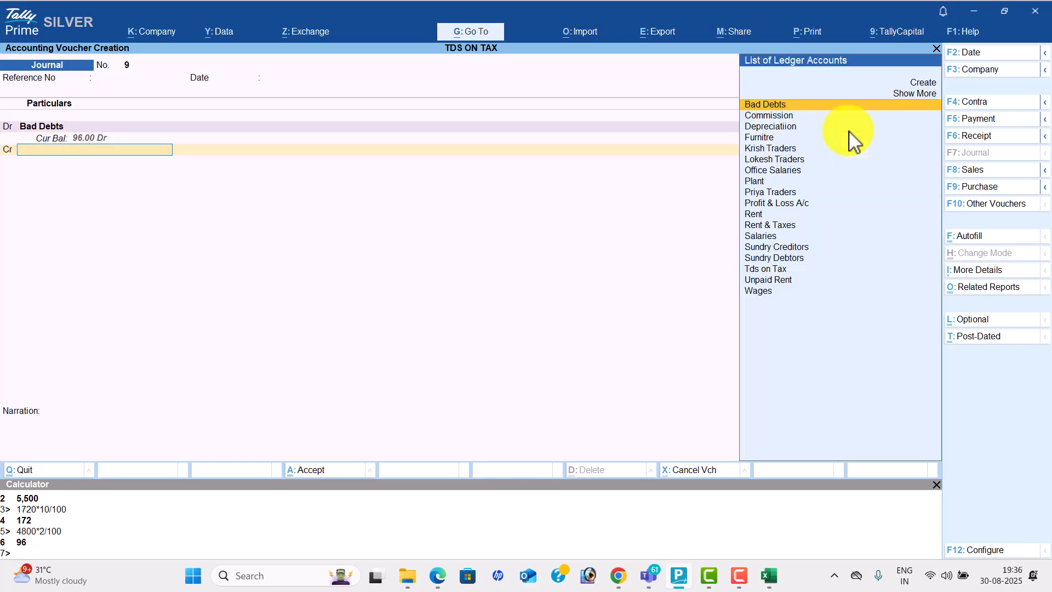
type("Sun")
key("Down")
key("Return")
key("Return")
key("Return")
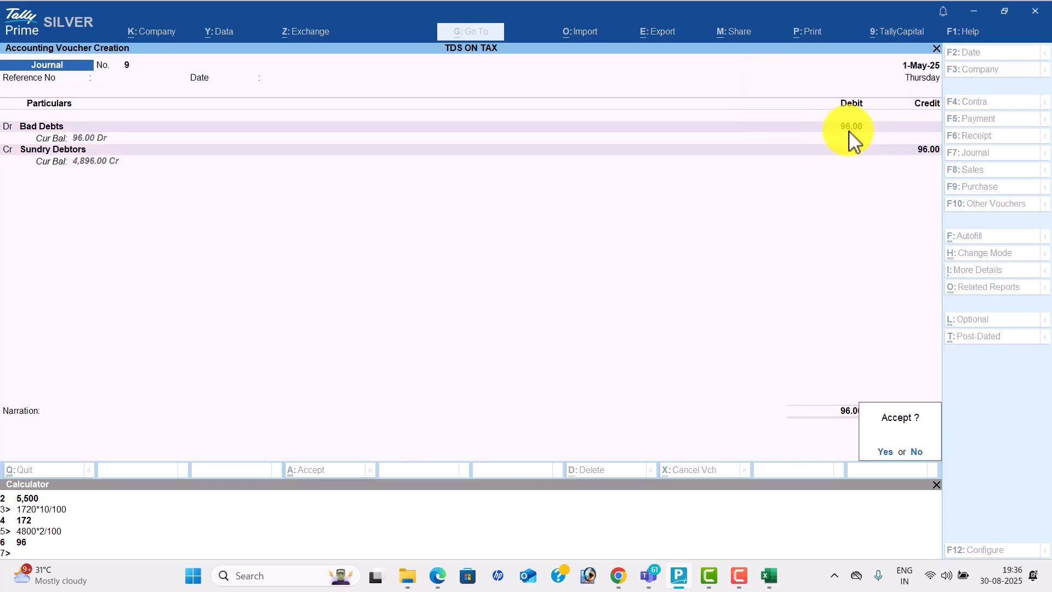
Look up the outstanding wages in the PDF and debit Wages with 800 in a new journal voucher
key("alt+Tab")
scroll(466, 340, "down", 2)
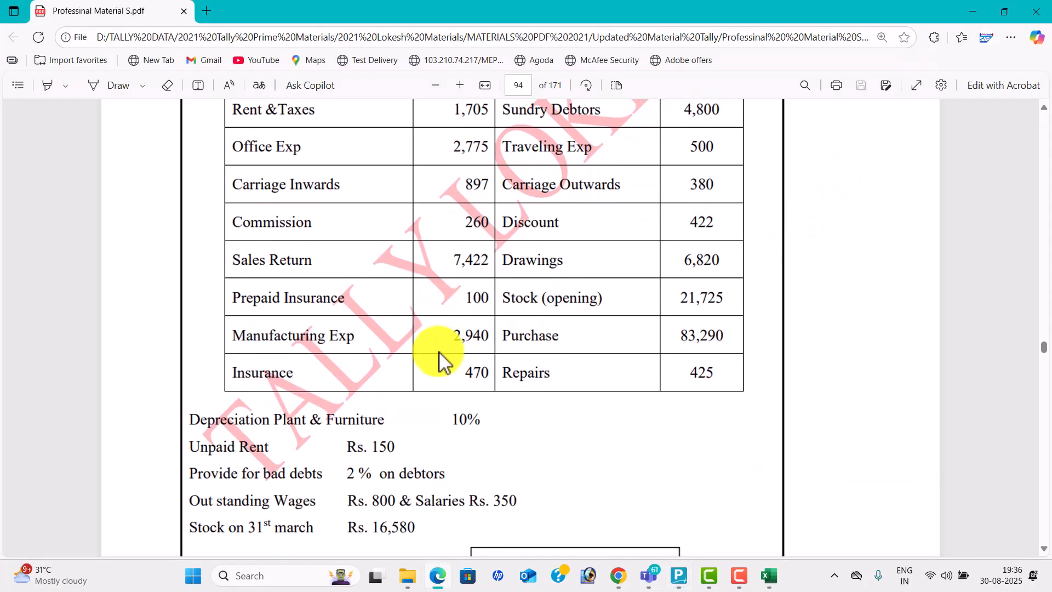
scroll(523, 345, "down", 2)
key("alt+Tab")
type("w")
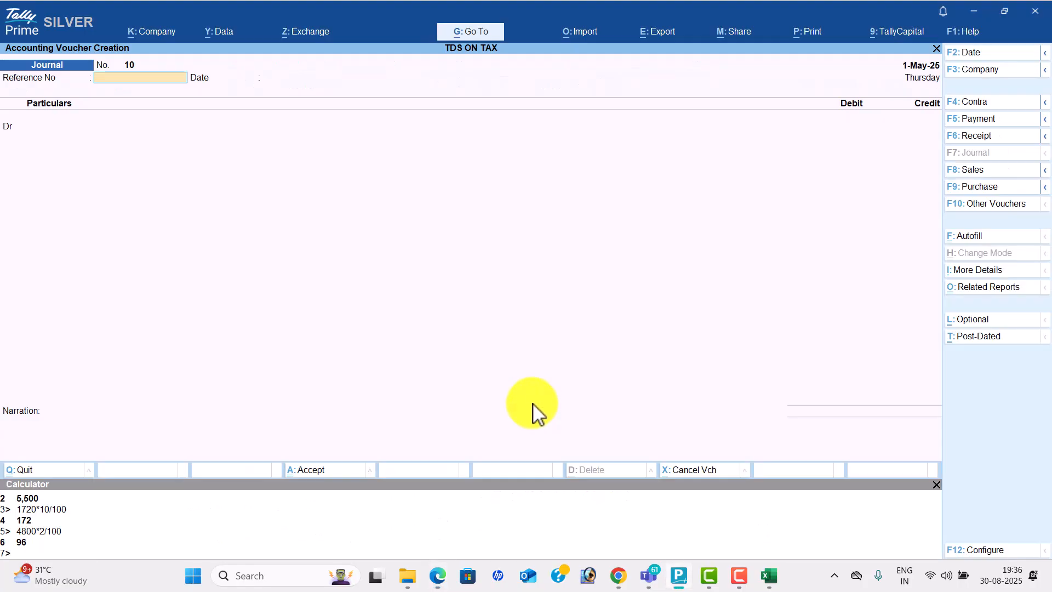
key("BackSpace")
key("Return")
key("Return")
type("w")
key("Return")
key("alt+Tab")
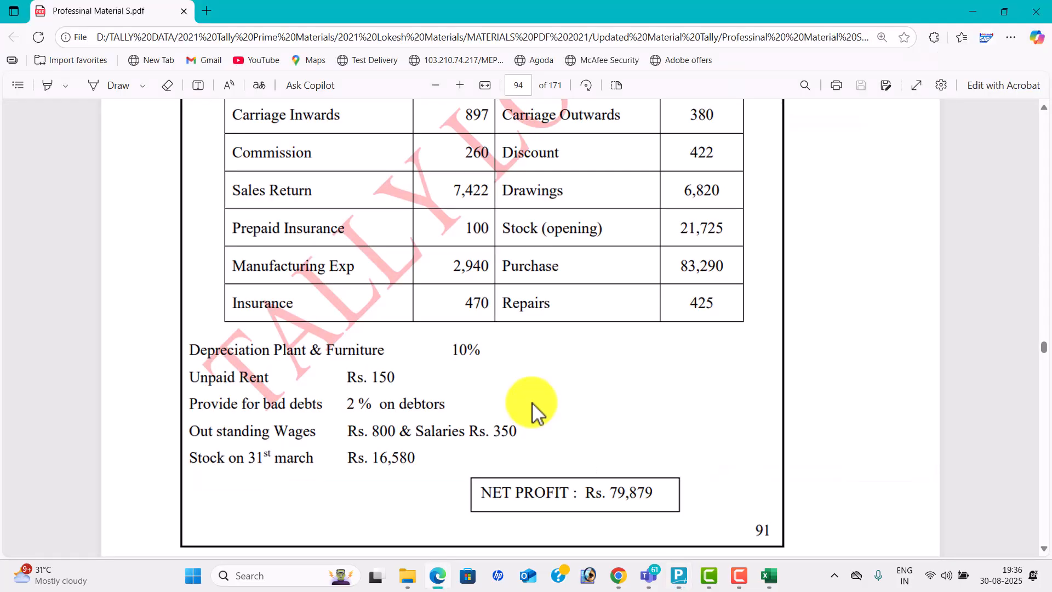
key("alt+Tab")
type("800")
key("Return")
Create a ledger named Outstanding Wages under Provisions for the journal's credit entry
key("alt+c")
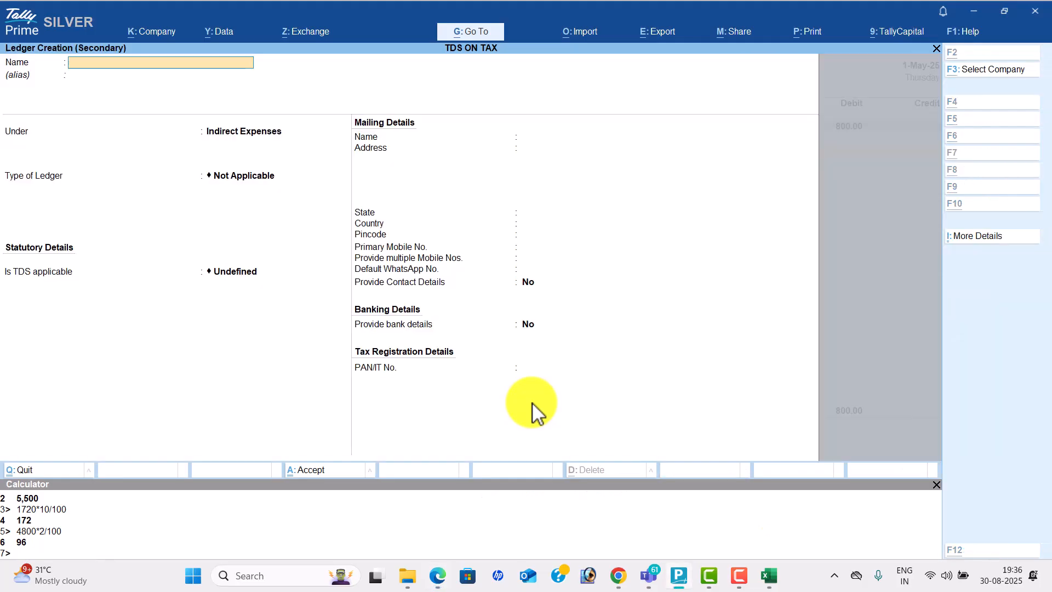
type("Outstanding Wages")
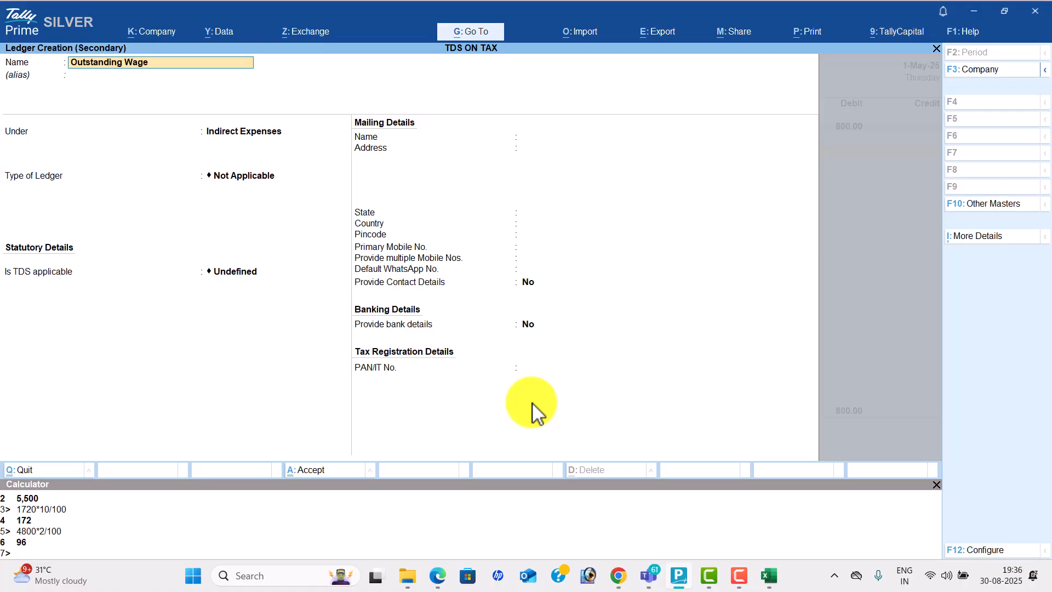
key("Return")
key("Return")
type("Di")
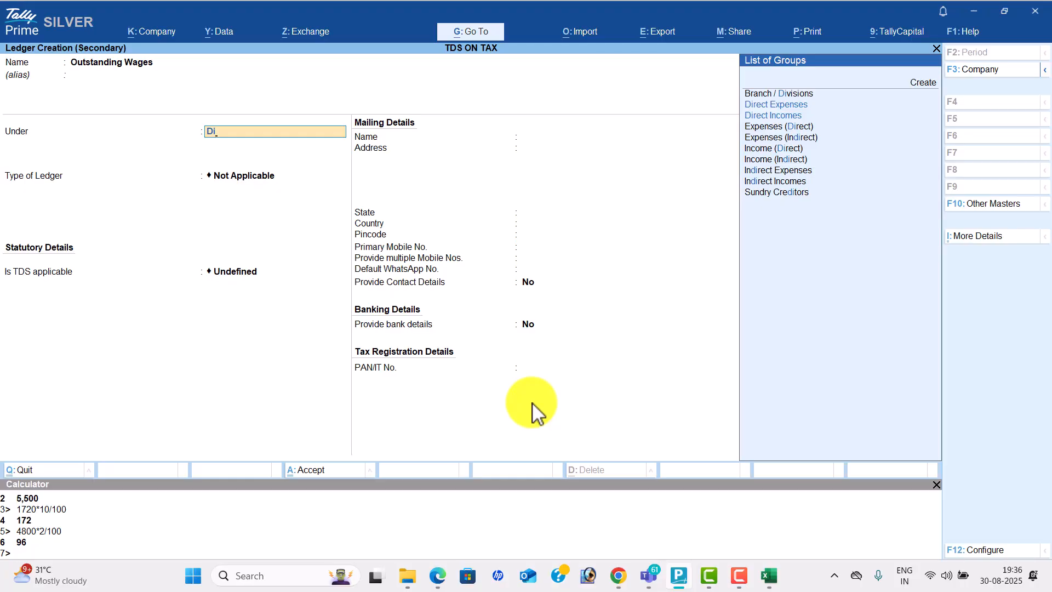
key("BackSpace")
key("BackSpace")
type("Pr")
key("Return")
key("Return")
key("Return")
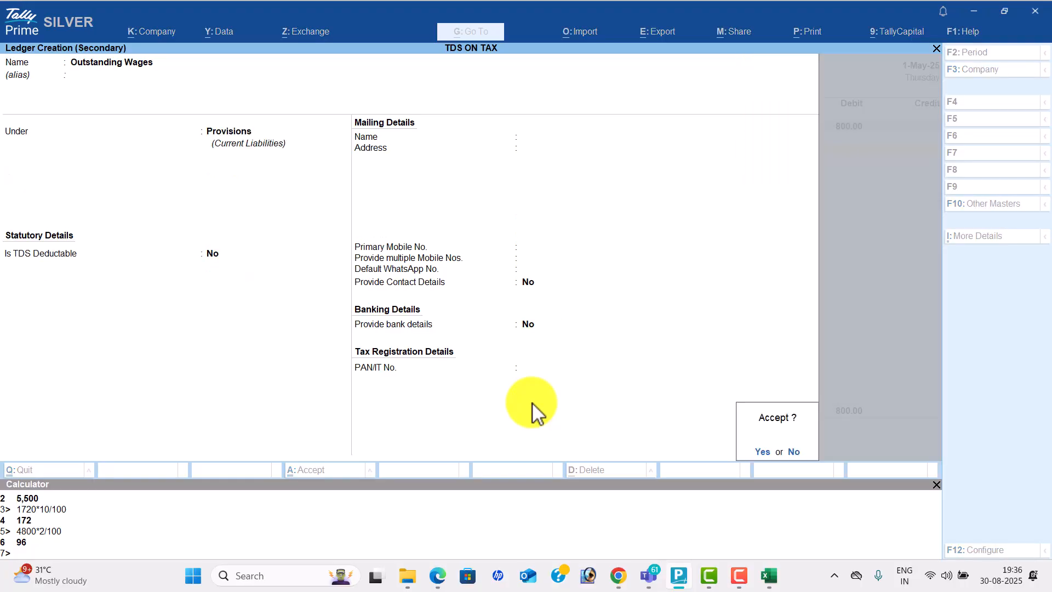
key("Return")
Credit Outstanding Wages with 800 and save the journal voucher
key("Return")
key("Return")
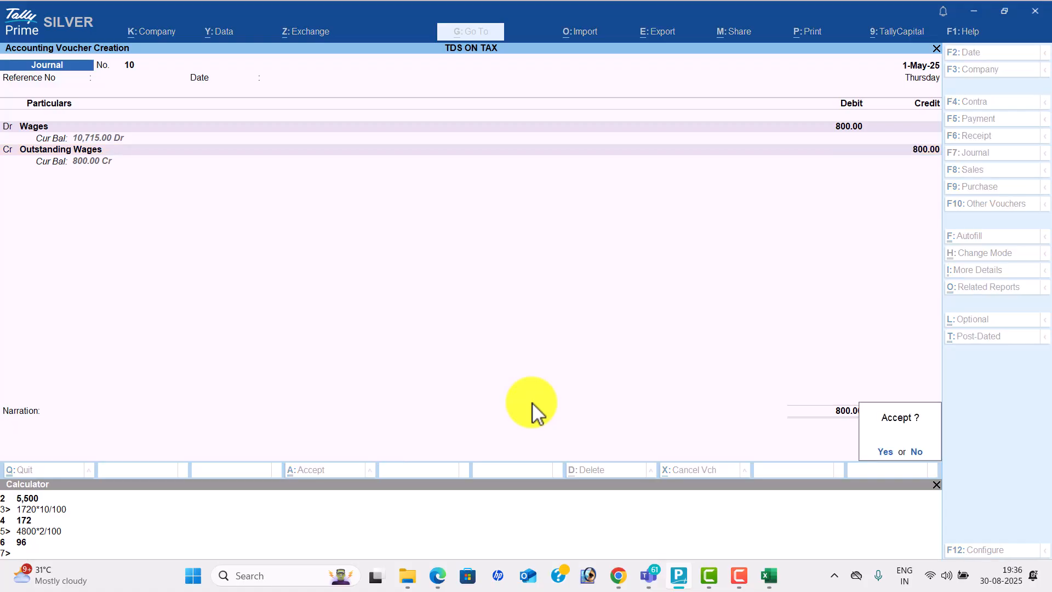
key("Return")
Check the outstanding salaries in the PDF and debit Salaries with 350 in the next journal voucher
key("alt+Tab")
key("alt+Tab")
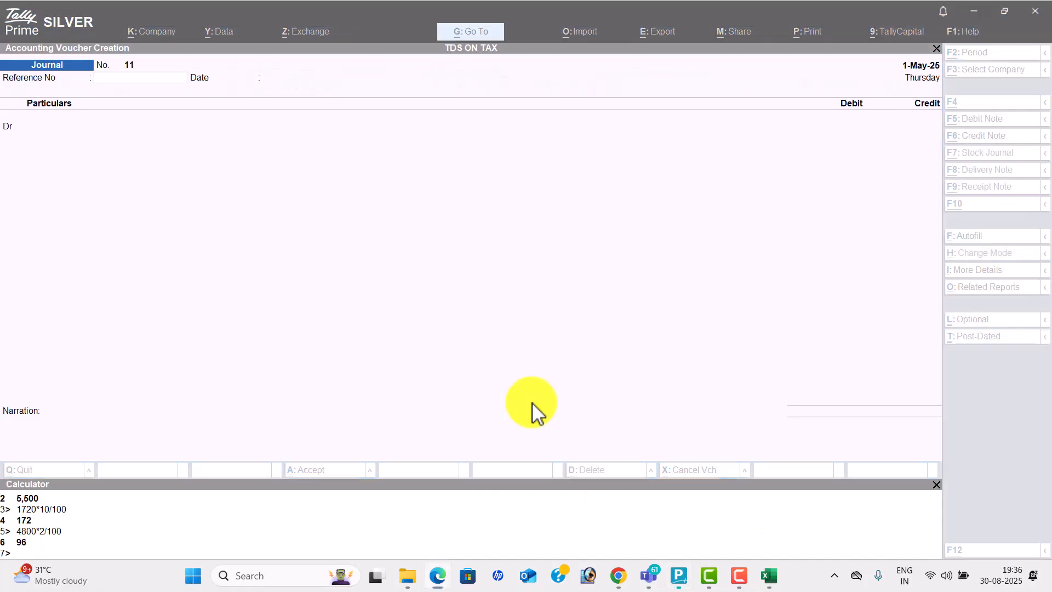
key("Return")
type("Salaries")
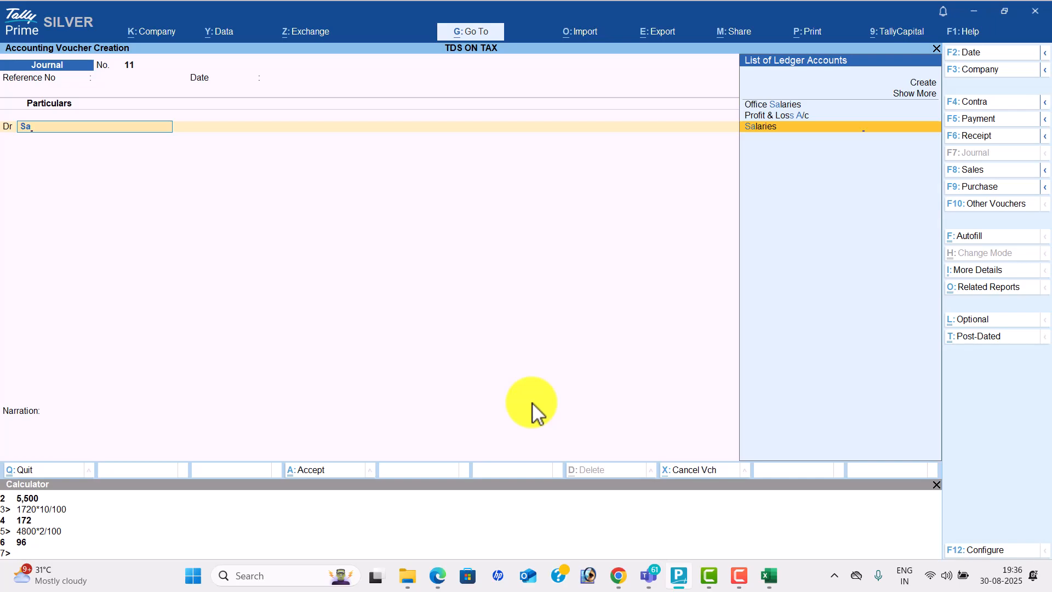
key("Return")
key("alt+Tab")
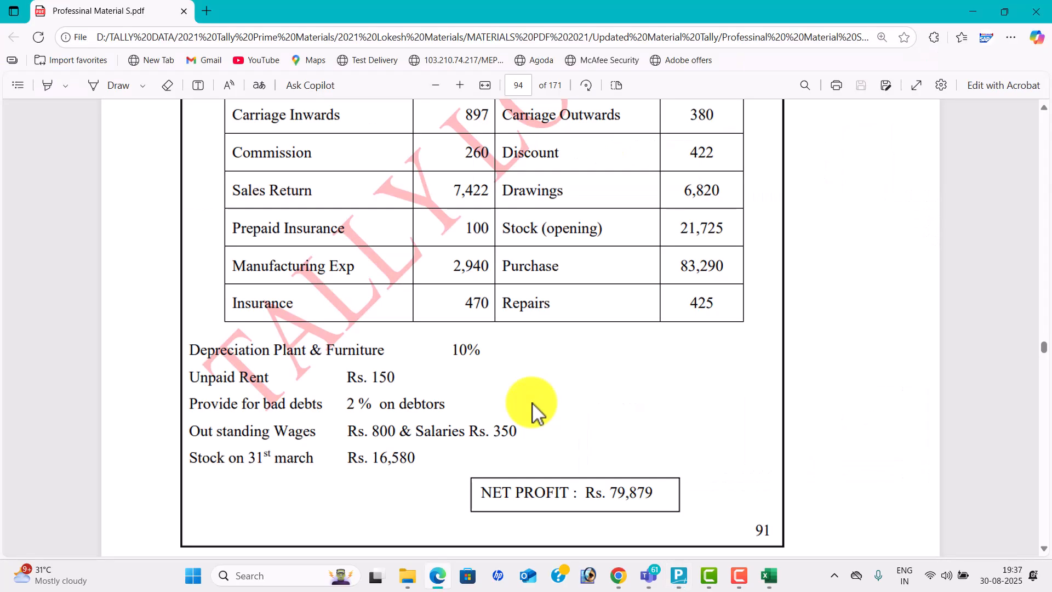
key("alt+Tab")
type("200")
key("Return")
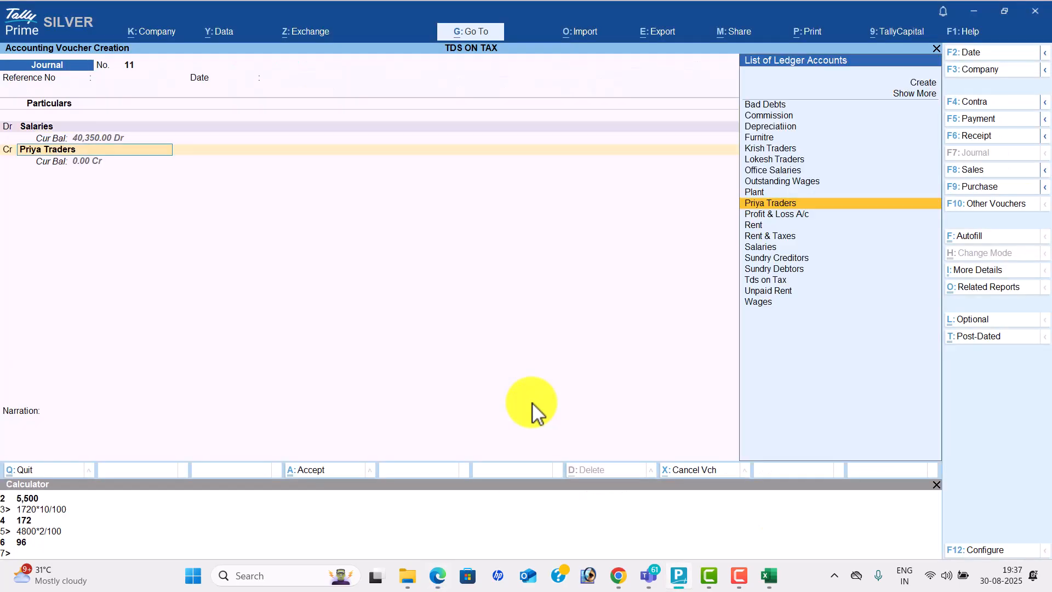
Create a ledger named Out Standing Salaries under Provisions for the journal's credit entry
key("alt+c")
type("O")
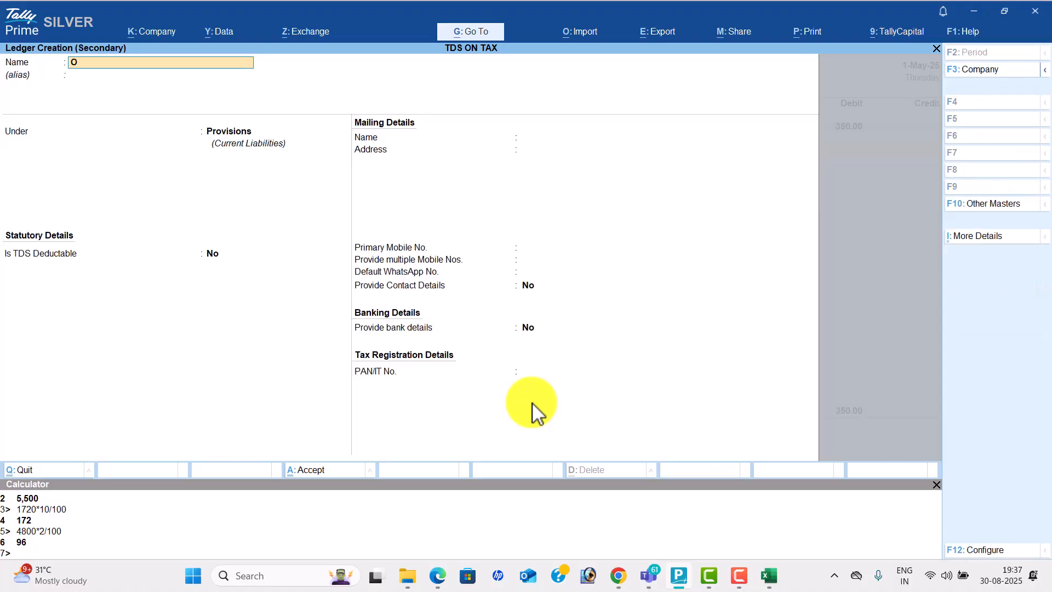
type("ut Standing Salaries")
key("Return")
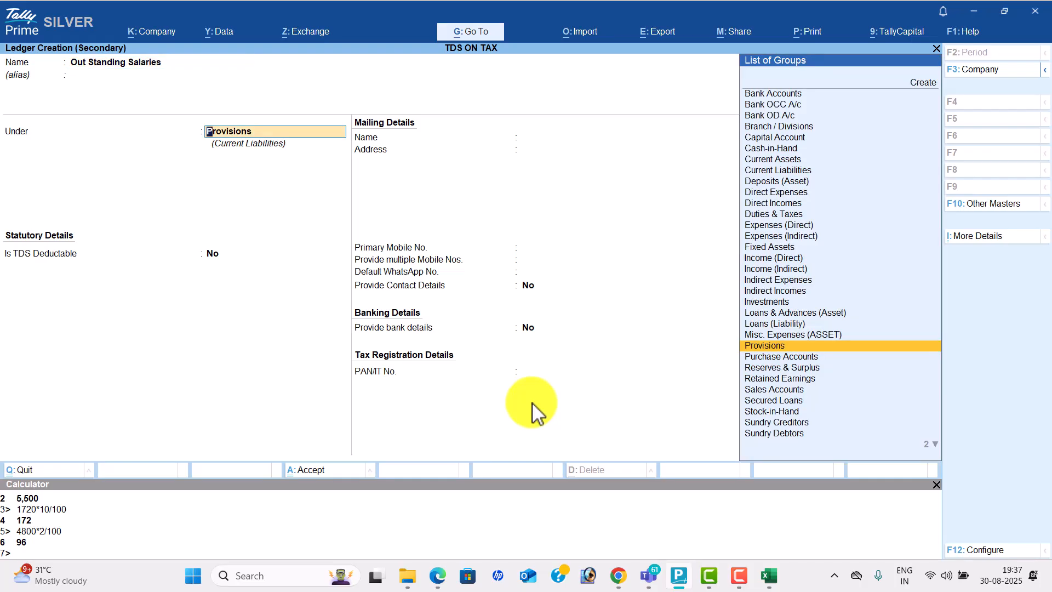
key("Return")
key("Return")
key("Return")
key("Return")
key("Return")
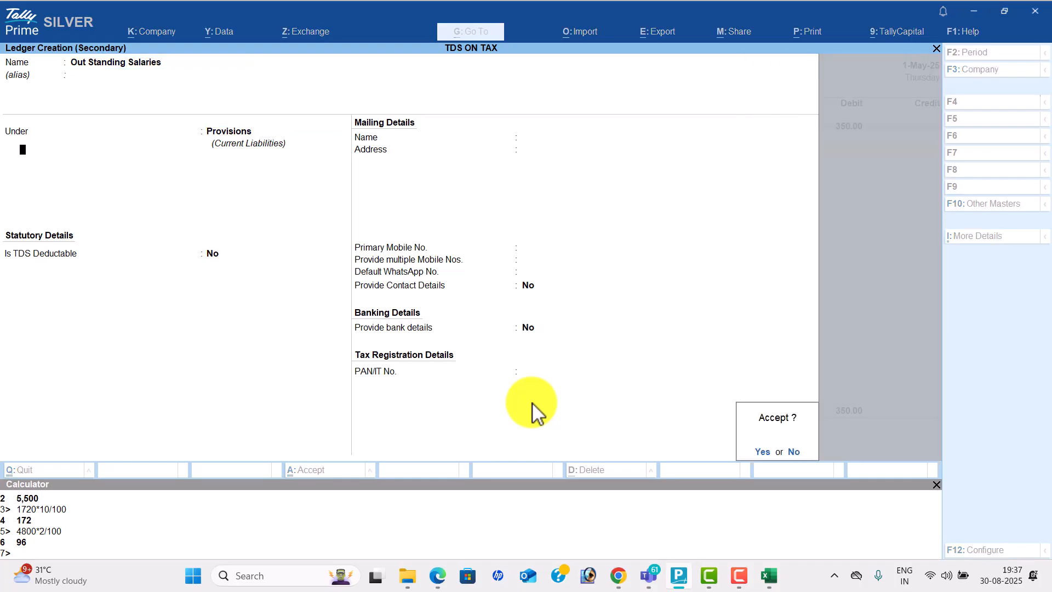
key("Return")
Credit Out Standing Salaries with 350 and save the journal voucher
key("Return")
key("Return")
key("Return")
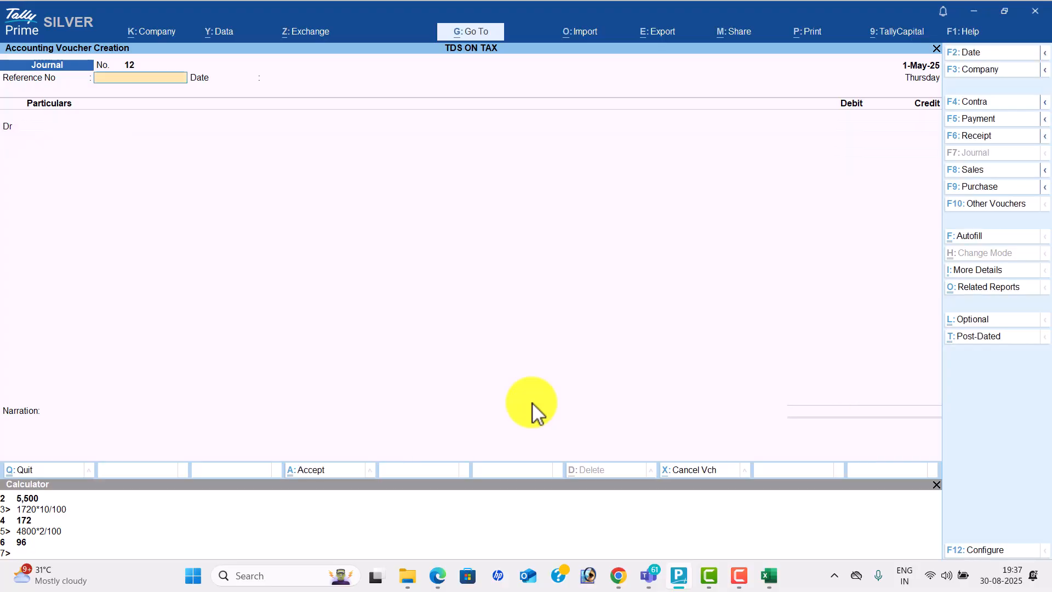
Look up the stock on 31st March in the PDF and quit the blank journal voucher
key("alt+Tab")
scroll(384, 430, "down", 2)
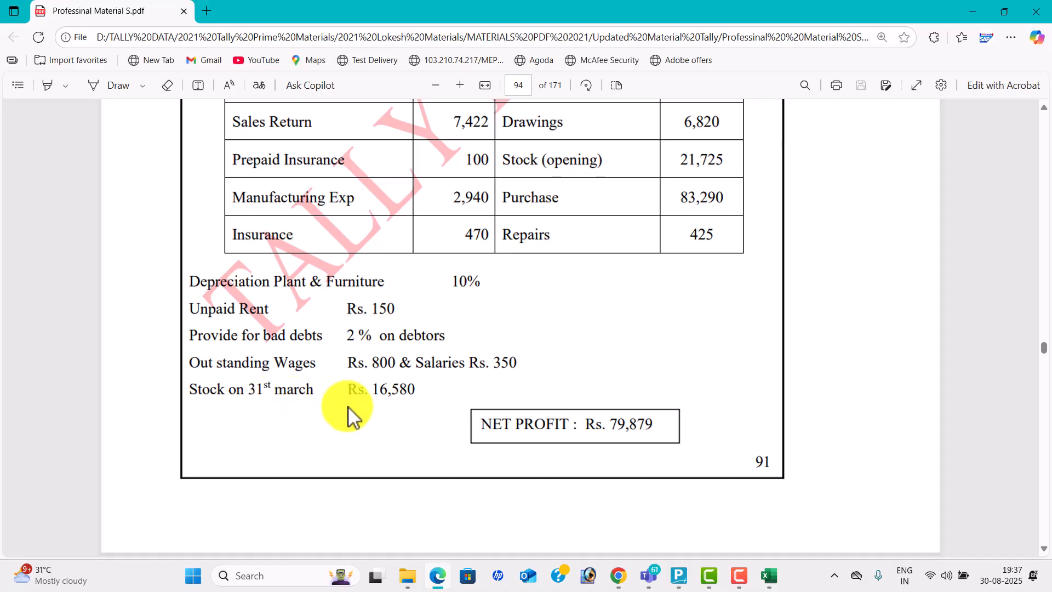
key("alt+Tab")
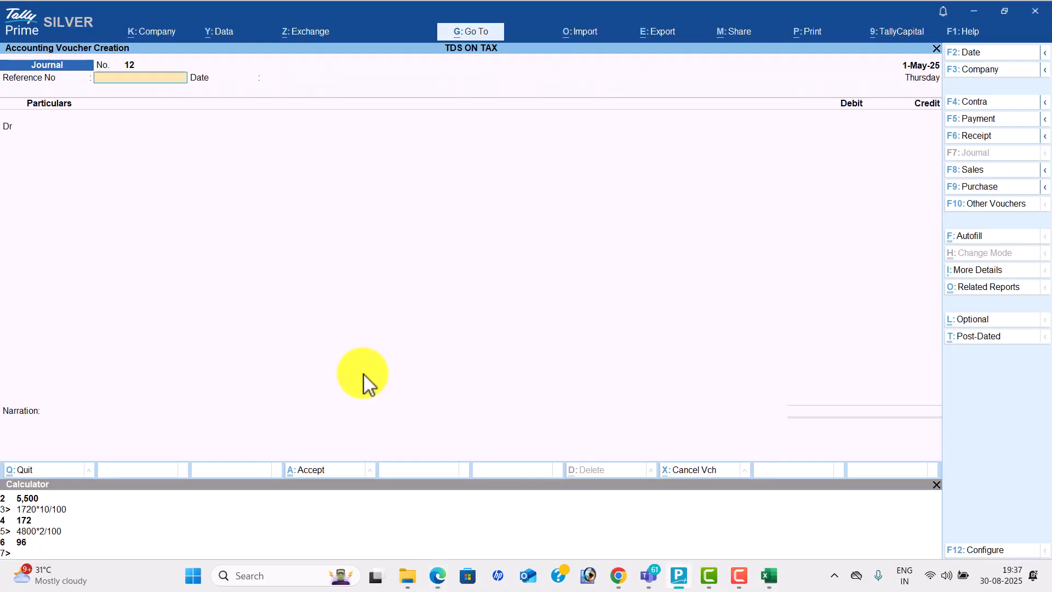
key("Escape")
key("y")
key("Up")
key("Up")
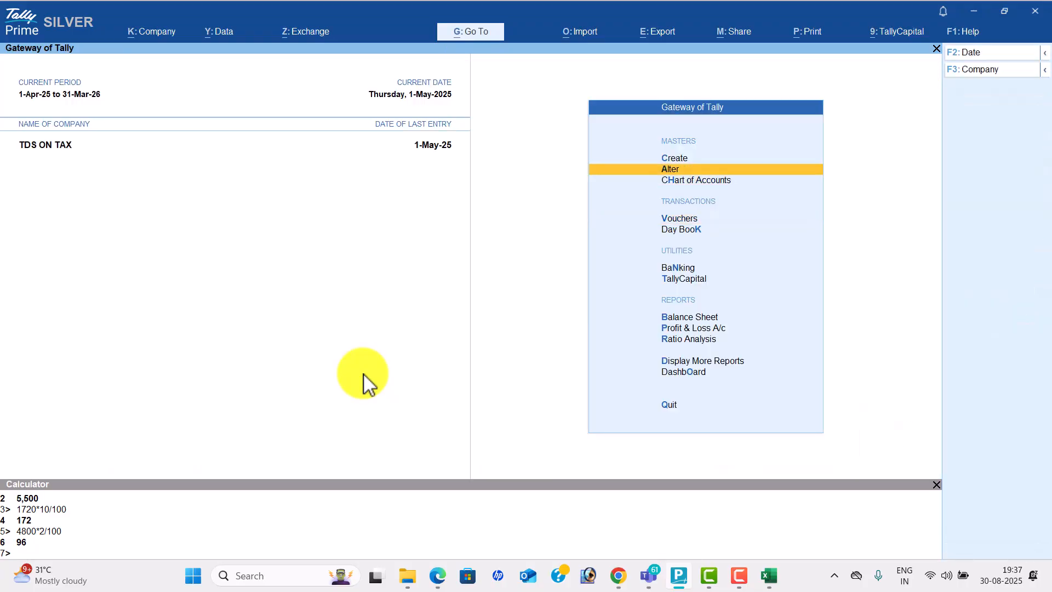
Open the existing Stock ledger for alteration, keeping its name, group and opening balance, and advance to its 1-Apr-25 closing balance
key("Return")
key("Down")
key("Return")
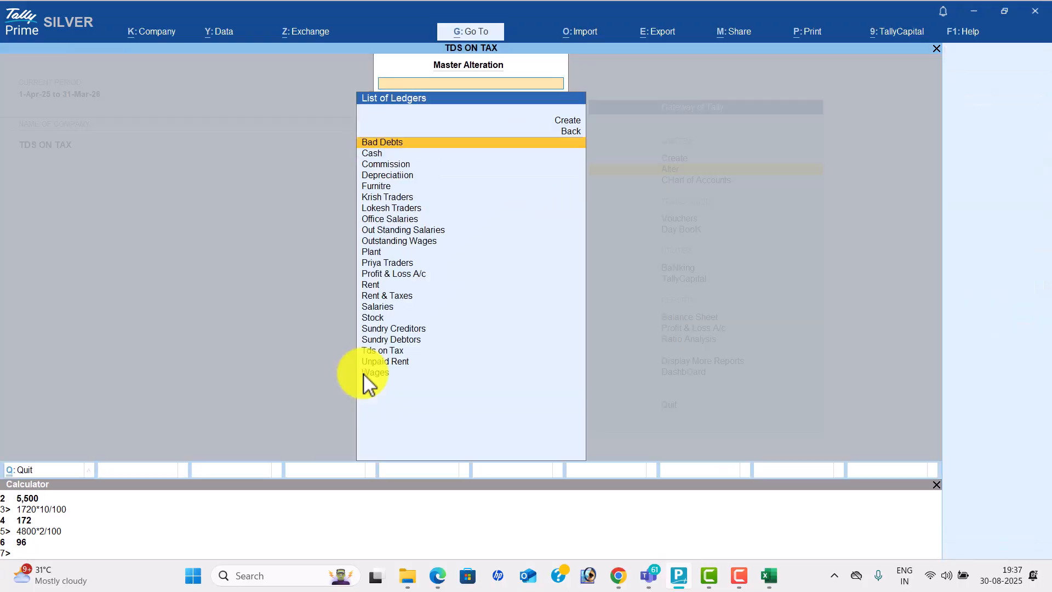
type("St")
key("Return")
key("Return")
key("Return")
key("Return")
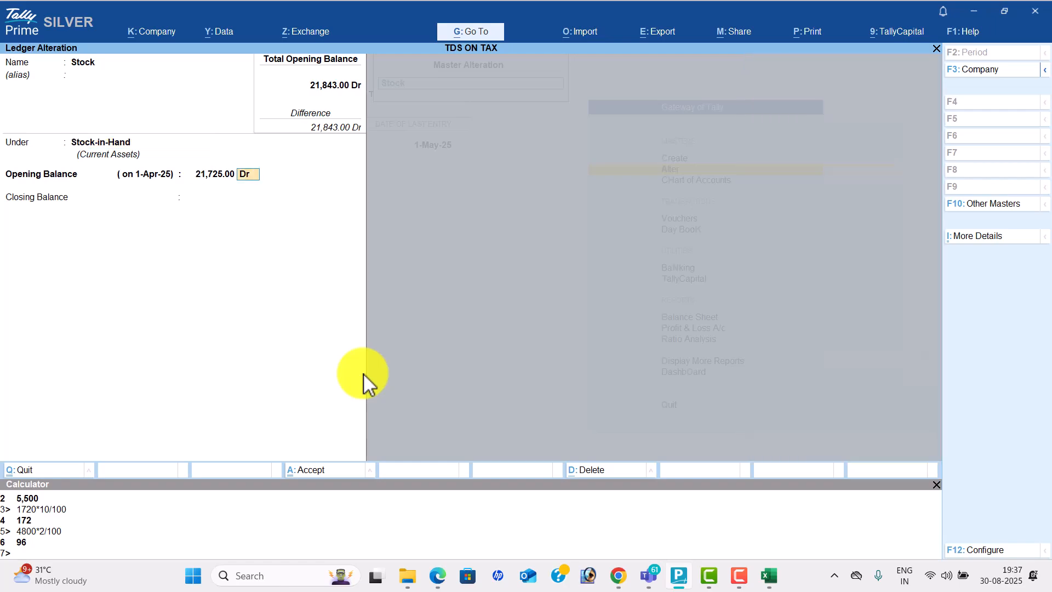
key("Return")
key("Return")
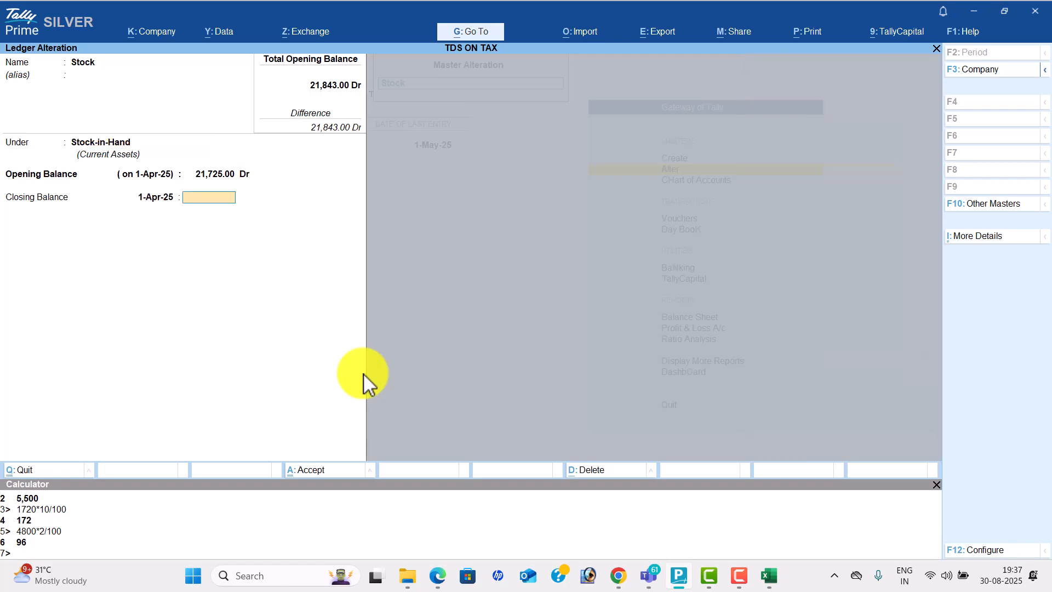
Enter a closing balance of 16,580 for 1-Apr-25, add a blank 31-Mar-26 line, and save the Stock ledger
type("16")
key("alt+Tab")
key("alt+Tab")
type("580")
key("Return")
type("31-3")
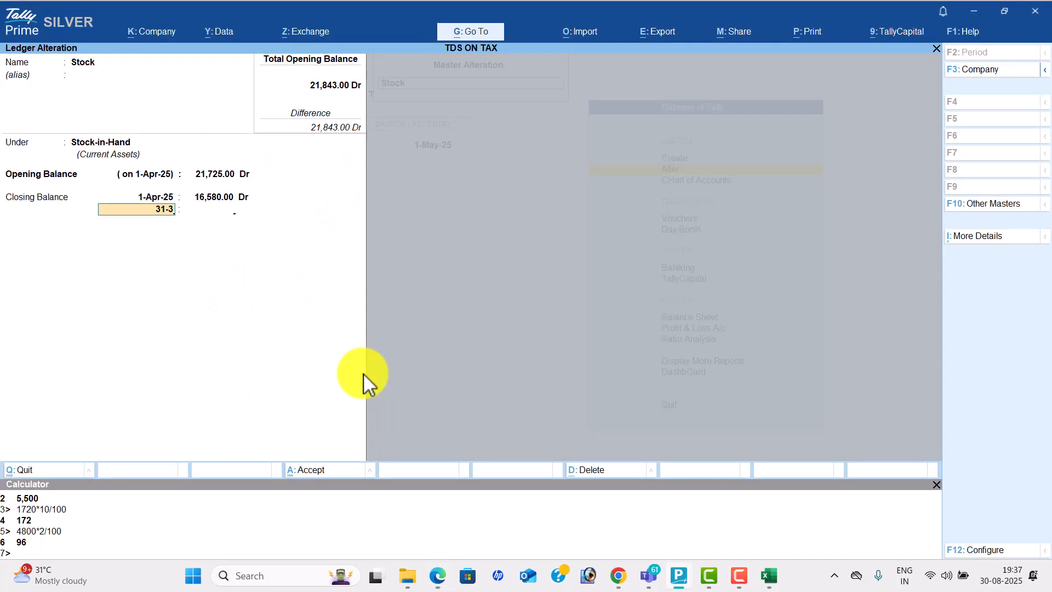
key("Return")
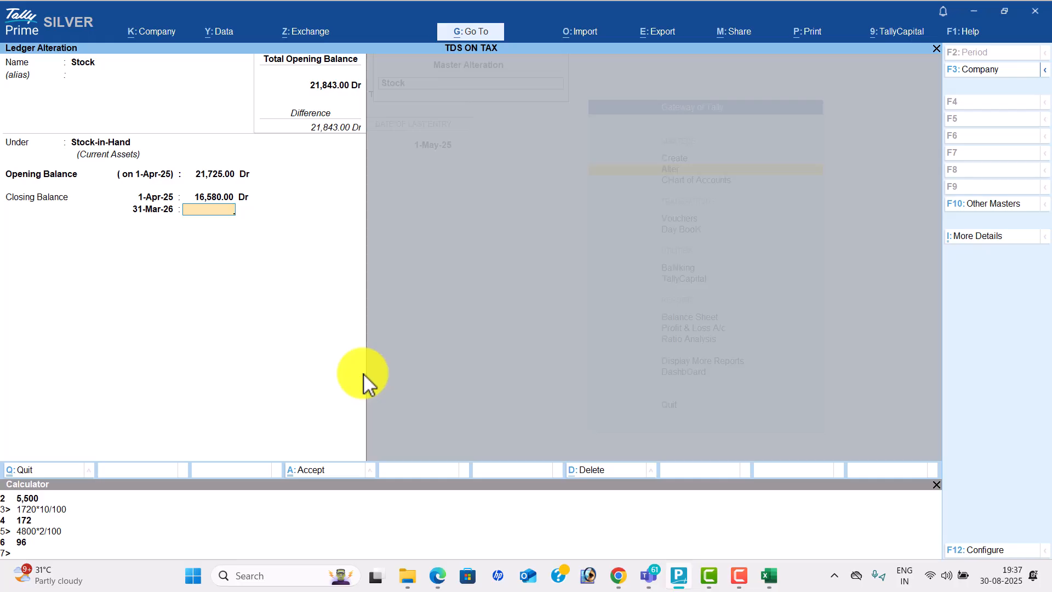
key("Return")
key("Return")
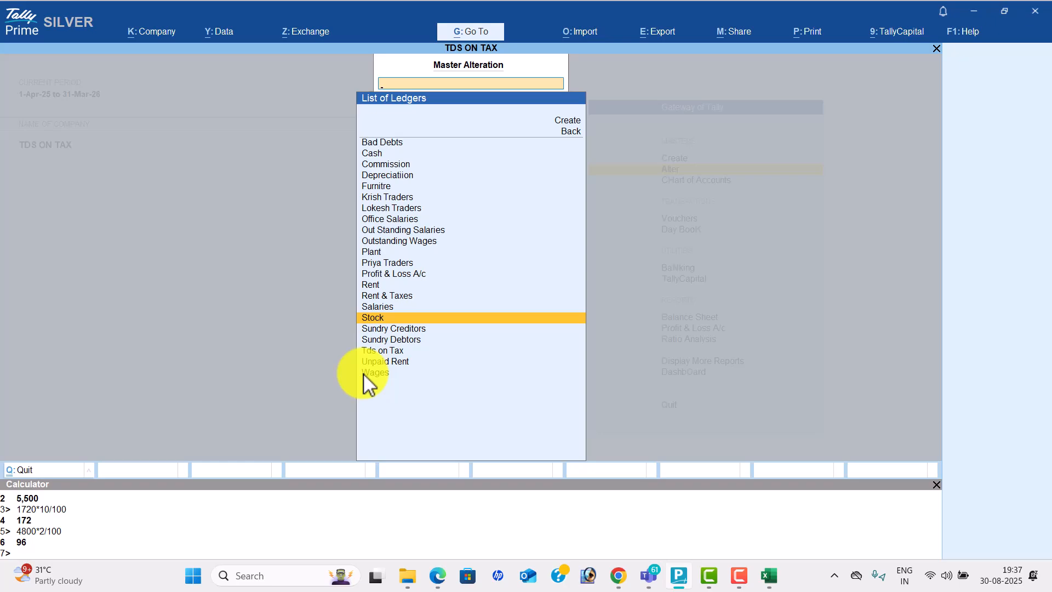
Review the Problem 3 trial balance items and year-end adjustments in the PDF, plus the preceding page on TCS rates
key("alt+Tab")
scroll(510, 238, "up", 2)
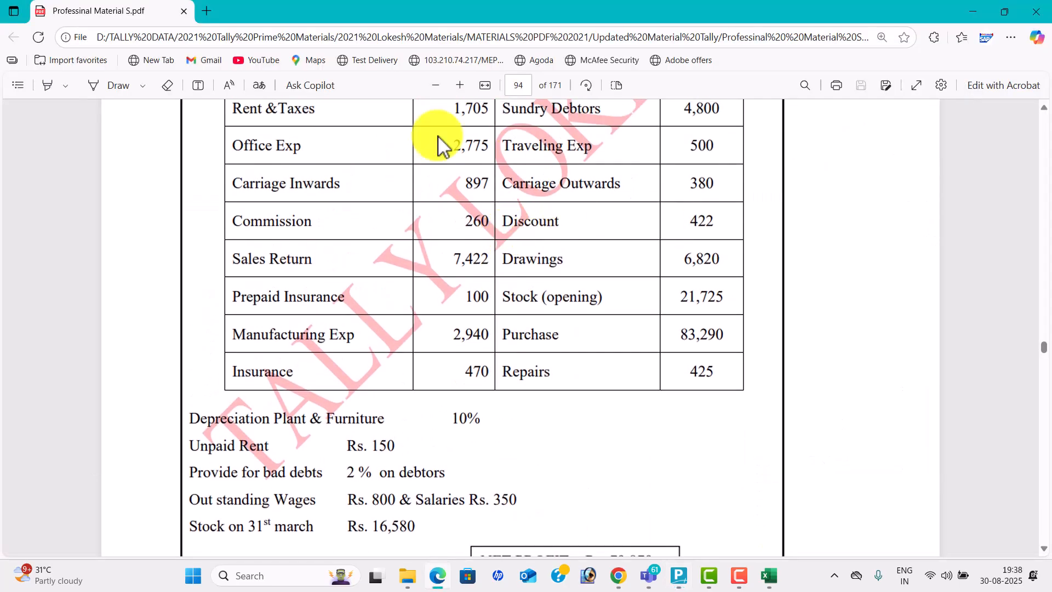
scroll(546, 198, "up", 4)
scroll(525, 237, "up", 3)
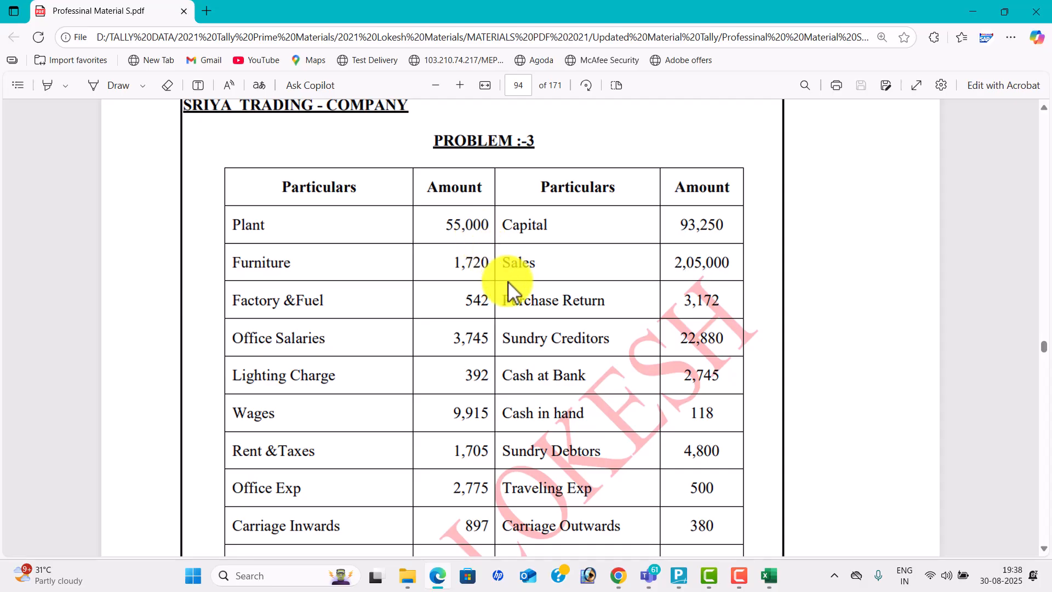
scroll(510, 296, "down", 3)
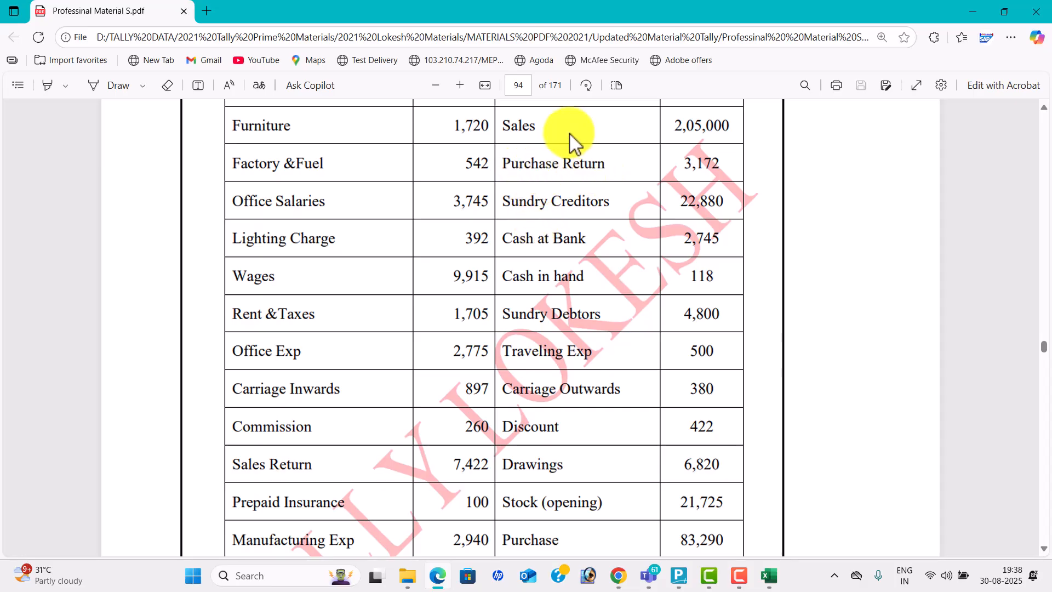
scroll(351, 416, "down", 1)
scroll(350, 417, "down", 3)
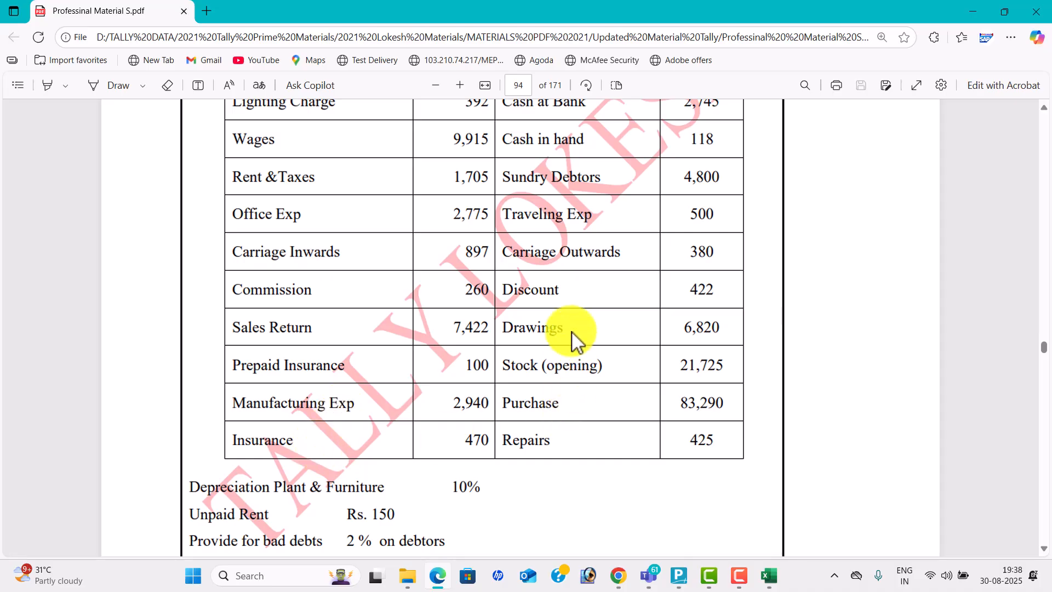
scroll(565, 345, "down", 5)
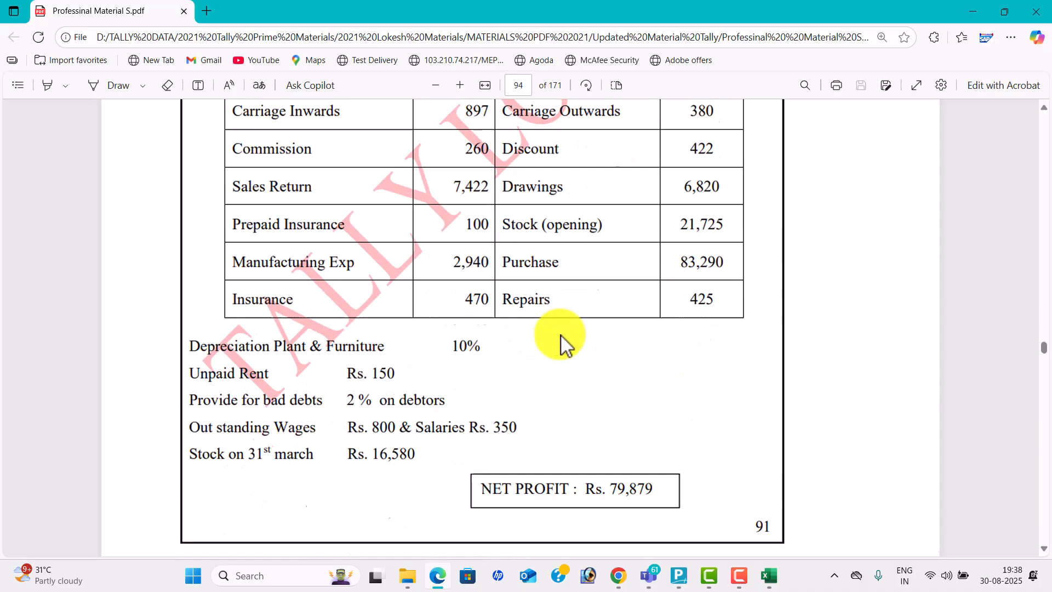
scroll(559, 346, "down", 7)
scroll(560, 346, "up", 20)
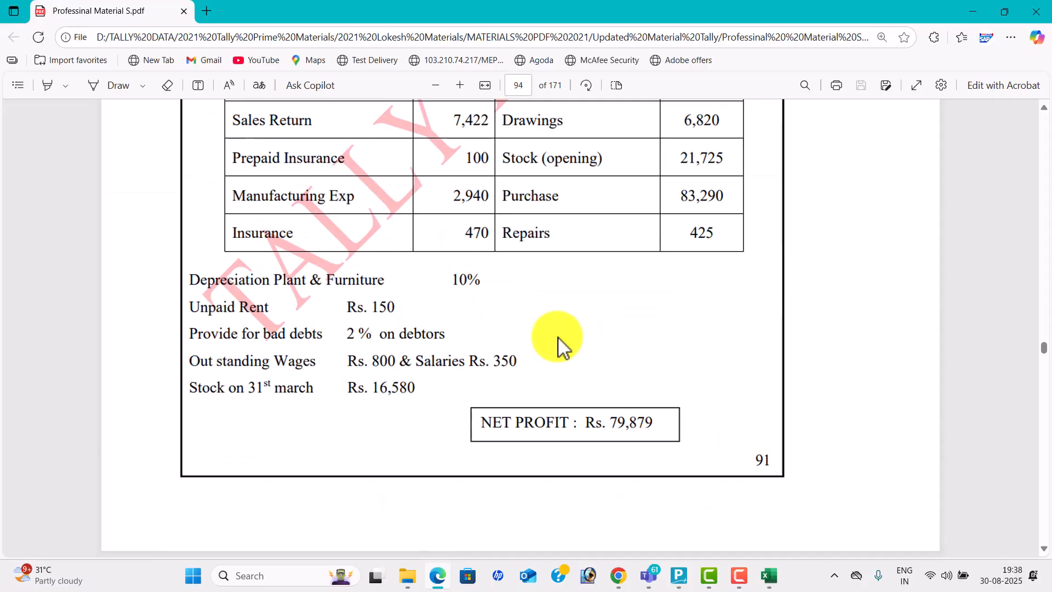
scroll(562, 345, "up", 5)
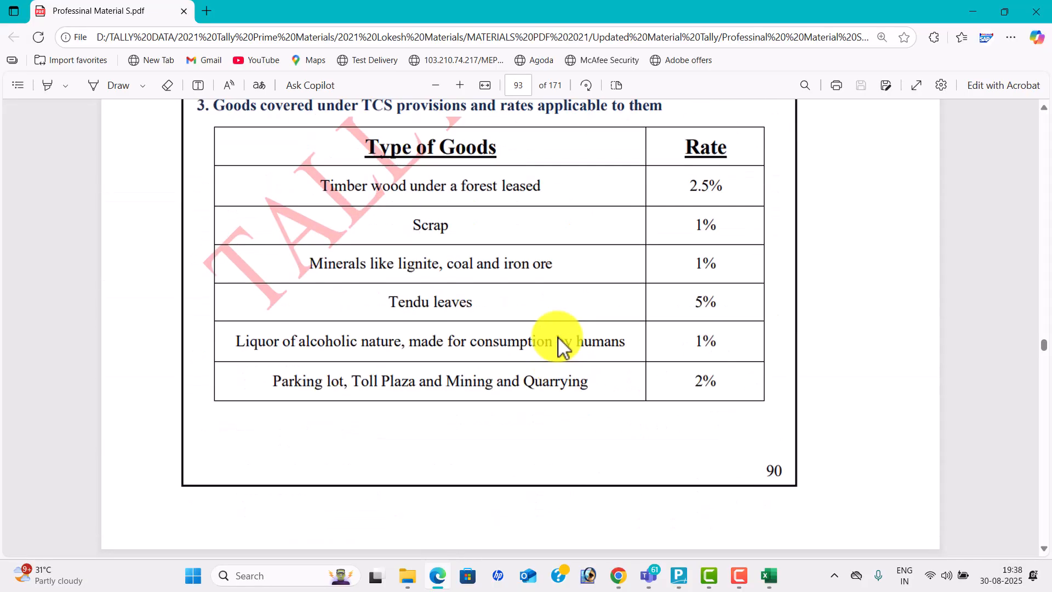
Switch to the Microsoft Teams meeting window and leave the meeting
key("alt+Tab")
key("alt+Tab")
key("alt+Tab")
key("alt+Tab")
key("alt+Tab")
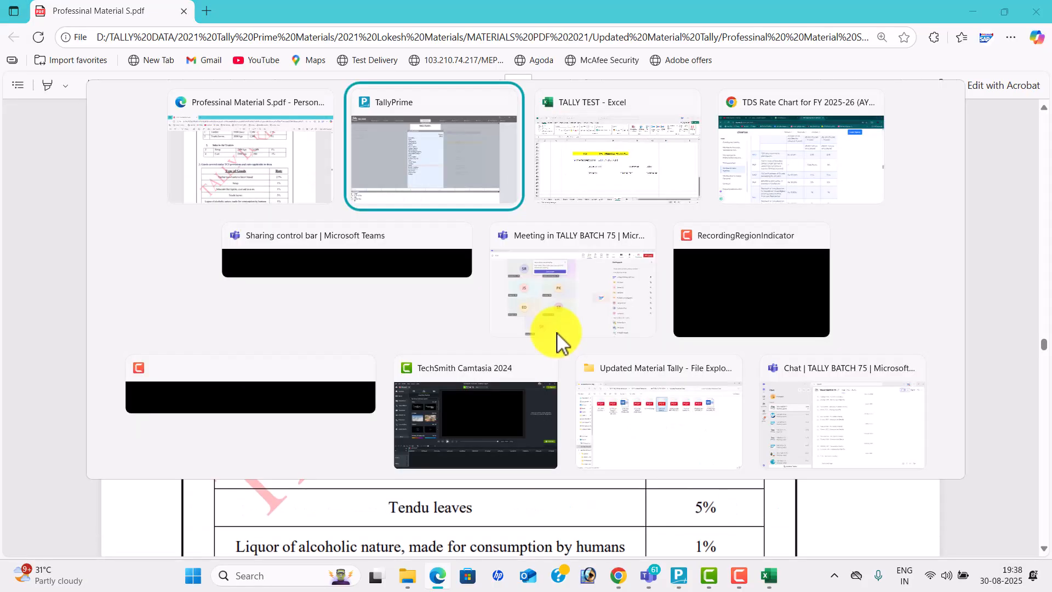
key("alt+Tab")
key("alt+Tab")
key("alt+Tab")
key("alt+Tab")
key("alt+Tab")
key("alt+Tab")
key("alt+Tab")
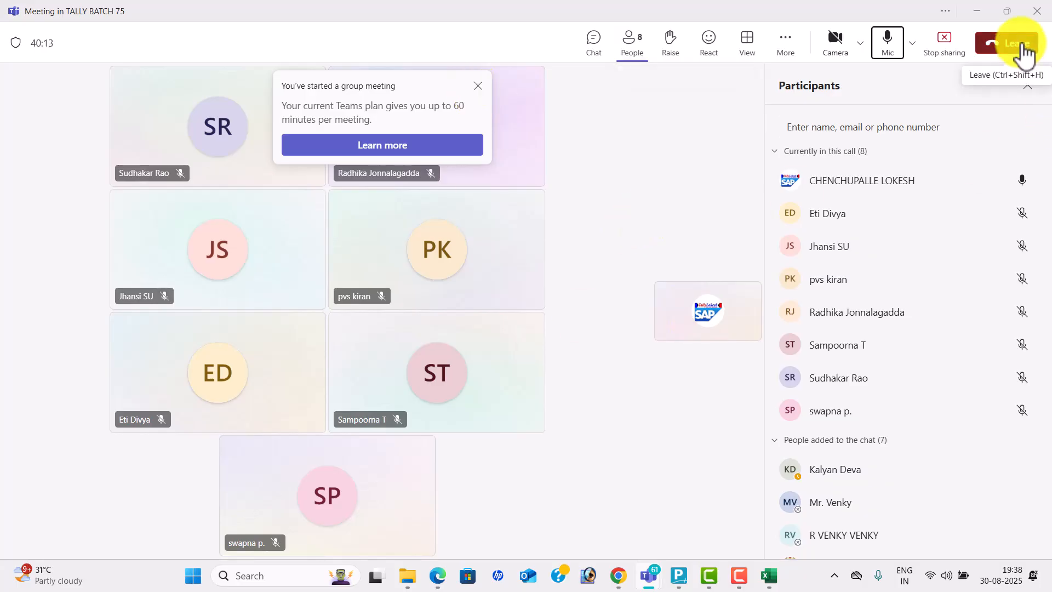
left_click(1021, 46)
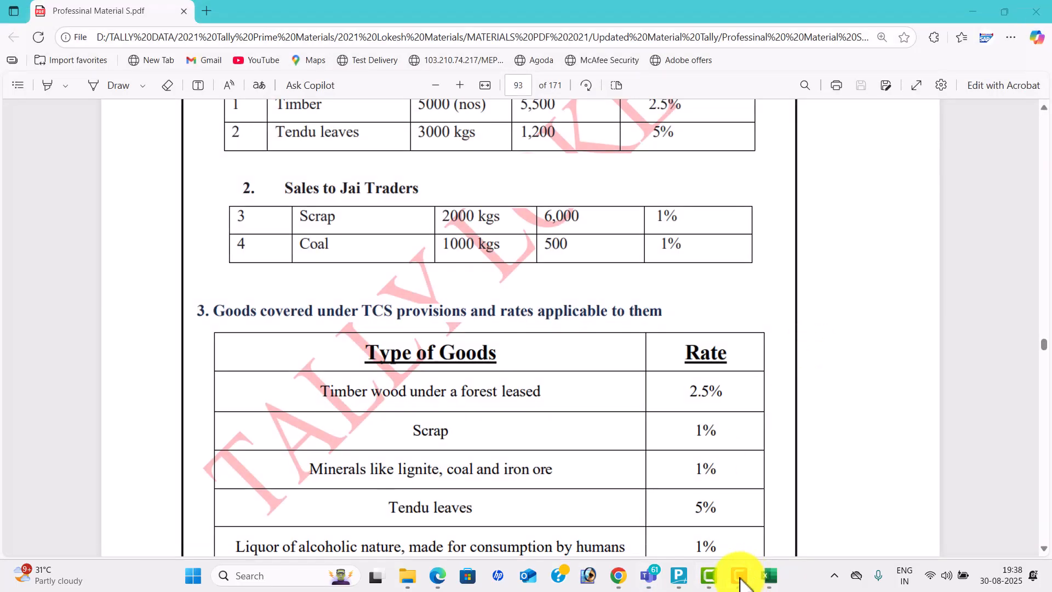